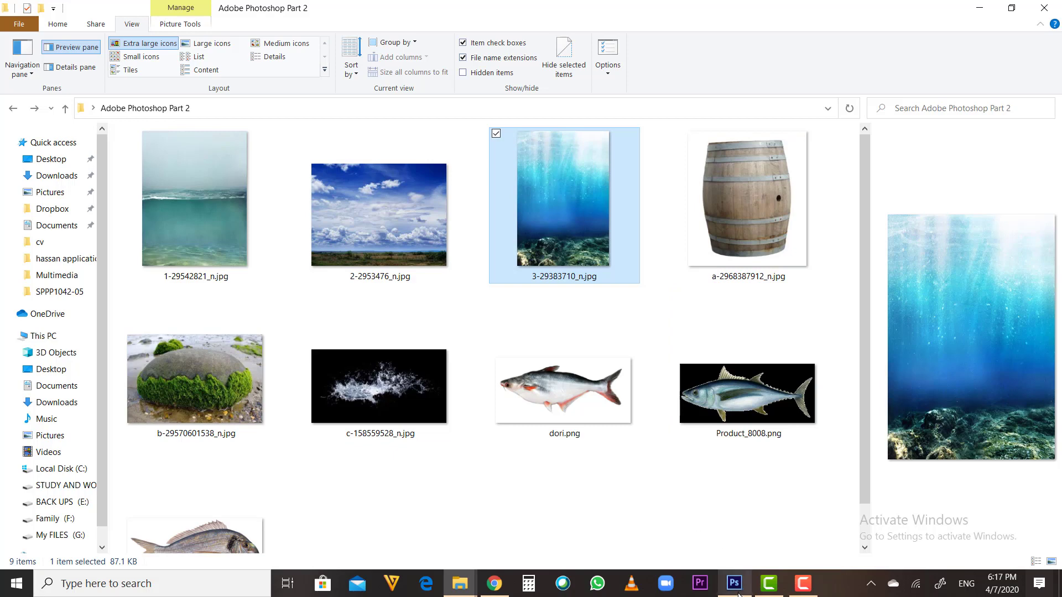
Switch to Photoshop and create a new document named class 2, 1920 × 1080 pixels at 100 pixels/inch, RGB Color with white background
mouse_move(734, 584)
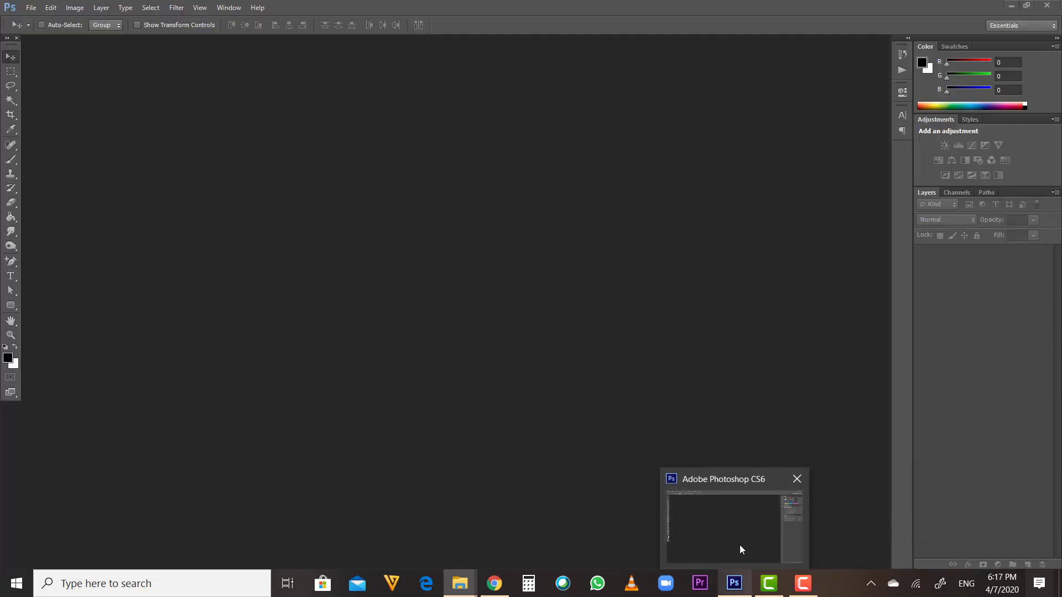
left_click(740, 547)
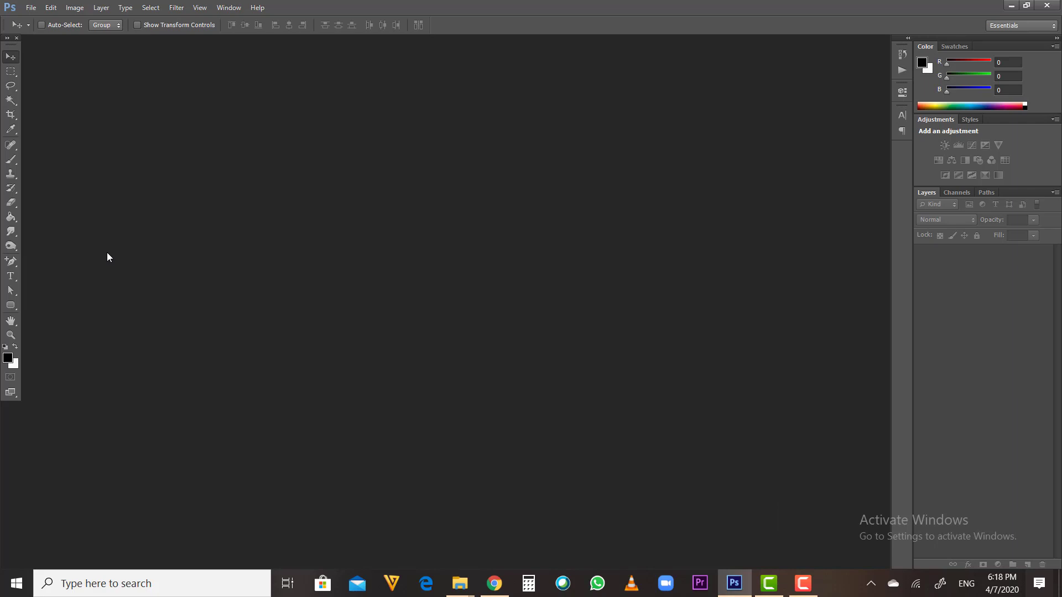
left_click(32, 9)
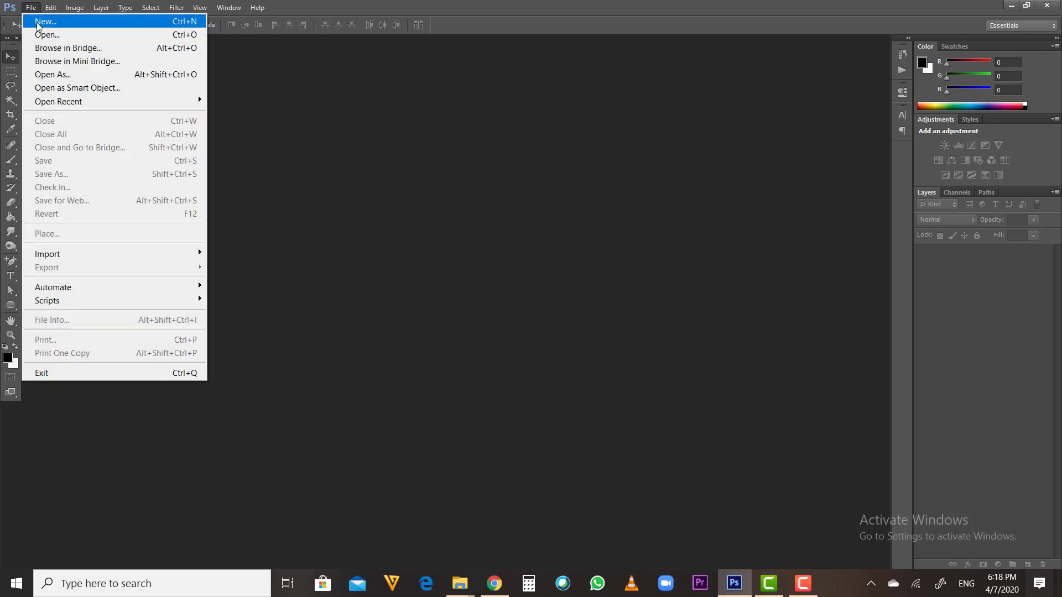
left_click(39, 22)
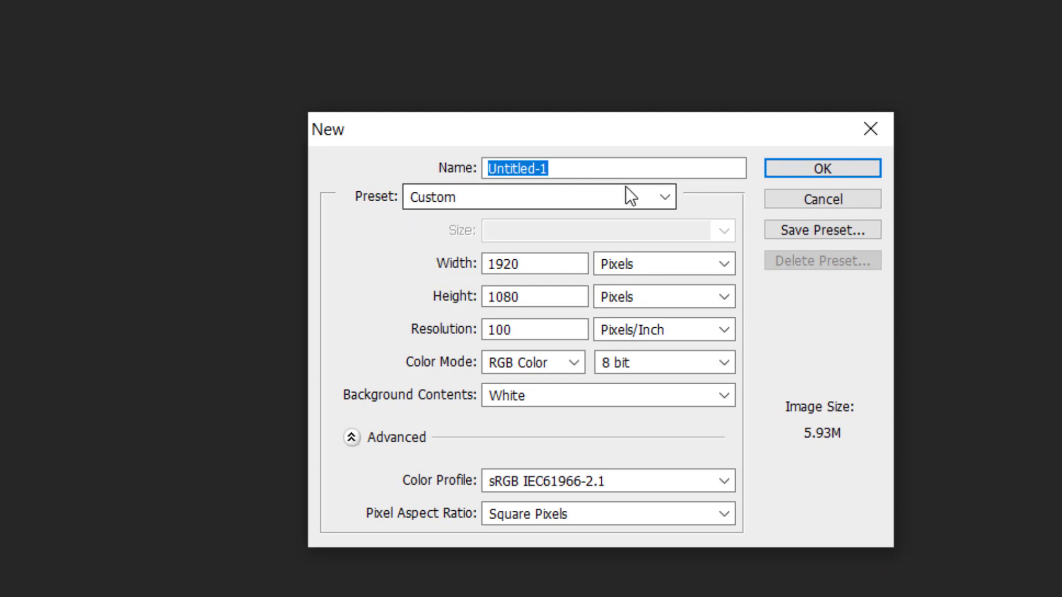
type("class ")
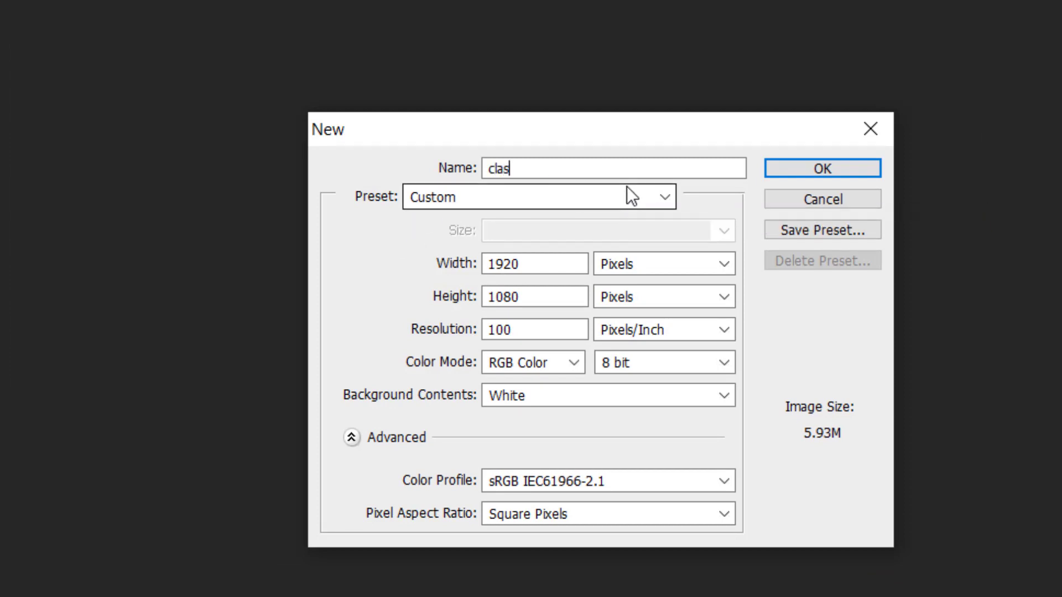
type("2")
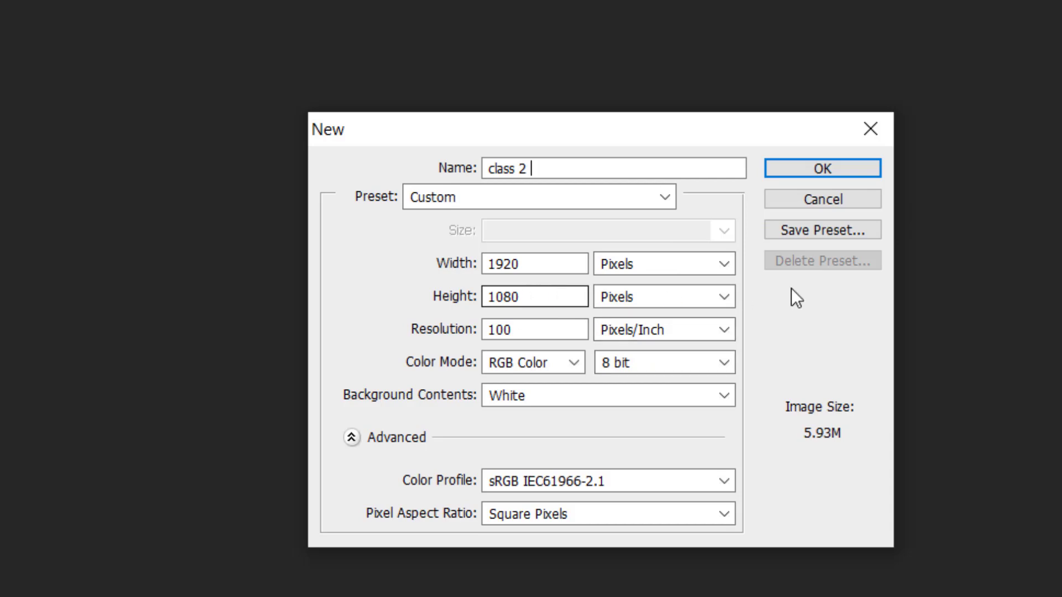
left_click(818, 169)
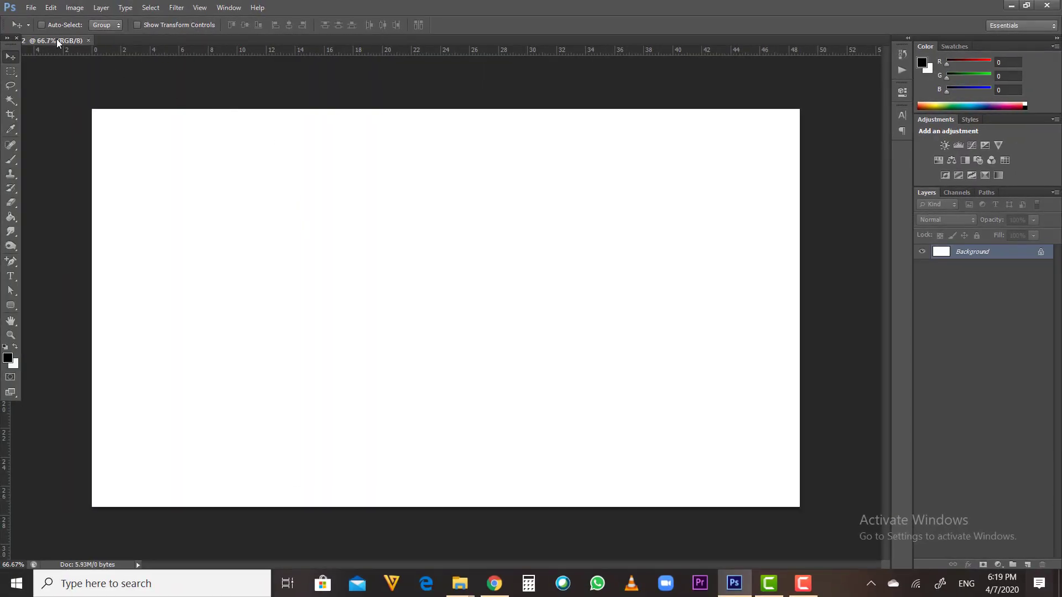
Float the class 2 document in its own window and convert the locked Background into a regular layer named Layer 0
left_click_drag(57, 39, 195, 84)
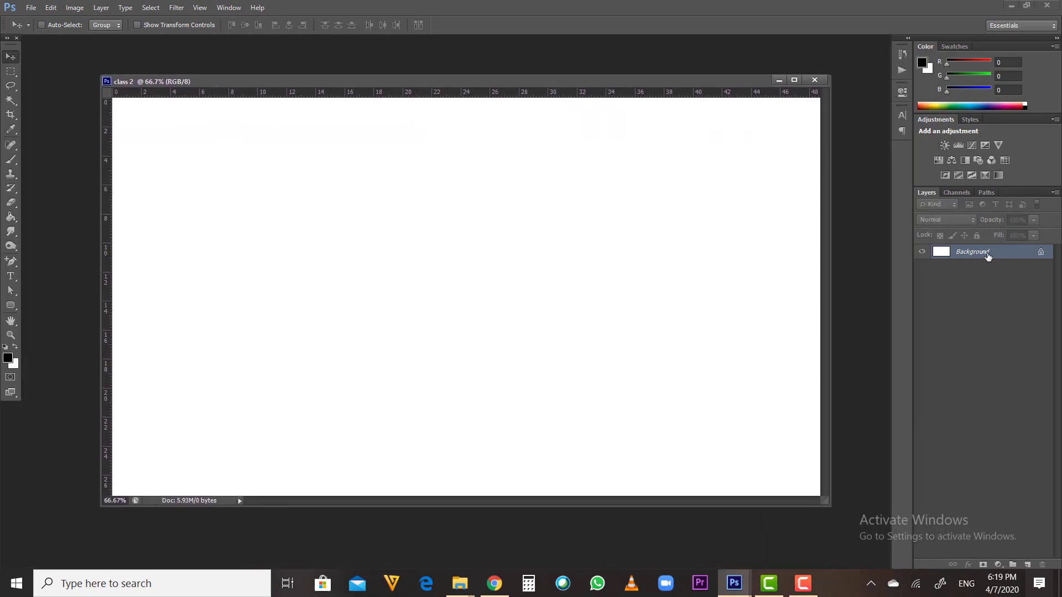
double_click(1042, 253)
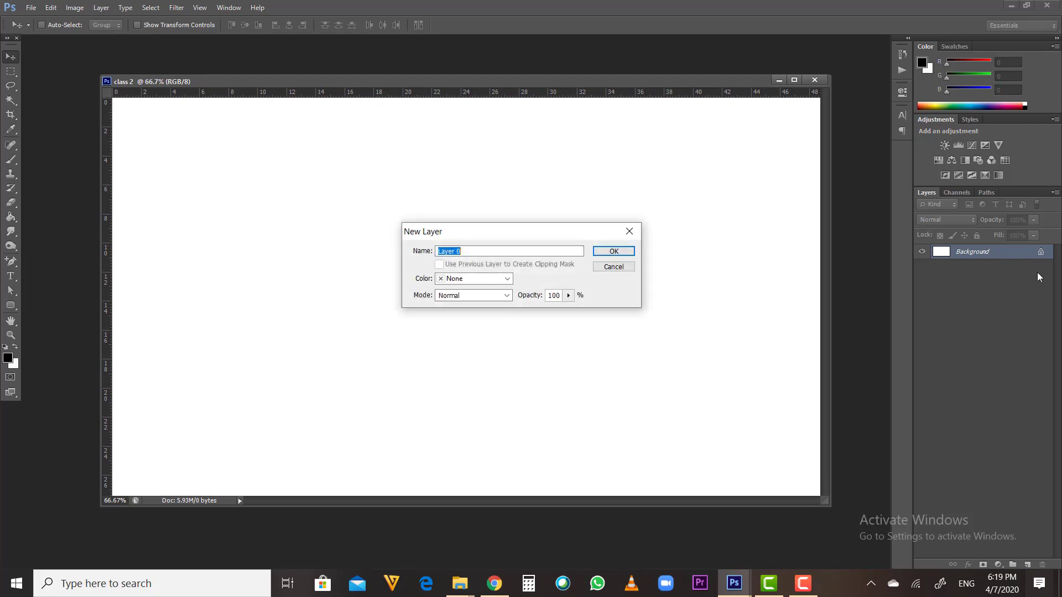
left_click(614, 251)
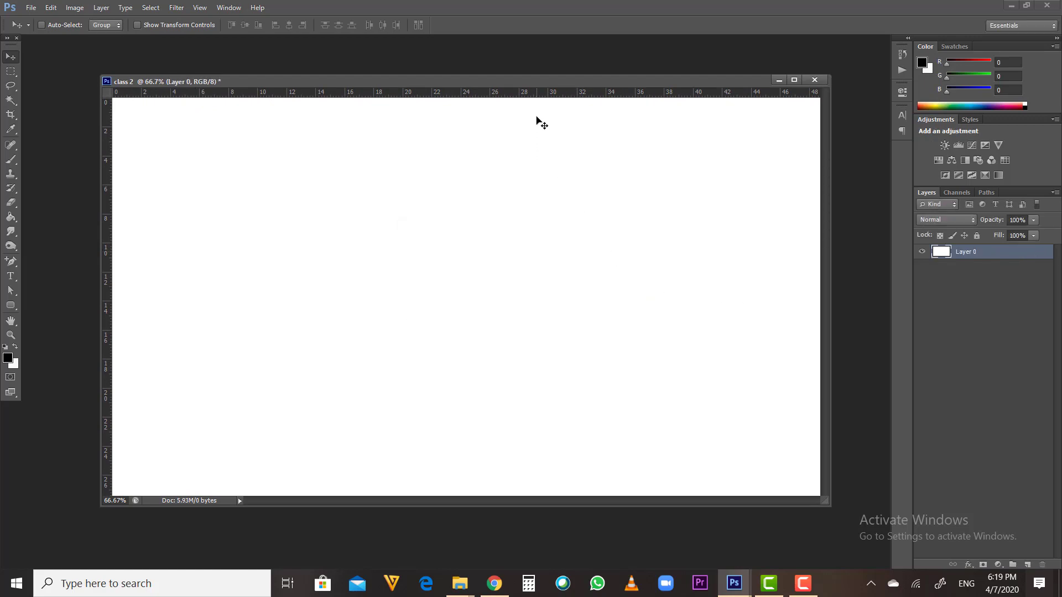
mouse_move(545, 82)
left_mouse_down()
mouse_move(535, 104)
mouse_move(536, 94)
left_mouse_up()
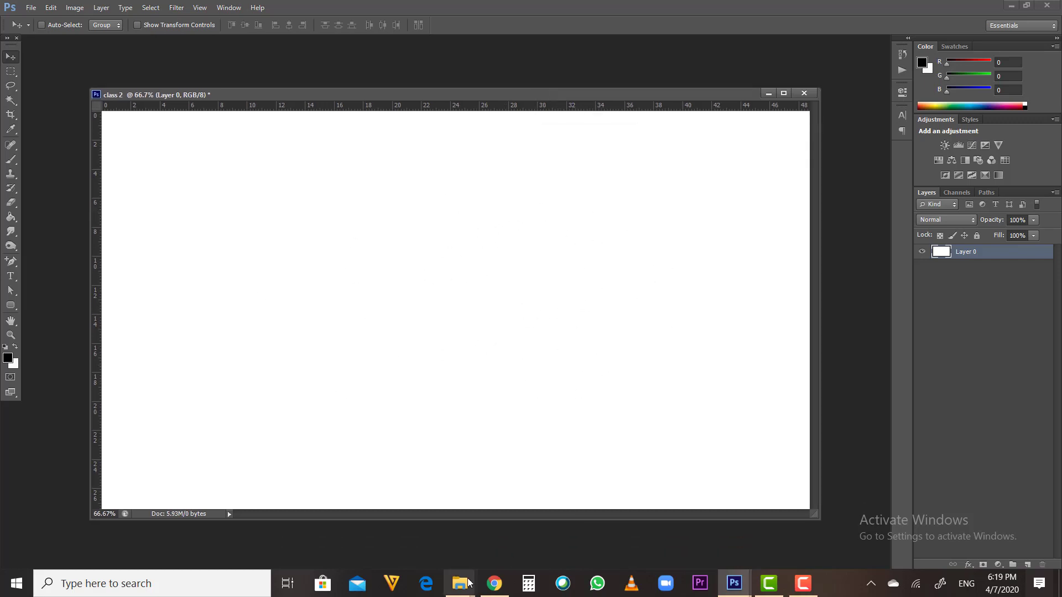
mouse_move(461, 589)
left_click(514, 506)
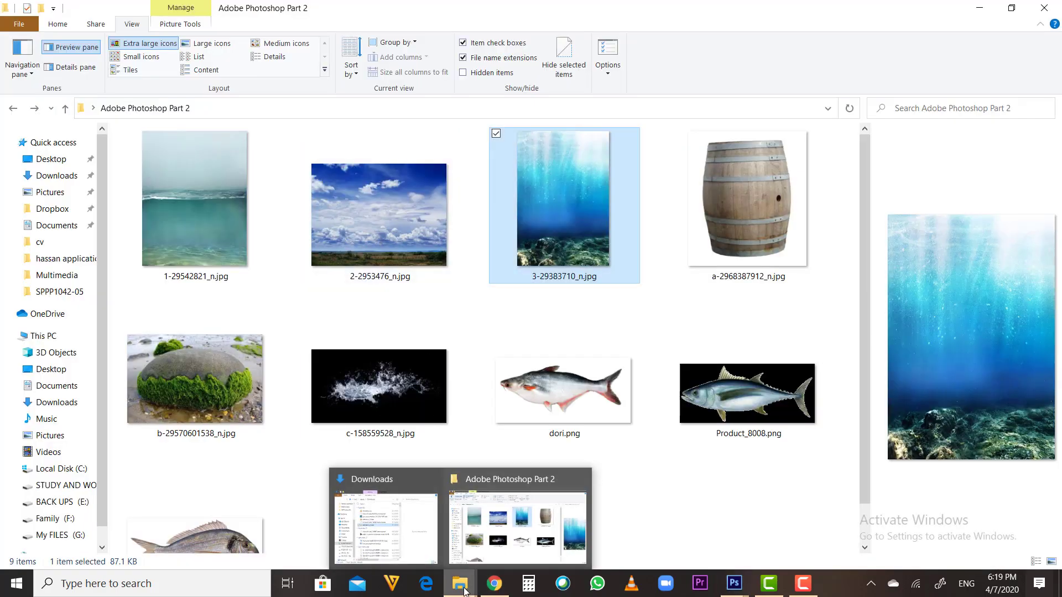
mouse_move(733, 589)
left_click(795, 528)
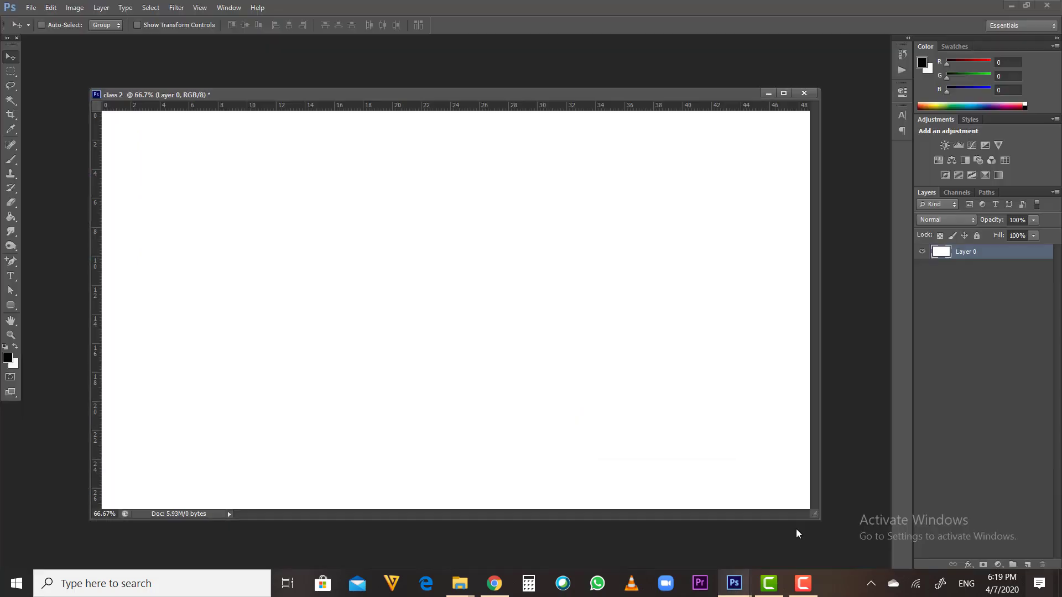
left_click(33, 10)
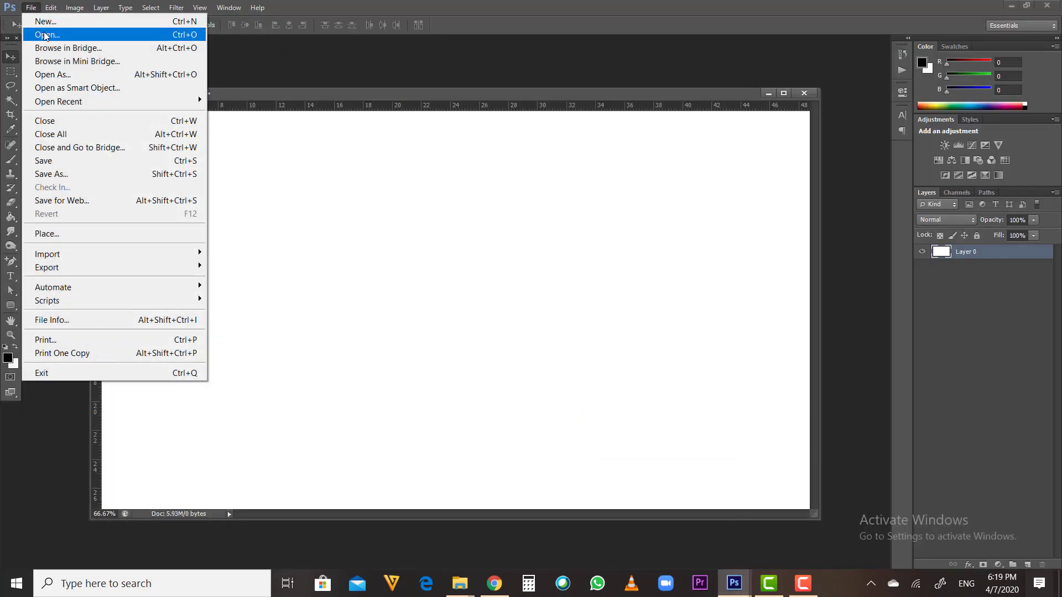
Place the sky image 2-2953476_n.jpg from the Adobe Photoshop Part 2 folder and align it with the canvas's upper-left corner
left_click(466, 588)
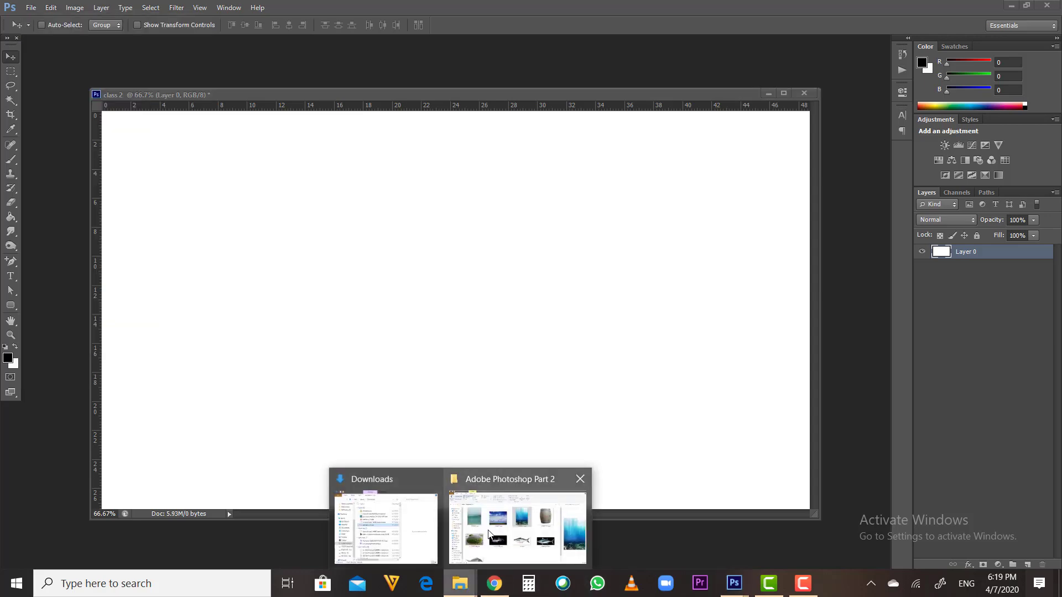
left_click(509, 526)
left_click_drag(344, 235, 297, 264)
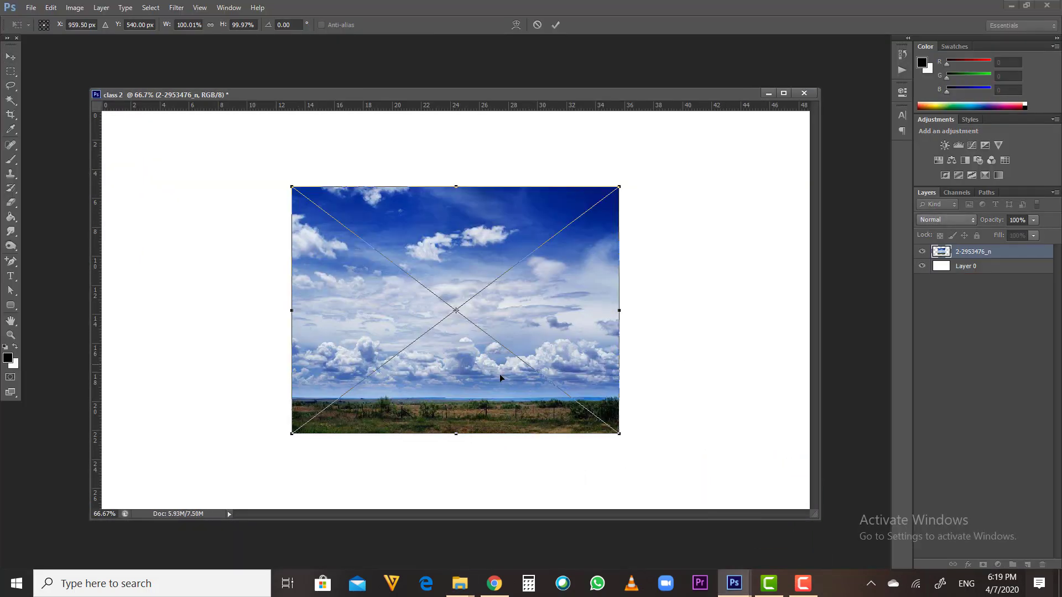
left_click_drag(499, 375, 322, 307)
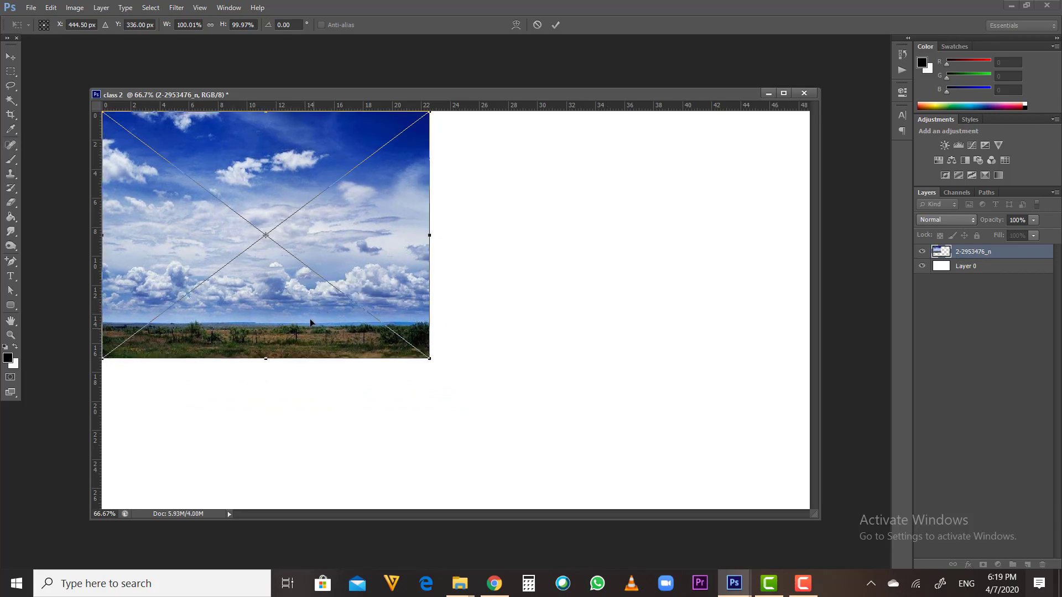
left_click(11, 57)
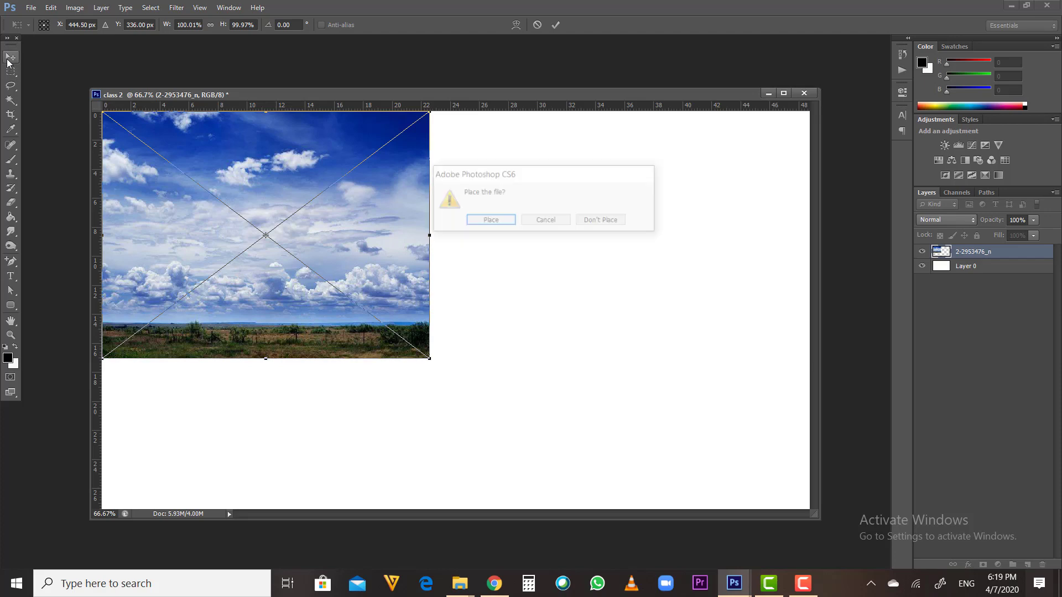
left_click(489, 221)
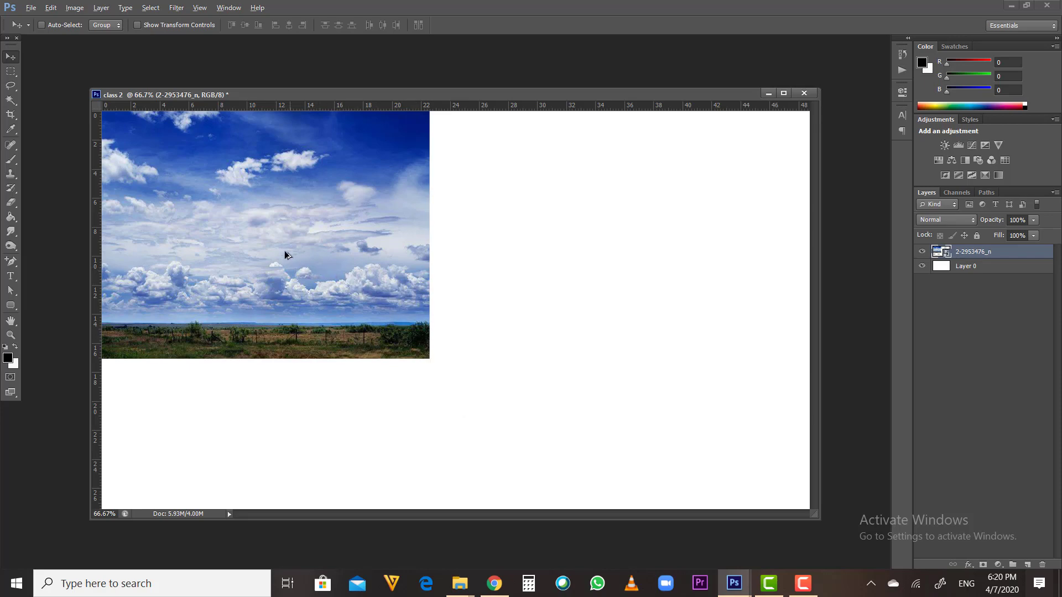
Try duplicating the 2-2953476_n sky layer and moving the copy beside the original, and remove the copy again
left_click_drag(261, 245, 592, 250)
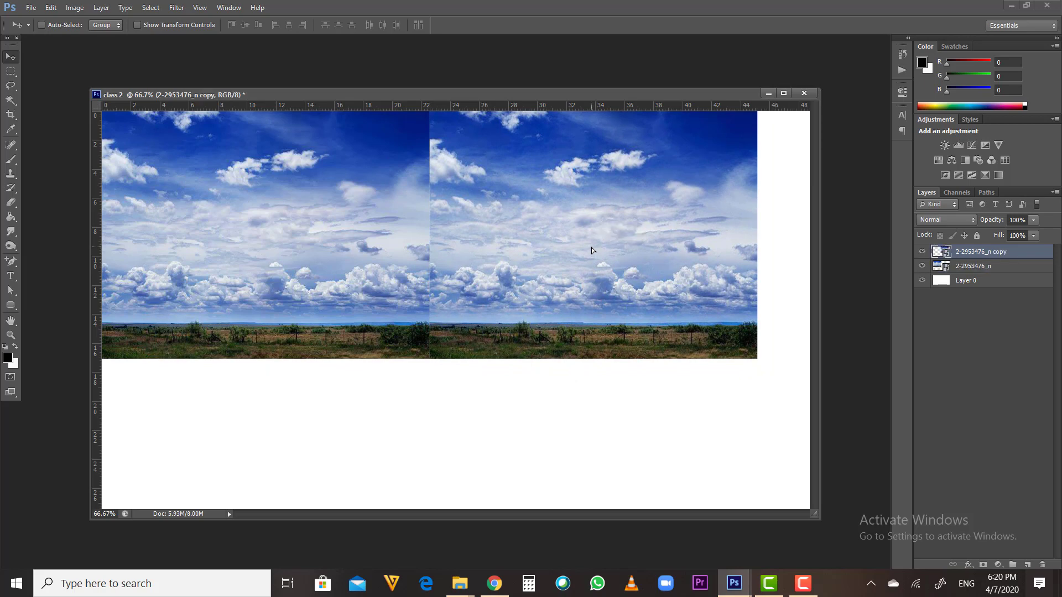
key("ctrl+z")
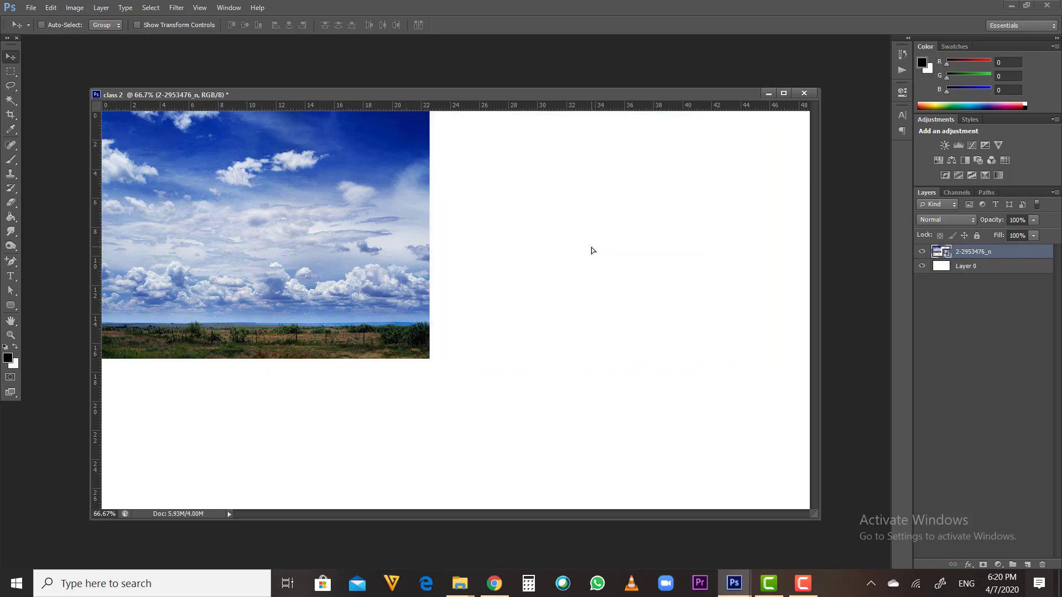
key("ctrl+j")
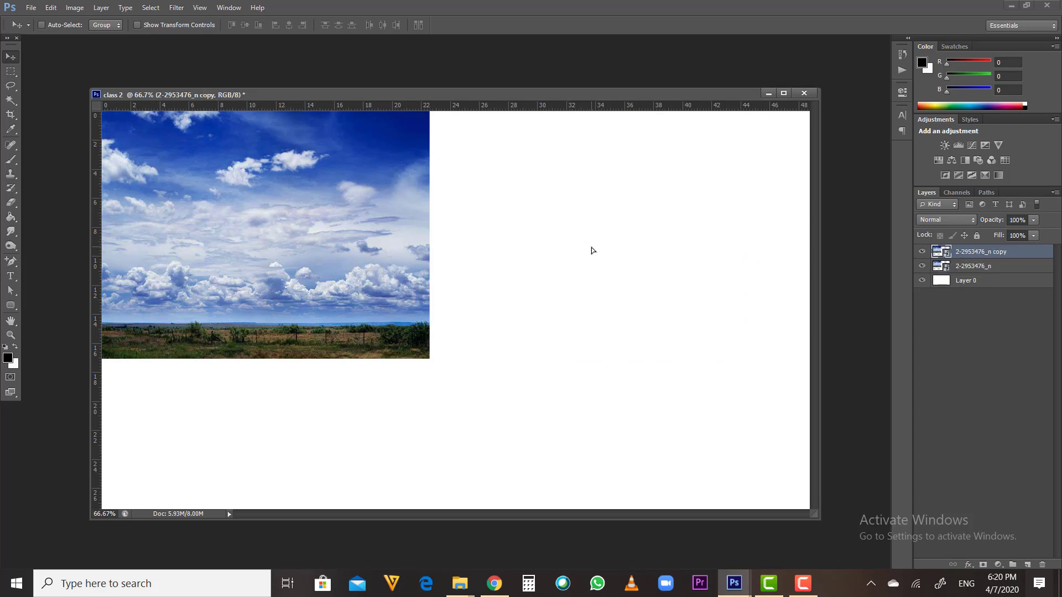
left_click_drag(302, 230, 632, 235)
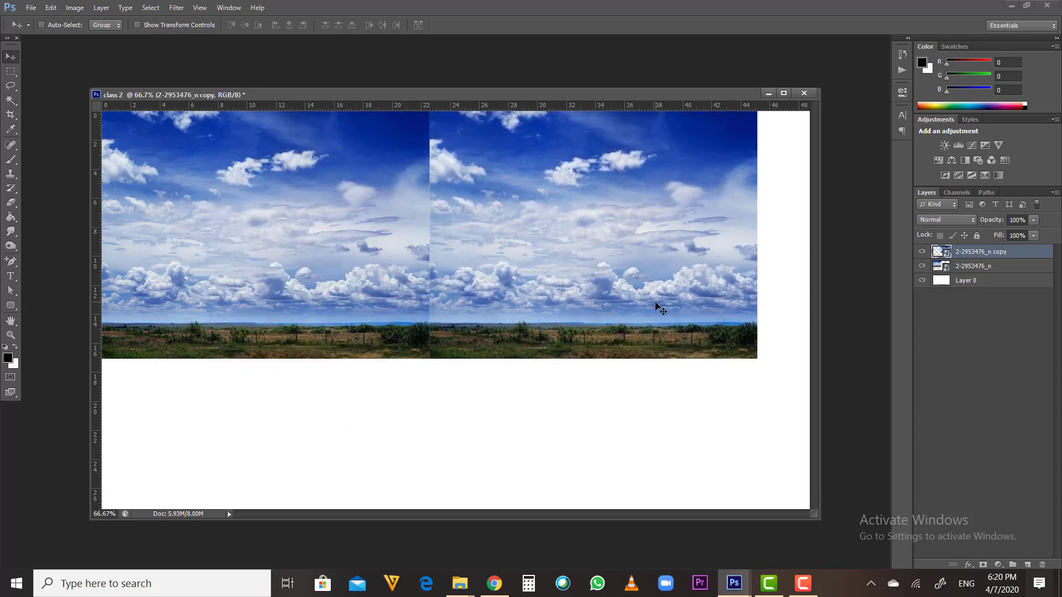
key("ctrl+z")
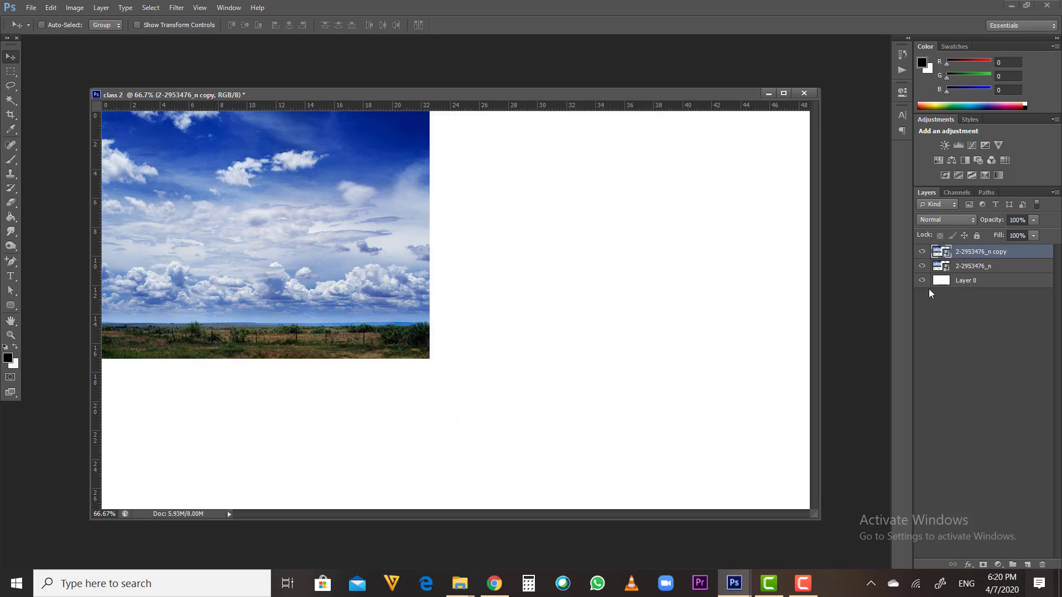
key("Delete")
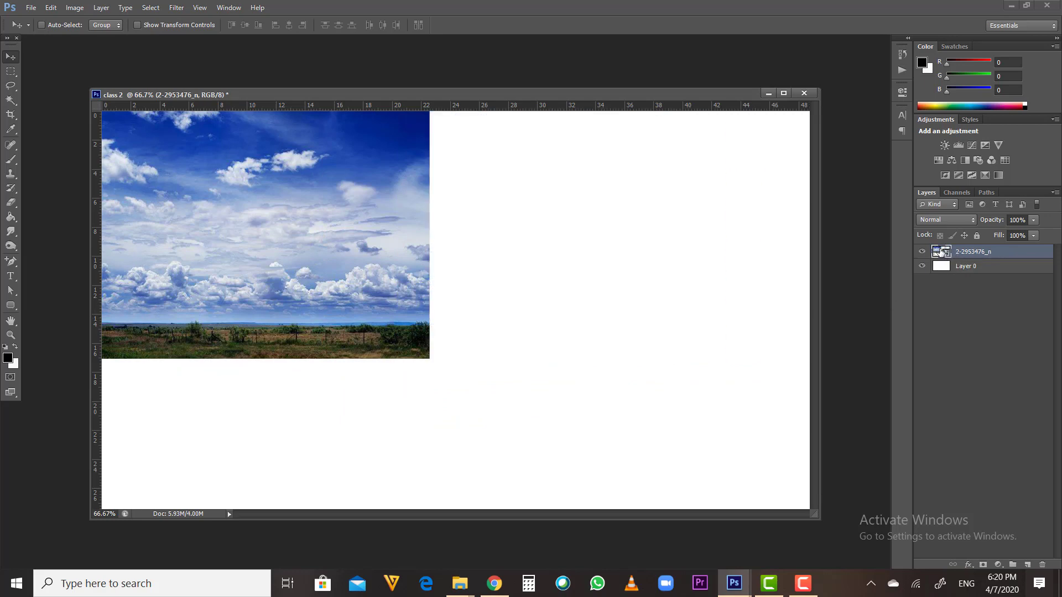
Duplicate the sky layer, set the copy flush against the original's right edge, and enlarge the document window around the canvas
left_click_drag(942, 253, 1030, 564)
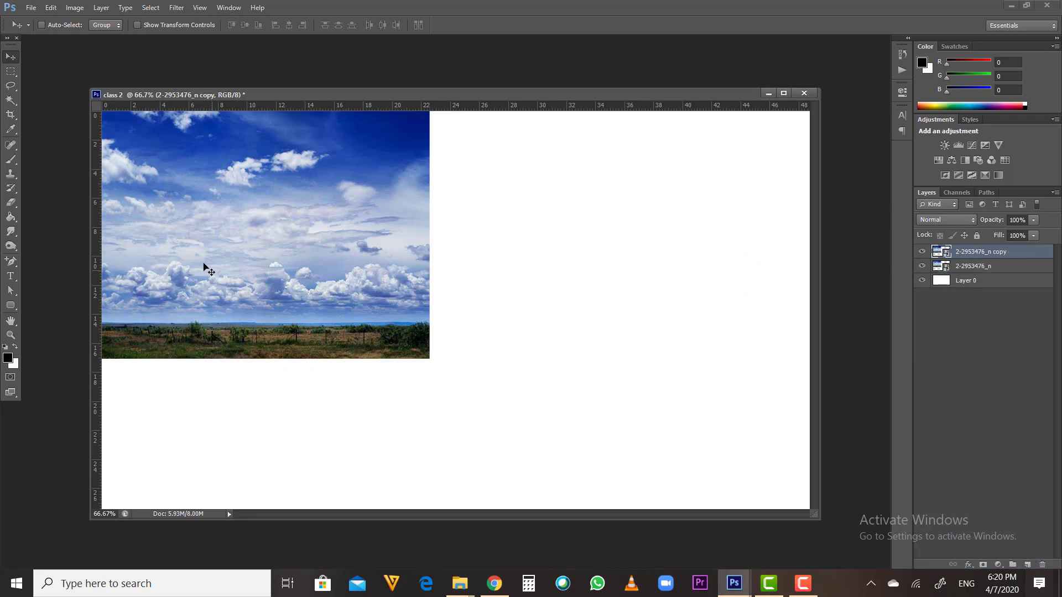
left_click_drag(199, 243, 524, 245)
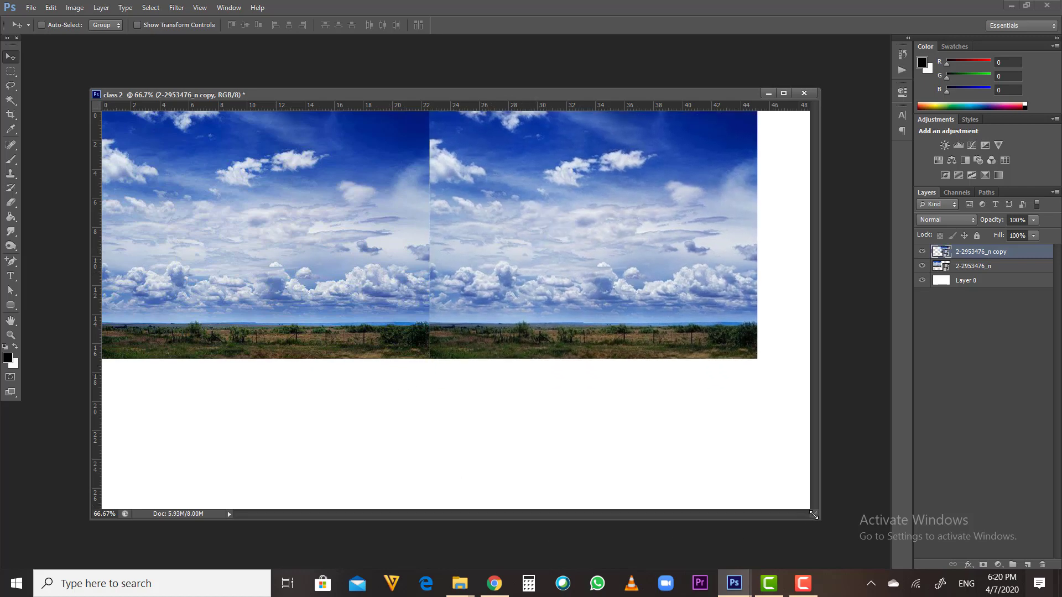
left_click_drag(813, 515, 845, 551)
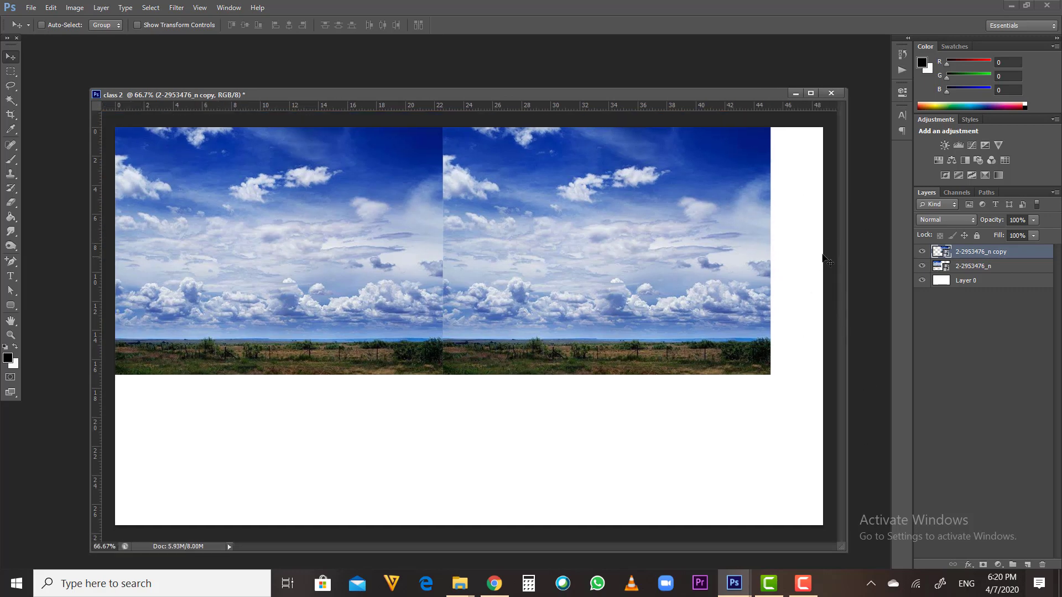
Crop the canvas's right side to the edge of the second sky image and extend its bottom to about 37 cm in height
left_click(11, 115)
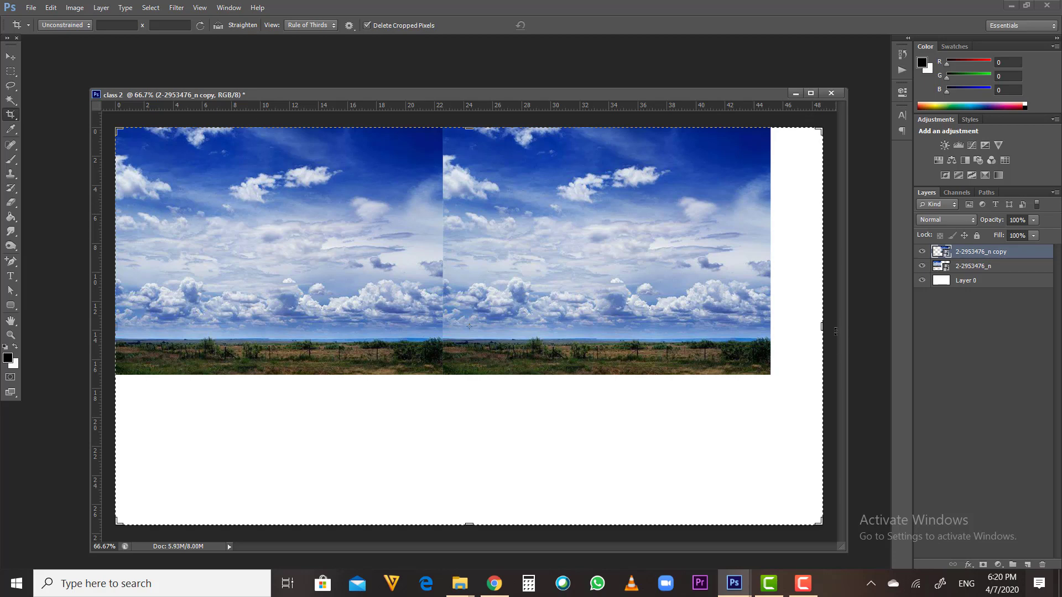
left_click_drag(822, 326, 798, 328)
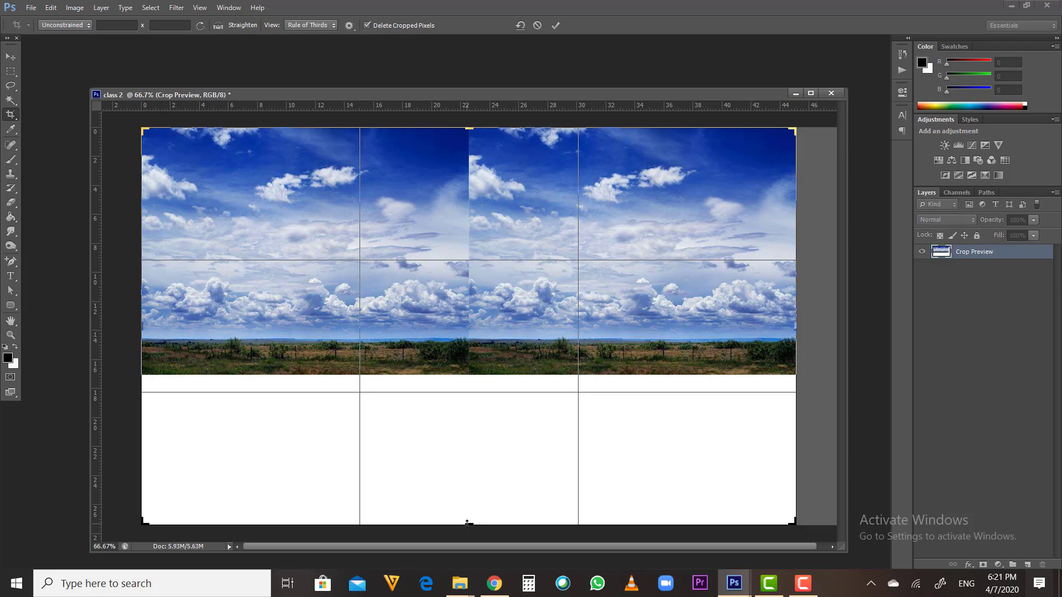
left_click_drag(467, 523, 458, 487)
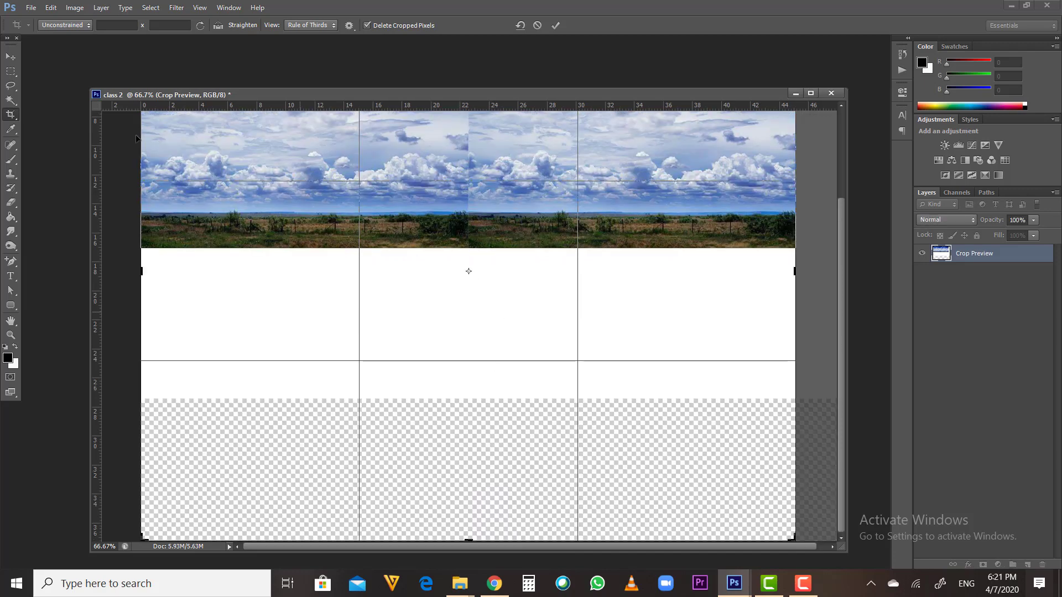
left_click(10, 60)
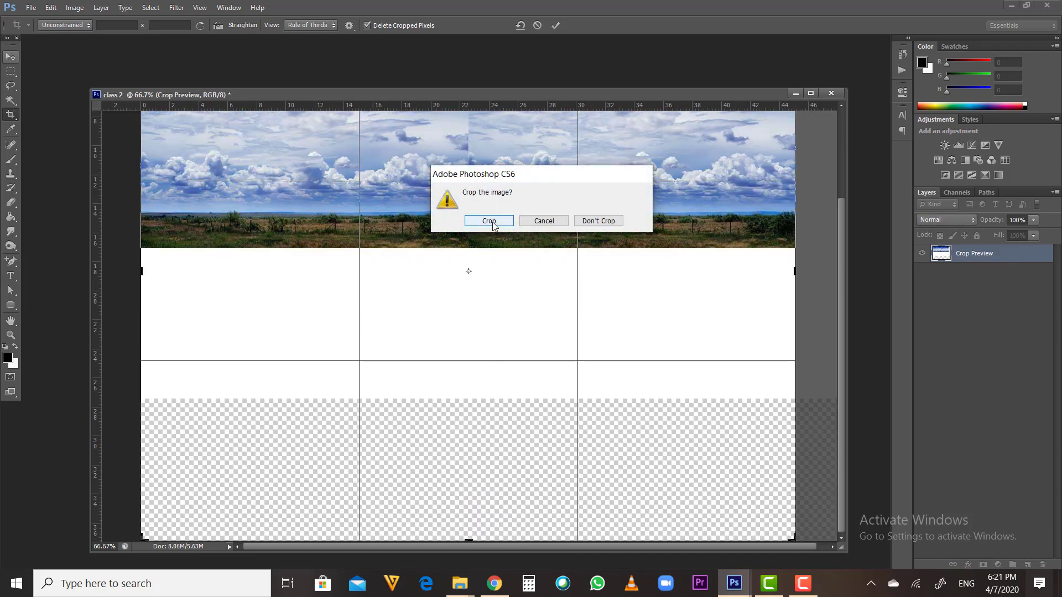
left_click(492, 221)
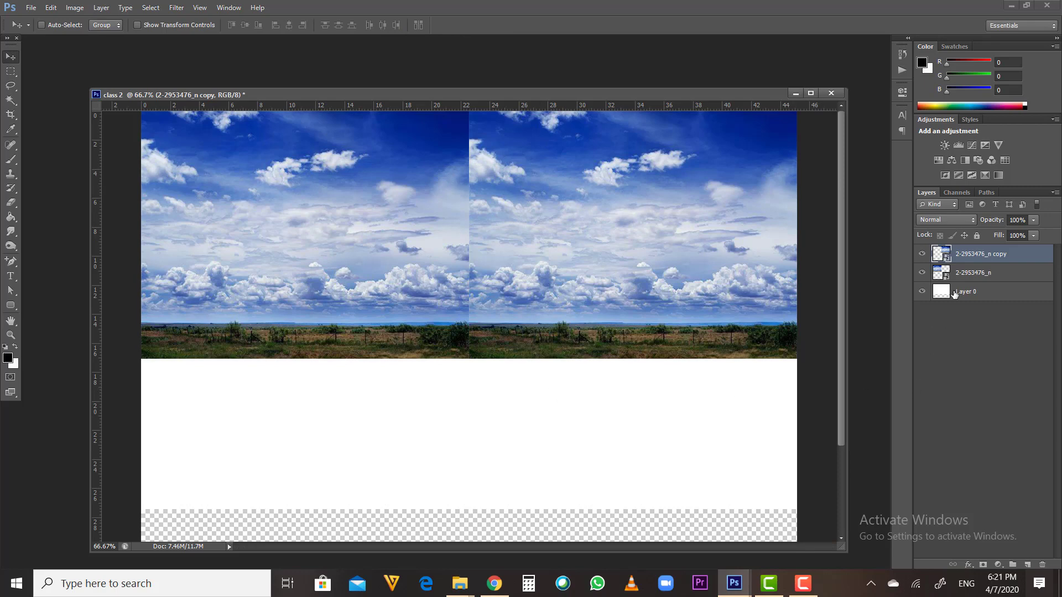
Stretch the white Layer 0 downward until it covers the transparent area to the canvas's bottom edge
left_click(954, 293)
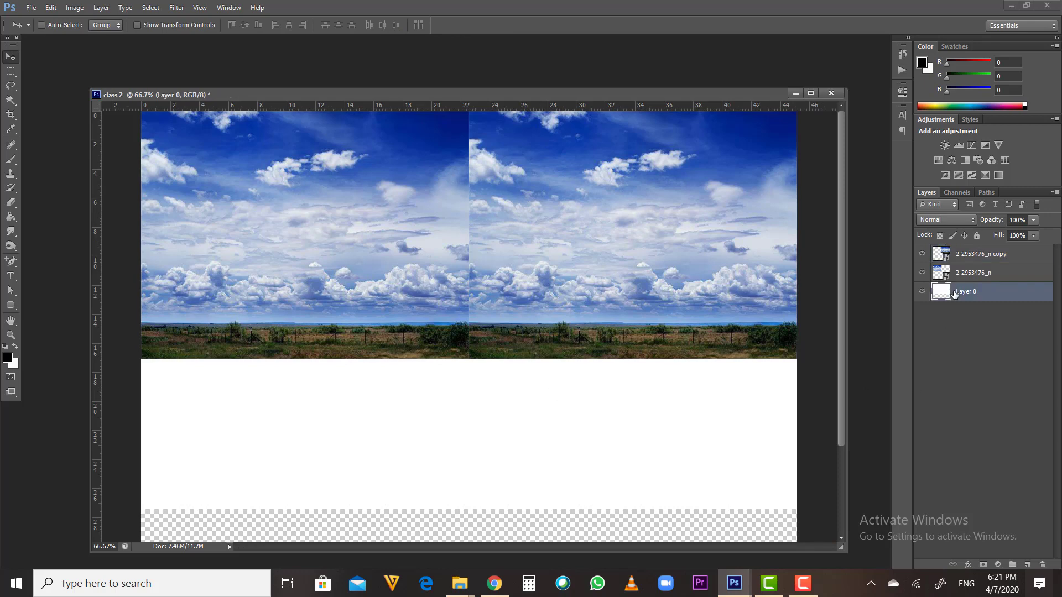
scroll(802, 354, "down", 3)
scroll(803, 355, "down", 1)
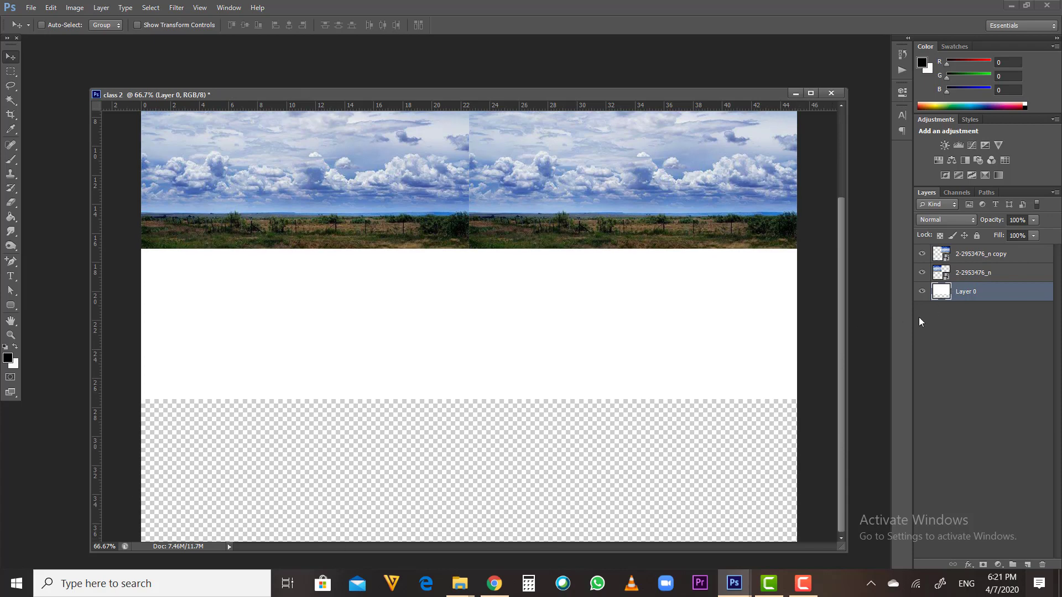
key("ctrl+t")
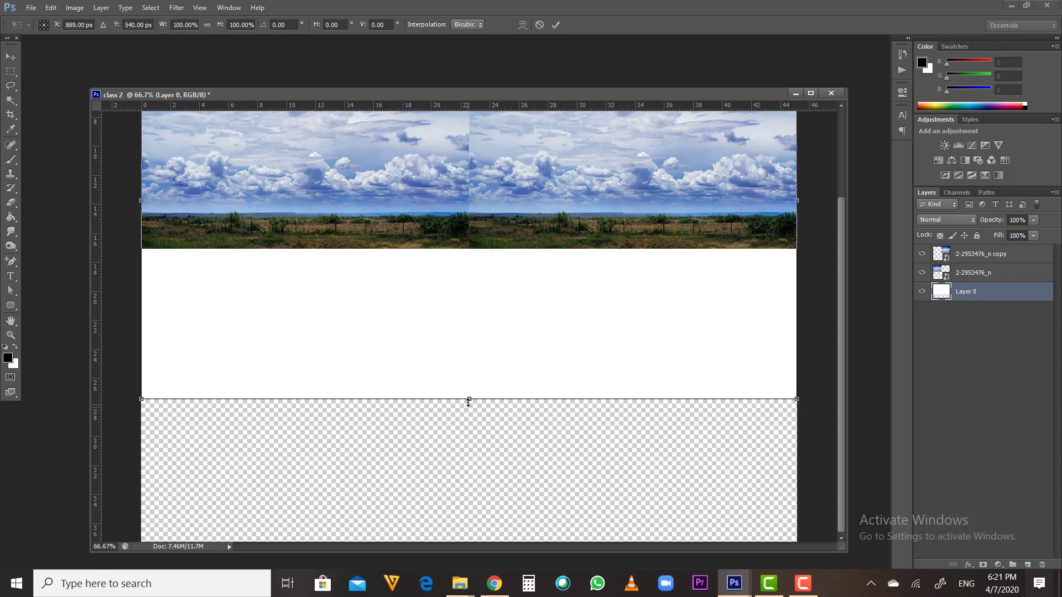
left_click_drag(468, 399, 469, 542)
key("Return")
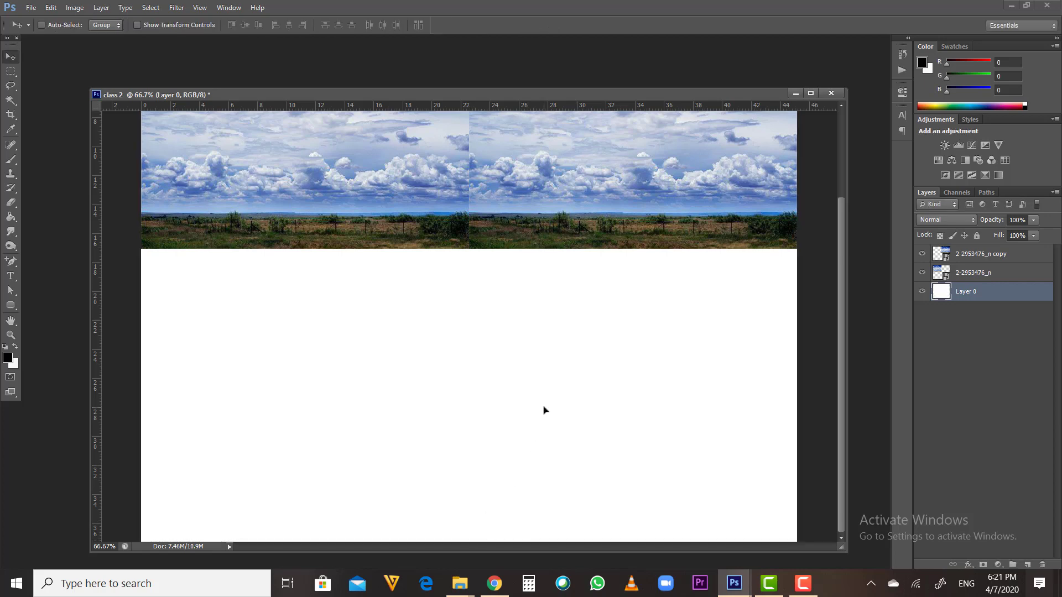
scroll(717, 392, "up", 4)
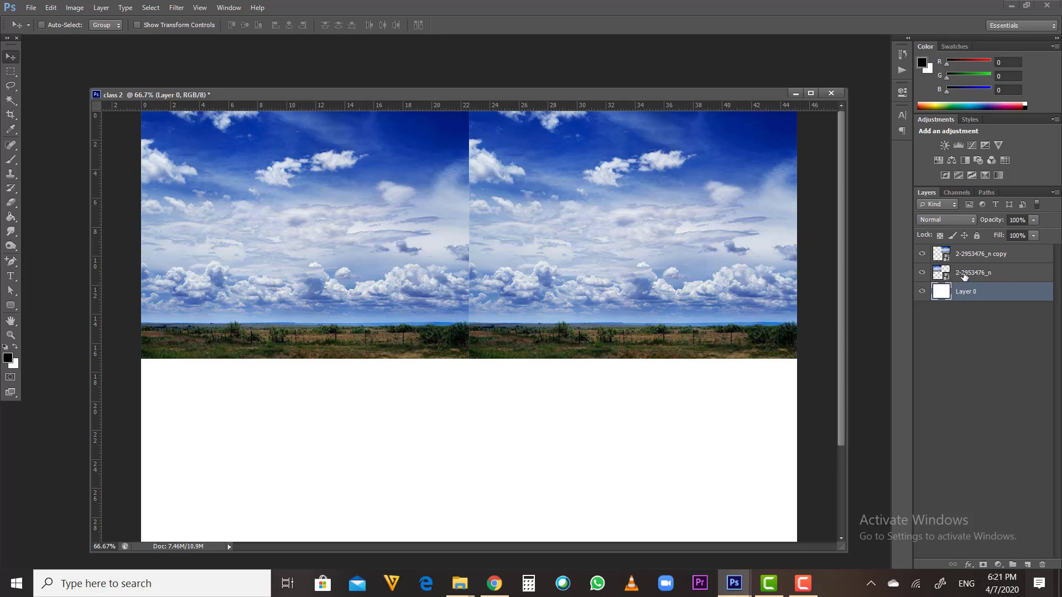
Try merging the 2-2953476_n sky layer with its copy, and undo the merge
left_click(964, 277)
left_click(971, 257, "shift")
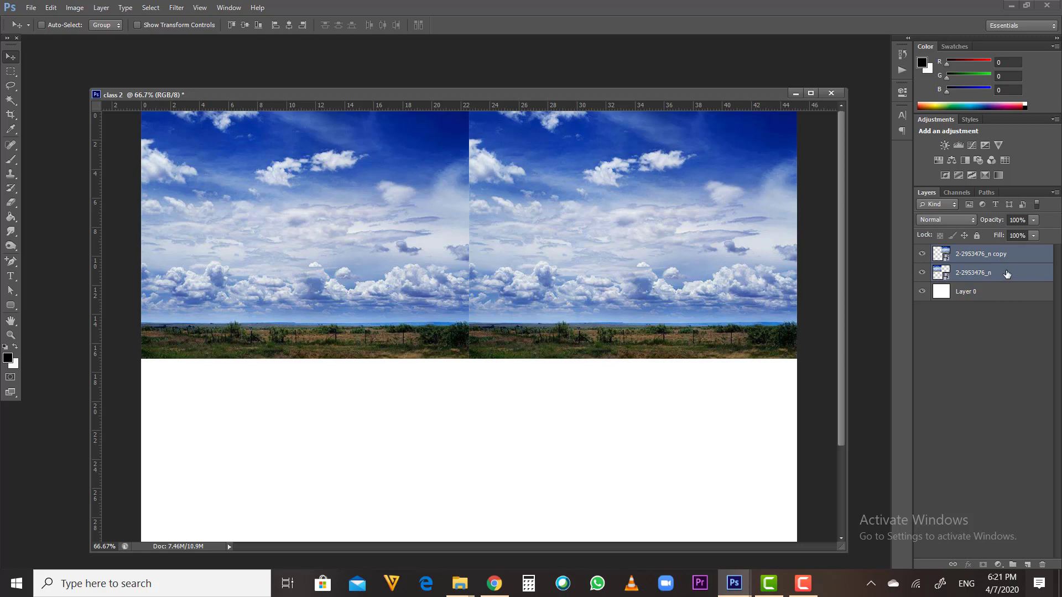
left_click(990, 274)
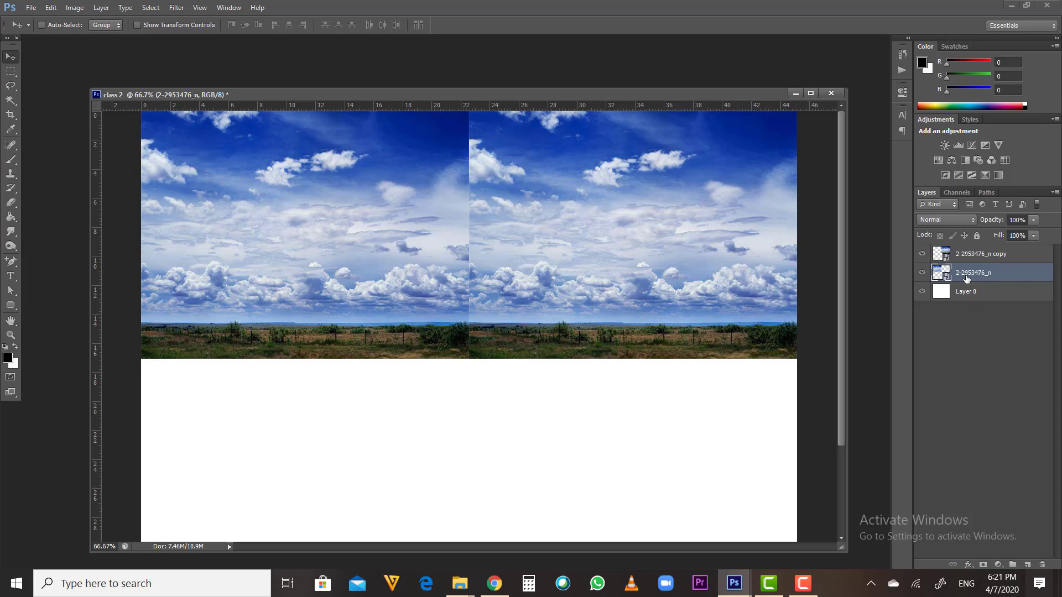
left_click(967, 255, "shift")
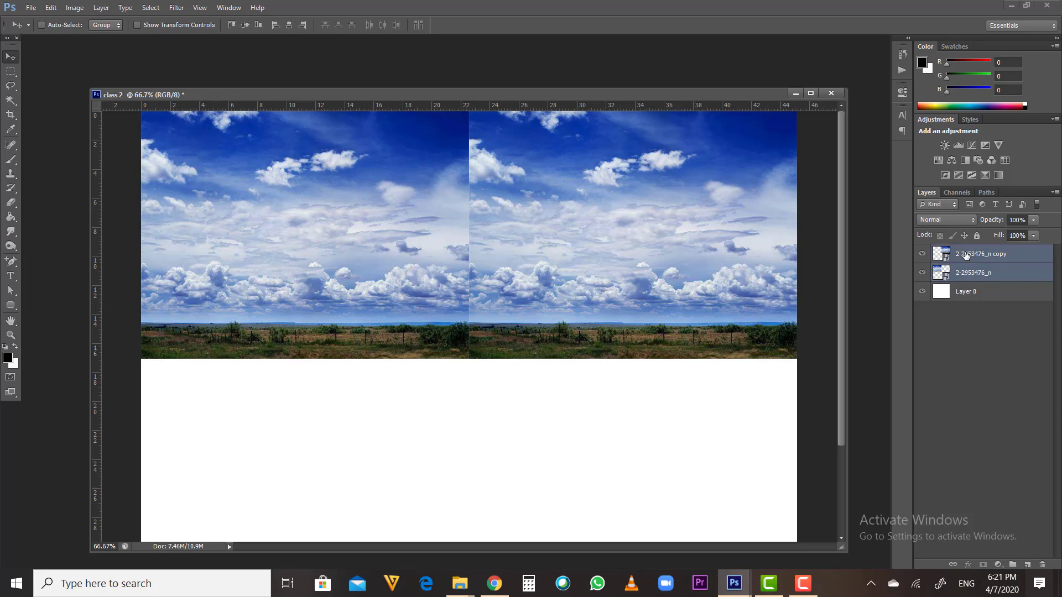
key("ctrl+e")
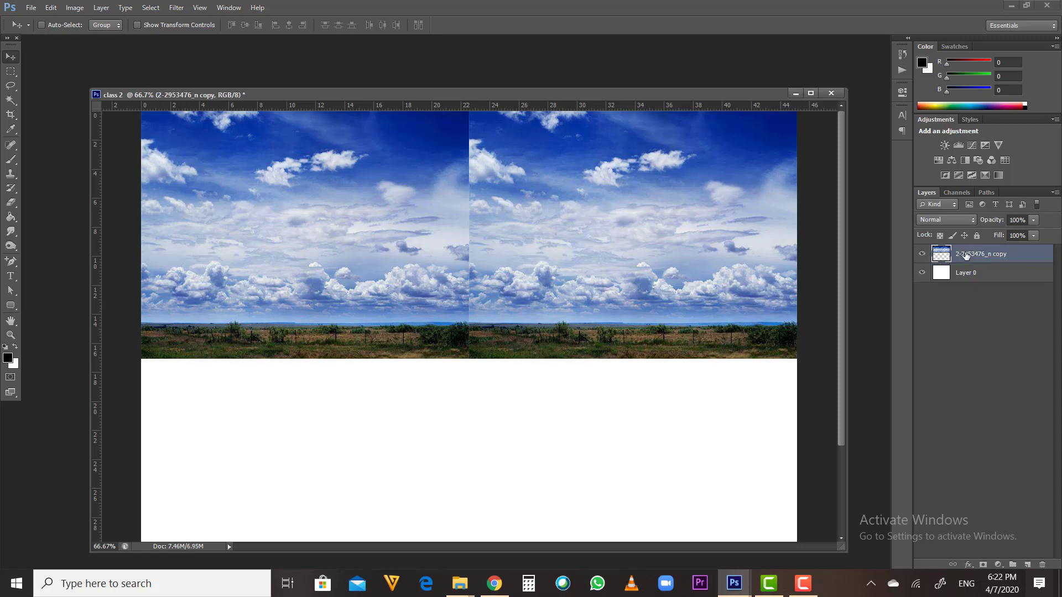
key("ctrl+z")
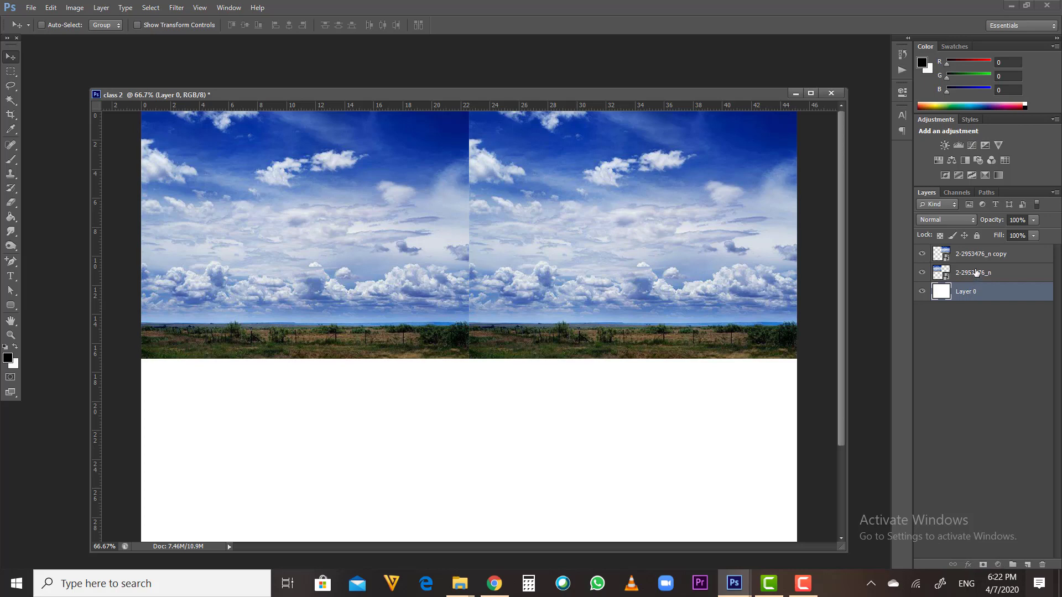
Merge the 2-2953476_n and 2-2953476_n copy layers into a single sky layer
left_click(976, 272)
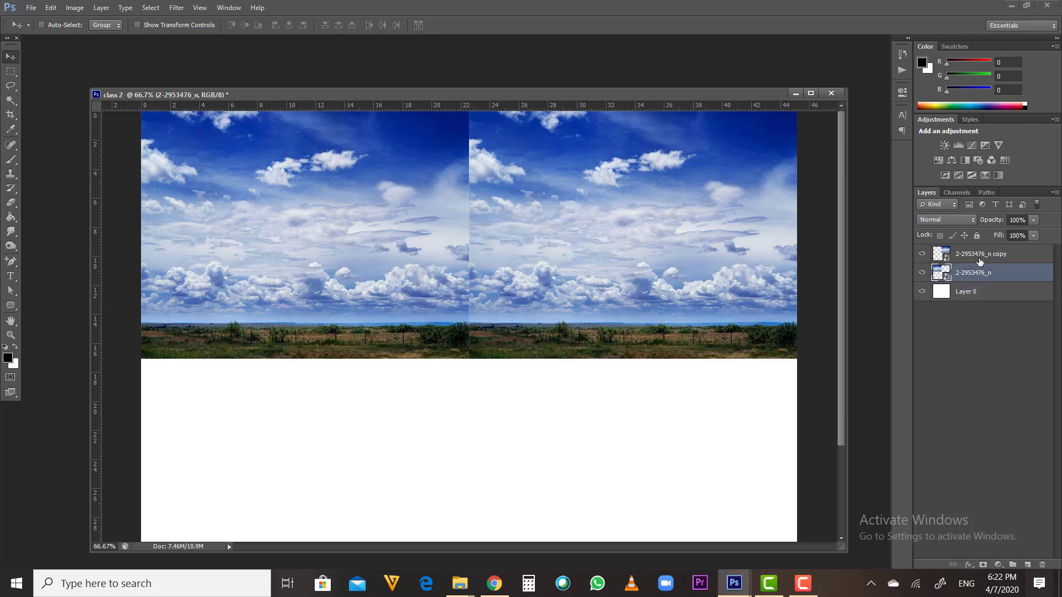
left_click(981, 254, "shift")
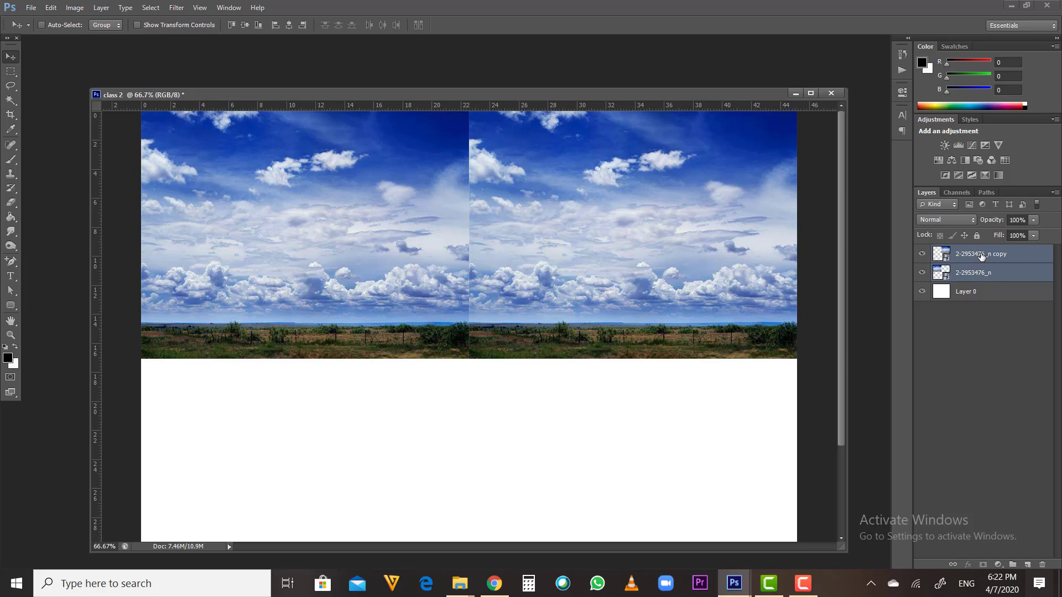
key("ctrl+e")
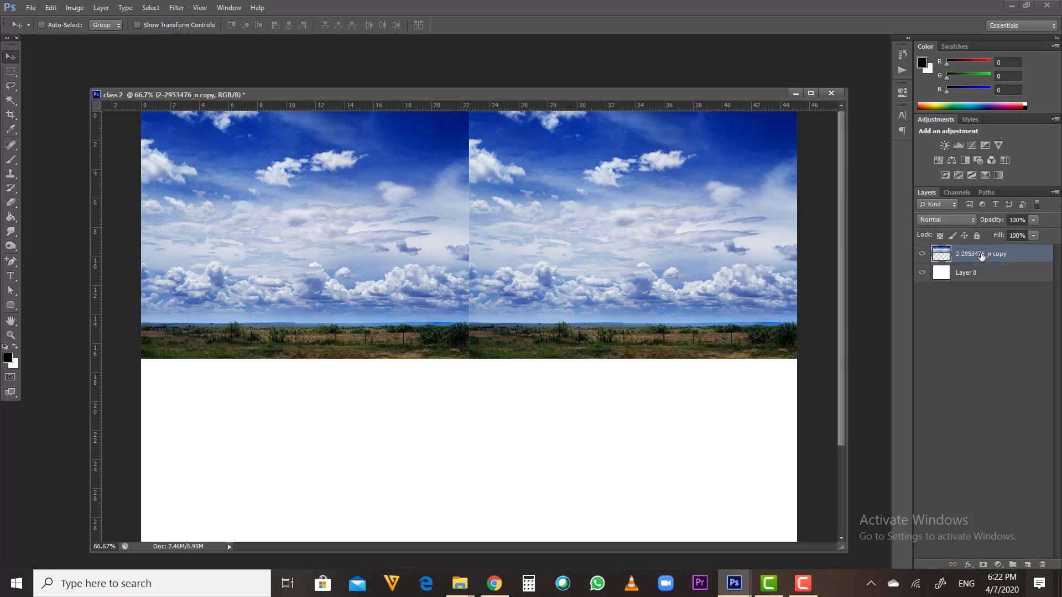
key("ctrl+z")
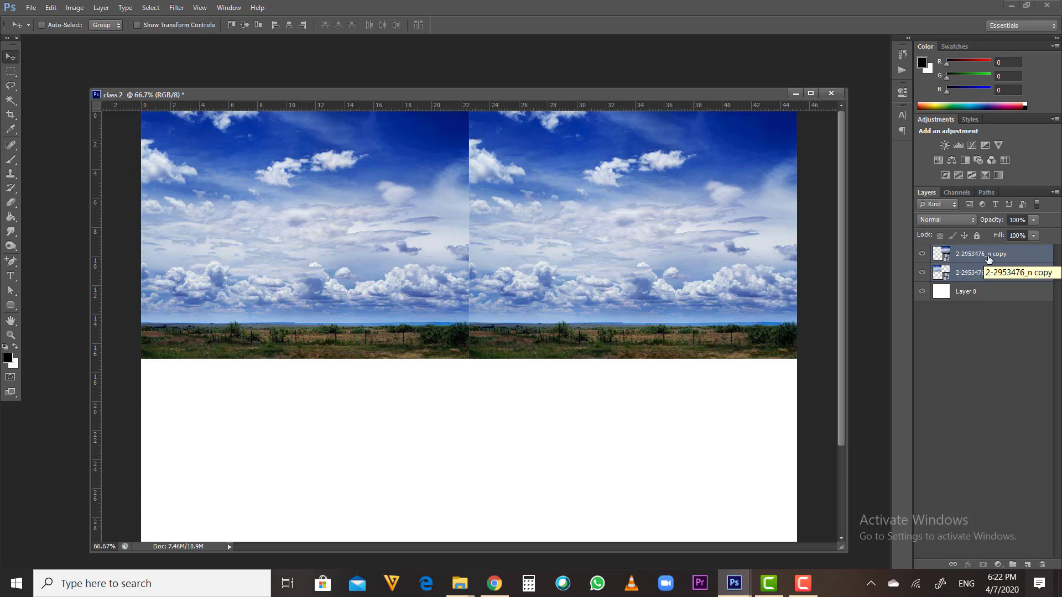
right_click(988, 259)
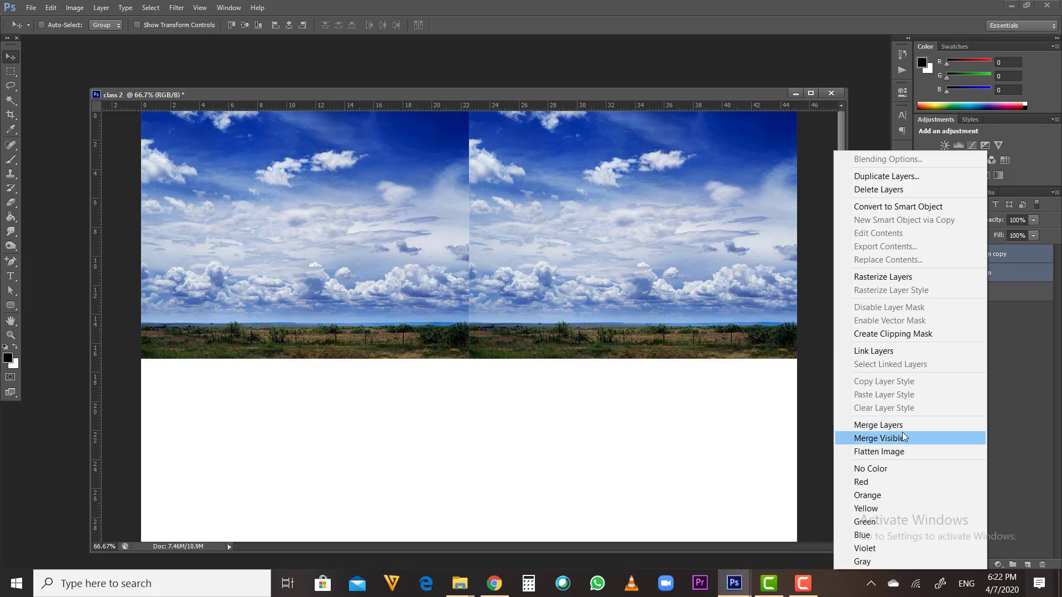
left_click(881, 429)
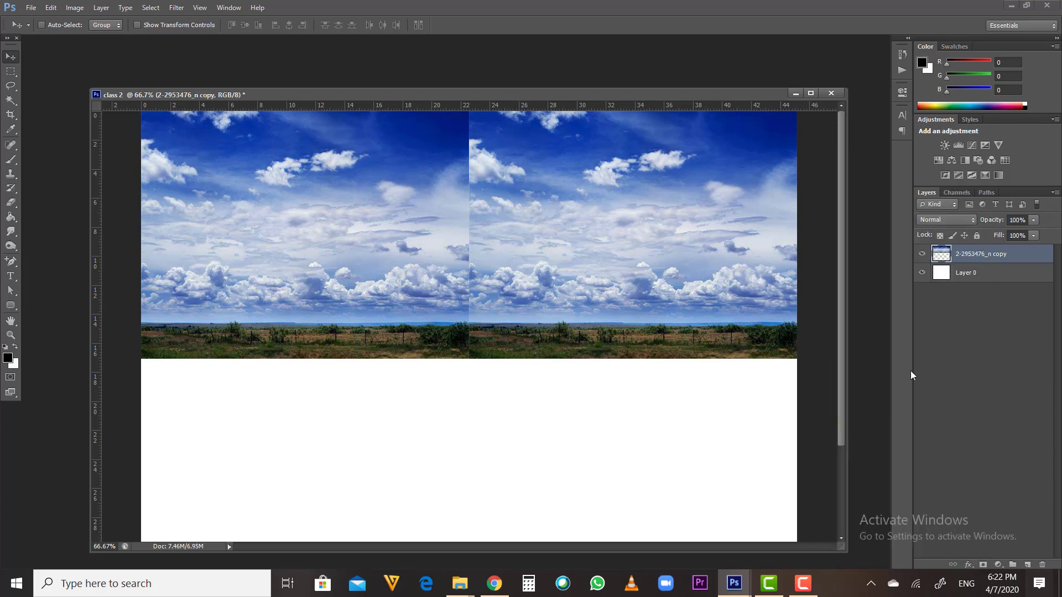
Rename the merged sky layer as sky and Layer 0 as background
double_click(975, 255)
type("sky")
left_click(961, 315)
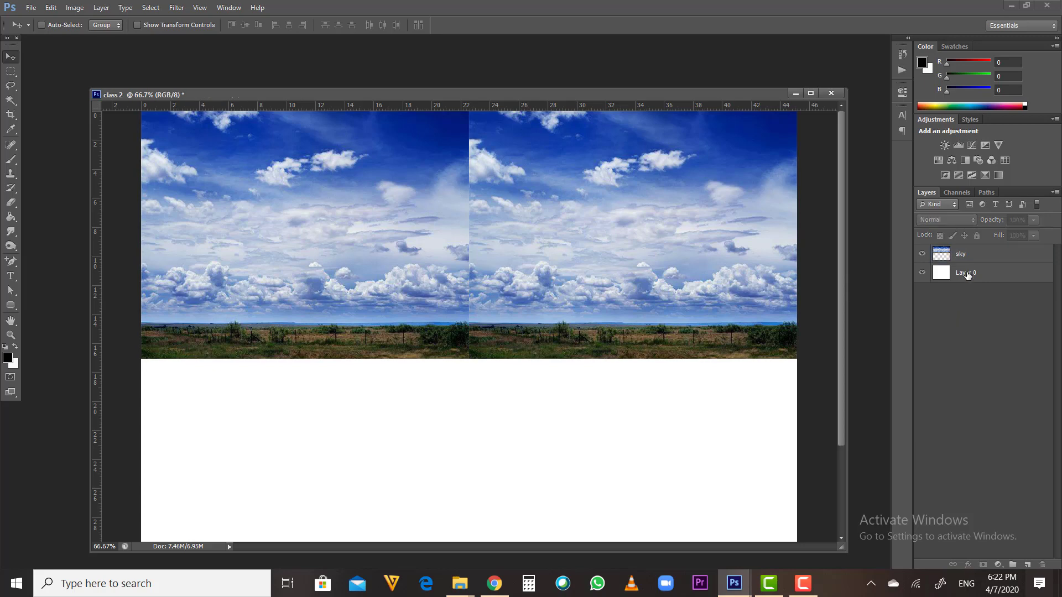
left_click(969, 274)
double_click(971, 275)
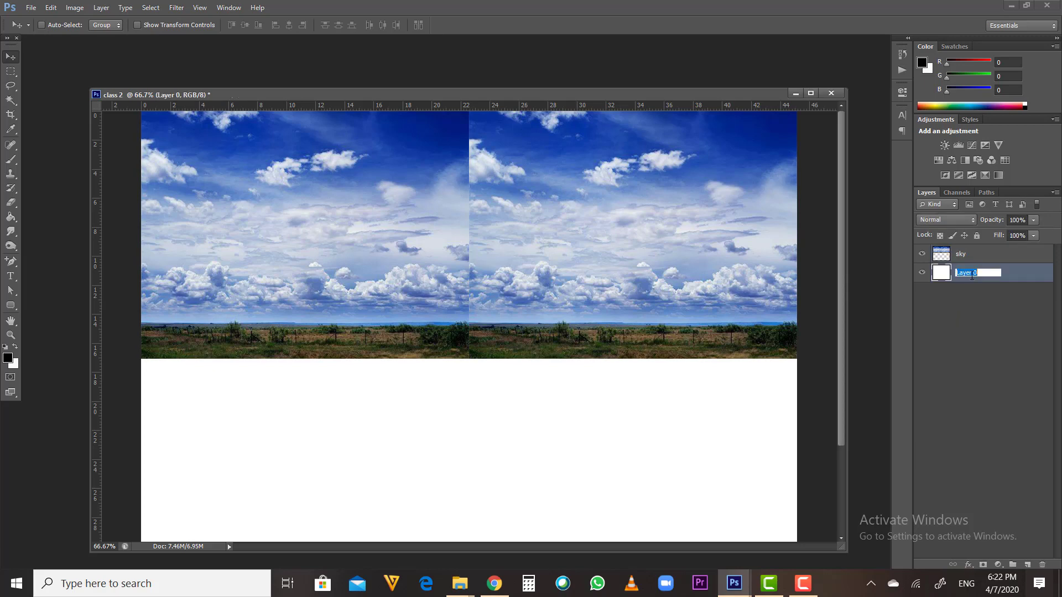
type("background")
left_click(937, 353)
Heal the vertical seam between the two sky images on the sky layer, from the grass upward, with the content-aware Spot Healing Brush
left_click(465, 253, "ctrl")
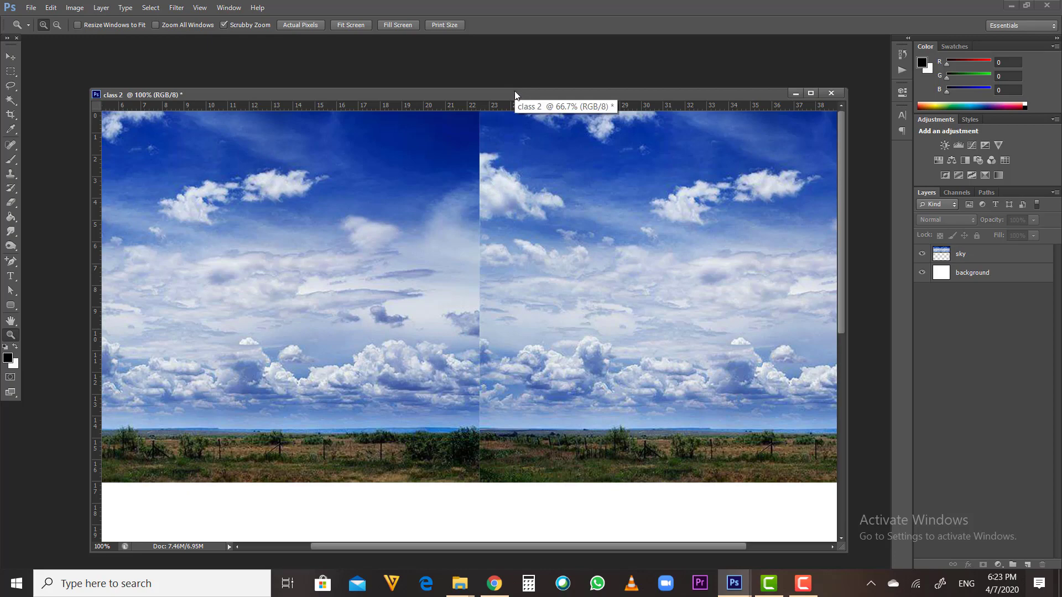
left_click_drag(514, 91, 515, 52)
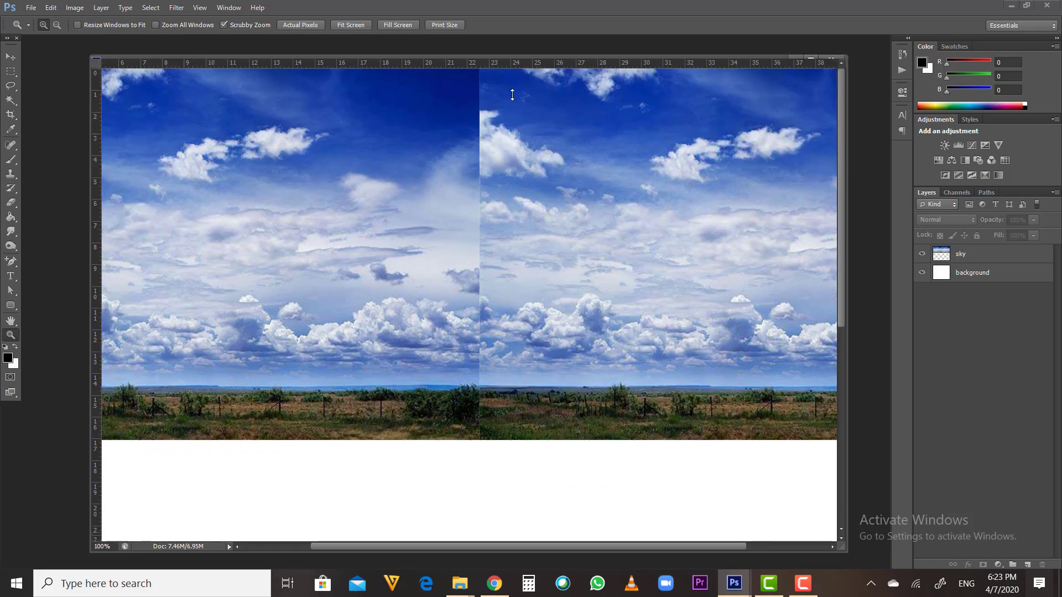
left_click(509, 111)
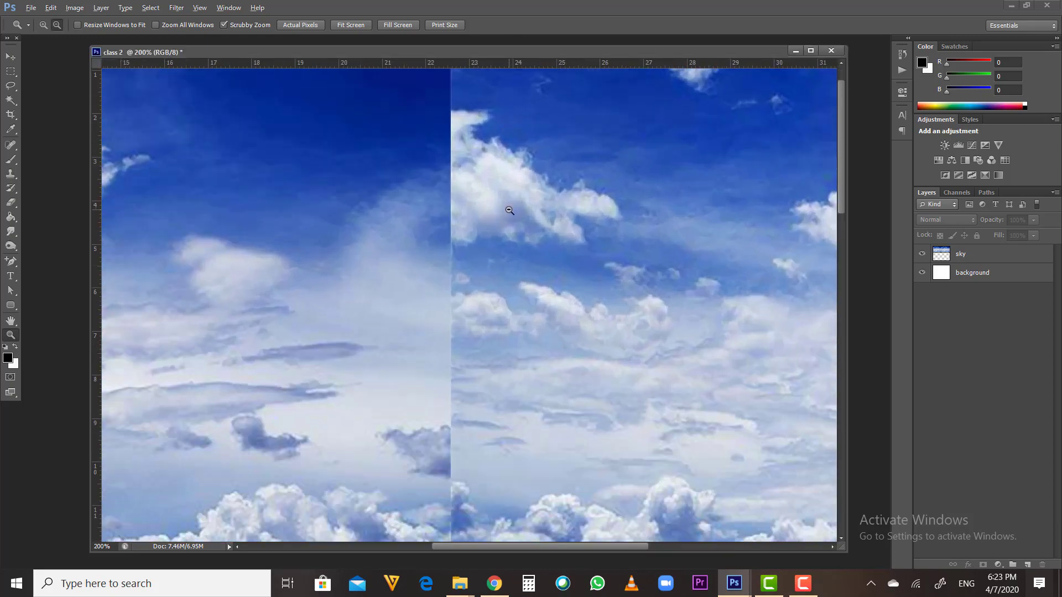
left_click(507, 215, "alt")
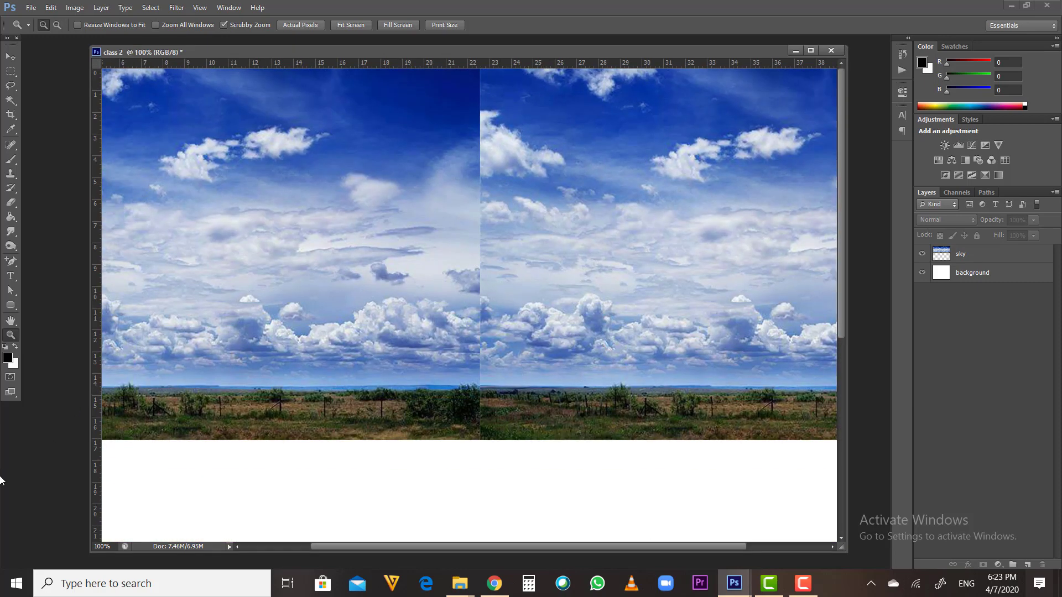
left_click(9, 146)
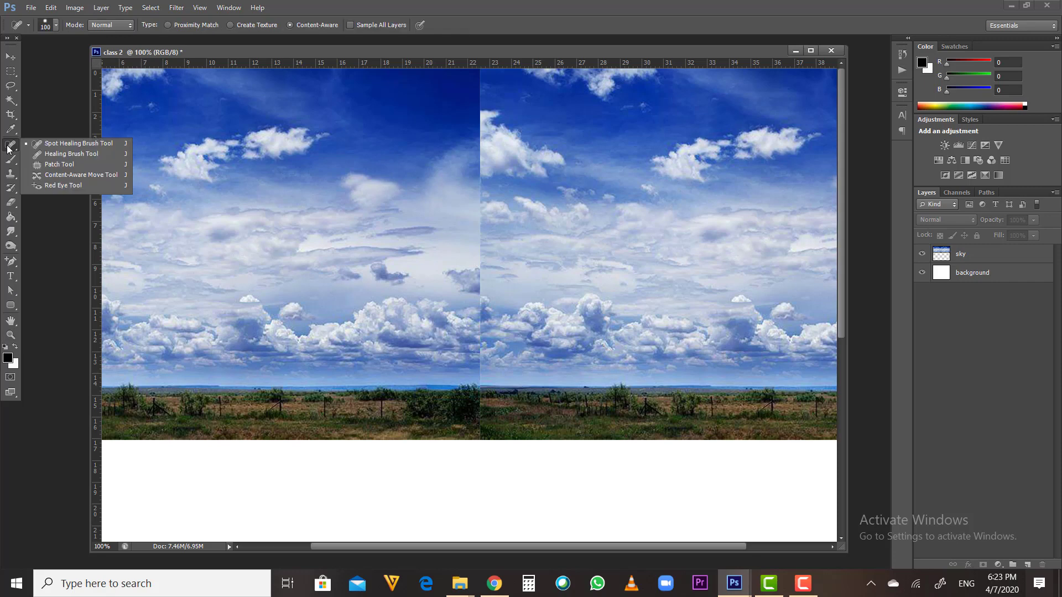
left_click(61, 145)
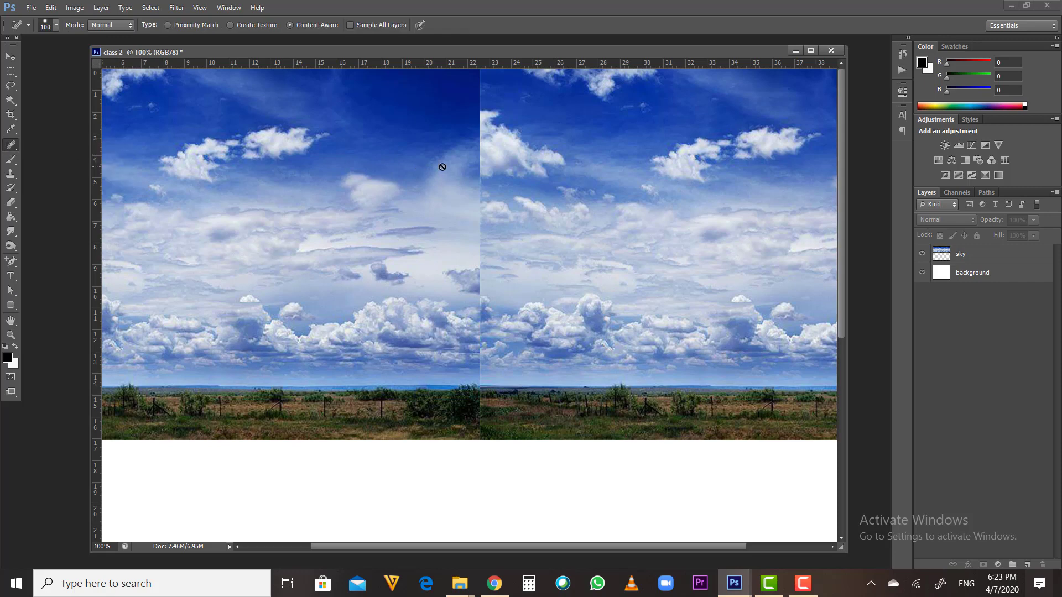
left_click(945, 256)
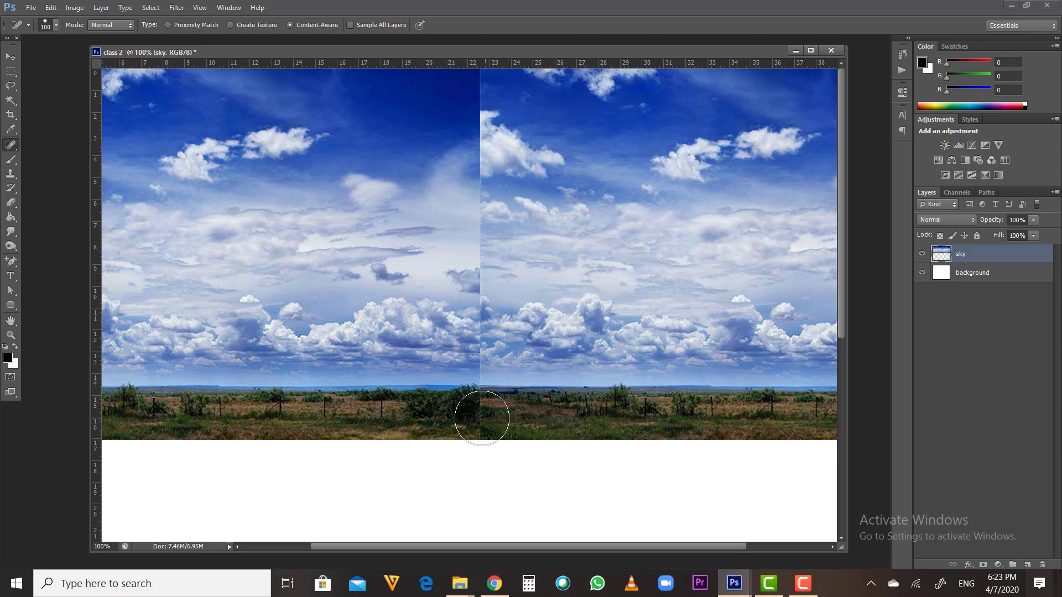
mouse_move(479, 419)
left_mouse_down()
mouse_move(480, 76)
mouse_move(484, 114)
left_mouse_up()
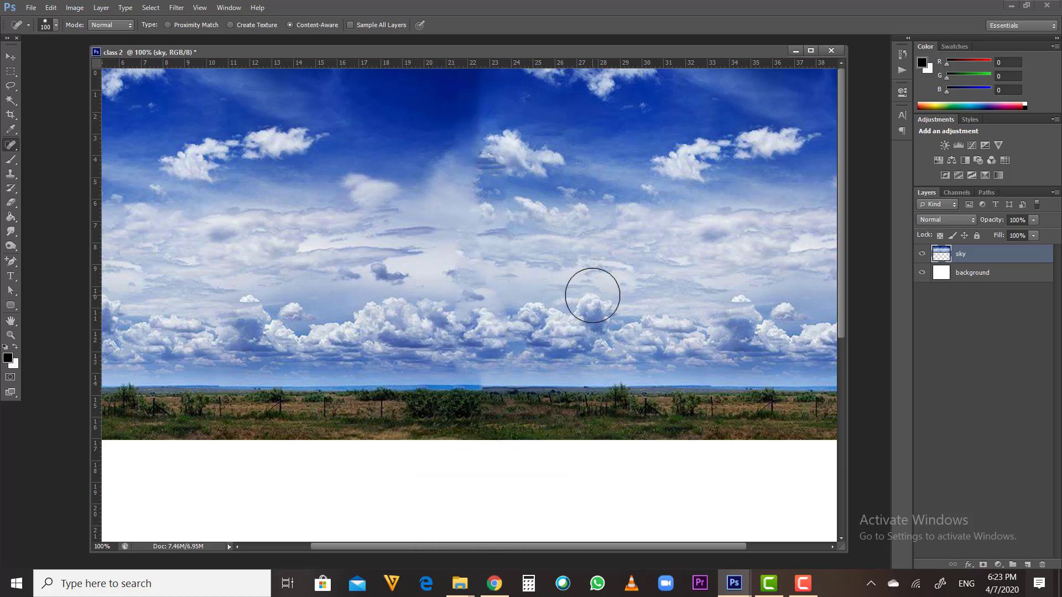
Blend the seam beside the central white cloud on the sky layer using the Clone Stamp with a 68 px brush
left_click(13, 180)
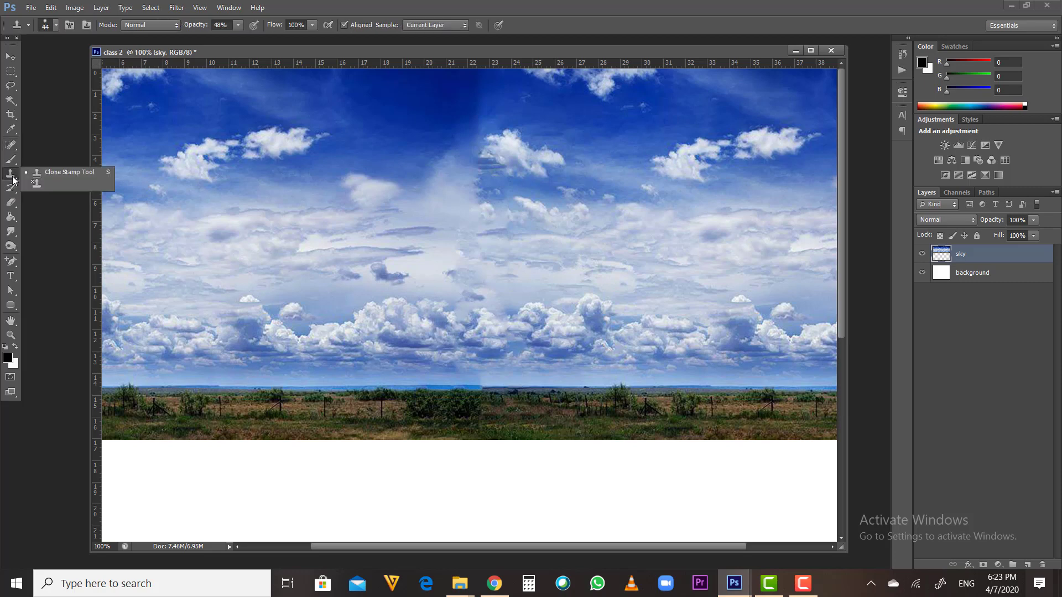
left_click(46, 176)
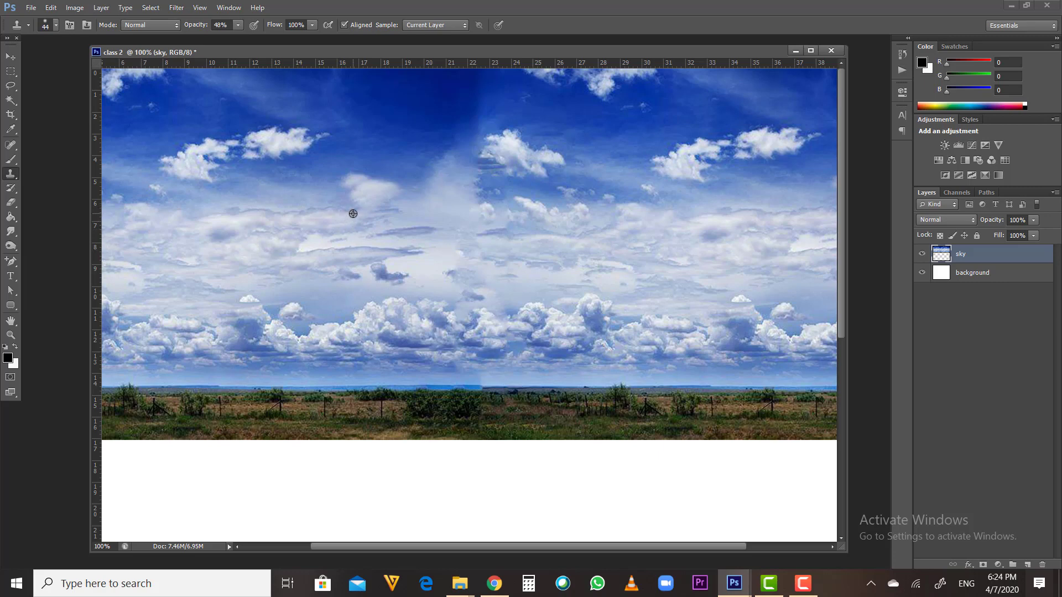
right_click(468, 208)
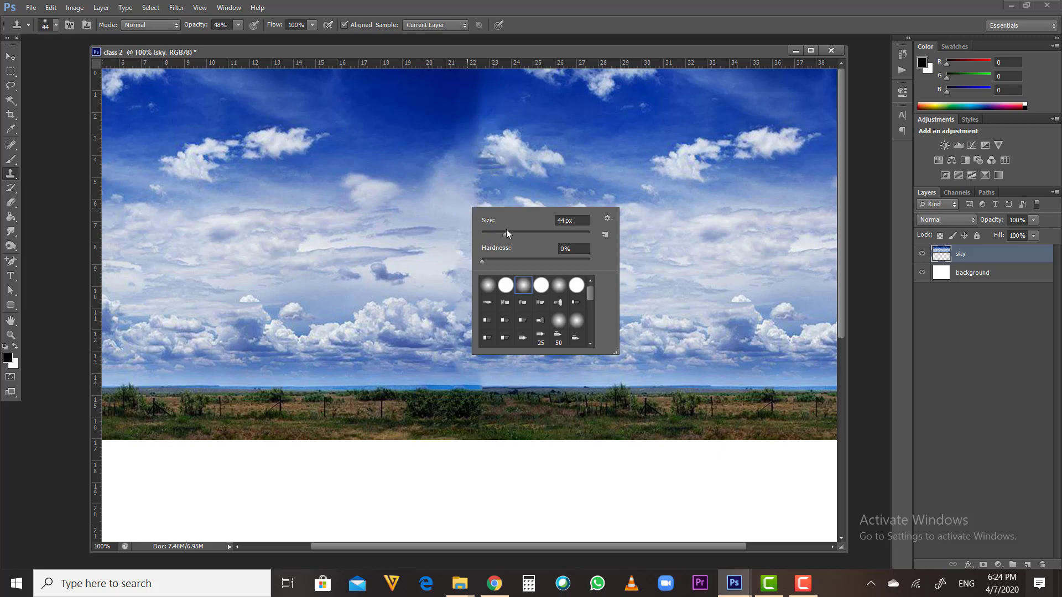
left_click_drag(506, 231, 518, 234)
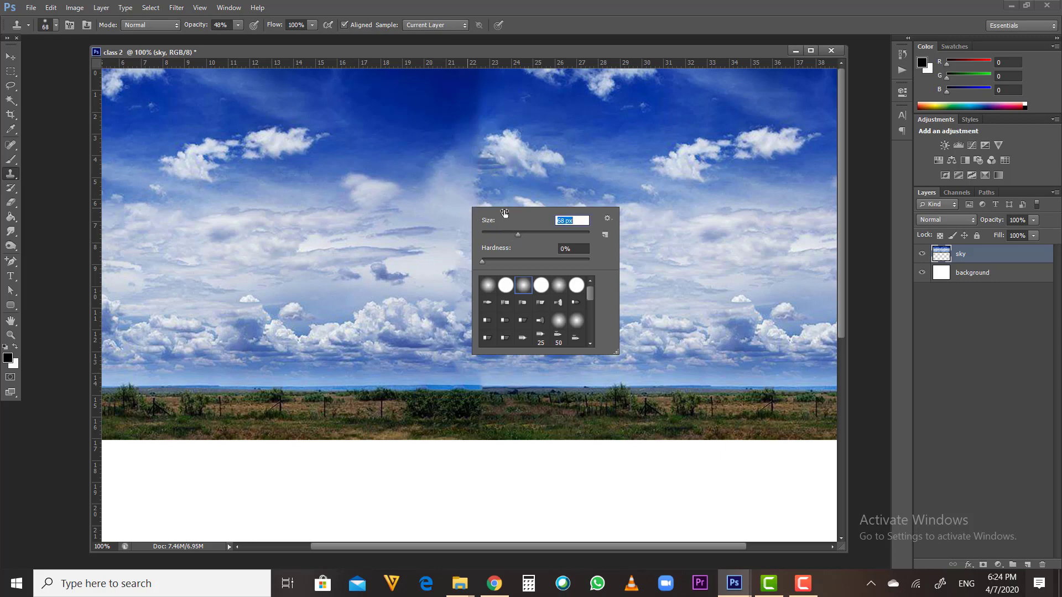
left_click(474, 194)
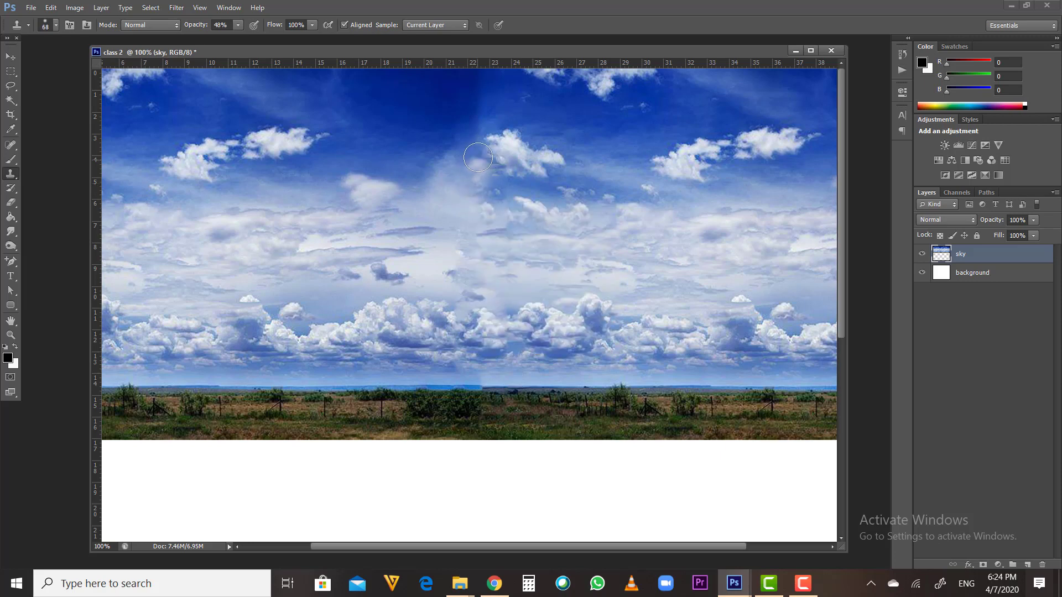
mouse_move(478, 157)
left_mouse_down()
mouse_move(472, 177)
mouse_move(489, 213)
left_mouse_up()
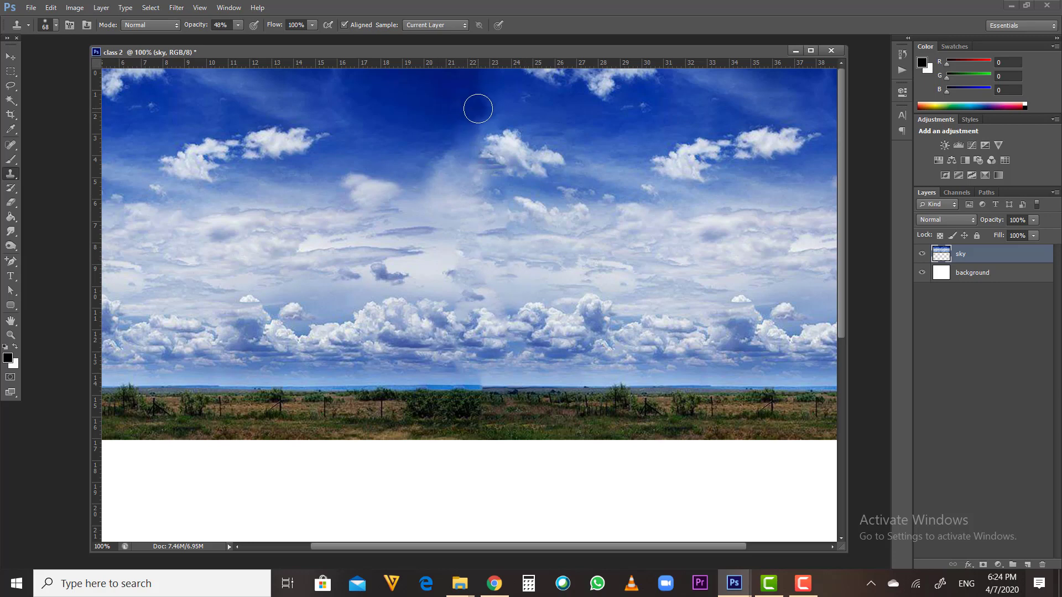
Enlarge the Clone Stamp brush to 86 px and clone dark blue sky over the seam near the image's upper edge
right_click(471, 141)
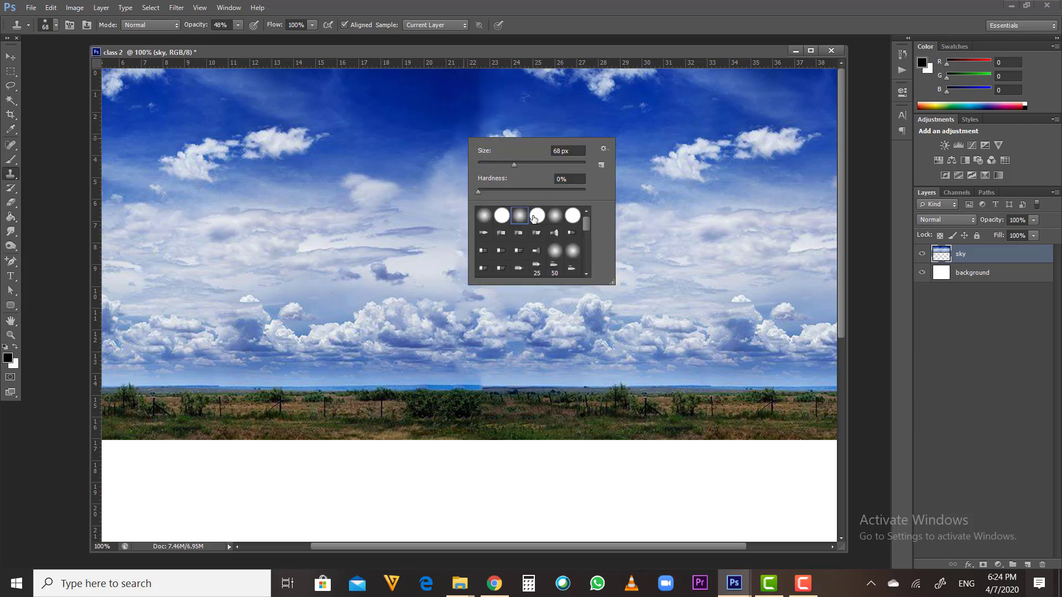
left_click(521, 162)
left_click(388, 104)
left_click(417, 104, "alt")
left_click(466, 103)
left_click(470, 113)
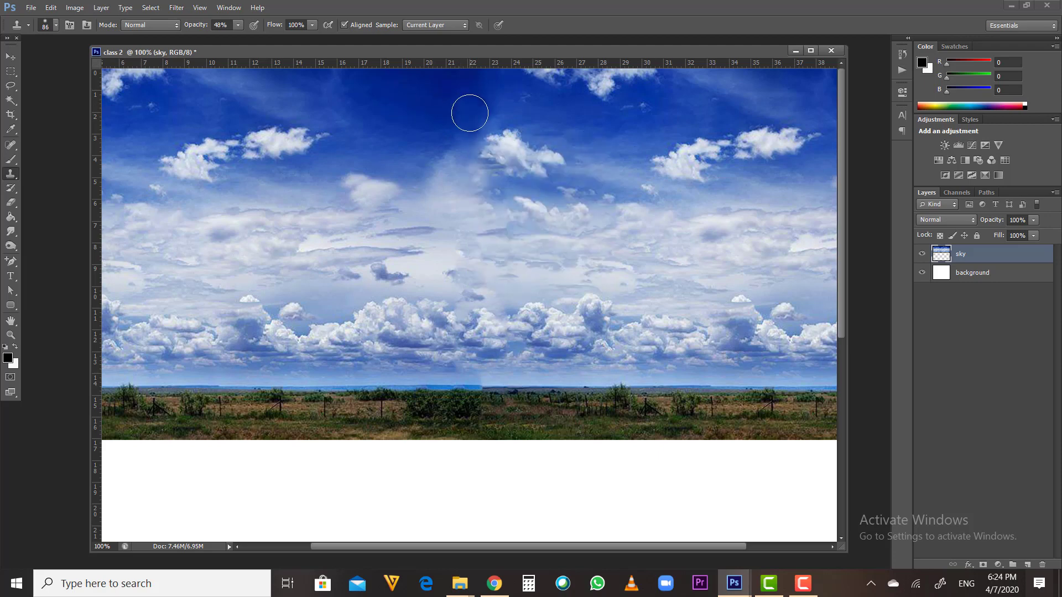
left_click(481, 105)
left_click(481, 89)
mouse_move(484, 78)
left_mouse_down()
mouse_move(462, 118)
mouse_move(483, 114)
mouse_move(496, 79)
left_mouse_up()
left_click(442, 156)
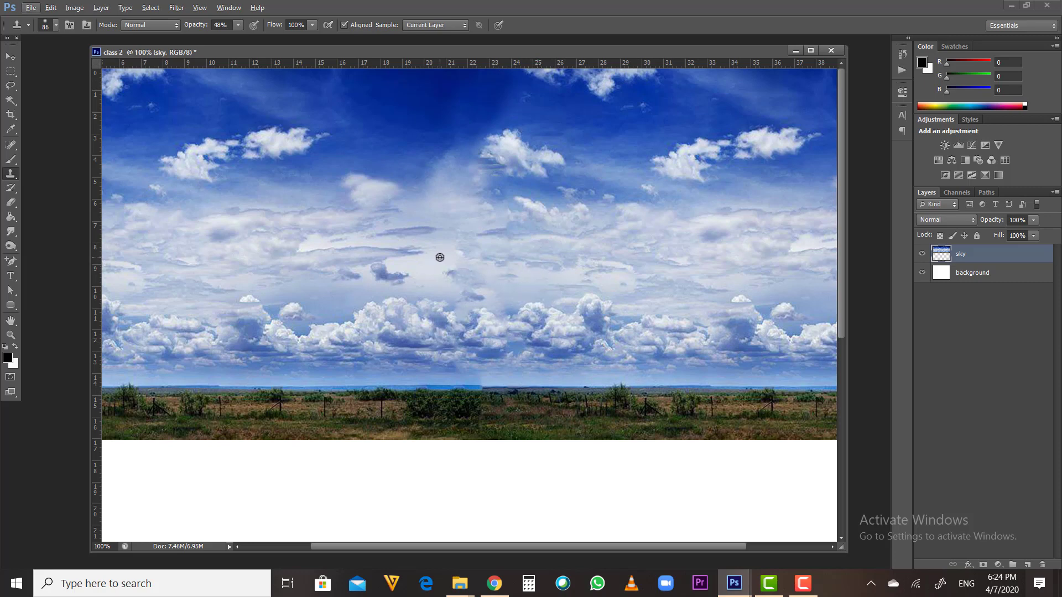
Place 1-29542821_n.jpg from the Adobe Photoshop Part 2 folder into the class 2 document
key("ctrl+minus")
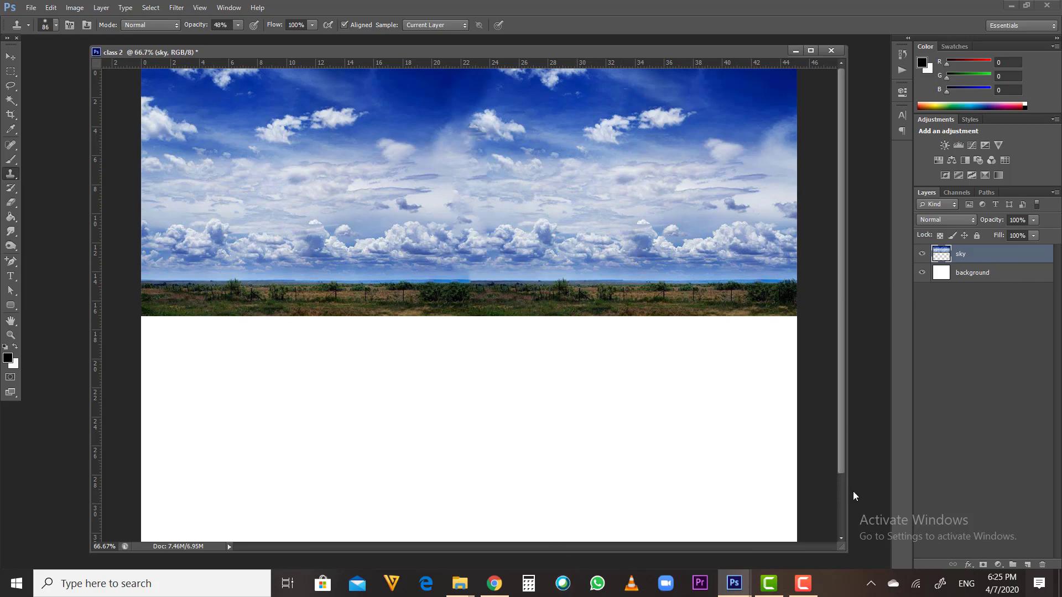
left_click(459, 588)
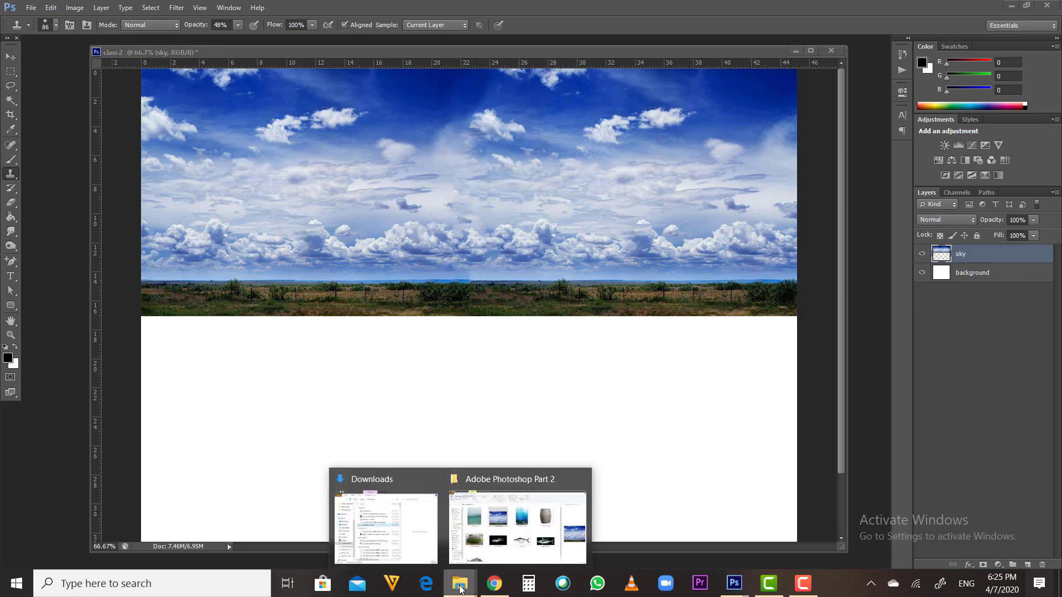
left_click(502, 535)
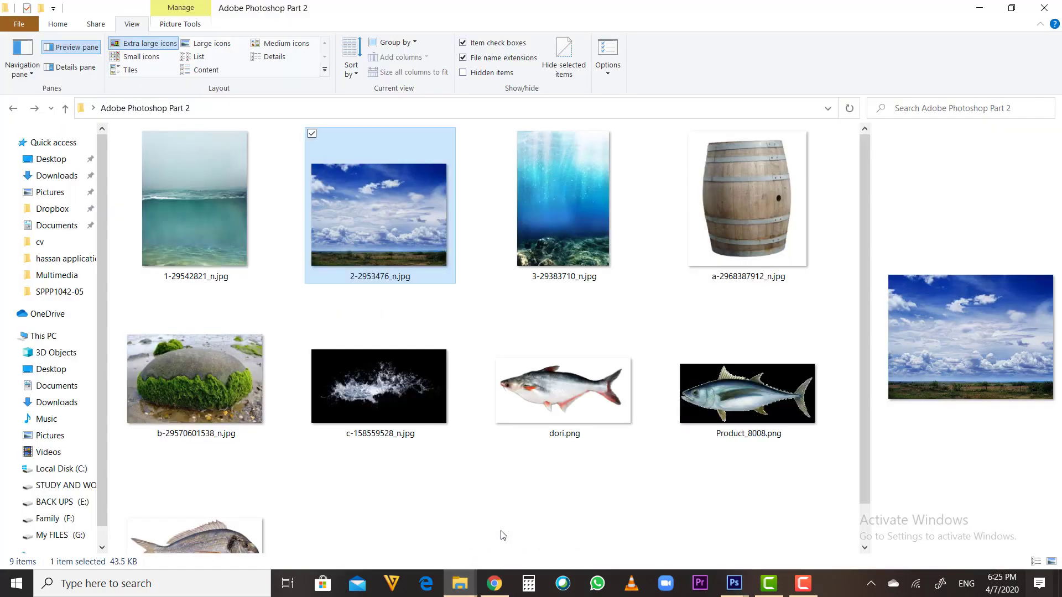
left_click(203, 223)
left_click_drag(197, 221, 464, 416)
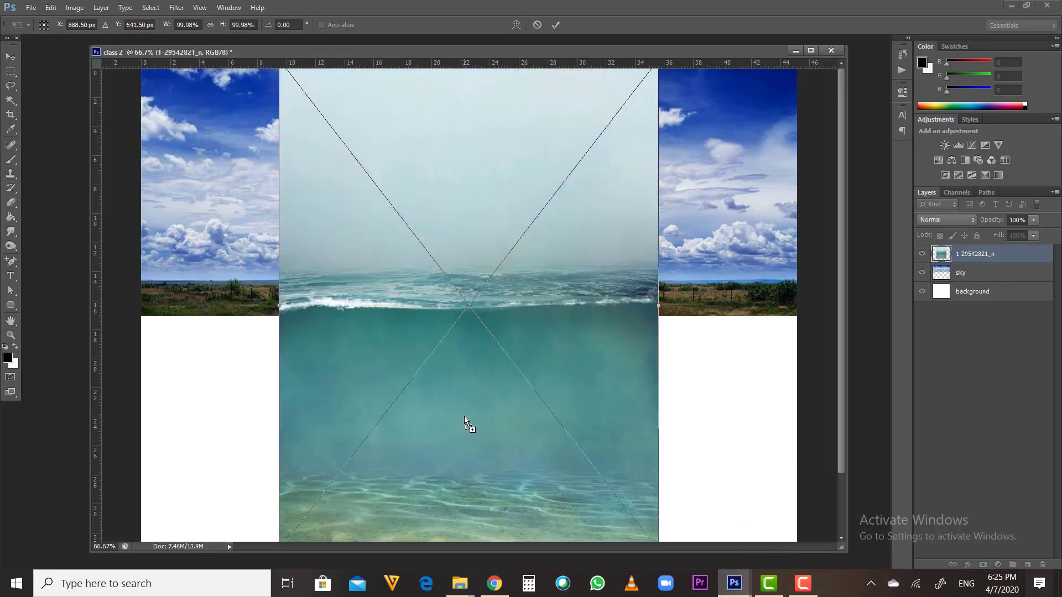
key("Return")
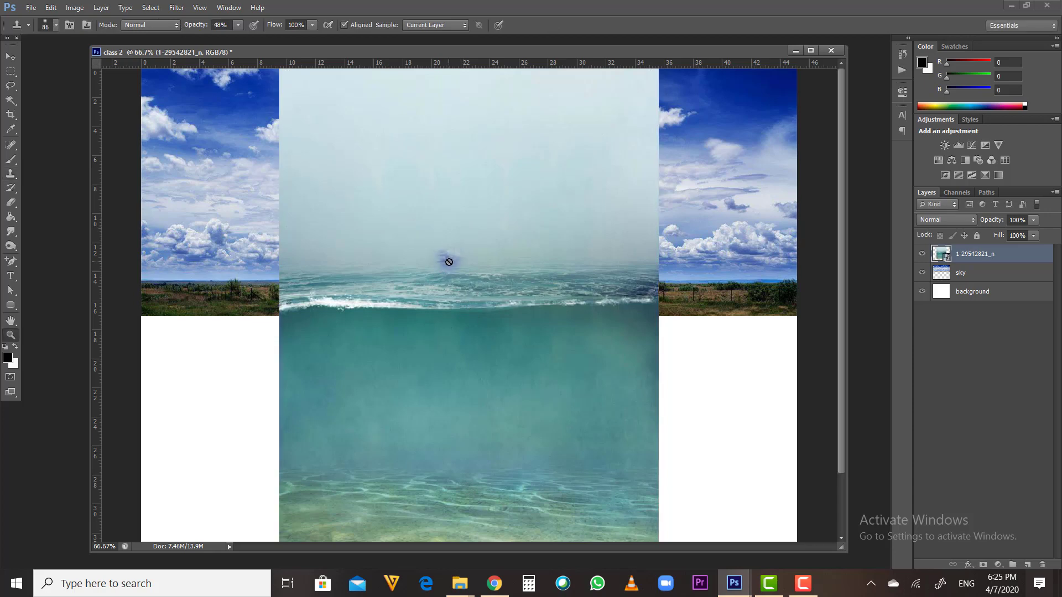
Move the water image to the canvas's lower-left corner and set a duplicate directly against its right side
key("z")
left_click(449, 268, "alt")
left_click(449, 268, "alt")
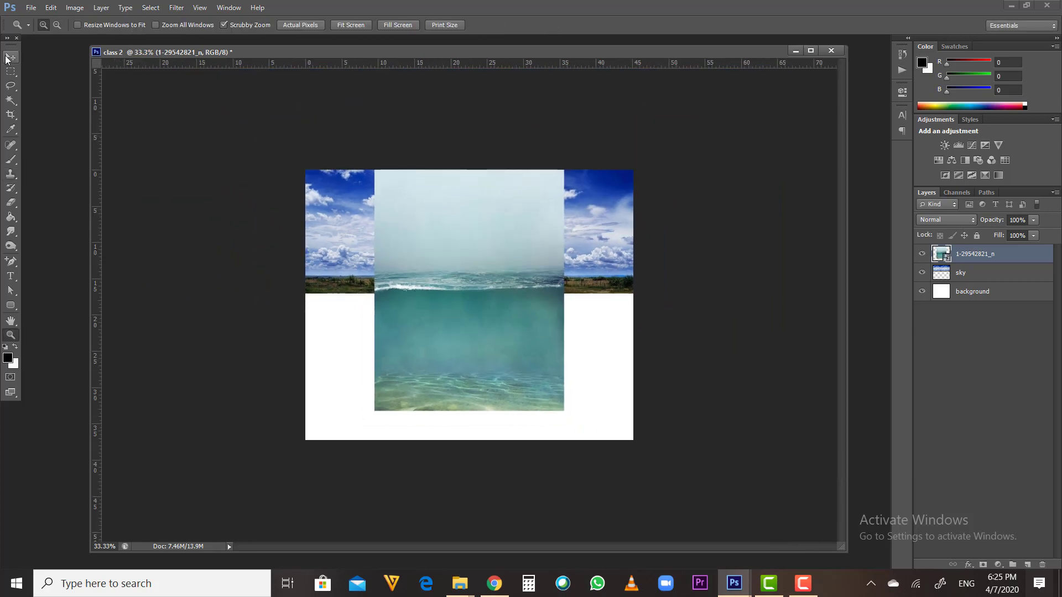
left_click(10, 57)
left_click_drag(460, 329, 569, 366)
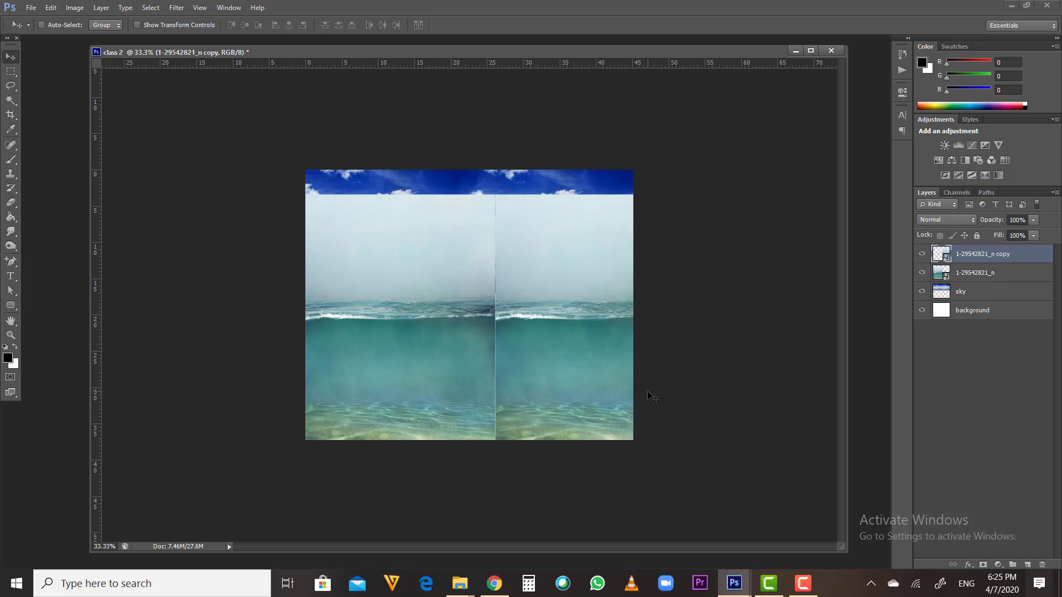
Scale both water layers together to 86.35% to span the canvas width, and align them with the canvas's lower edge
left_click(980, 275, "shift")
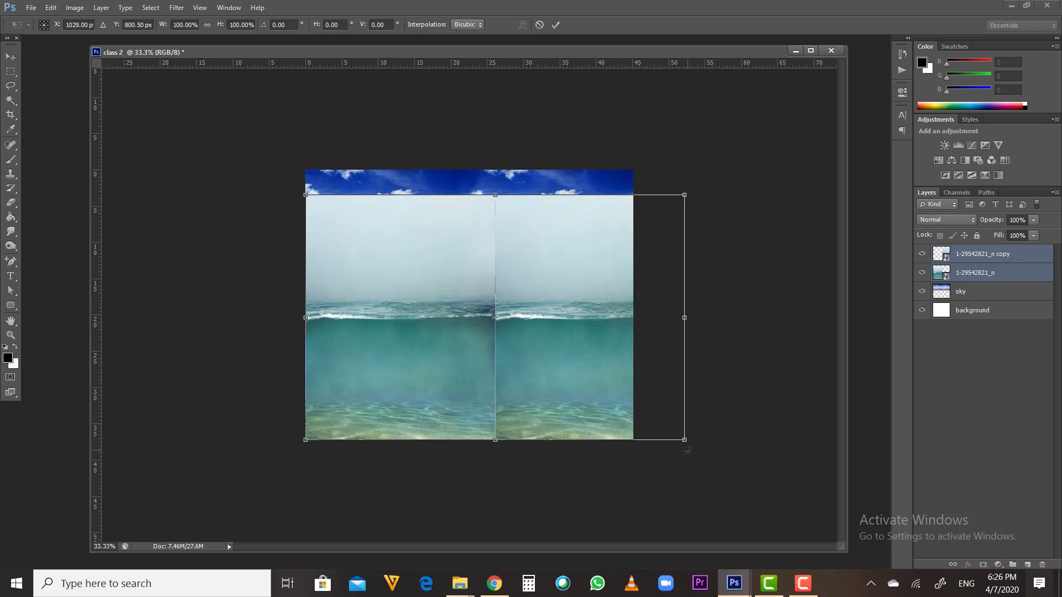
left_click_drag(687, 443, 623, 422)
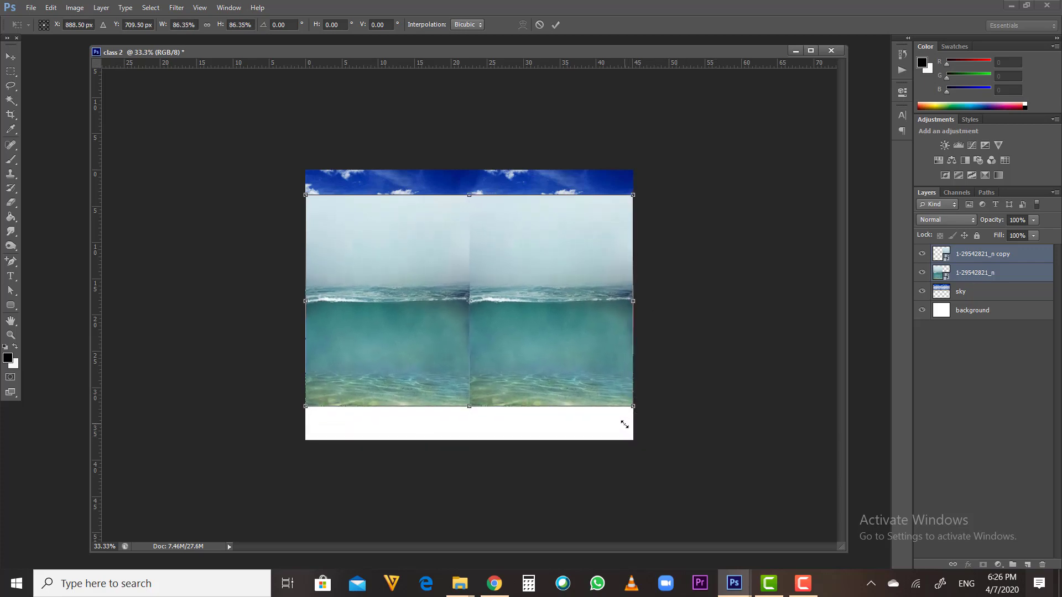
left_click_drag(568, 334, 567, 363)
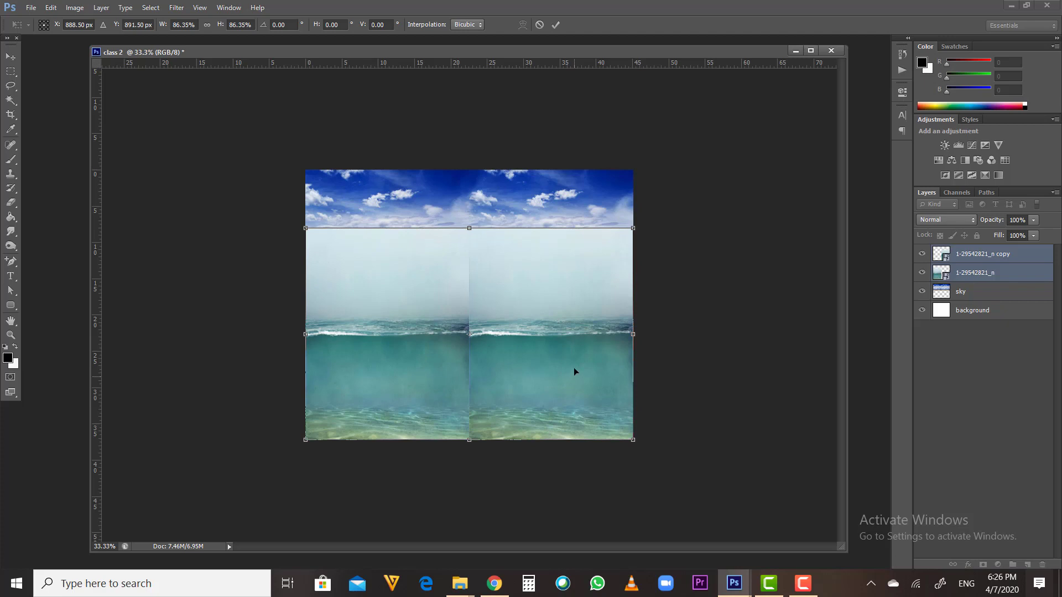
left_click(11, 57)
left_click(473, 221)
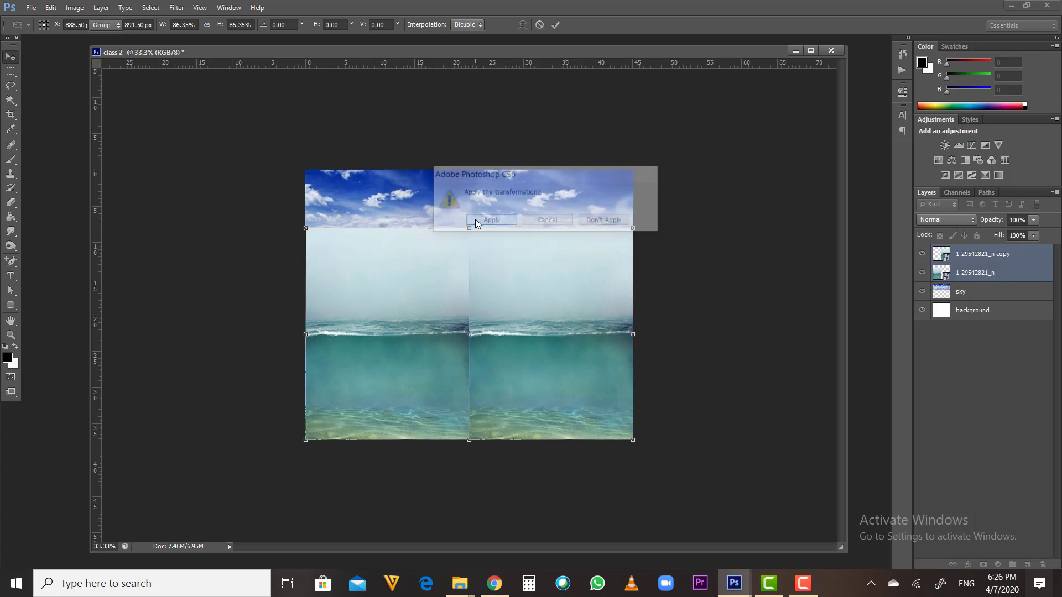
key("s")
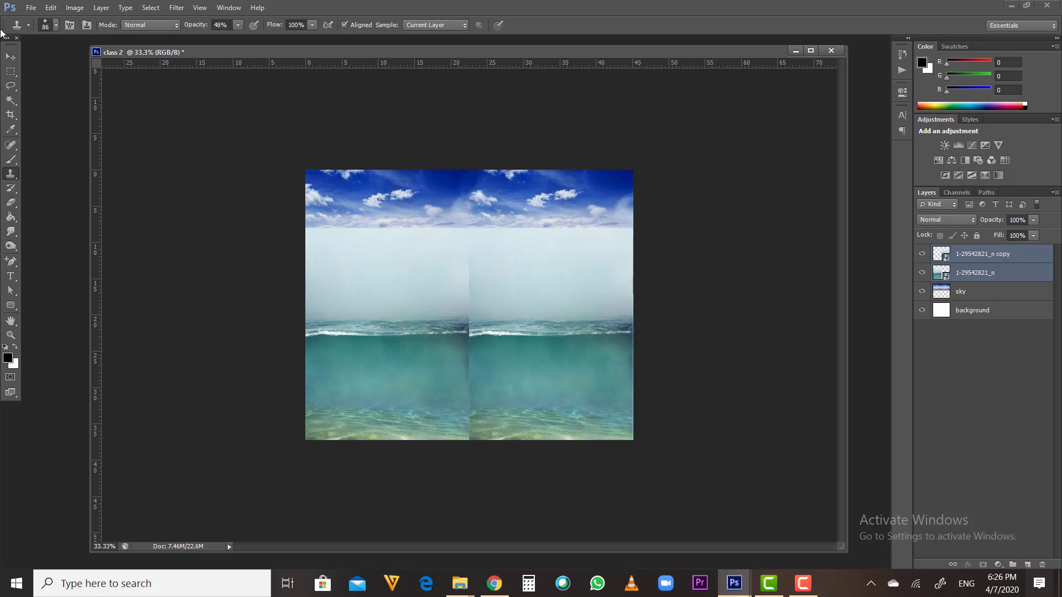
left_click(9, 56)
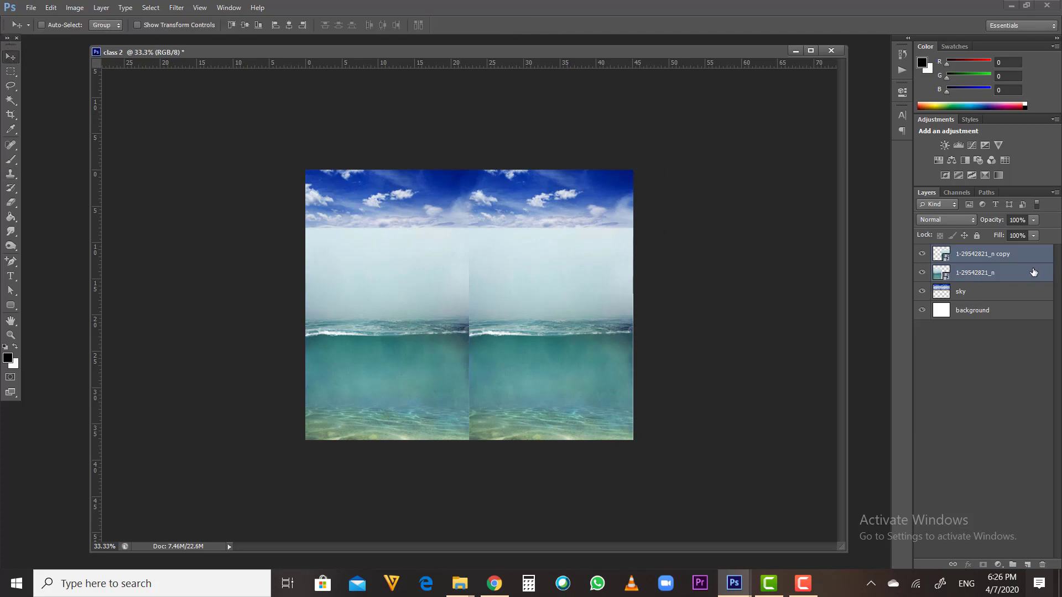
Merge the two water layers and rename the merged layer as WATER 1
key("ctrl+e")
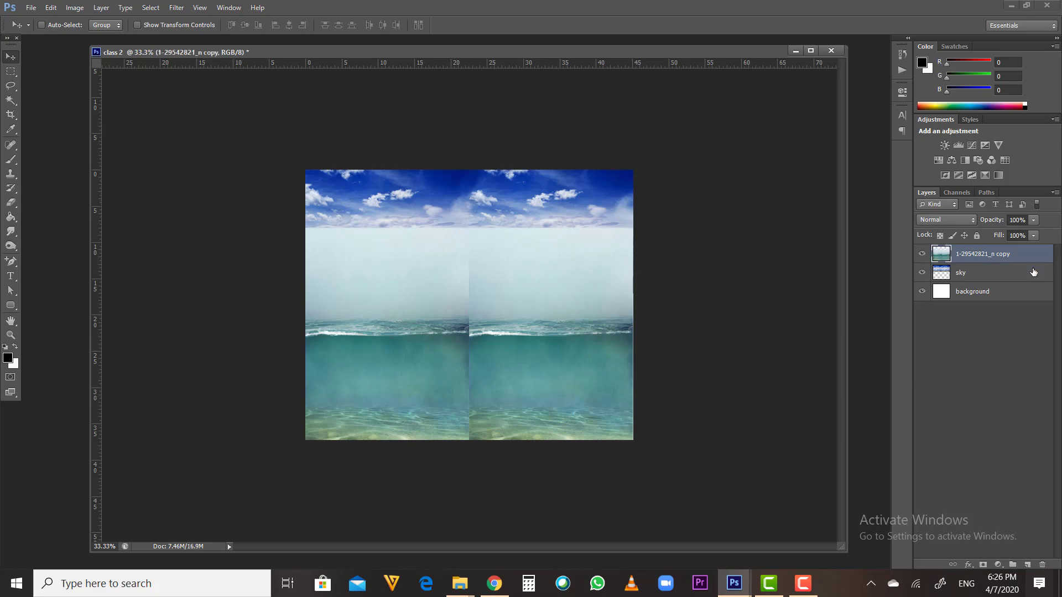
double_click(976, 254)
type("WATER 1")
key("Return")
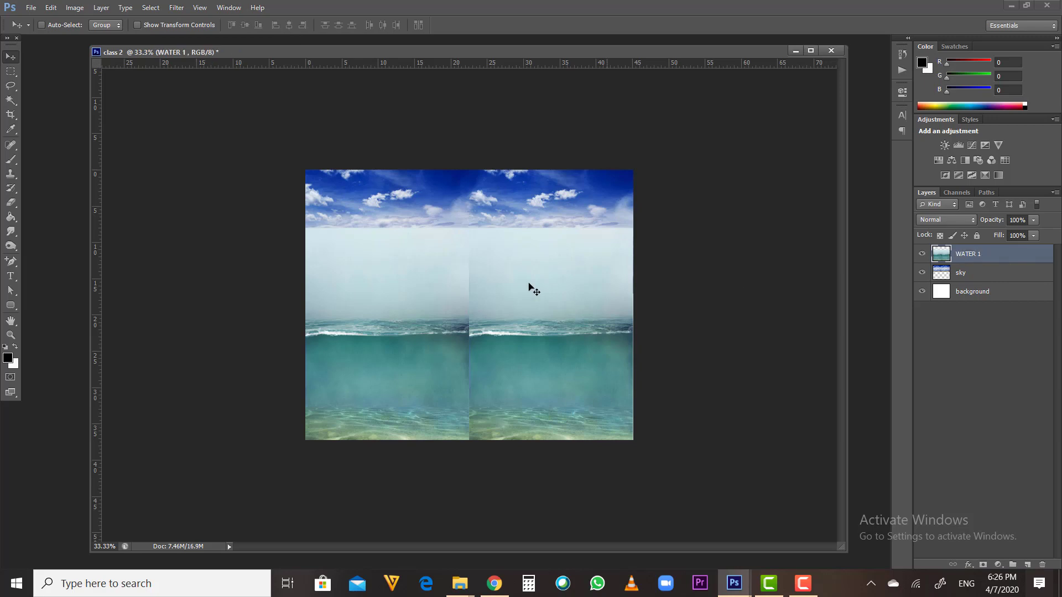
Try to heal the central vertical seam on the WATER 1 layer with the content-aware Spot Healing Brush at 100 px
key("z")
left_click(467, 373)
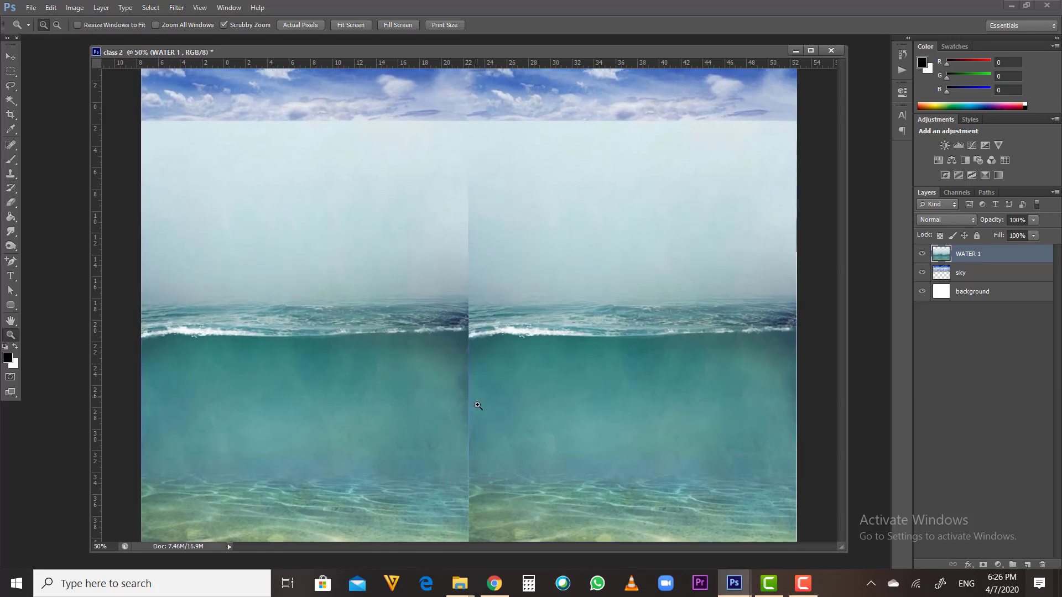
left_click(478, 406)
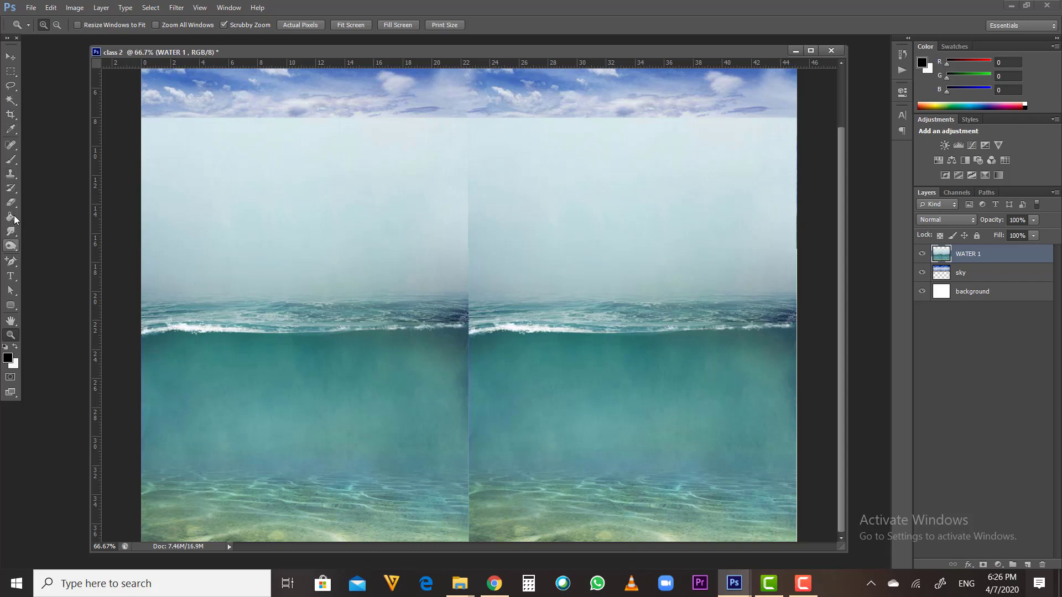
left_click(15, 148)
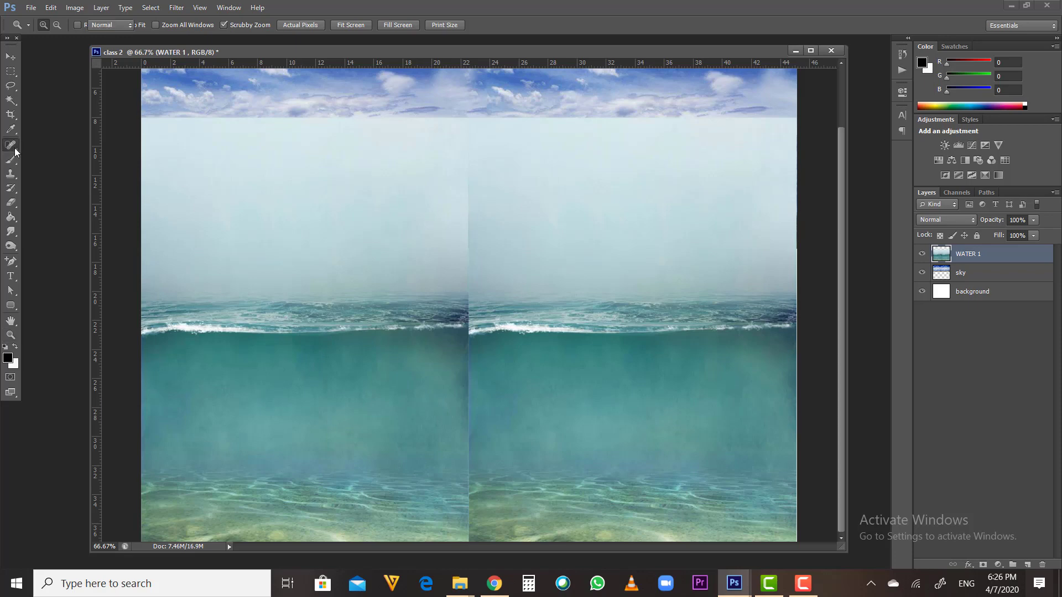
right_click(14, 151)
left_click(39, 146)
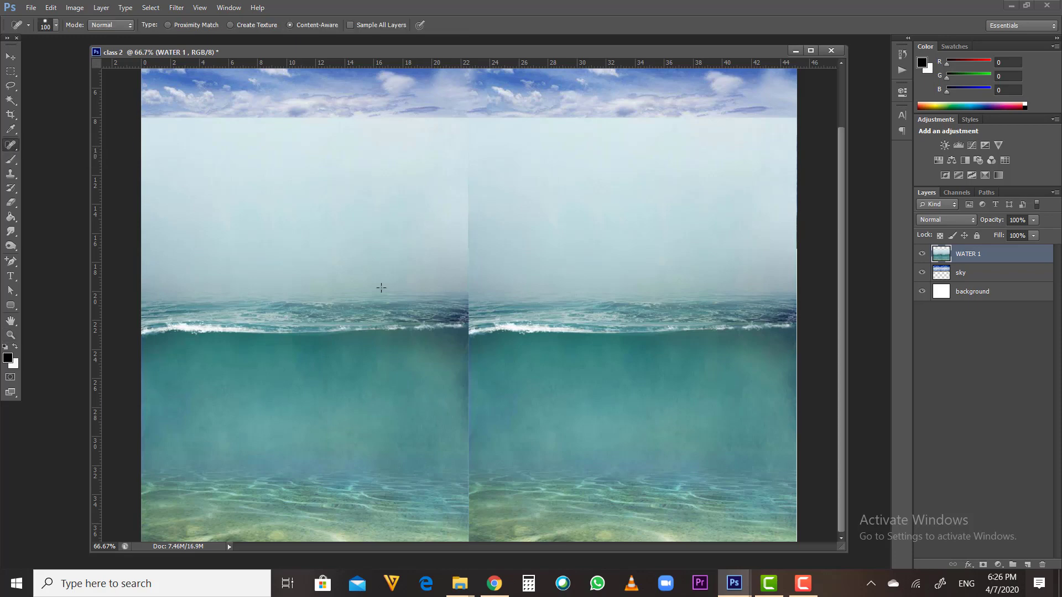
right_click(463, 322)
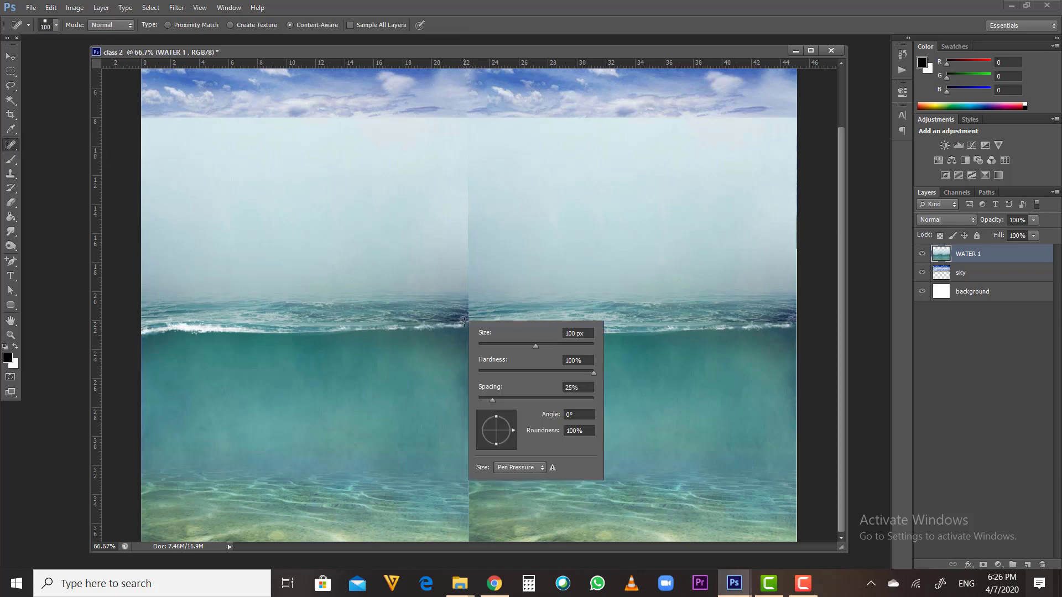
left_click(462, 252)
left_click_drag(461, 251, 466, 450)
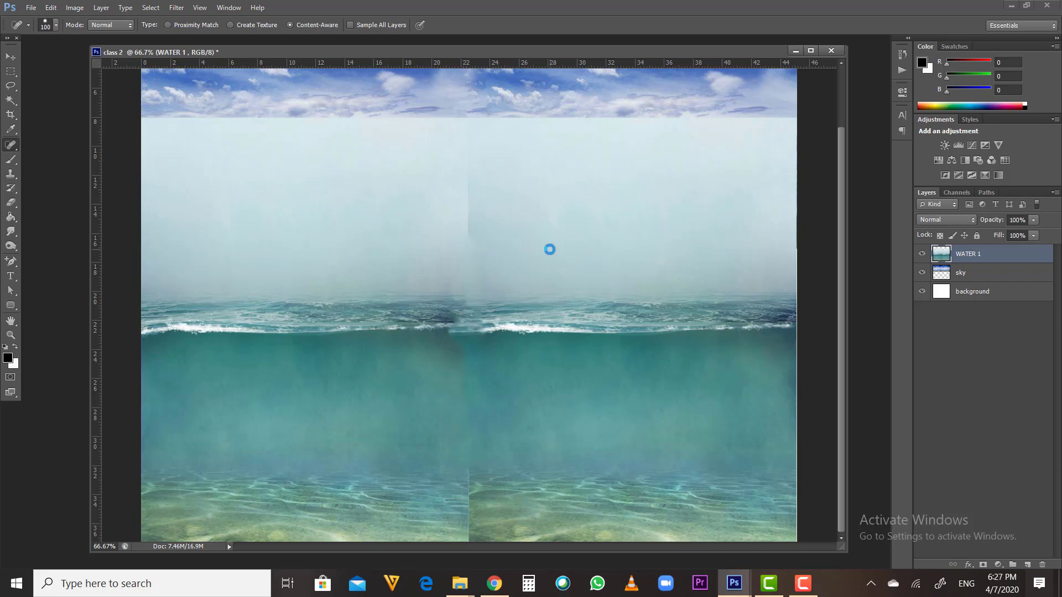
Enlarge the Spot Healing Brush to 148 px and heal the full height of the central seam on WATER 1
right_click(560, 314)
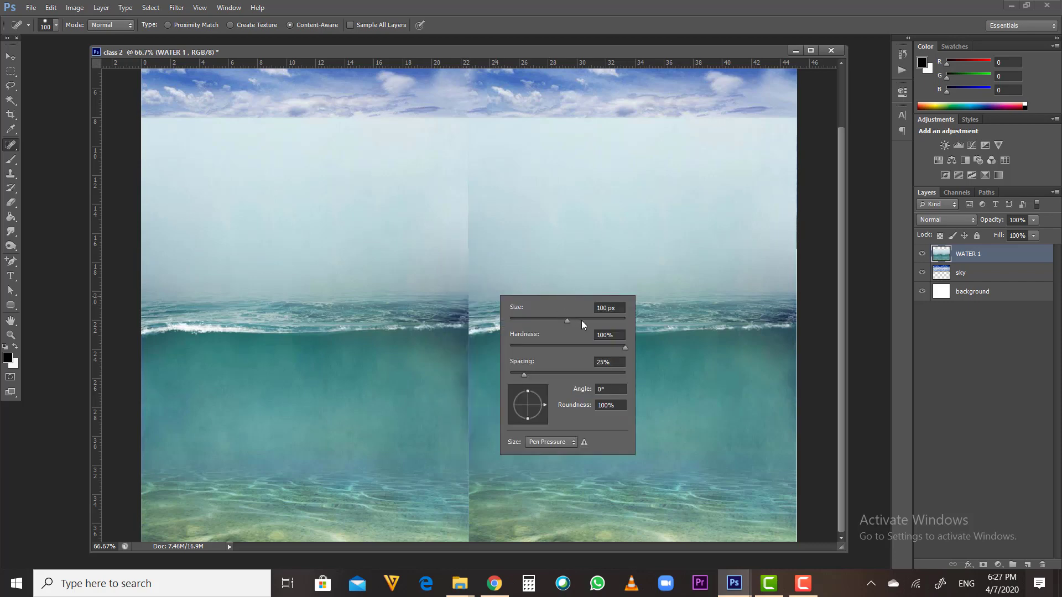
left_click(582, 320)
left_click_drag(468, 124, 469, 547)
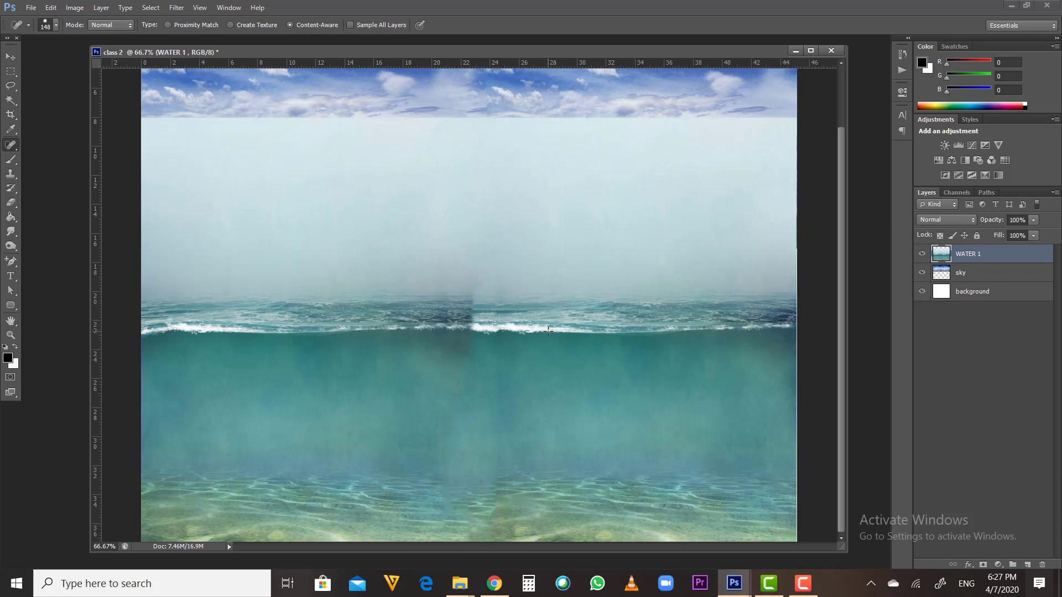
Heal the remaining seam across the wave band at the water surface with the 148 px Spot Healing Brush
left_click(544, 313, "alt")
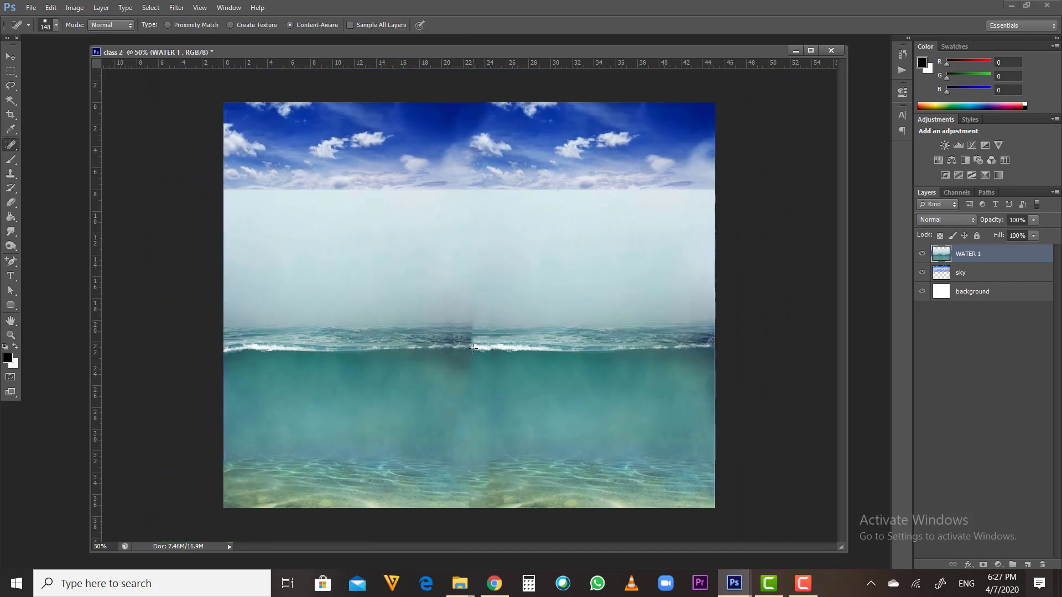
key("z")
left_click_drag(473, 347, 479, 334)
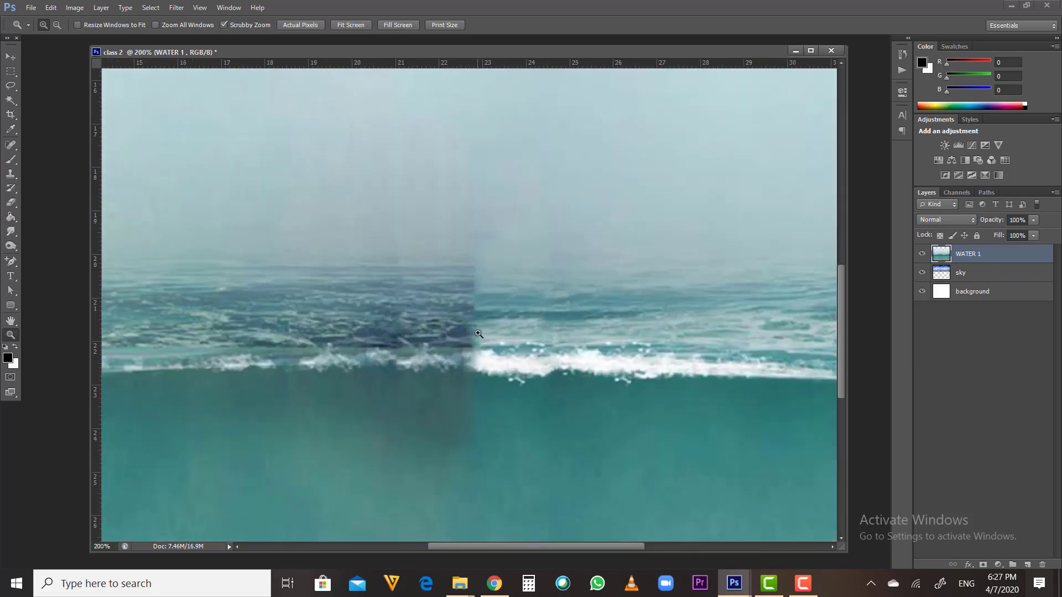
left_click(479, 334, "alt")
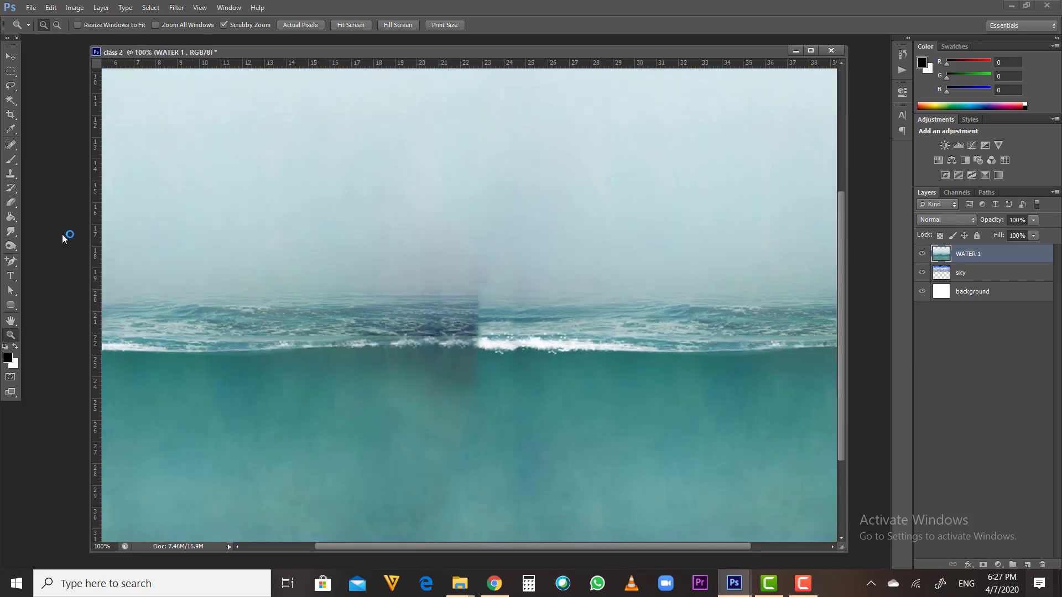
left_click(10, 145)
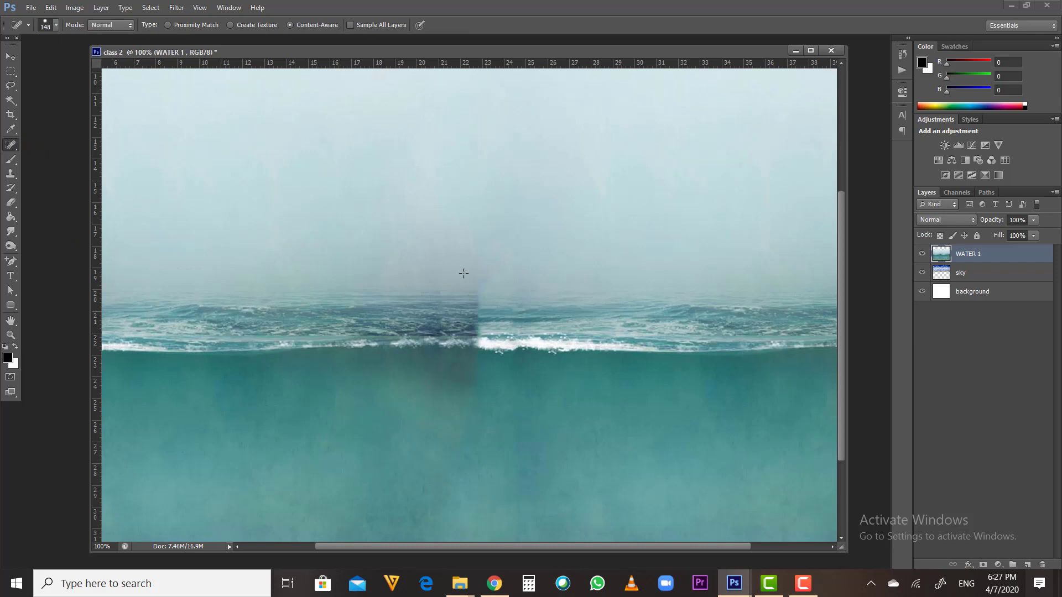
left_click(473, 313)
left_click(493, 330)
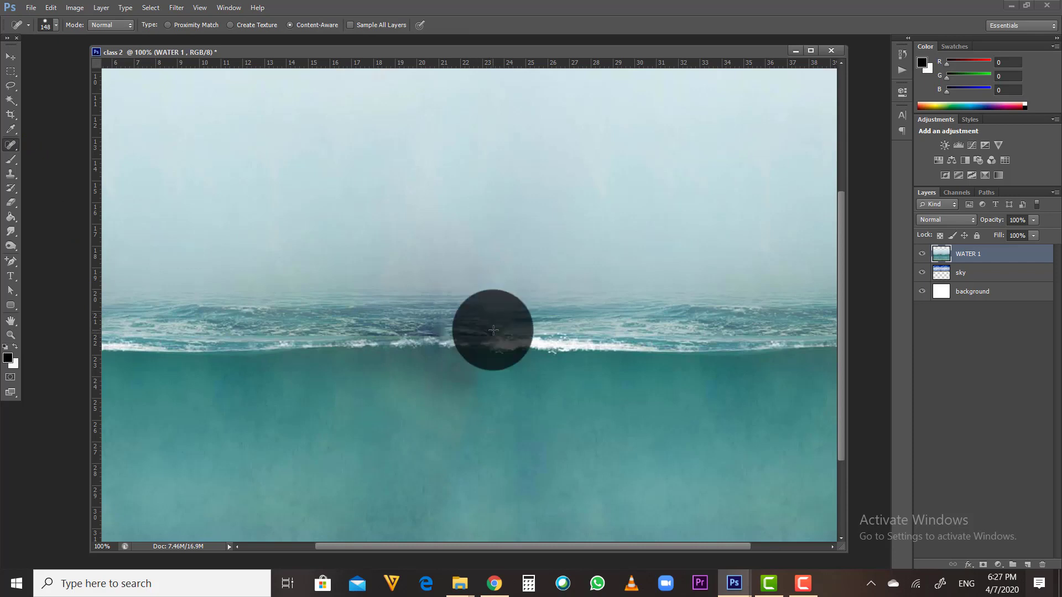
left_click(445, 326)
left_click(498, 320)
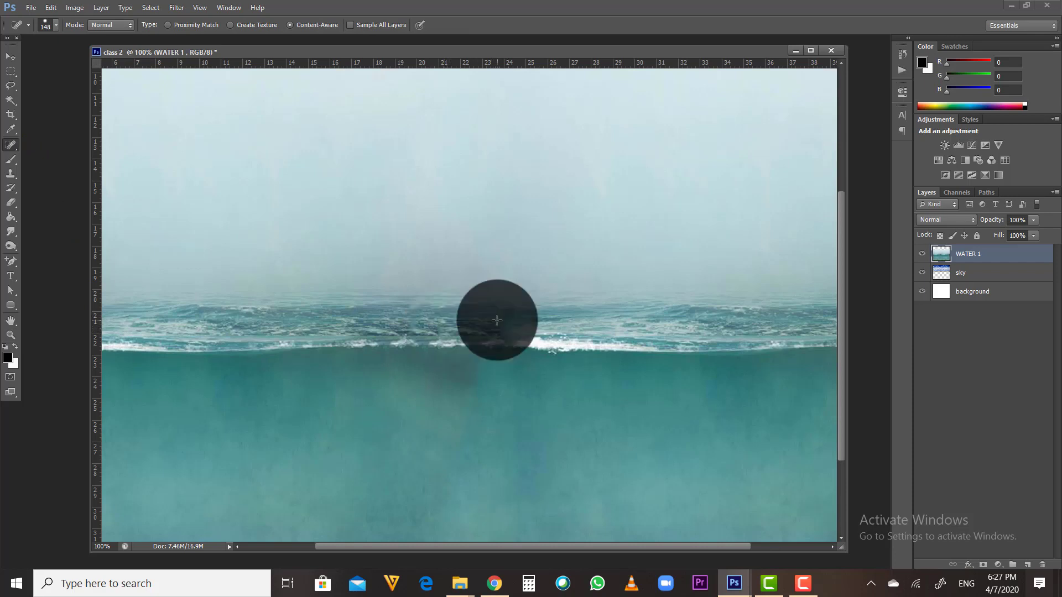
left_click(538, 316)
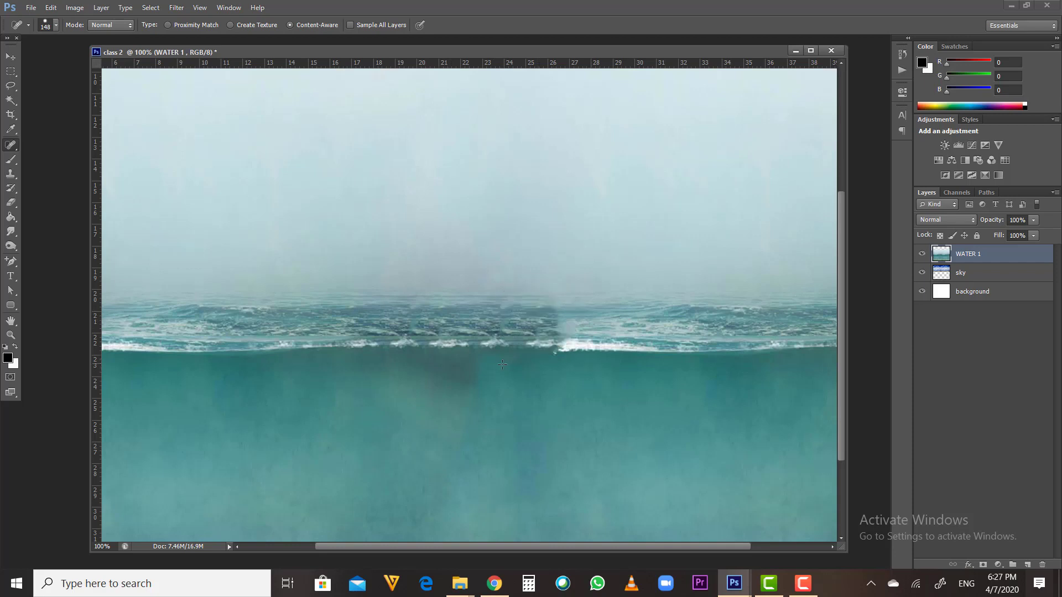
Heal the dark patch just below the waterline and the leftover edge in the waves to its right
left_click(472, 402)
left_click(459, 387)
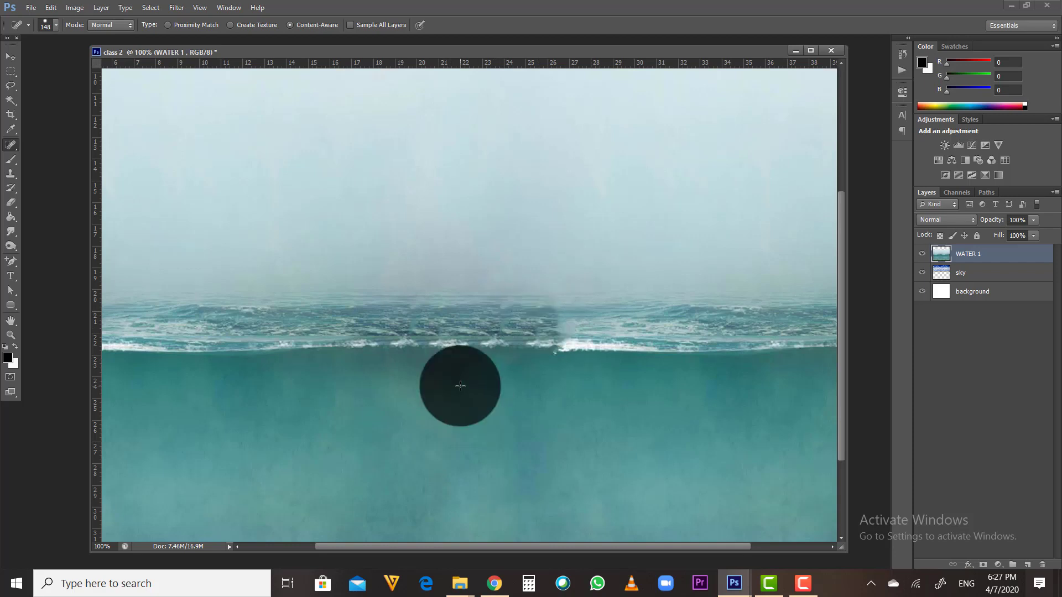
left_click(432, 384)
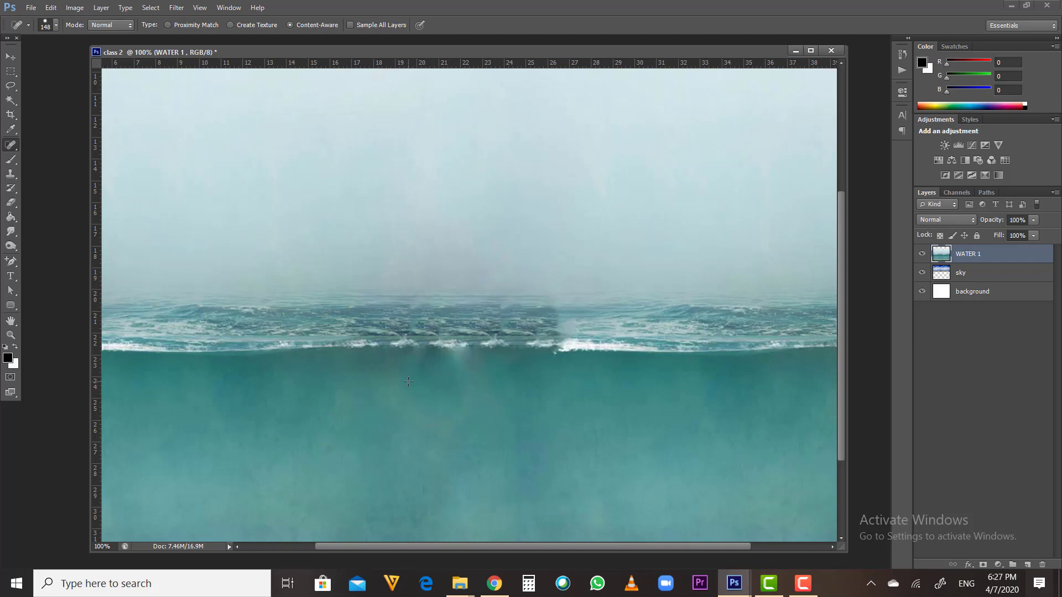
left_click(557, 309)
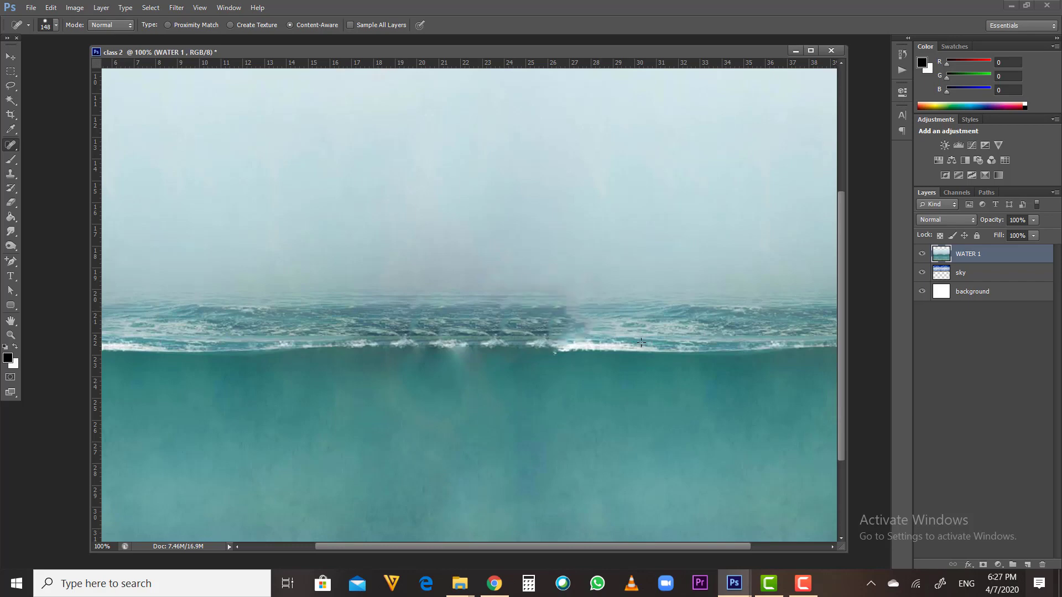
Erase the pale haze in the upper part of WATER 1 with the Eraser at 32% opacity, blending it into the sky
key("z")
left_click(574, 260, "alt")
left_click(574, 260, "alt")
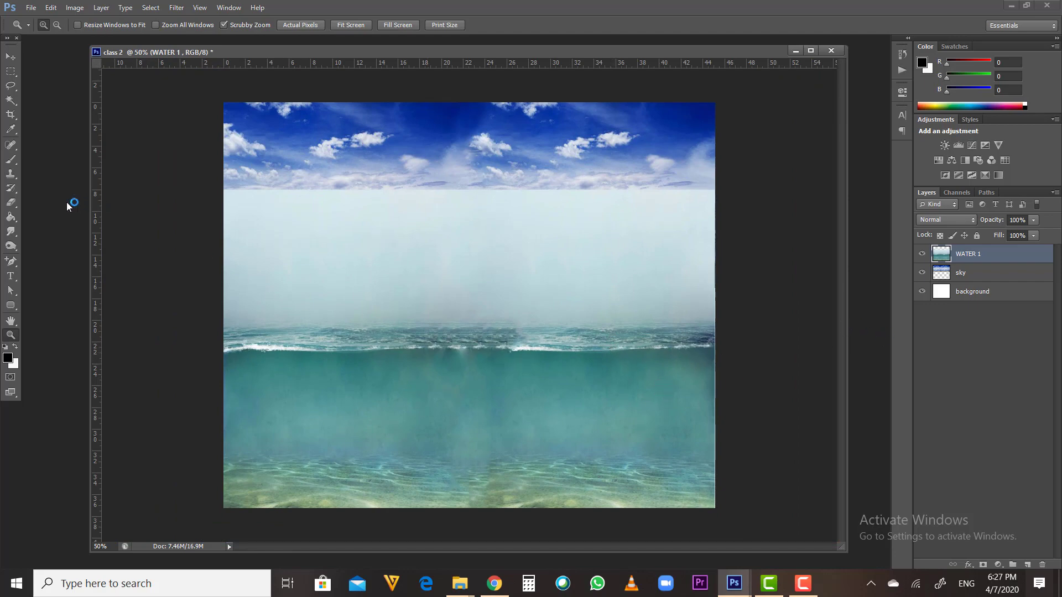
left_click(11, 202)
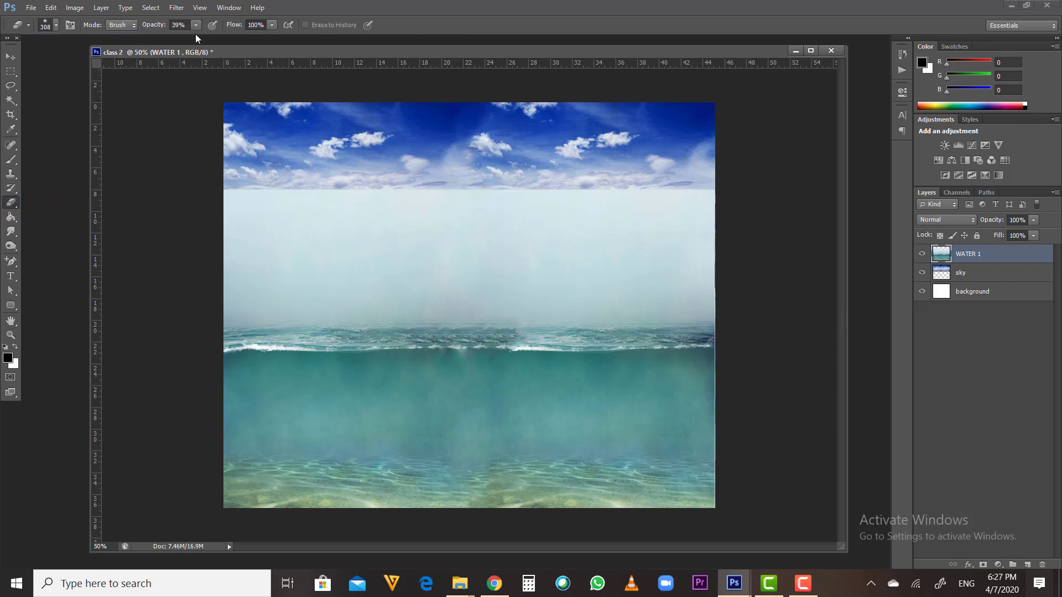
left_click(196, 25)
left_click(193, 37)
left_click(453, 206)
mouse_move(511, 201)
left_mouse_down()
mouse_move(467, 206)
mouse_move(675, 189)
mouse_move(310, 208)
mouse_move(285, 208)
mouse_move(280, 189)
mouse_move(271, 249)
mouse_move(356, 223)
mouse_move(652, 208)
mouse_move(706, 231)
mouse_move(295, 220)
left_mouse_up()
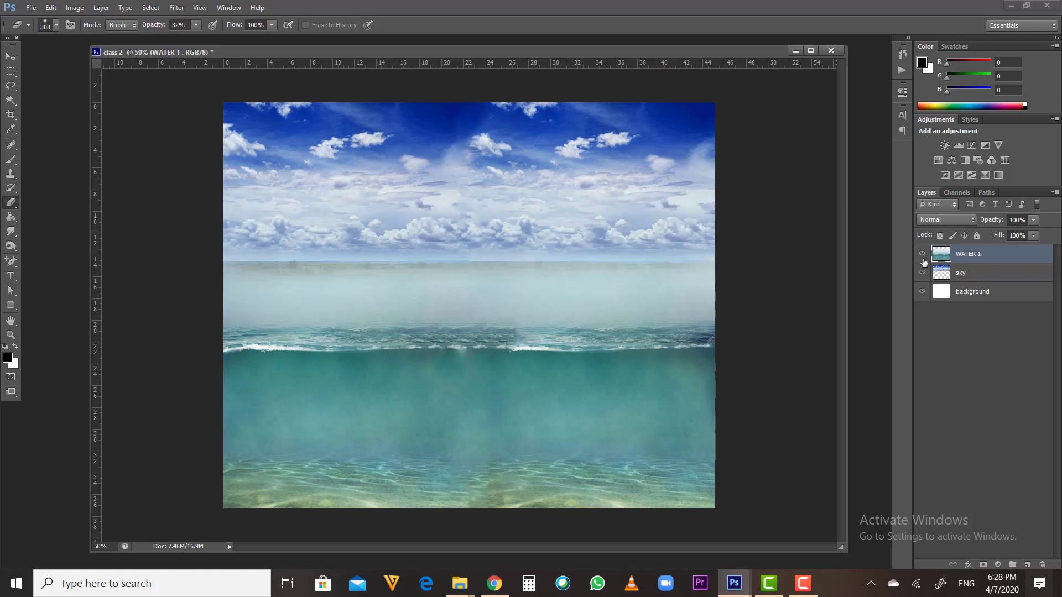
Hide the WATER 1 layer and delete the strip of land along the base of the sky layer using a rectangular selection
left_click(942, 273)
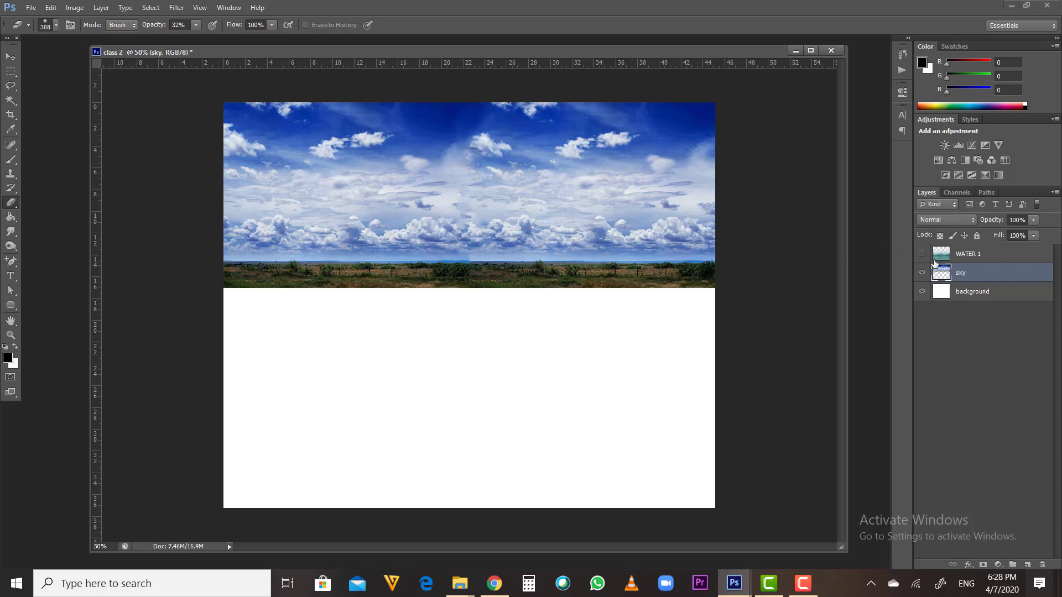
left_click(922, 255)
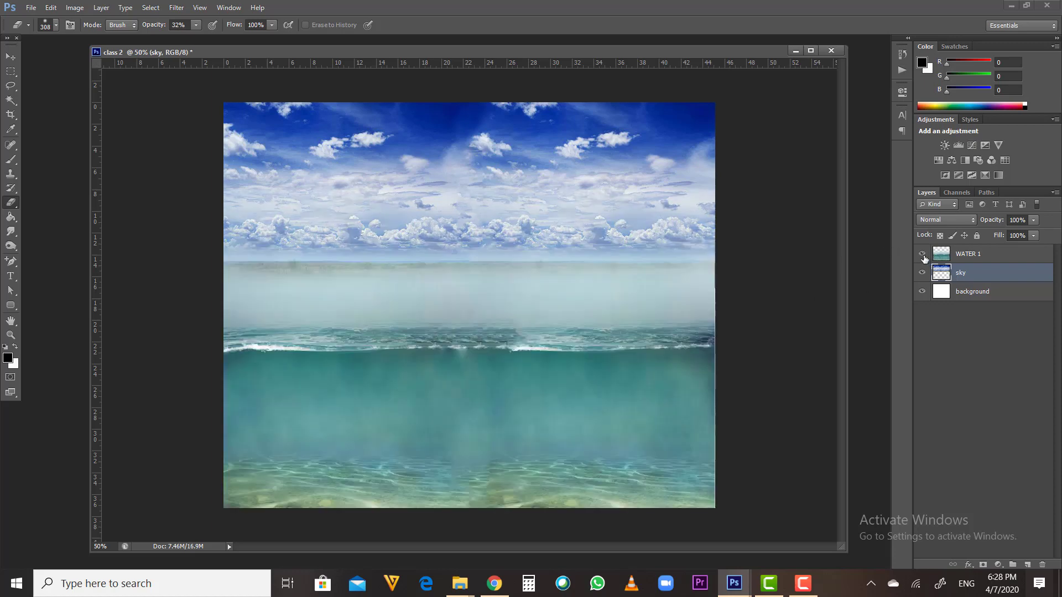
left_click(922, 254)
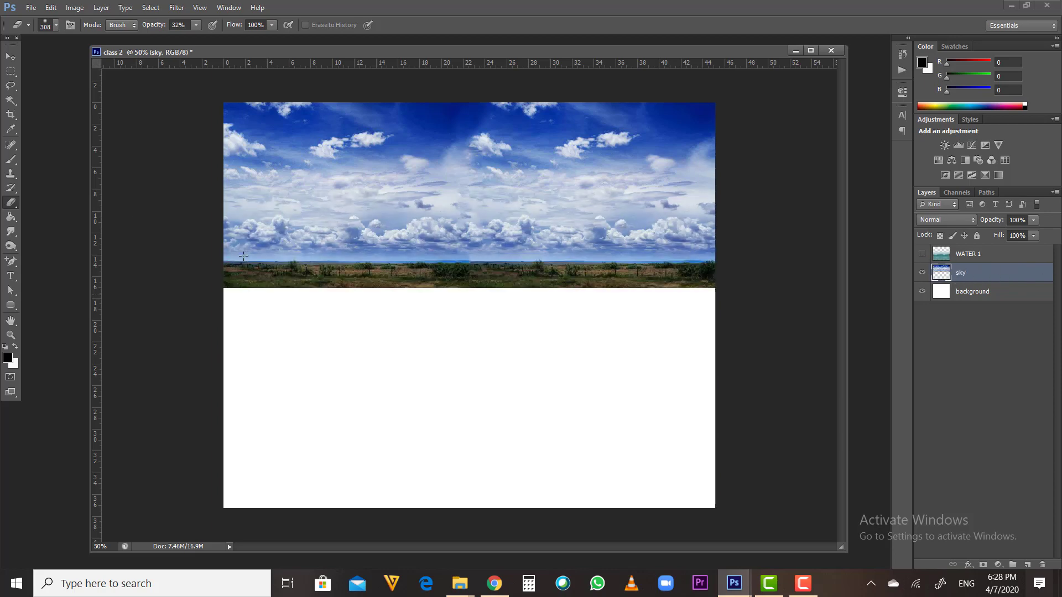
left_click(13, 71)
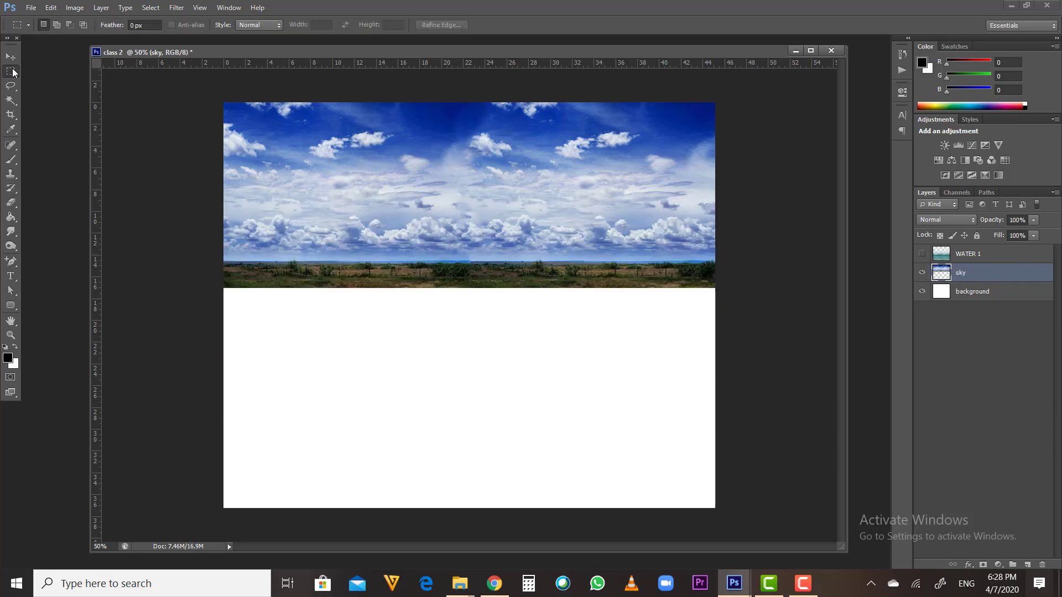
right_click(14, 73)
left_click(43, 70)
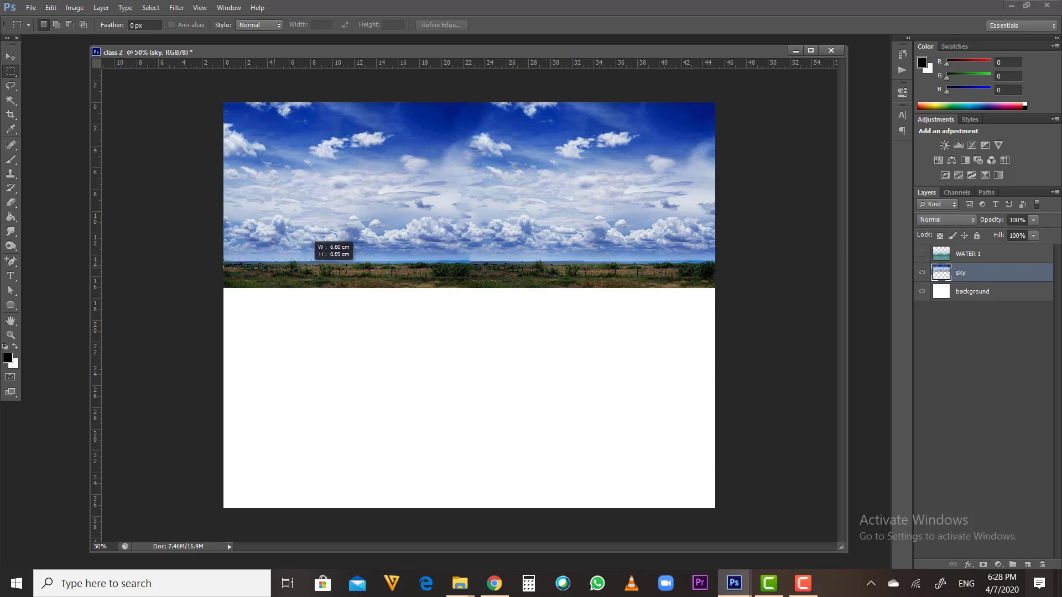
left_click_drag(693, 271, 726, 288)
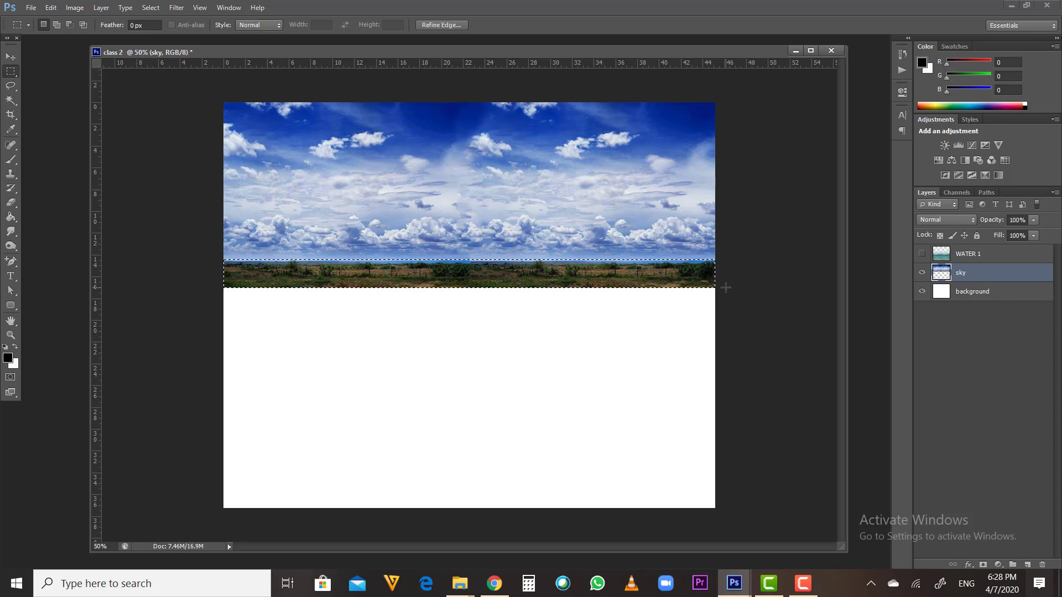
key("Delete")
Clear the selection, then show the WATER 1 layer again and make it active with the Eraser
key("j")
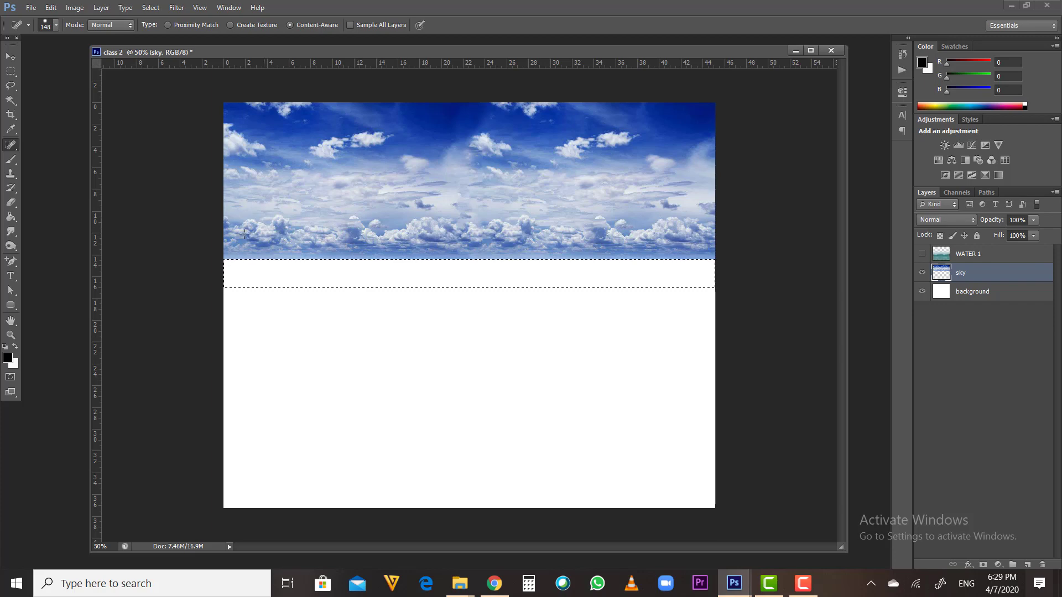
left_click(151, 7)
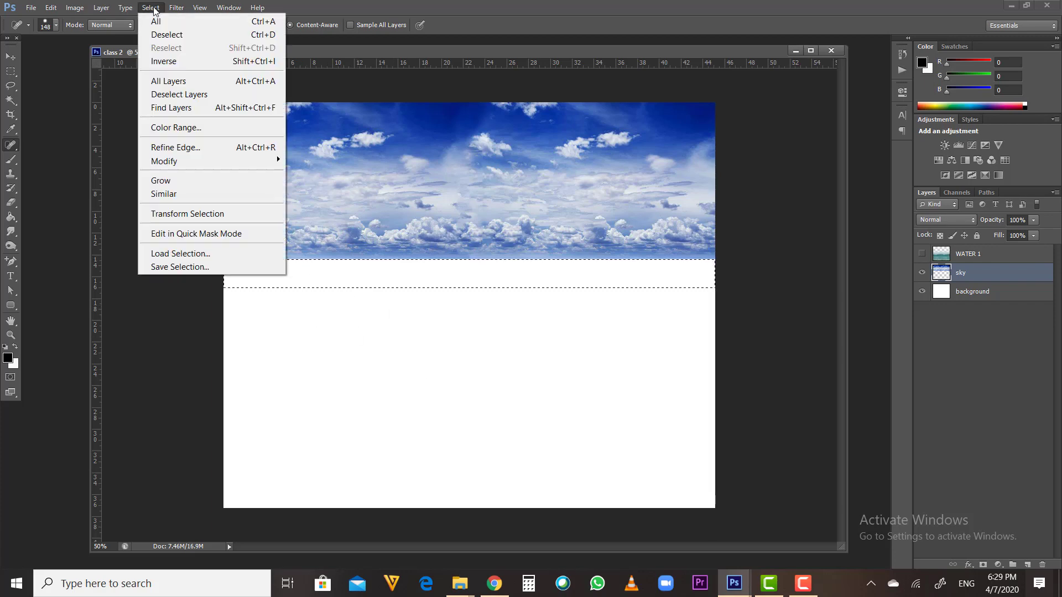
left_click(358, 54)
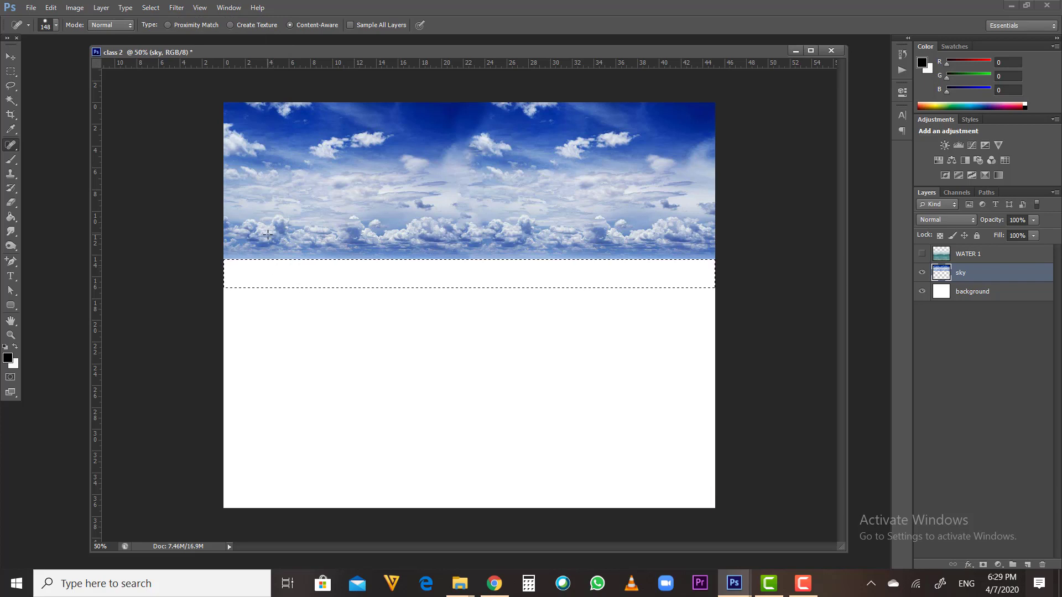
key("ctrl+d")
left_click(922, 254)
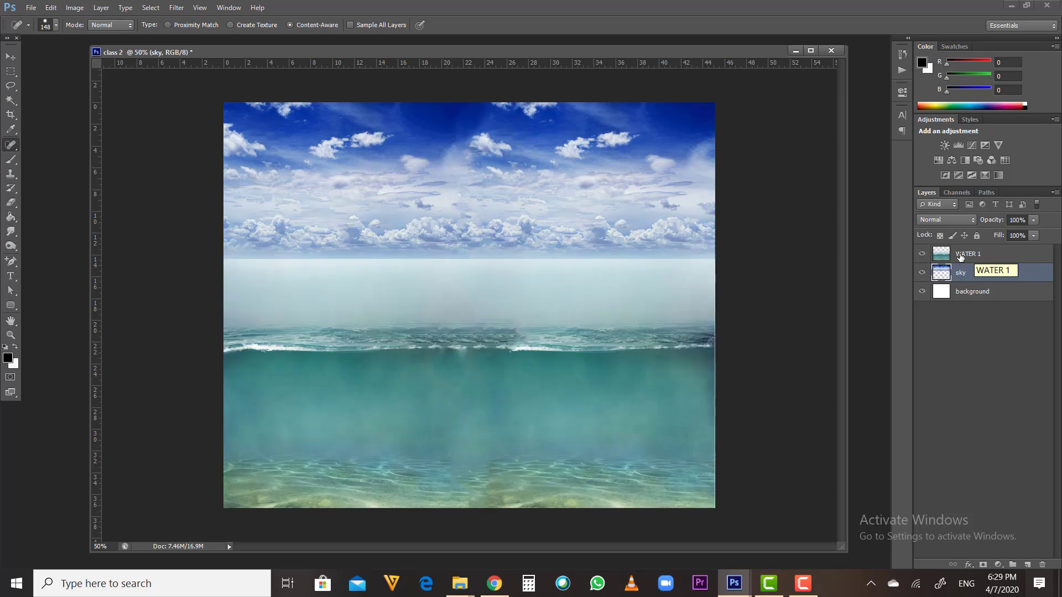
left_click(961, 255)
key("e")
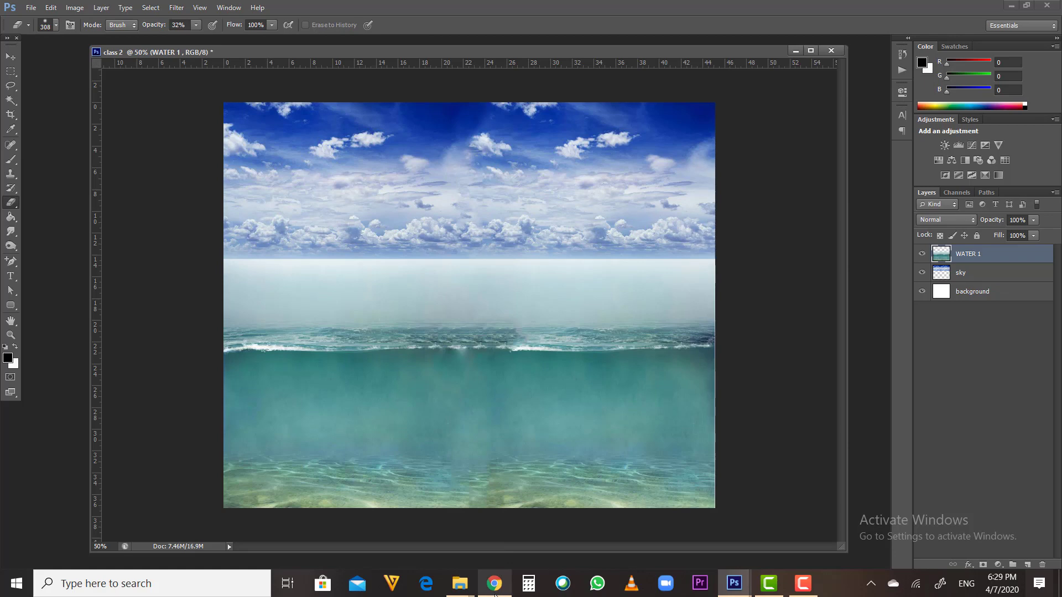
Place 3-29383710_n.jpg from the Adobe Photoshop Part 2 folder into the class 2 document, against the canvas's lower-left corner
mouse_move(469, 595)
left_click(492, 537)
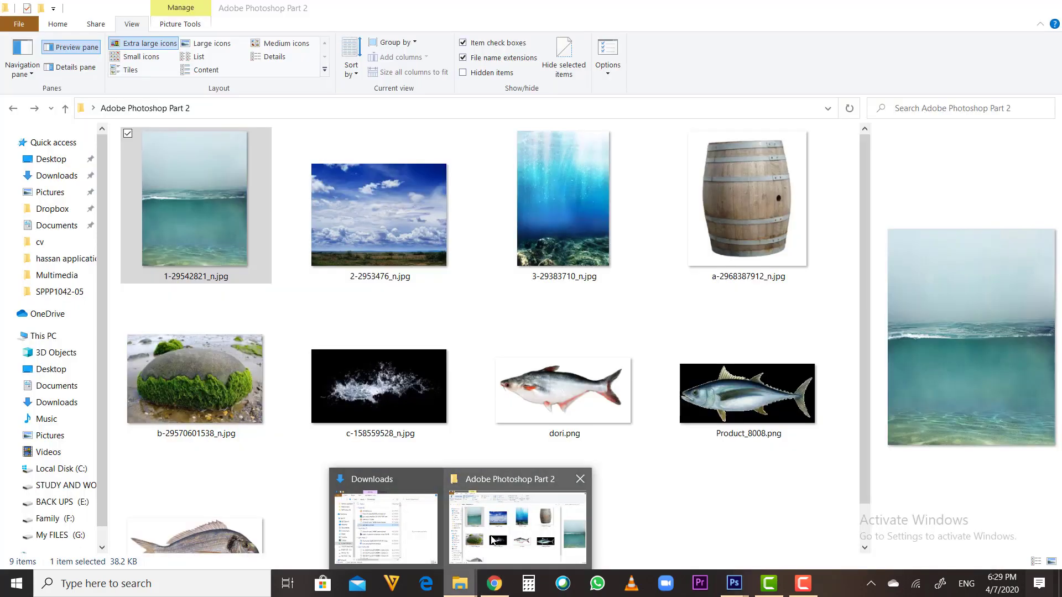
left_click(572, 238)
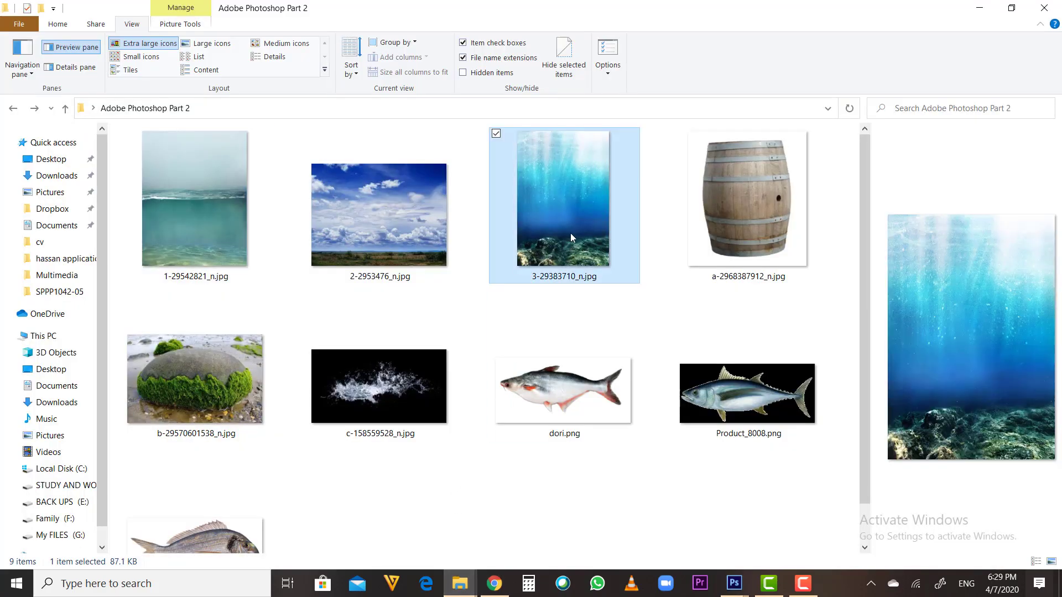
left_click_drag(577, 187, 518, 409)
left_click(11, 57)
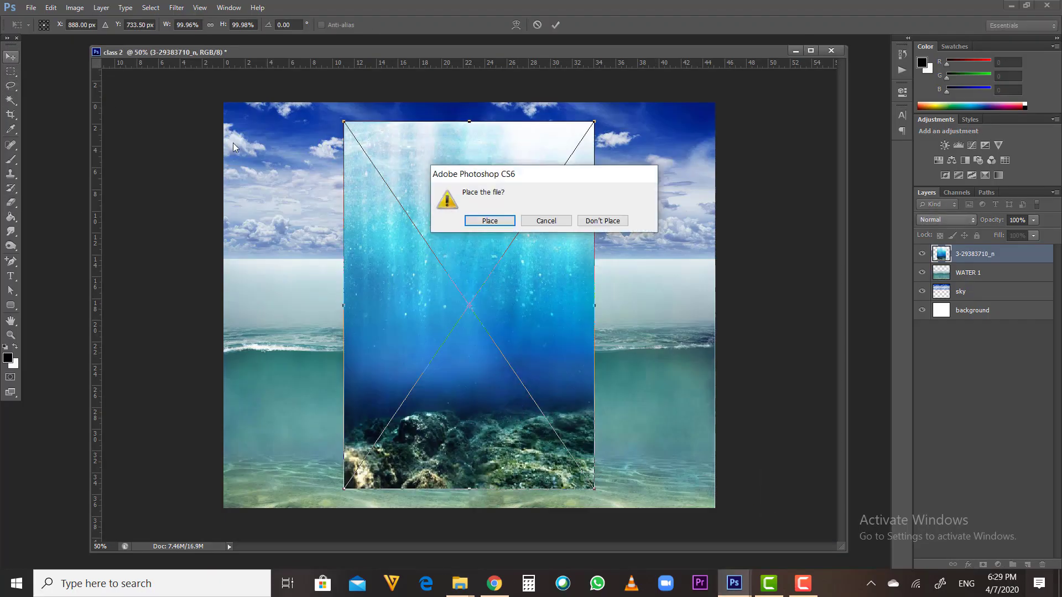
left_click(491, 219)
left_click_drag(547, 320, 433, 333)
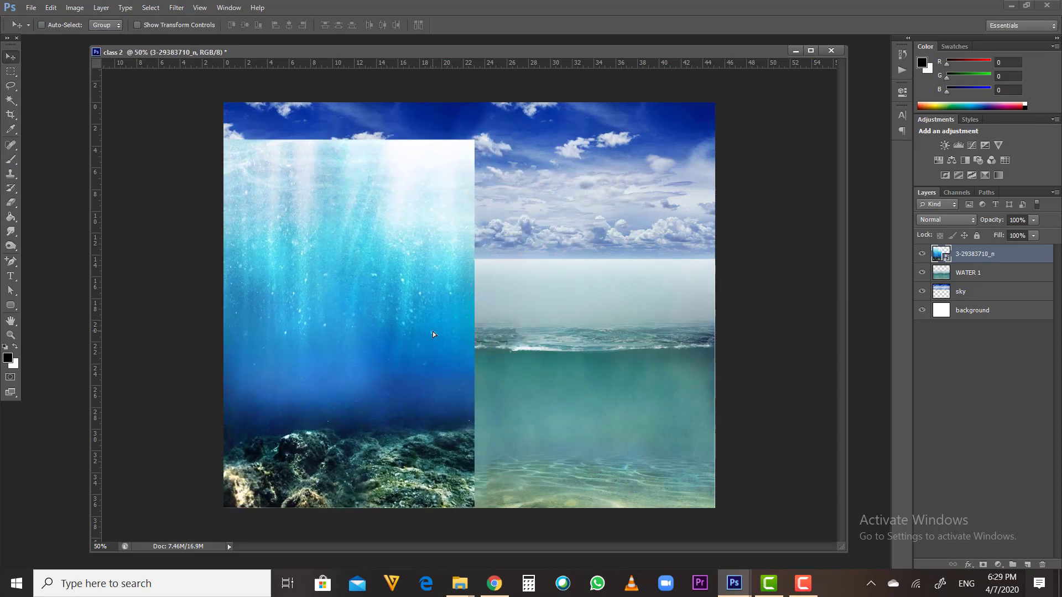
Duplicate the underwater image alongside the original and scale both layers together to fit the canvas width, aligned with its lower edge
left_click_drag(376, 373, 627, 371)
left_click(964, 272, "shift")
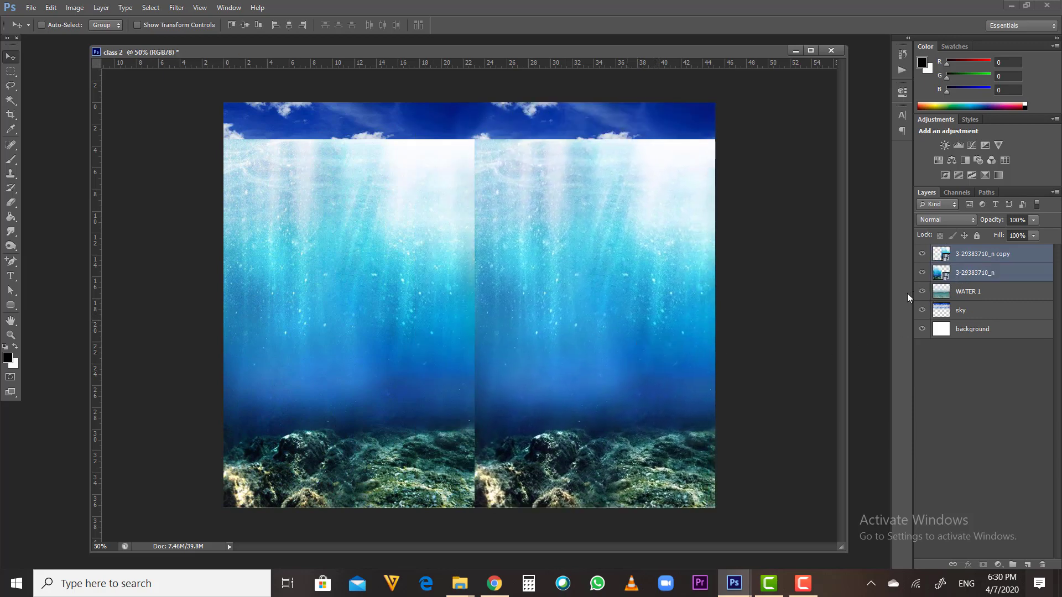
key("ctrl+t")
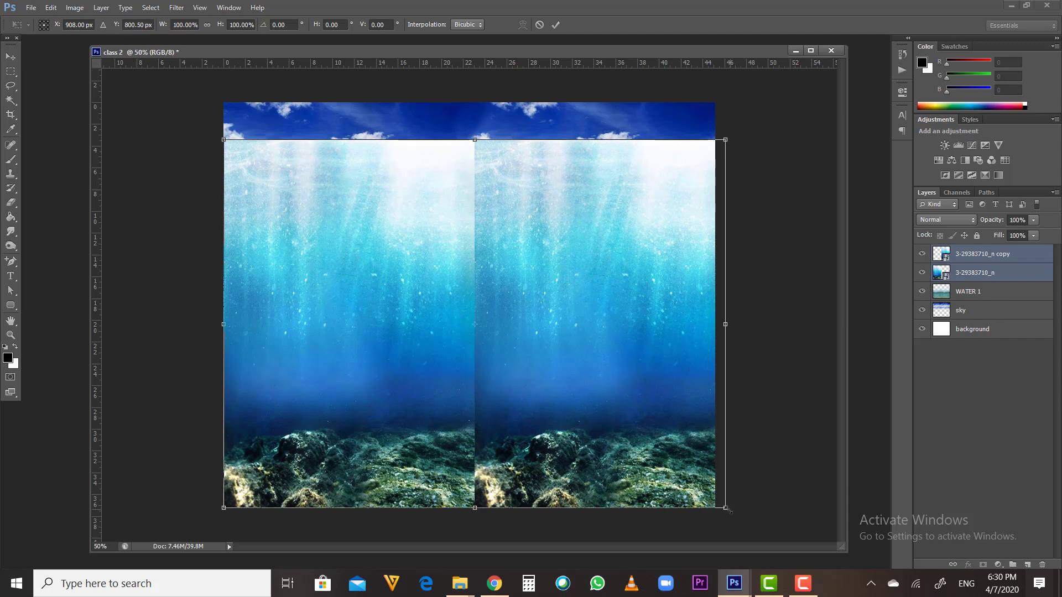
left_click_drag(727, 510, 715, 508)
left_click_drag(668, 224, 668, 231)
key("Return")
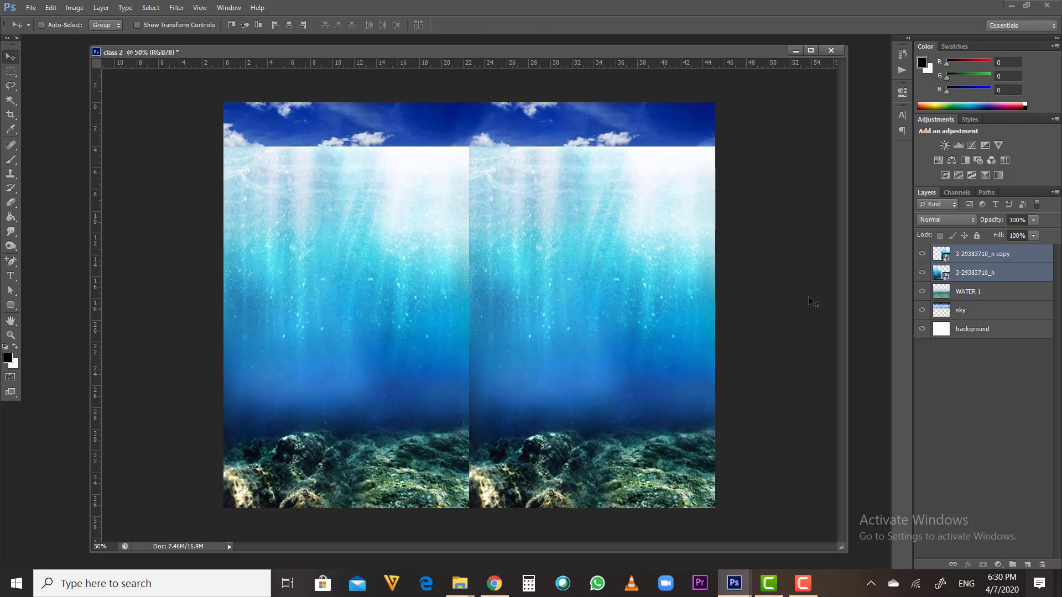
Flip the 3-29383710_n copy layer horizontally so it mirrors the original underwater image
left_click(942, 254)
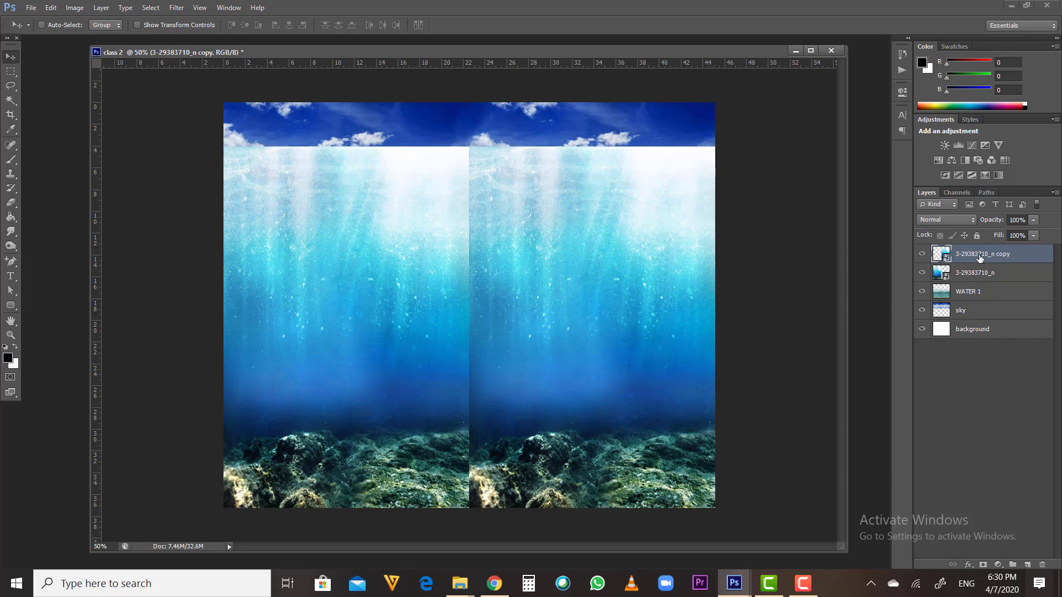
right_click(670, 268)
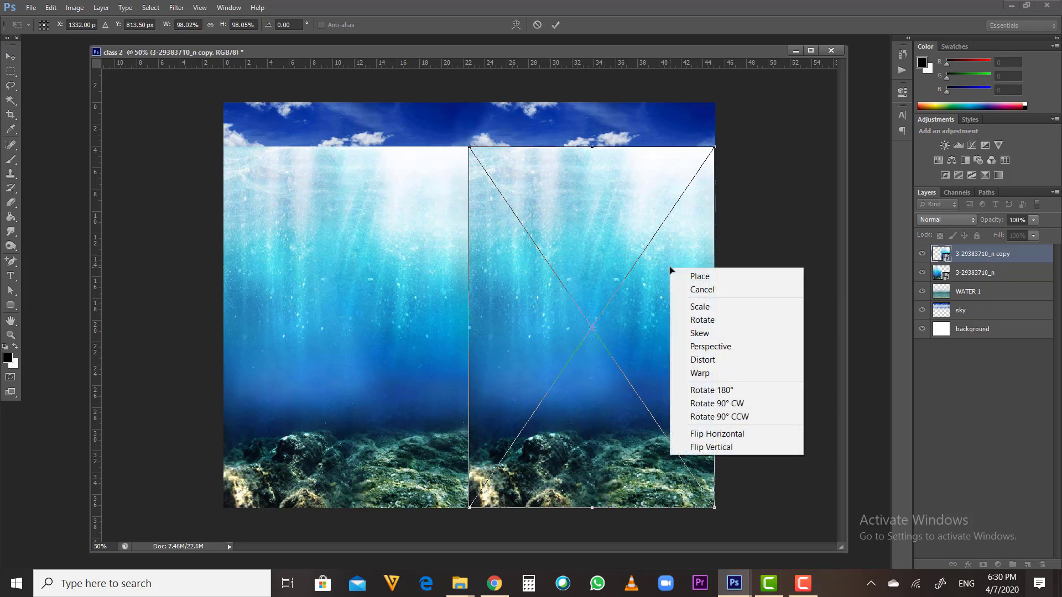
left_click(683, 232)
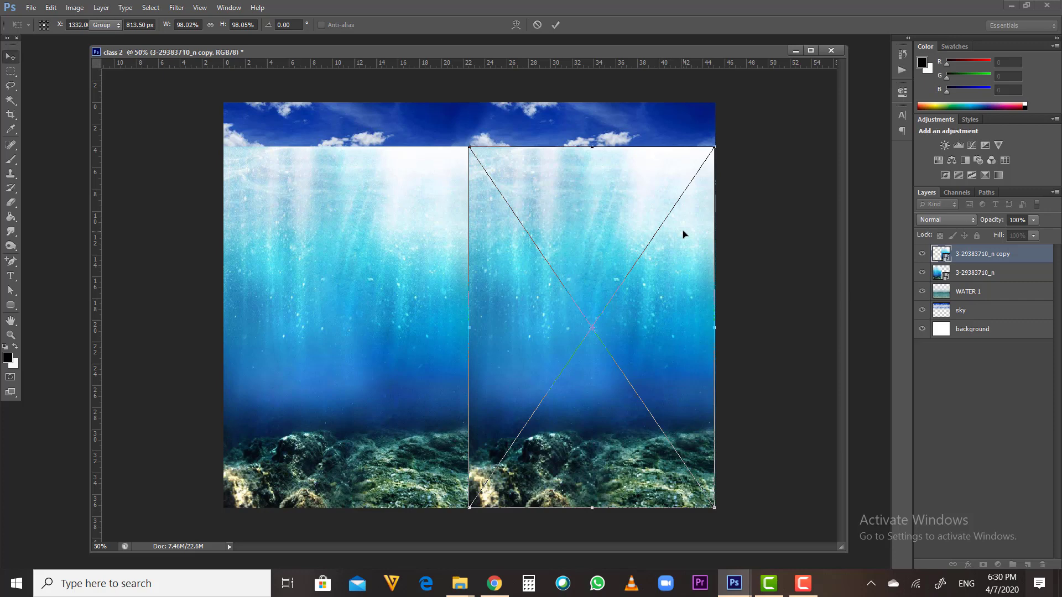
key("Return")
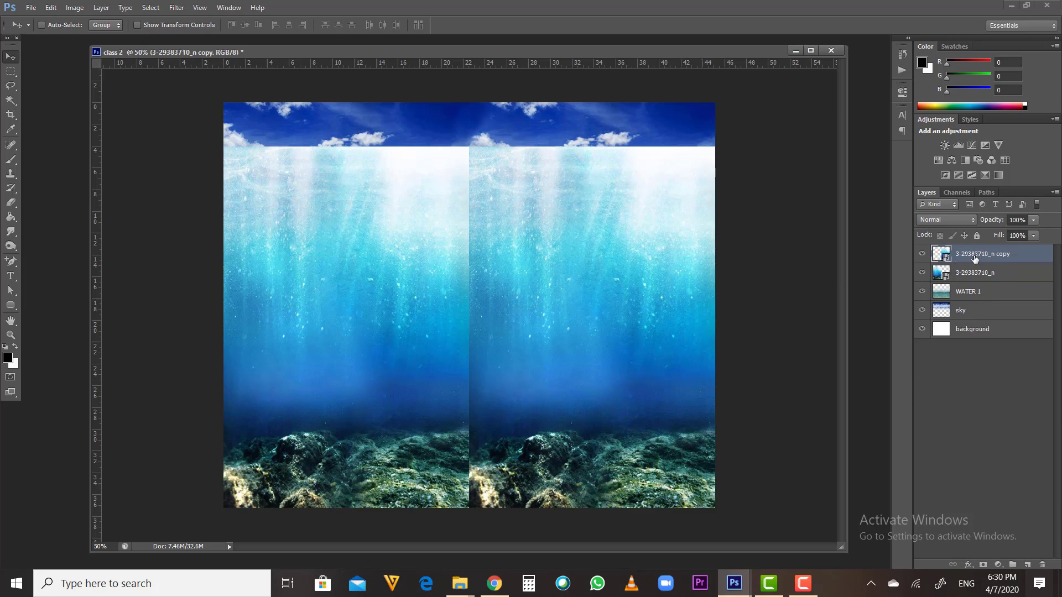
key("ctrl+t")
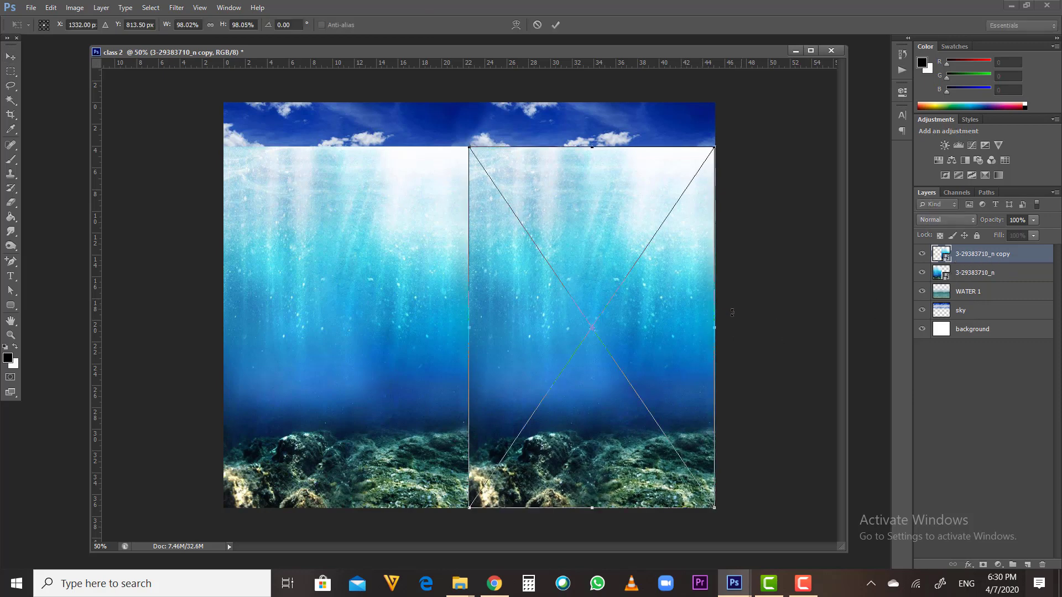
right_click(675, 303)
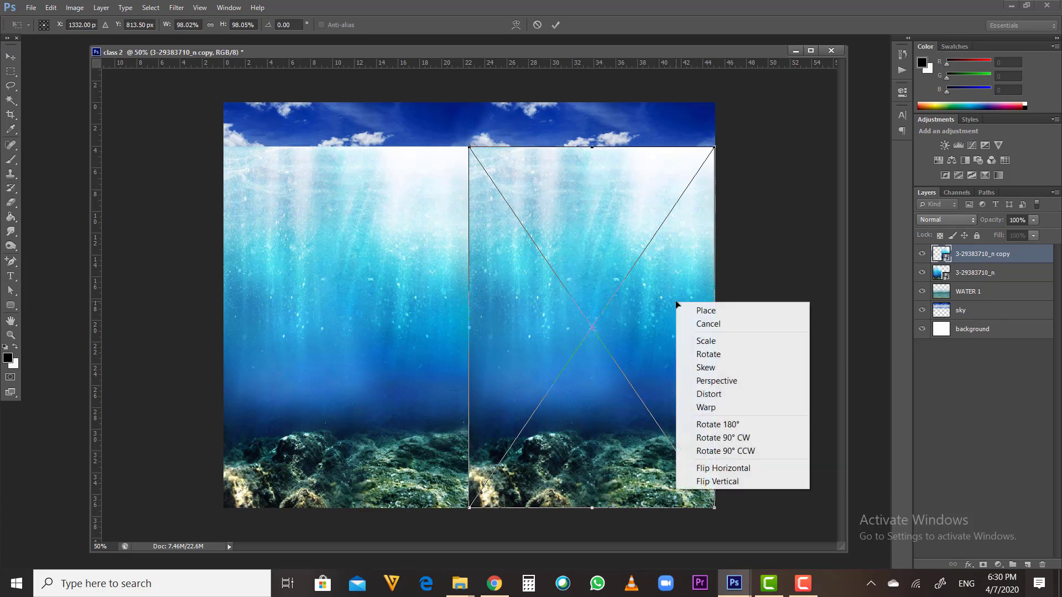
left_click(735, 469)
key("Return")
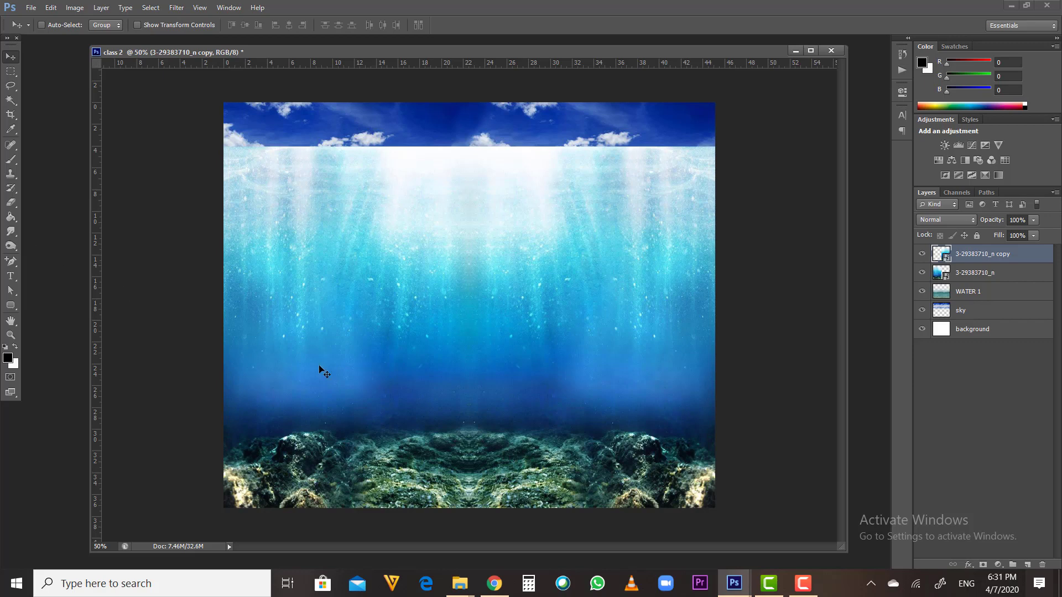
Activate the Spot Healing Brush for the central seam of the mirrored underwater images
key("z")
left_click(466, 350)
scroll(481, 365, "down", 1)
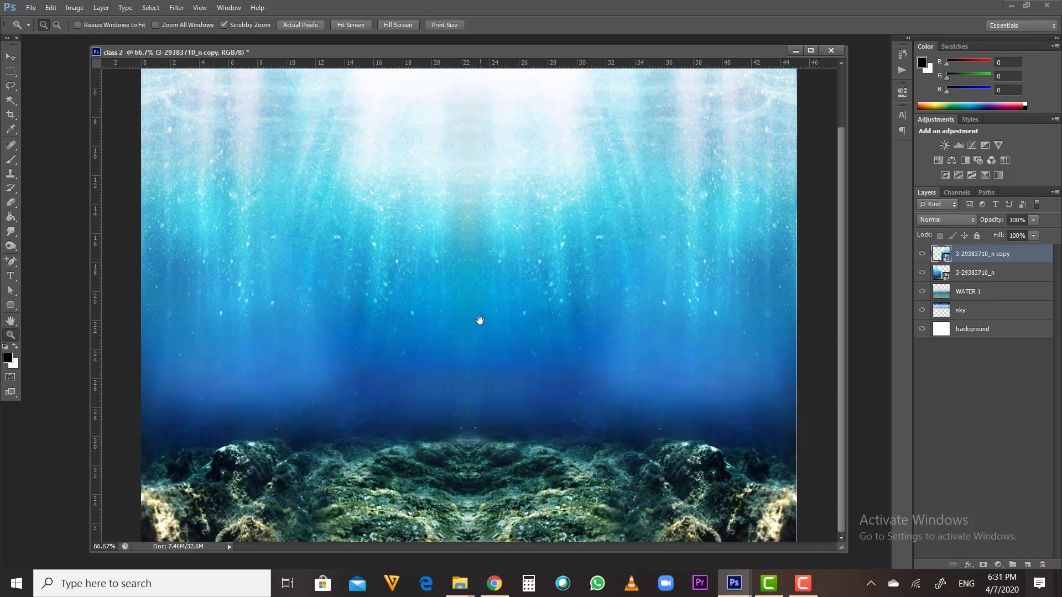
left_click(10, 145)
left_click(52, 147)
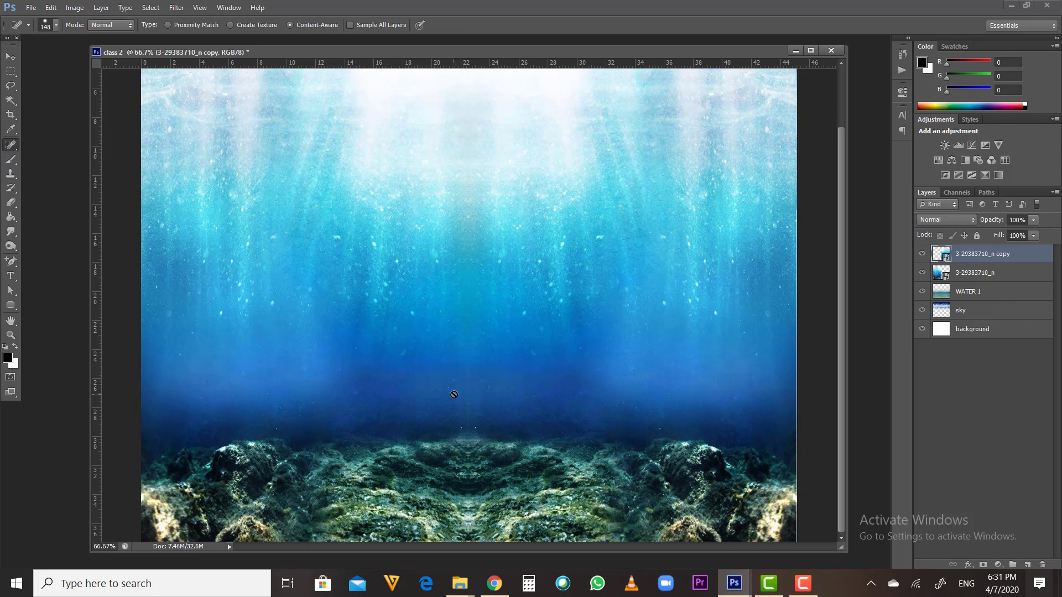
Merge the two underwater image layers into one and rename the merged layer WATER 2
left_click(982, 273, "shift")
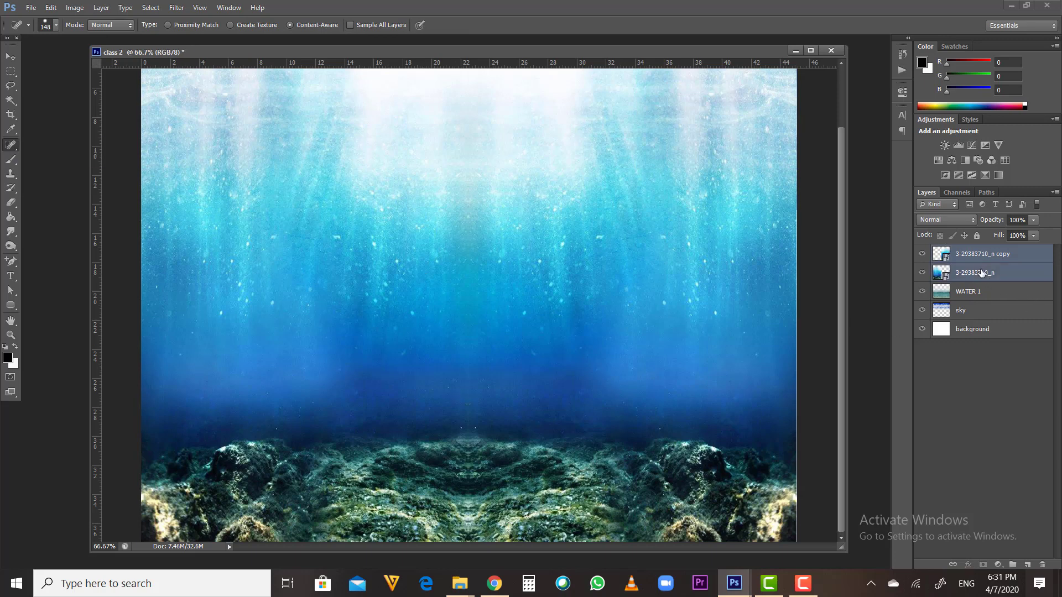
key("ctrl+e")
double_click(972, 254)
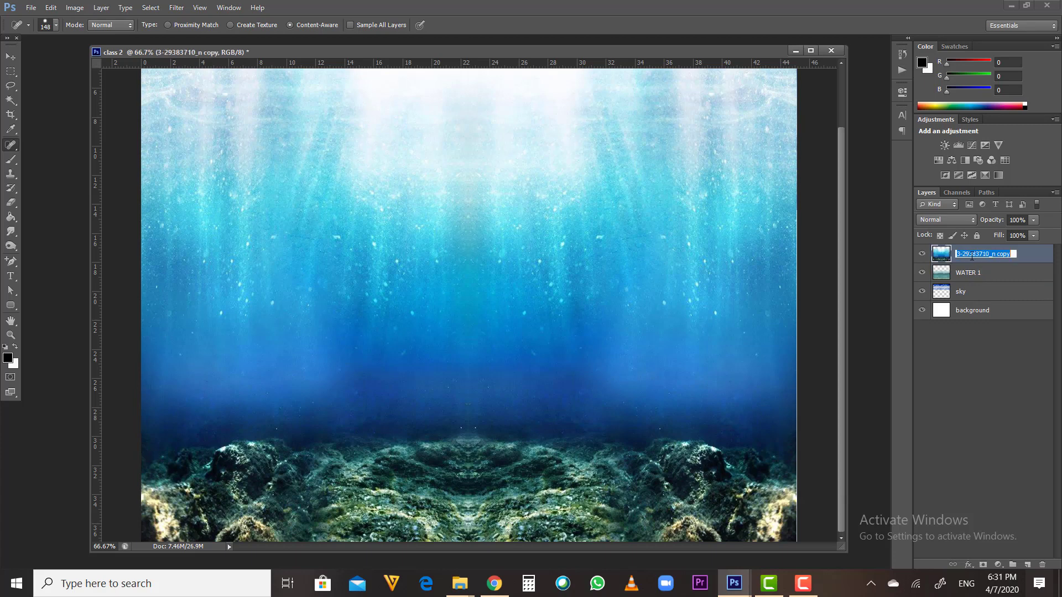
type("WATER 2")
key("Return")
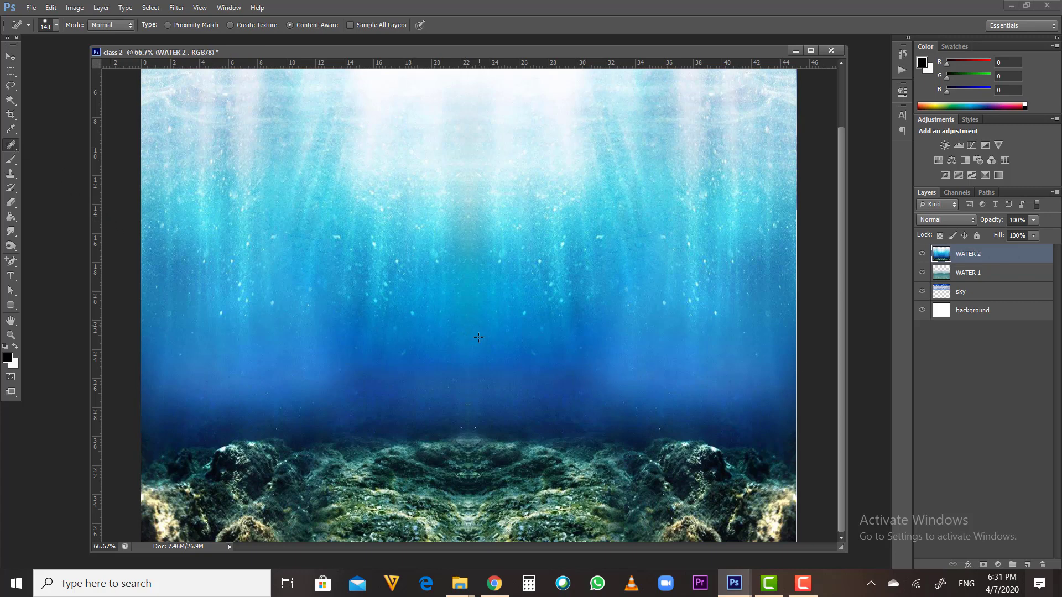
Heal the central seam on WATER 2 from just above the rocks up through the bright water with the 148 px content-aware brush
left_click_drag(478, 338, 474, 420)
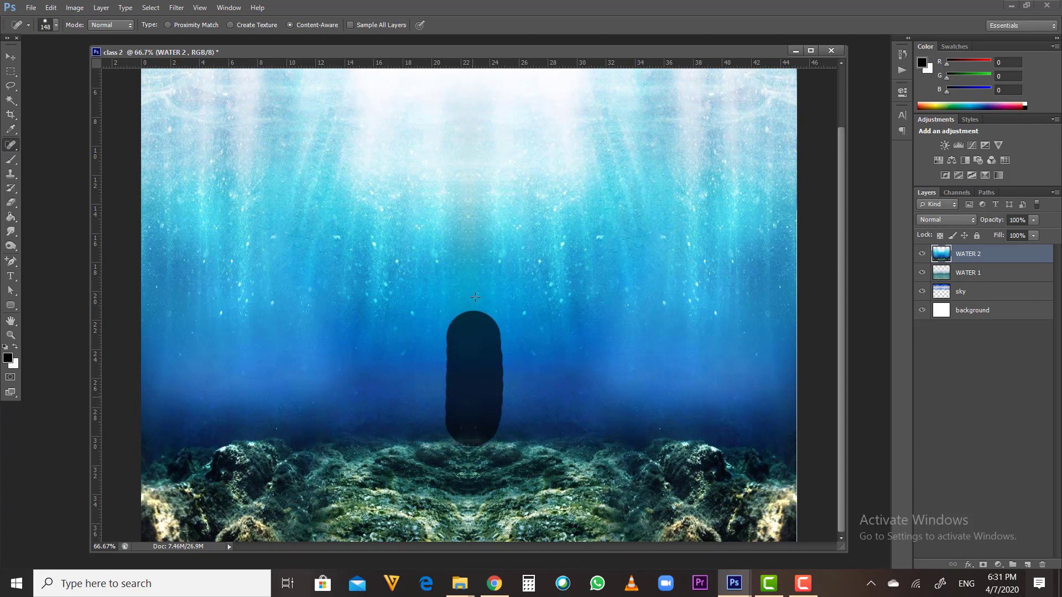
left_click_drag(475, 297, 479, 44)
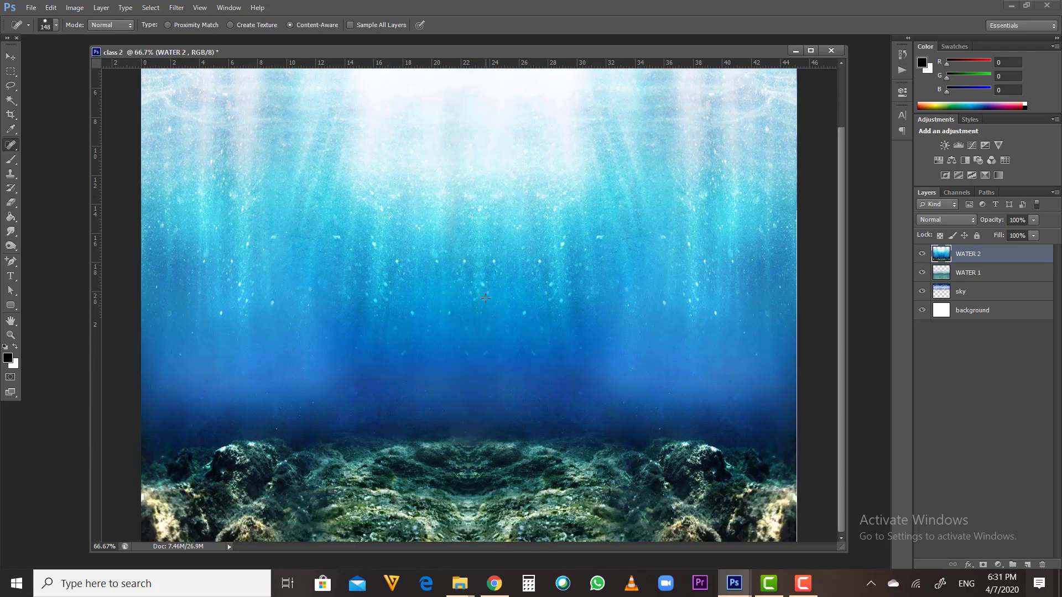
Heal the mirrored rock patterns around the center of the seabed on WATER 2 with the 148 px content-aware brush
left_click(469, 460)
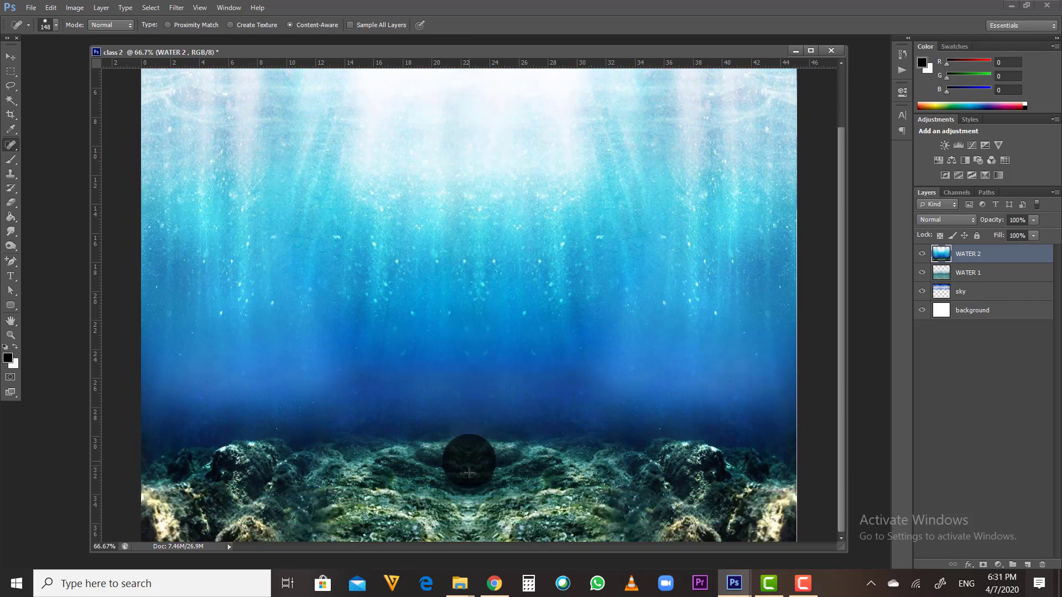
left_click(449, 461)
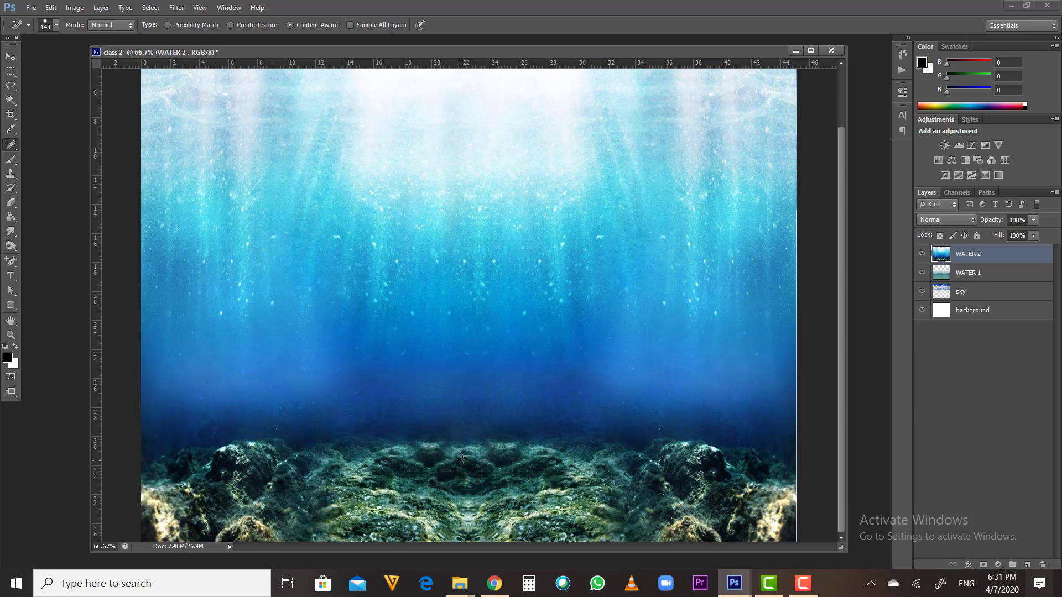
left_click(465, 460)
left_click(490, 463)
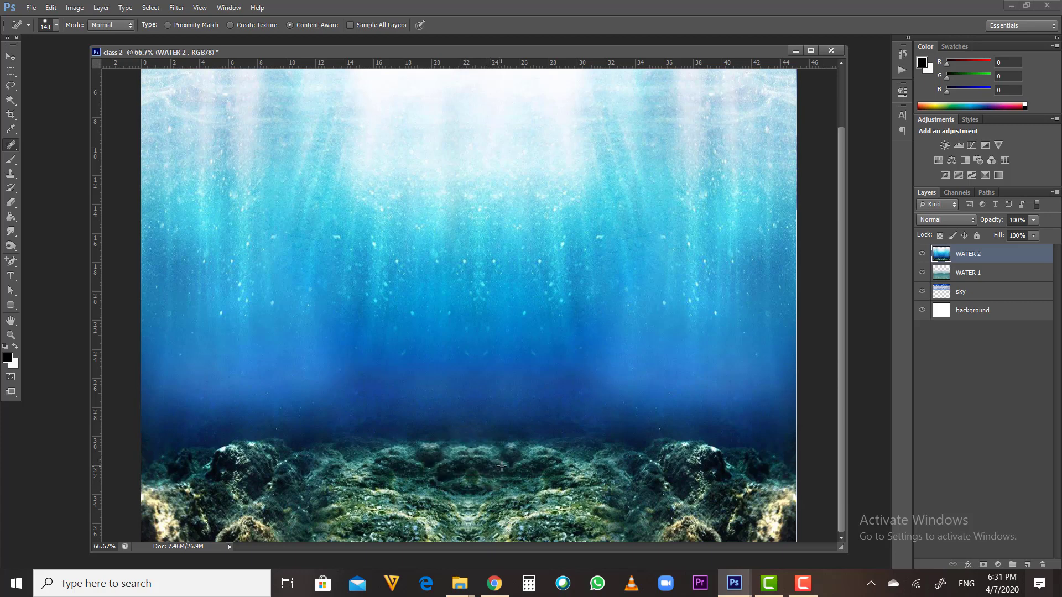
left_click(501, 467)
left_click(538, 466)
left_click(432, 463)
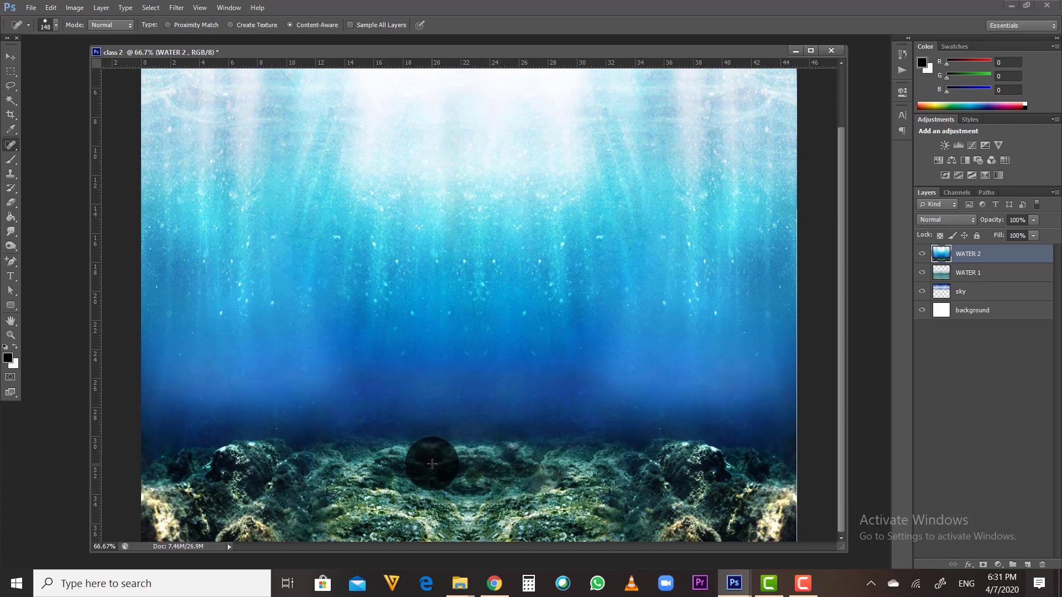
left_click(450, 478)
left_click(479, 486)
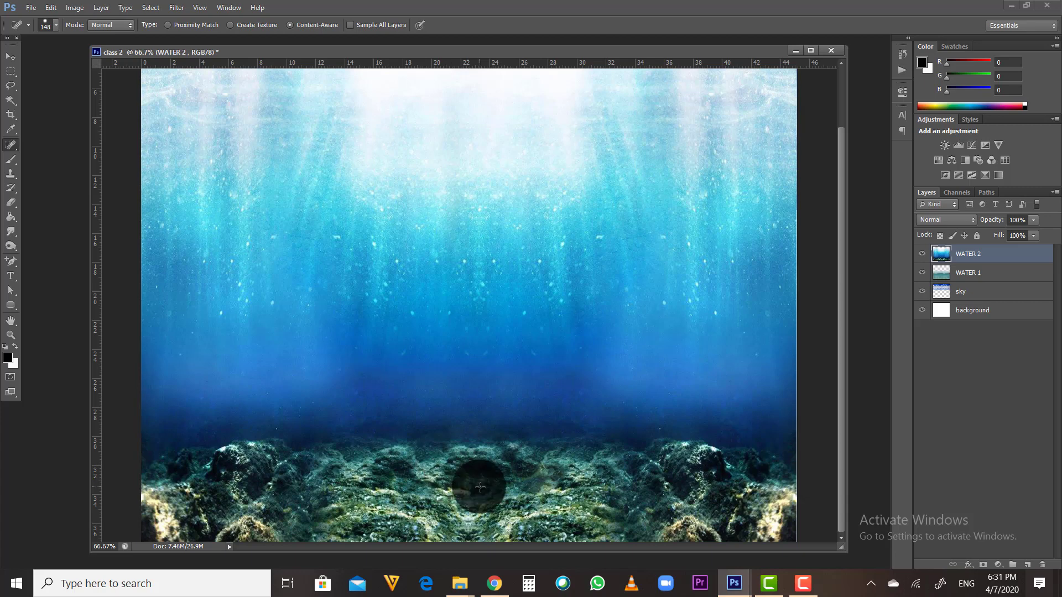
left_click(503, 477)
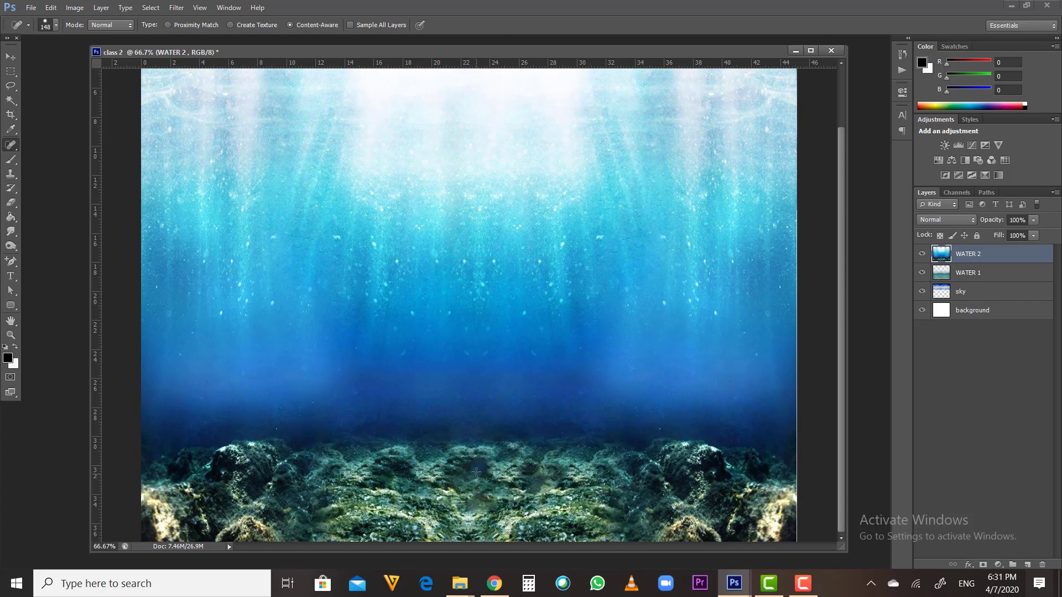
left_click(476, 473)
Set the blend mode of the WATER 2 layer to Hard Light
key("z")
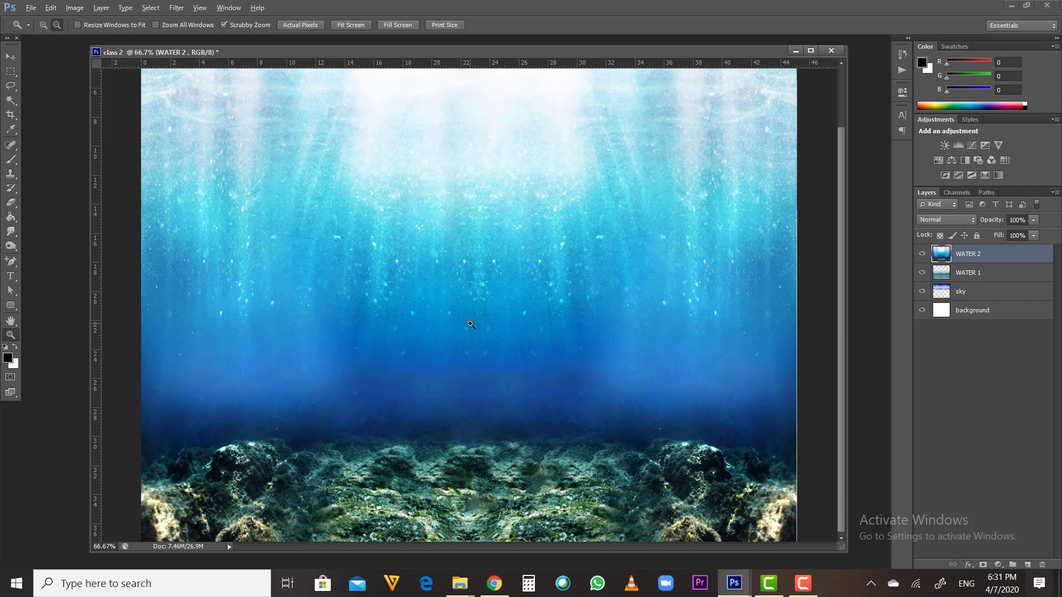
left_click(471, 328, "alt")
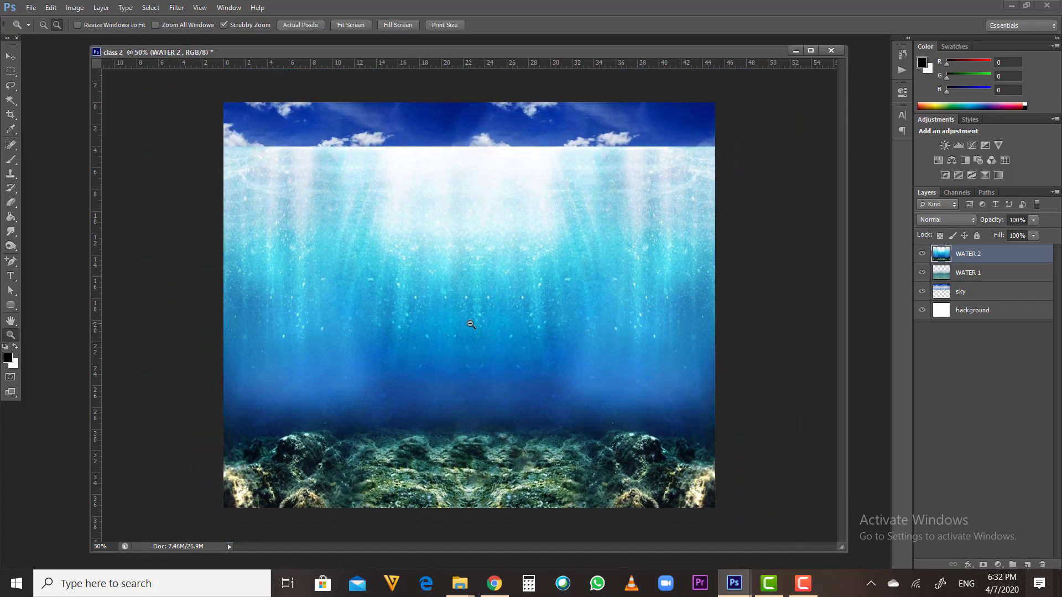
key("j")
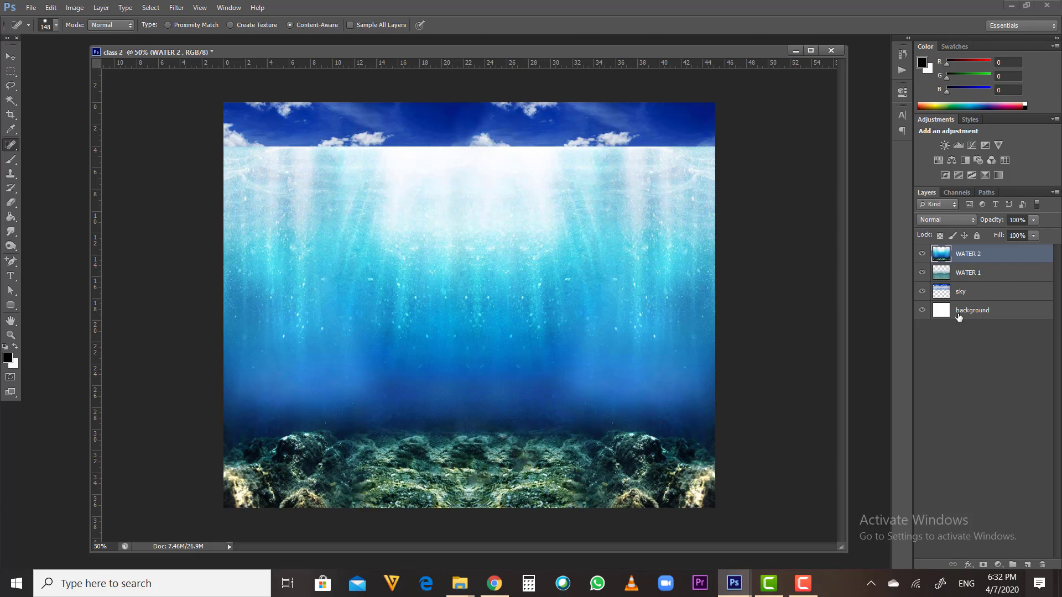
left_click(961, 223)
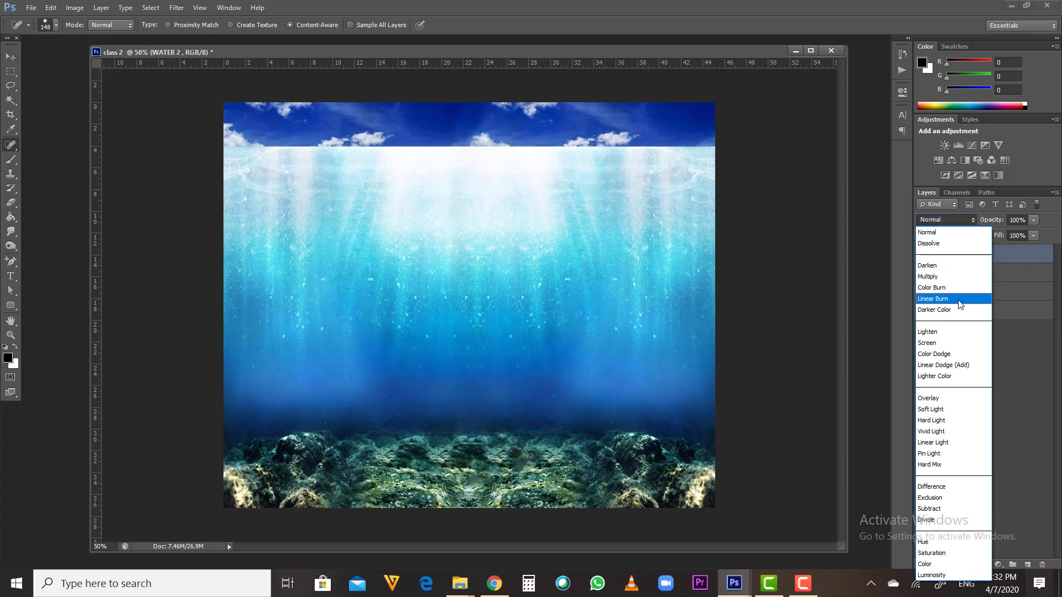
left_click(947, 421)
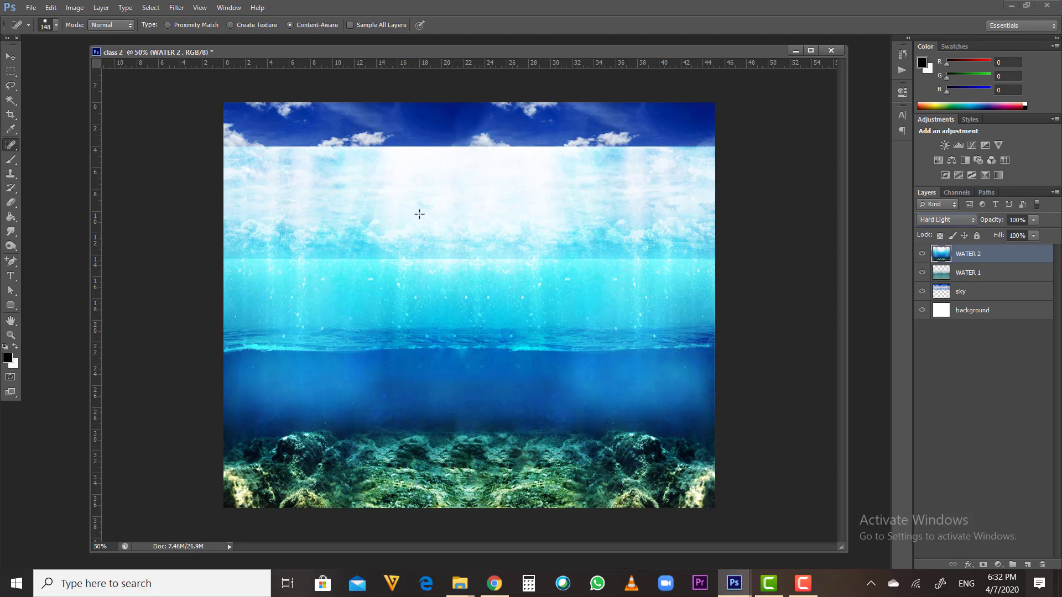
Erase the upper part of WATER 2 covering the sky with a soft eraser at 32% opacity, enlarging the brush to 329 px
left_click(14, 203)
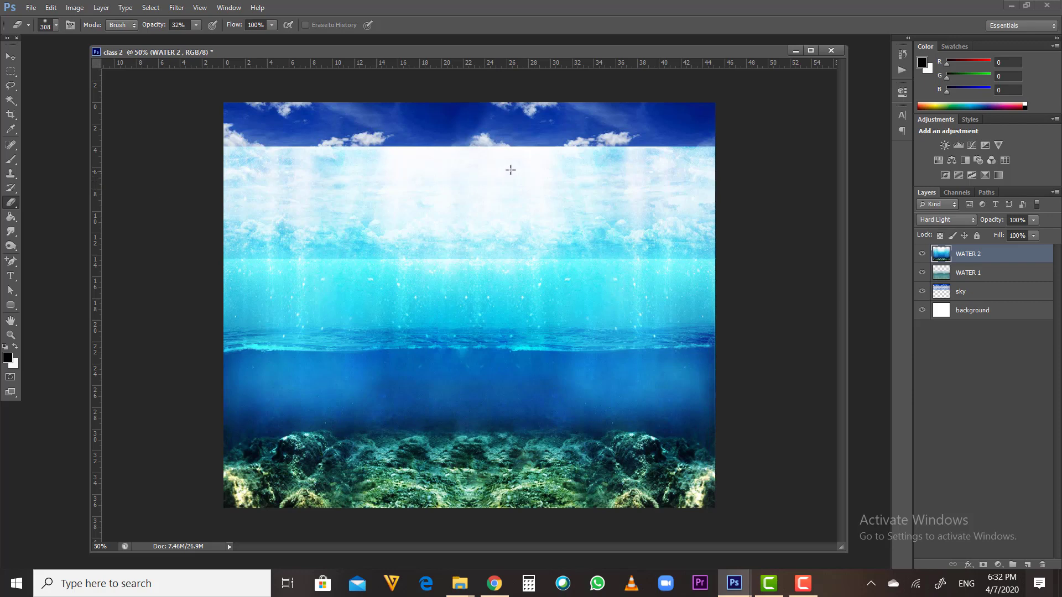
left_click_drag(493, 170, 503, 153)
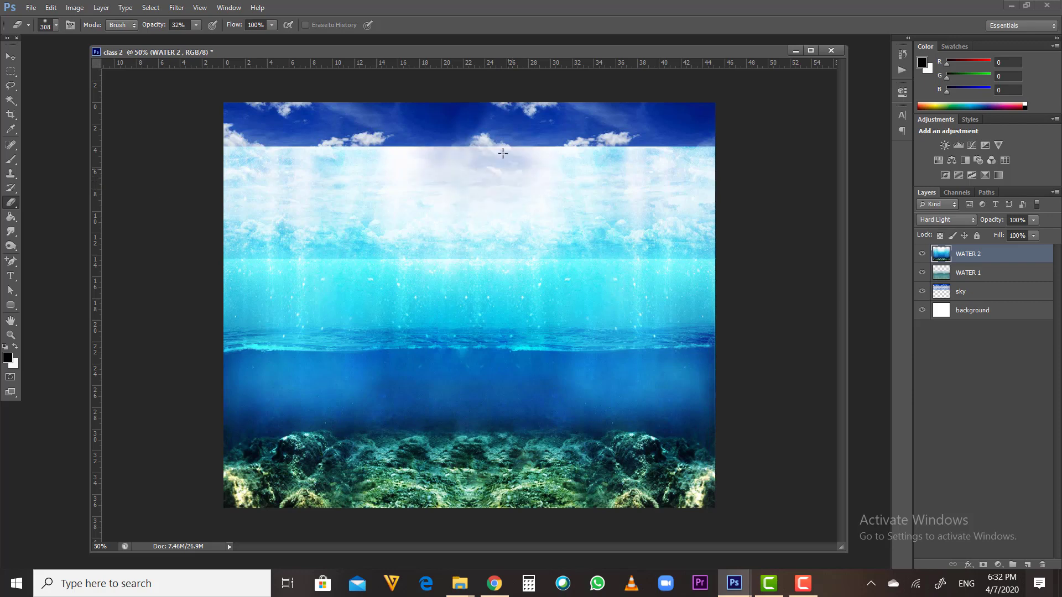
right_click(573, 156)
left_click(675, 180)
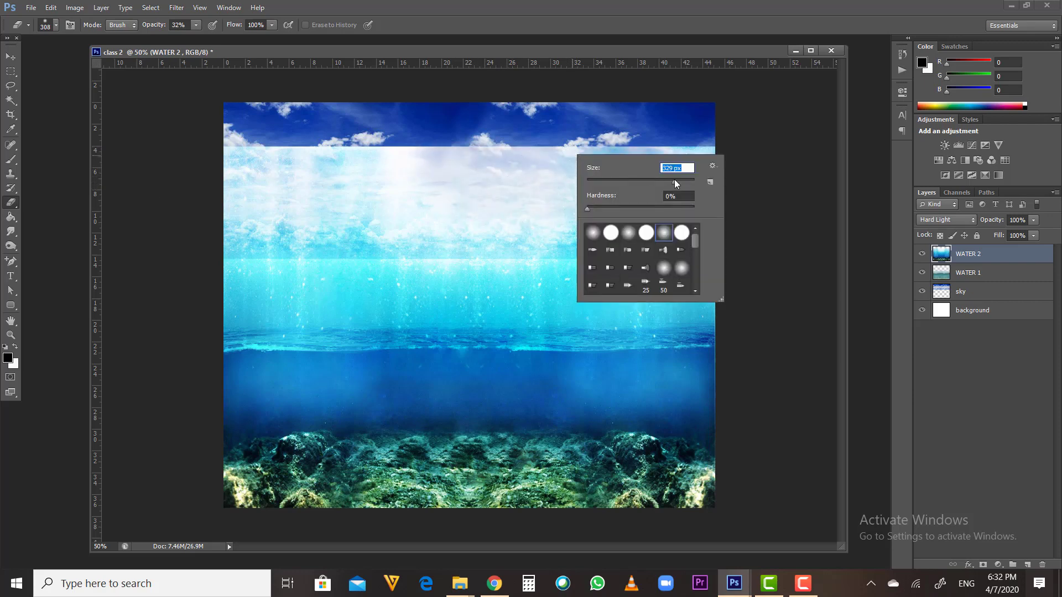
mouse_move(587, 150)
left_mouse_down()
mouse_move(391, 177)
mouse_move(301, 153)
left_mouse_up()
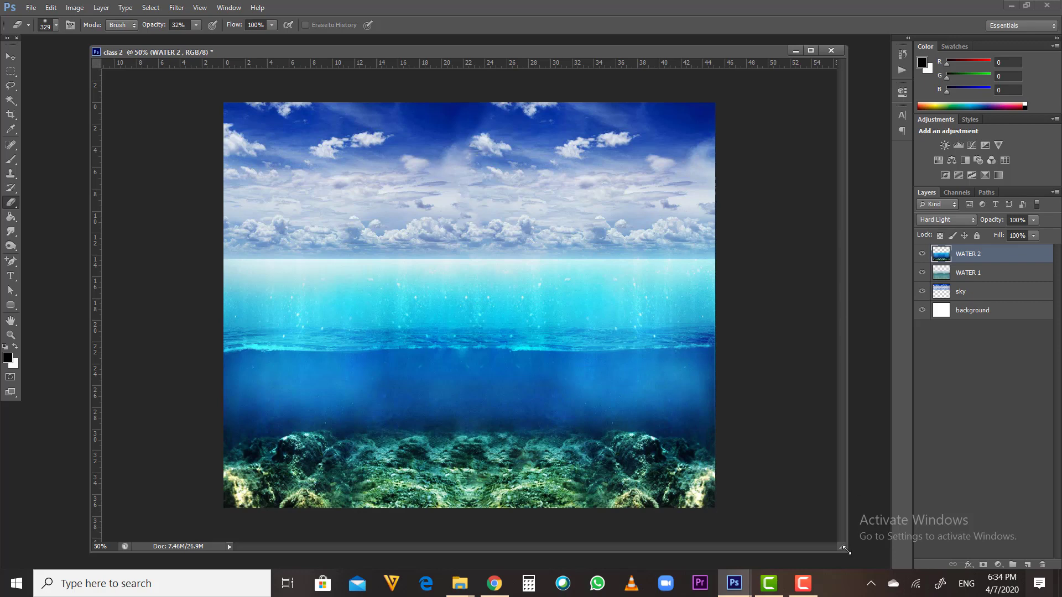
left_click_drag(847, 551, 651, 535)
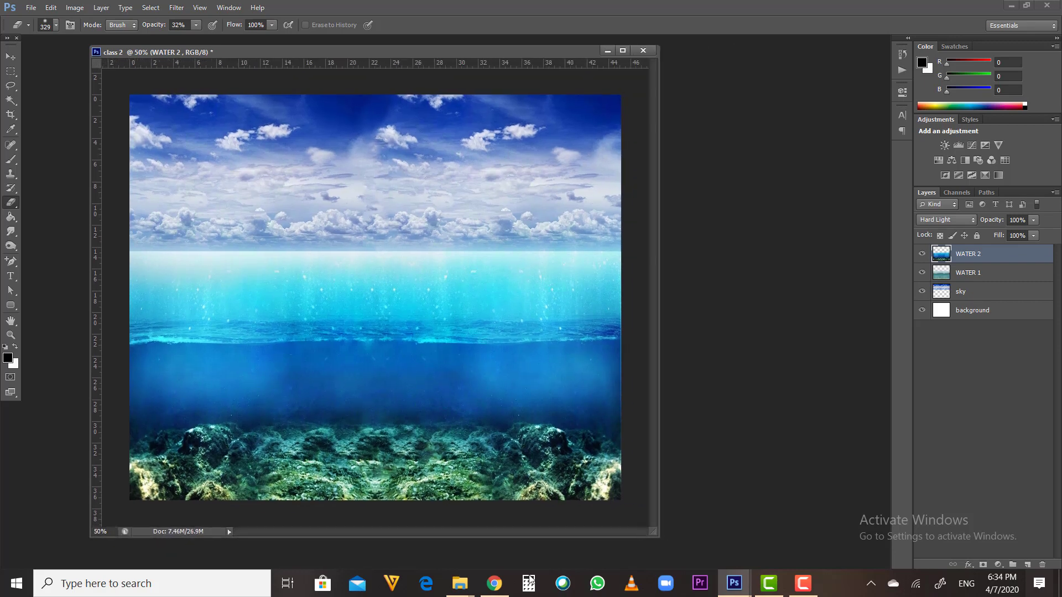
left_click(455, 586)
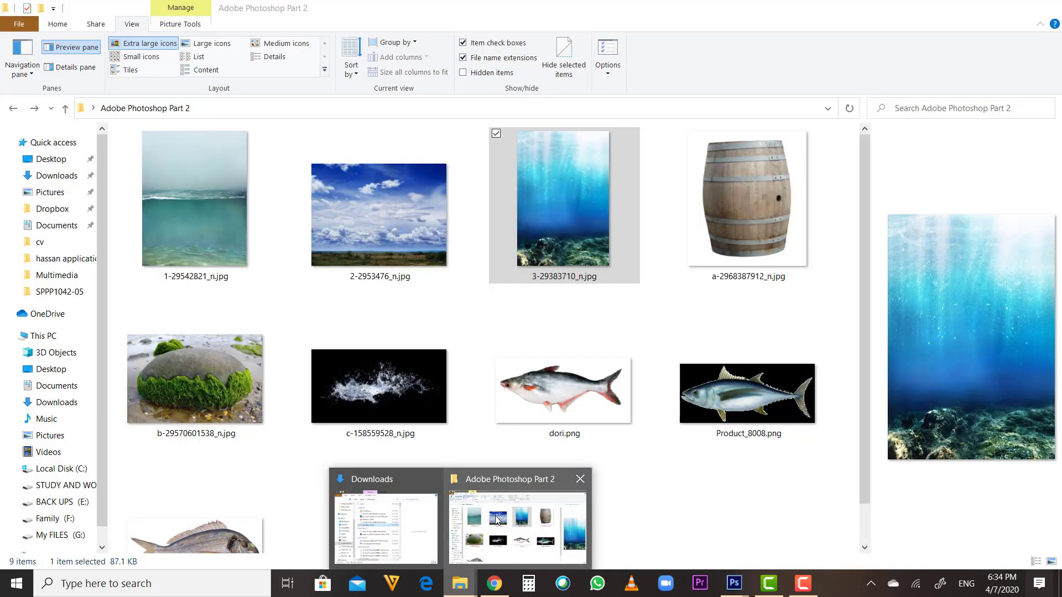
left_click(498, 520)
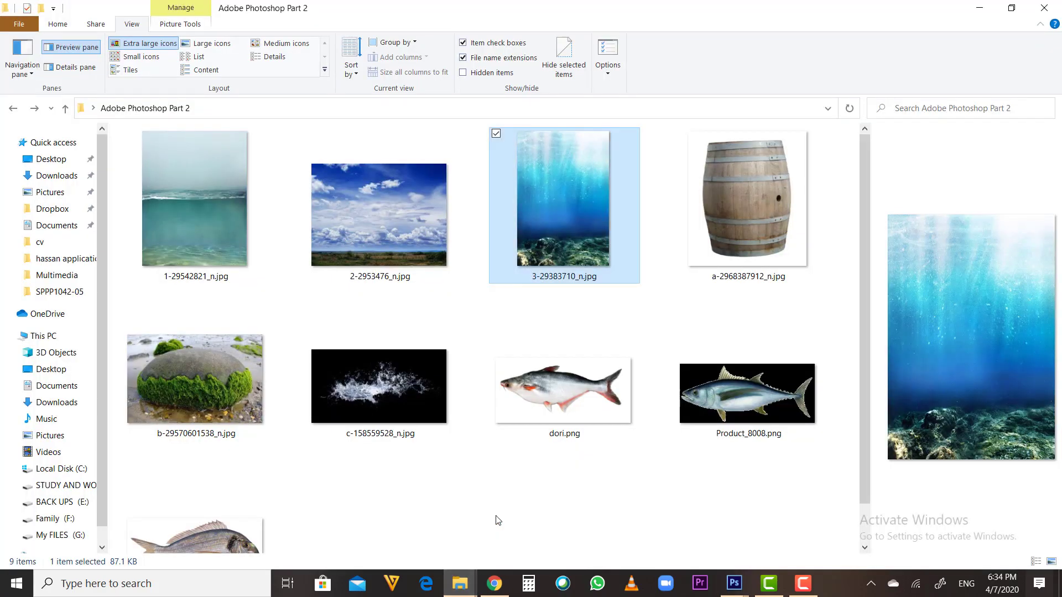
left_click(757, 225)
left_click(201, 395)
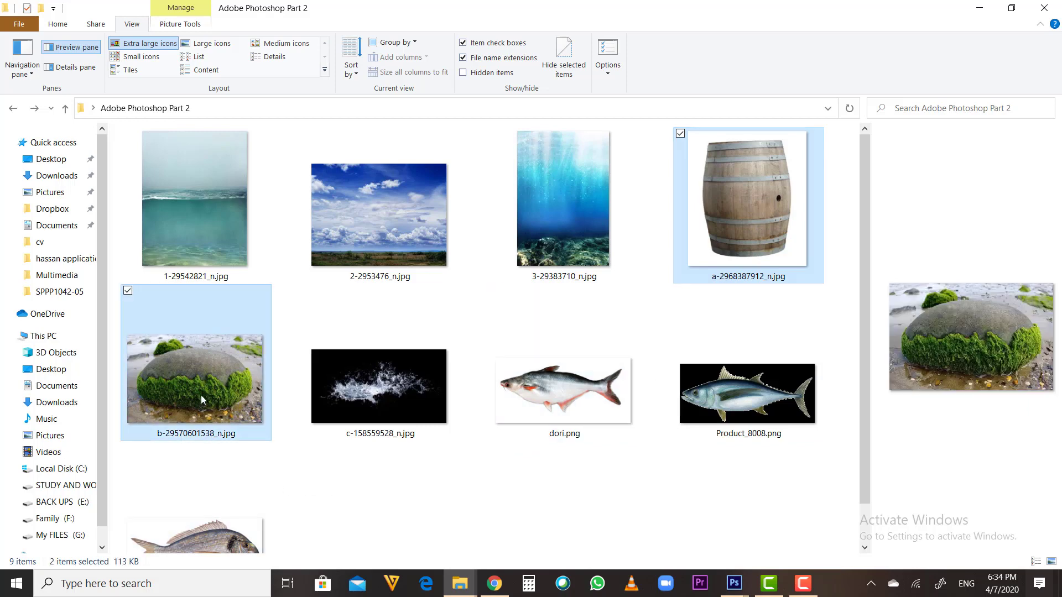
left_click_drag(200, 382, 761, 446)
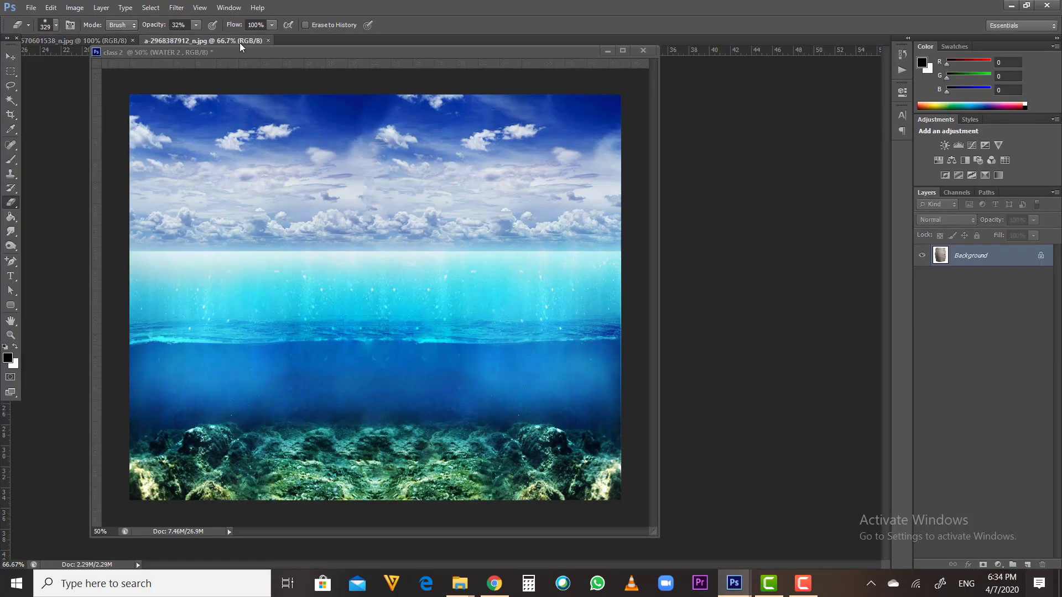
left_click_drag(240, 42, 261, 99)
left_click_drag(89, 39, 602, 116)
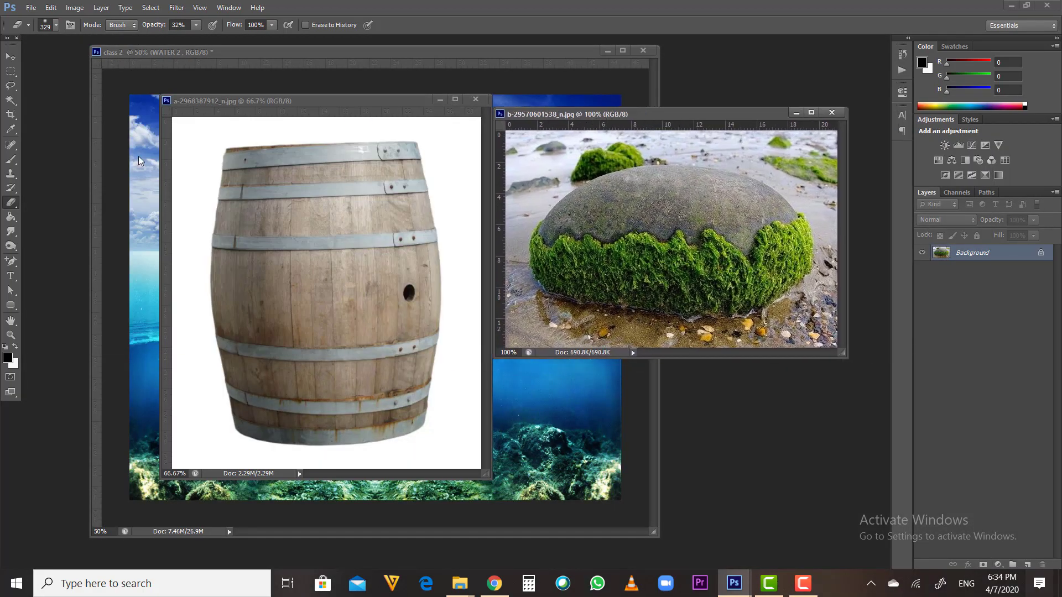
left_click(11, 57)
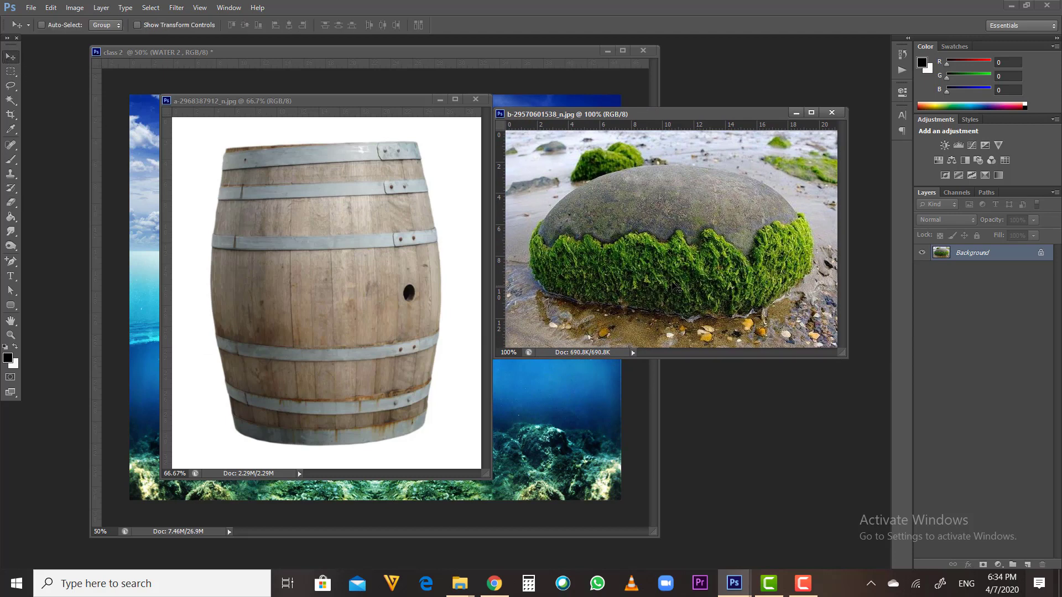
left_click_drag(676, 287, 361, 377)
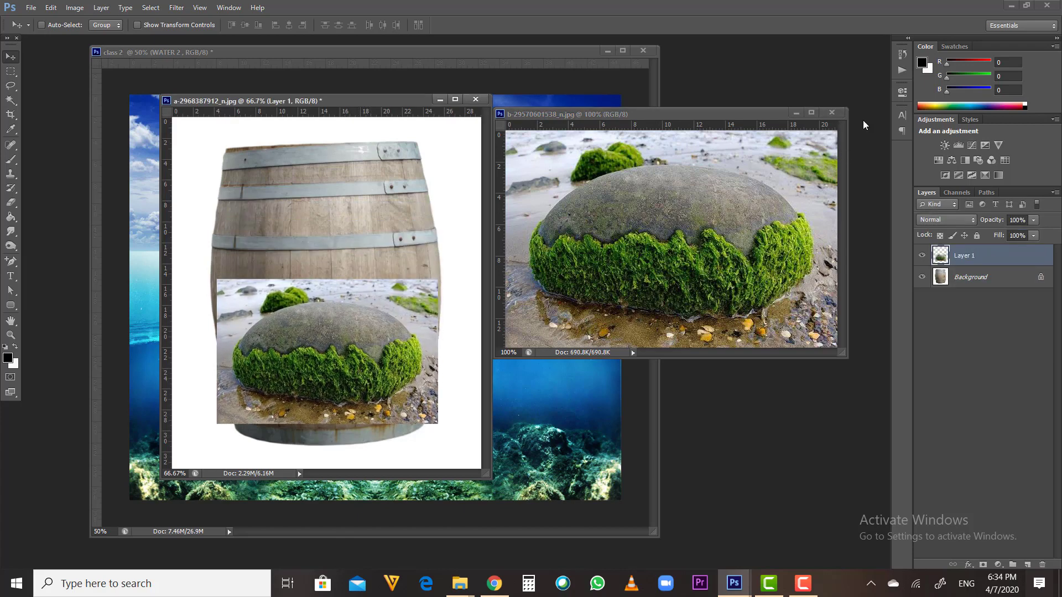
left_click(831, 113)
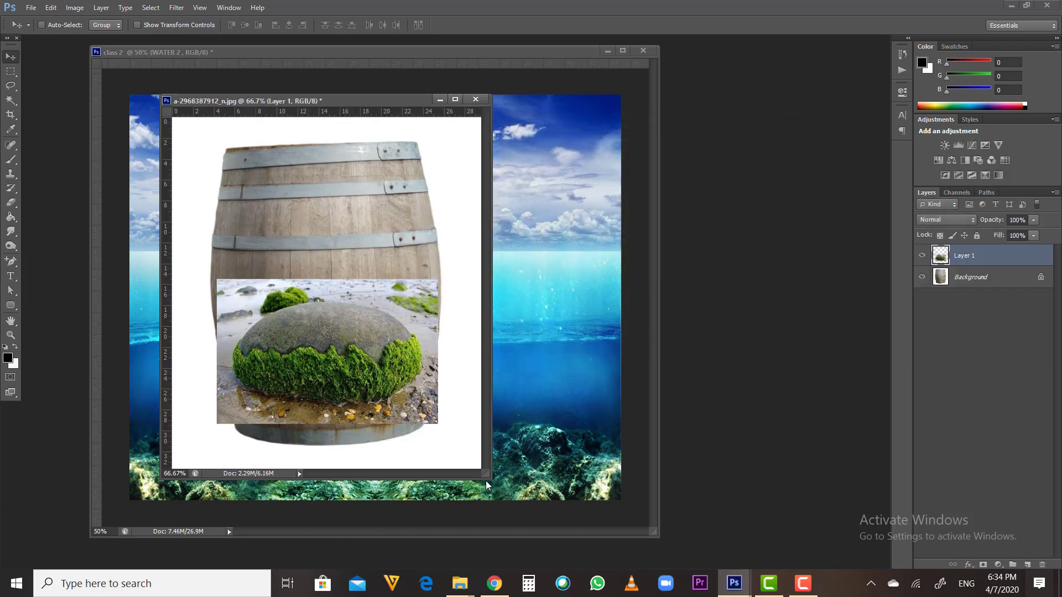
Set the Eraser opacity to 100% for cutting out the mossy stone on Layer 1 of the barrel document
left_click_drag(486, 475, 743, 507)
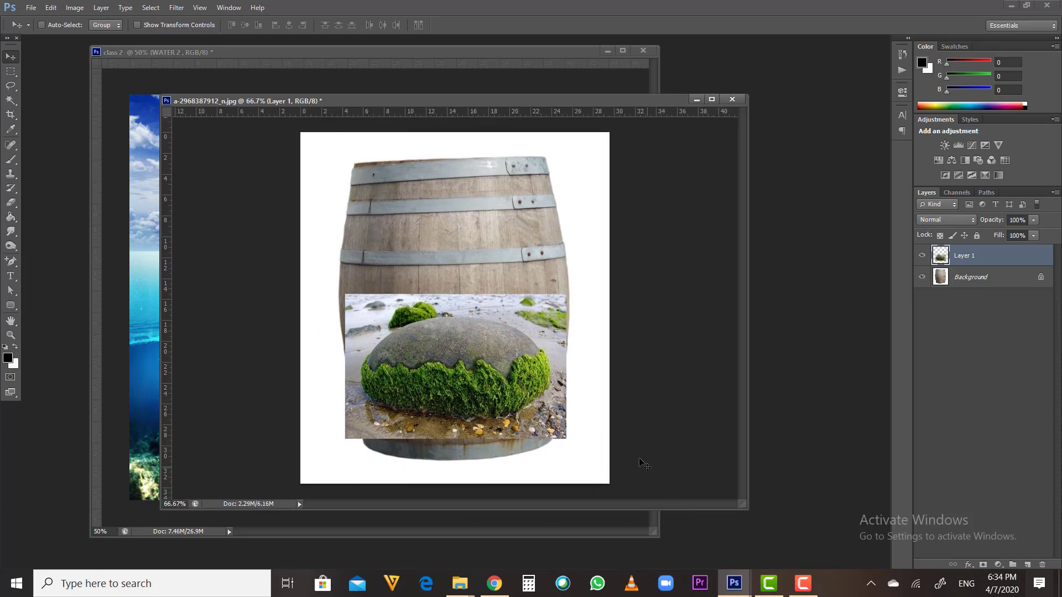
key("z")
left_click(492, 402)
left_click(491, 397)
left_click_drag(492, 396, 553, 359)
left_click(526, 320, "alt")
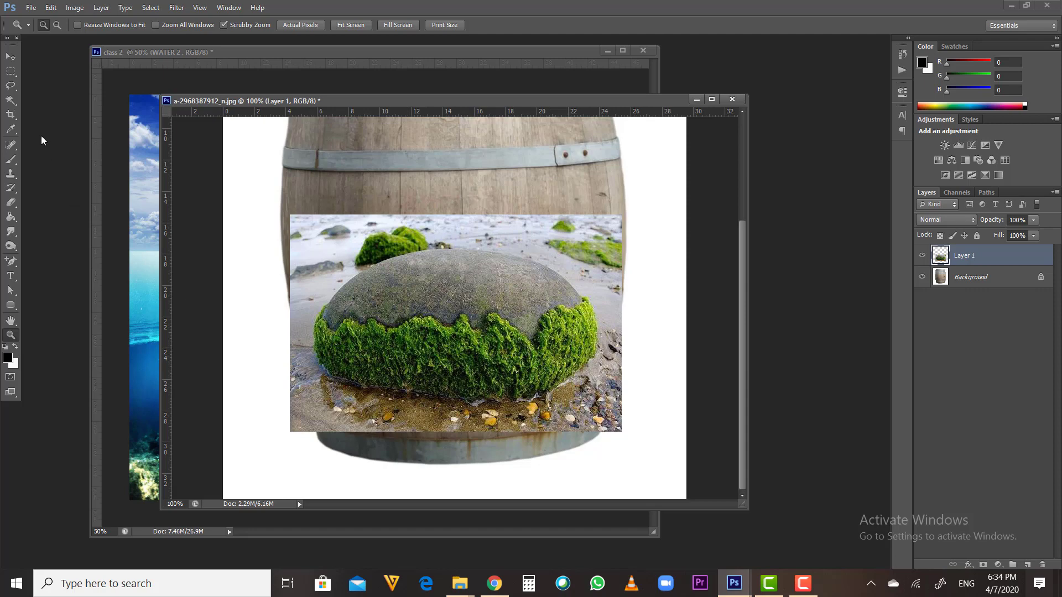
left_click(11, 102)
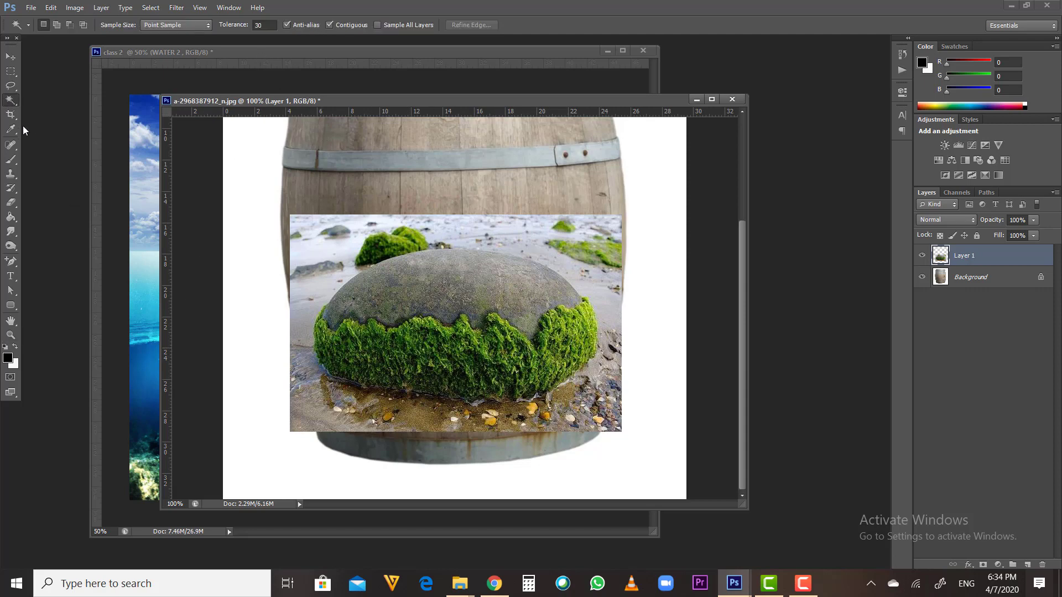
left_click(11, 203)
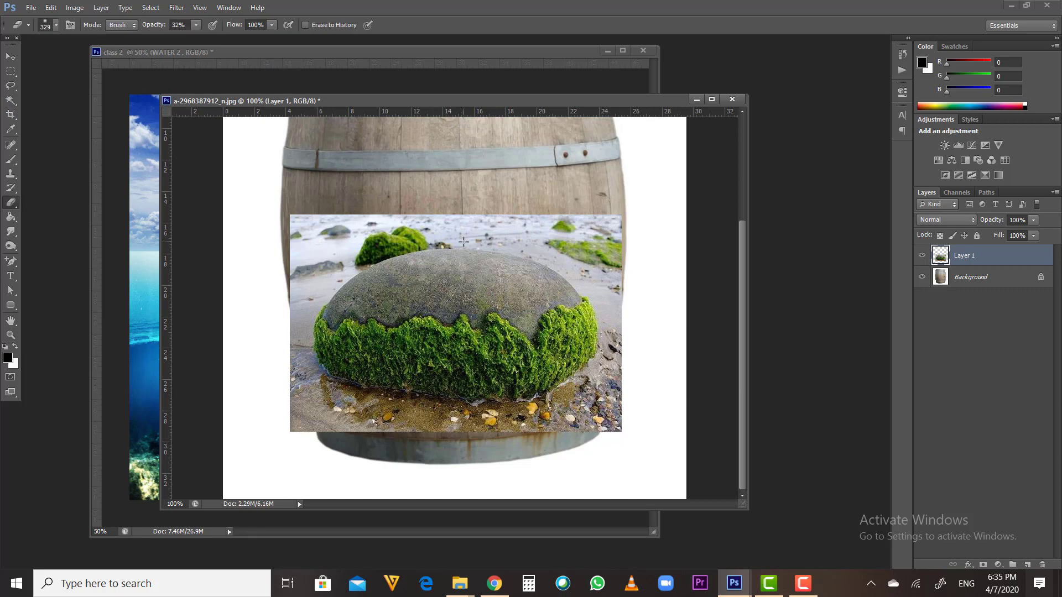
right_click(448, 242)
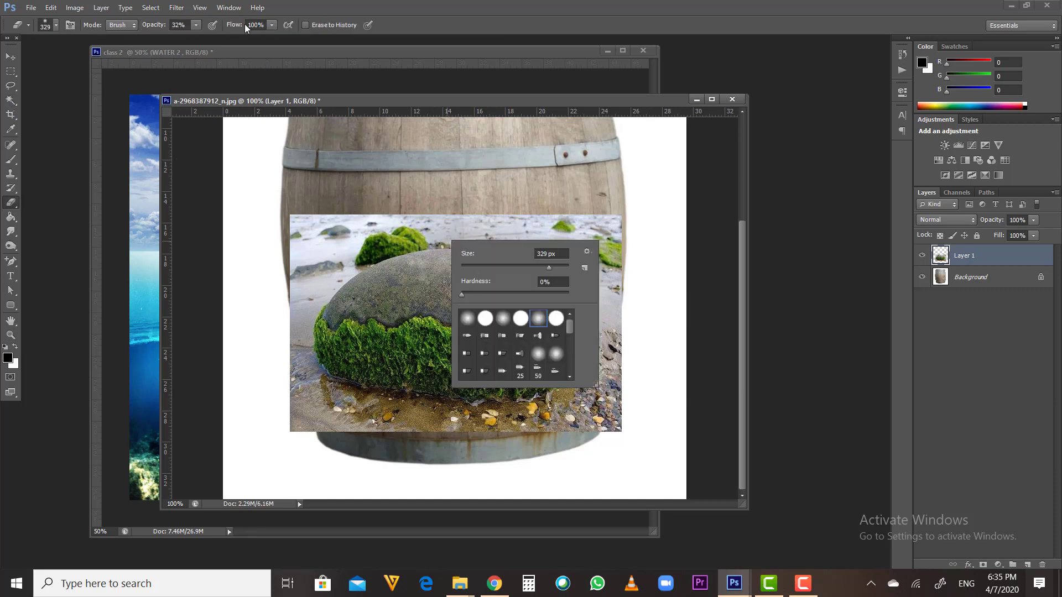
left_click(196, 25)
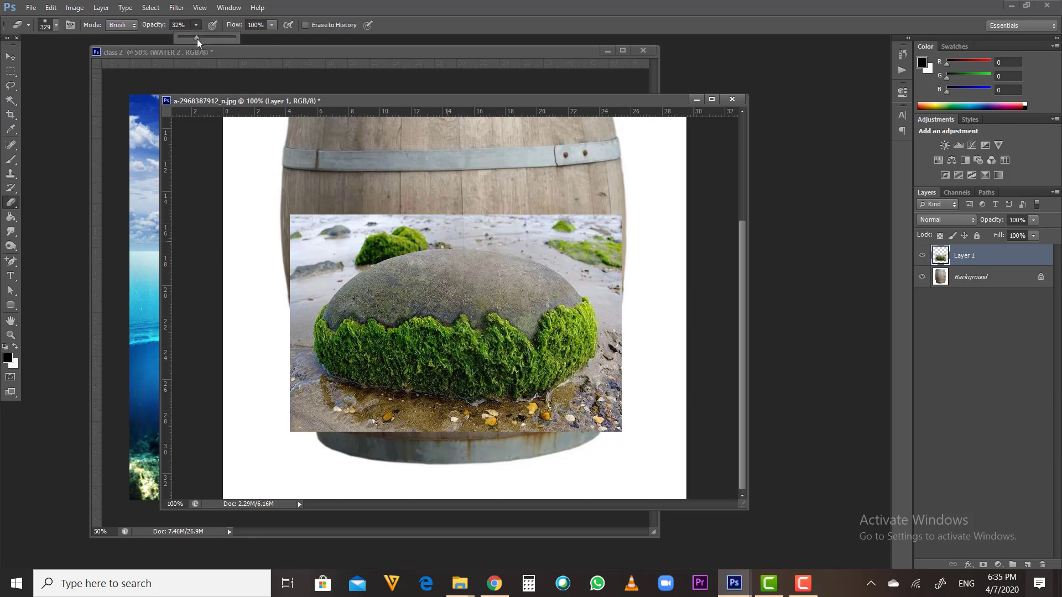
left_click_drag(197, 39, 348, 43)
Switch the eraser to the round brush with 100% hardness and undo the trial erasures above the stone
left_click_drag(461, 231, 401, 238)
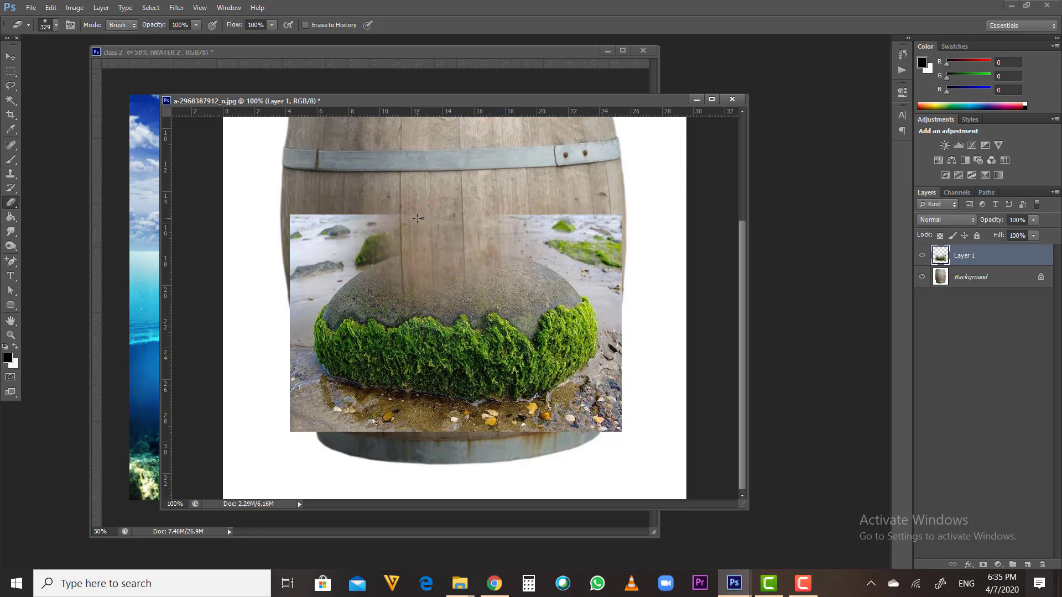
right_click(418, 219)
left_click(487, 297)
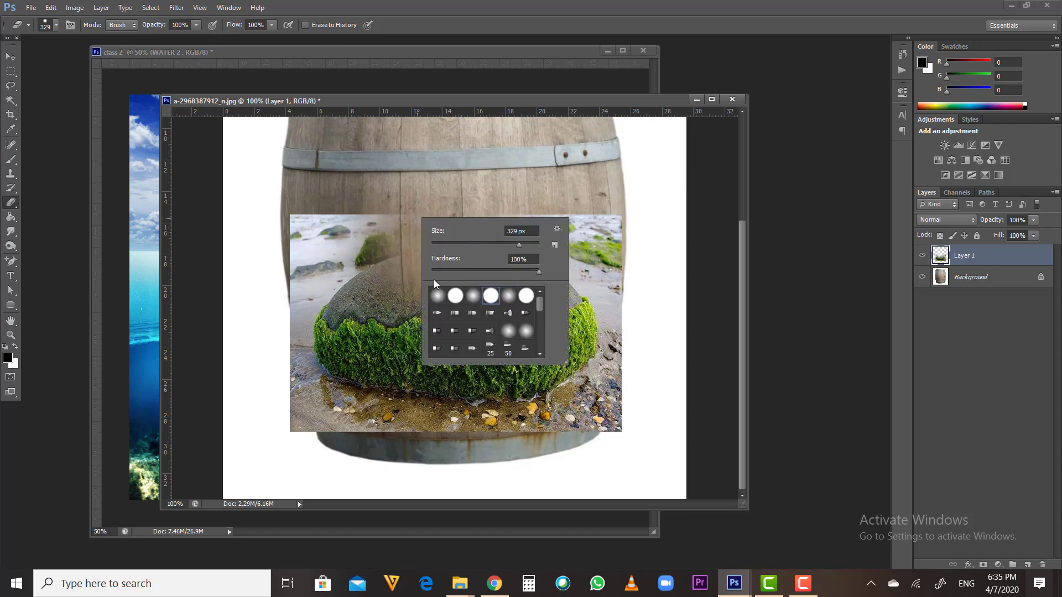
left_click_drag(409, 243, 364, 244)
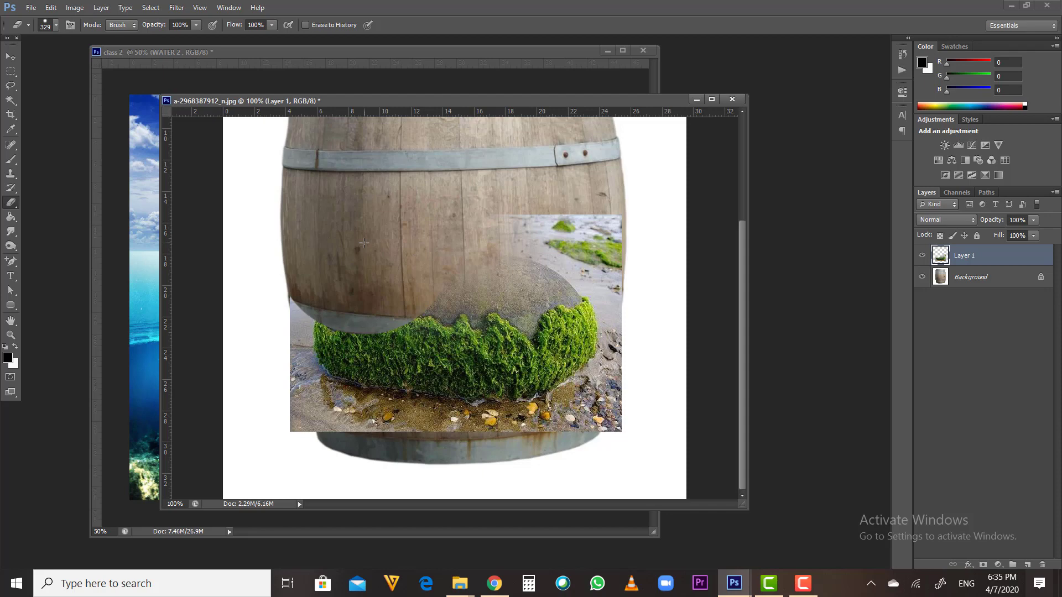
key("ctrl+alt+z")
key("ctrl+alt+z")
Erase the beach background above the mossy stone on Layer 1, reducing the eraser size to 82 for the sides
left_click(432, 209)
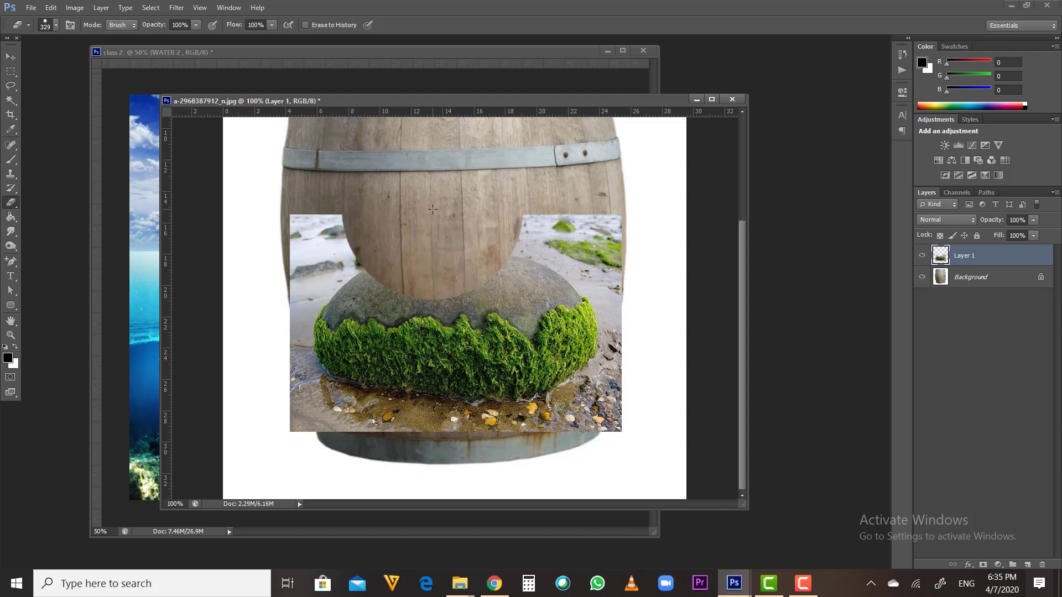
right_click(436, 231)
left_click_drag(514, 257, 489, 257)
mouse_move(369, 253)
left_mouse_down()
mouse_move(336, 264)
mouse_move(570, 246)
mouse_move(532, 231)
mouse_move(578, 268)
mouse_move(434, 279)
left_mouse_up()
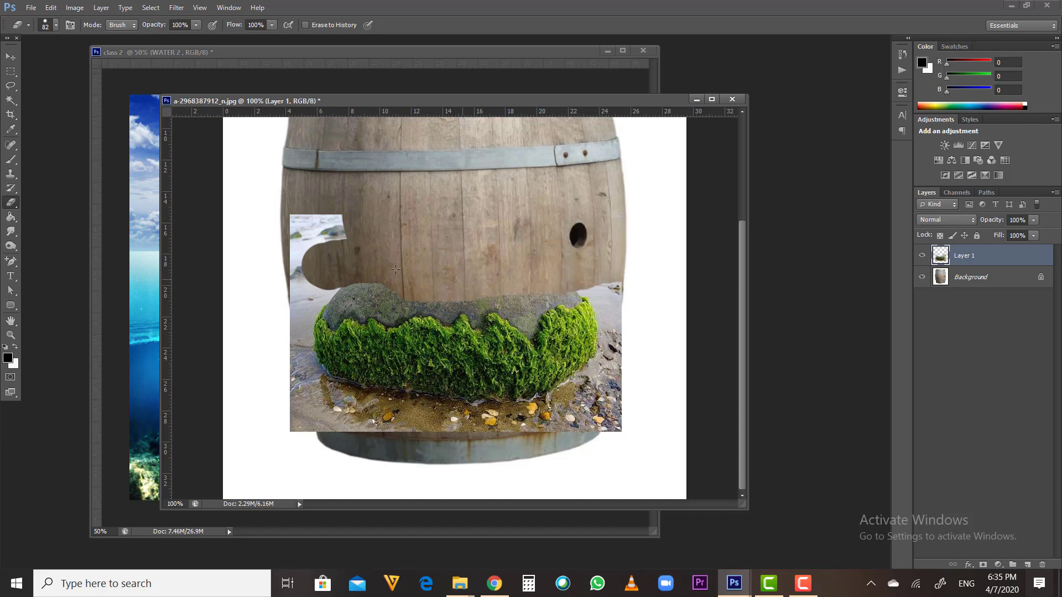
Select the wet sand on the stone's left side using the Magic Wand with tolerance 100, and delete it
left_click(14, 103)
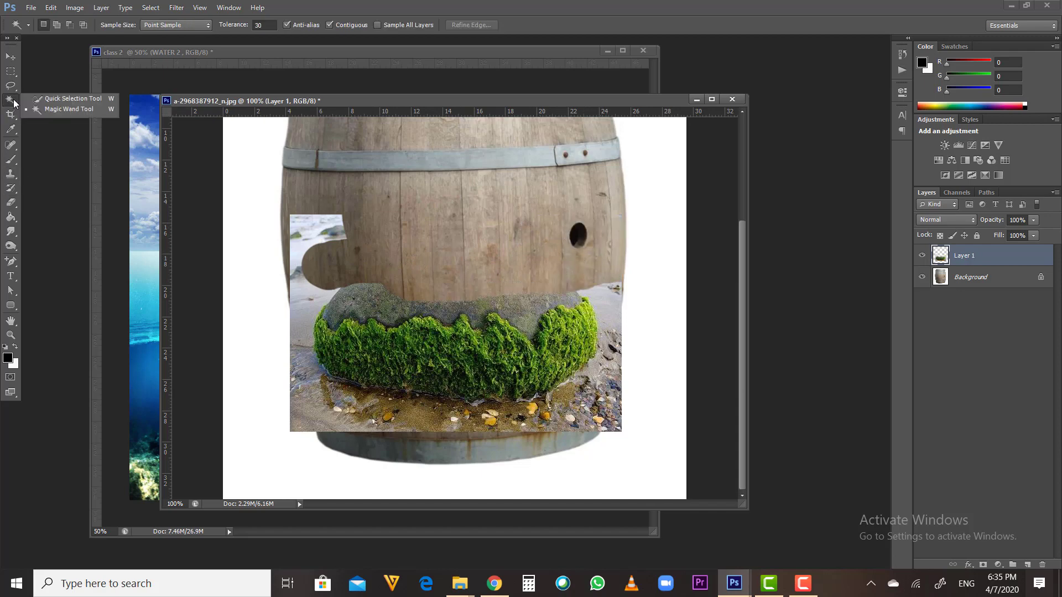
left_click(78, 109)
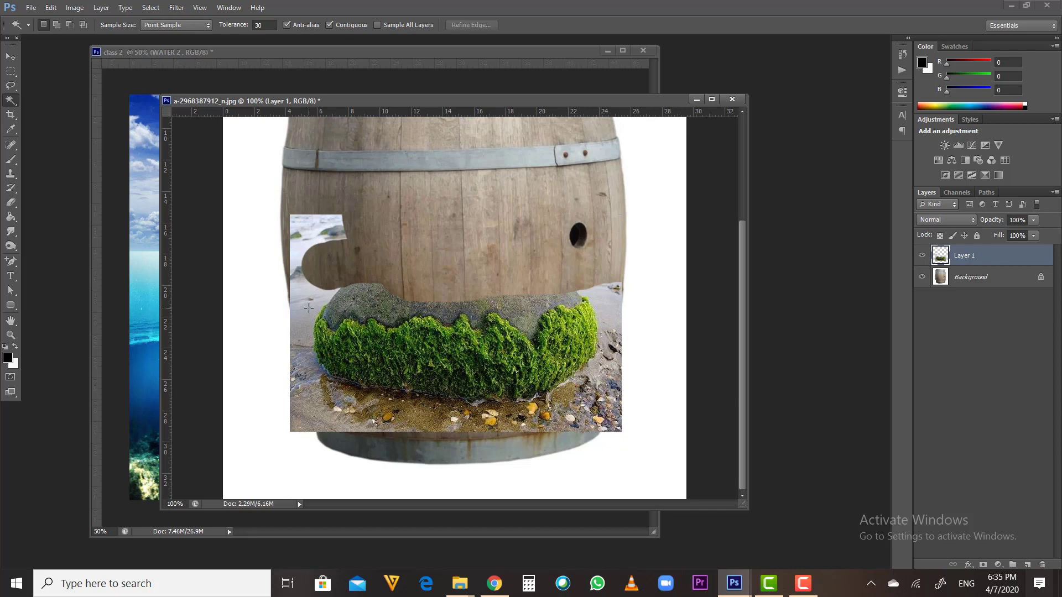
left_click(264, 25)
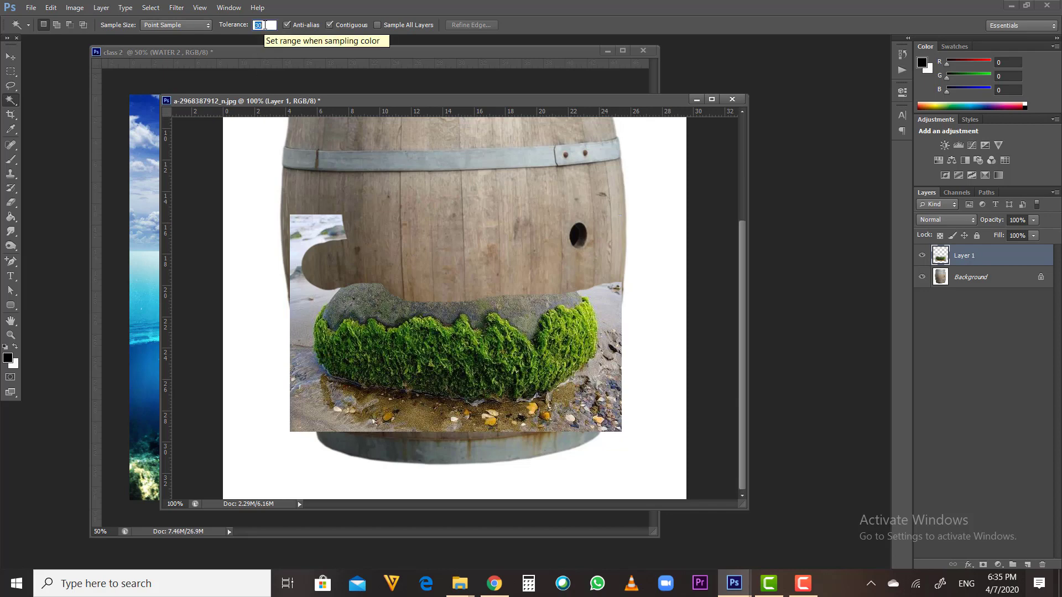
type("100")
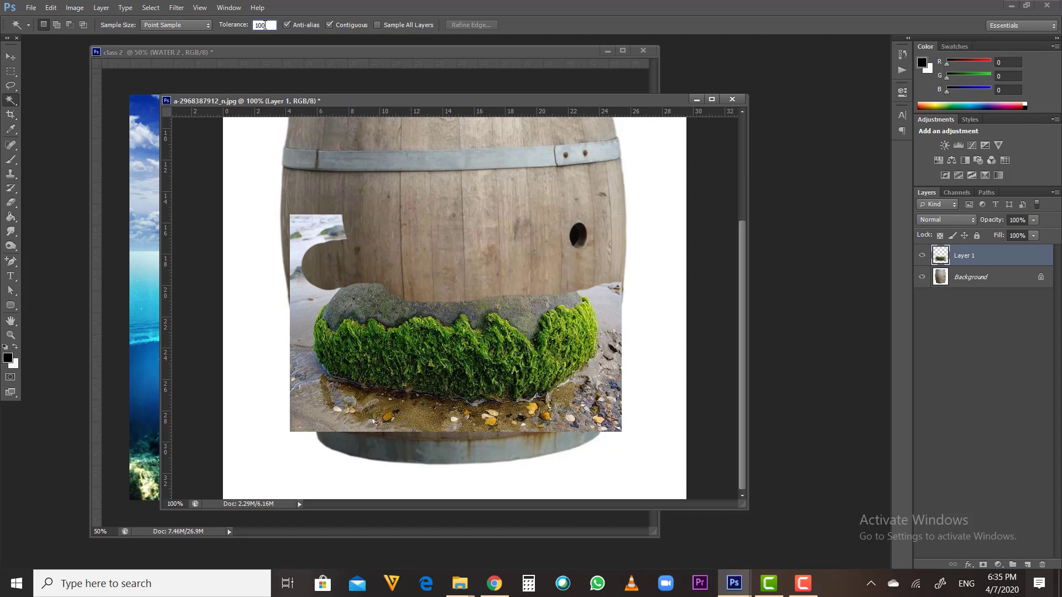
key("Return")
left_click(308, 303)
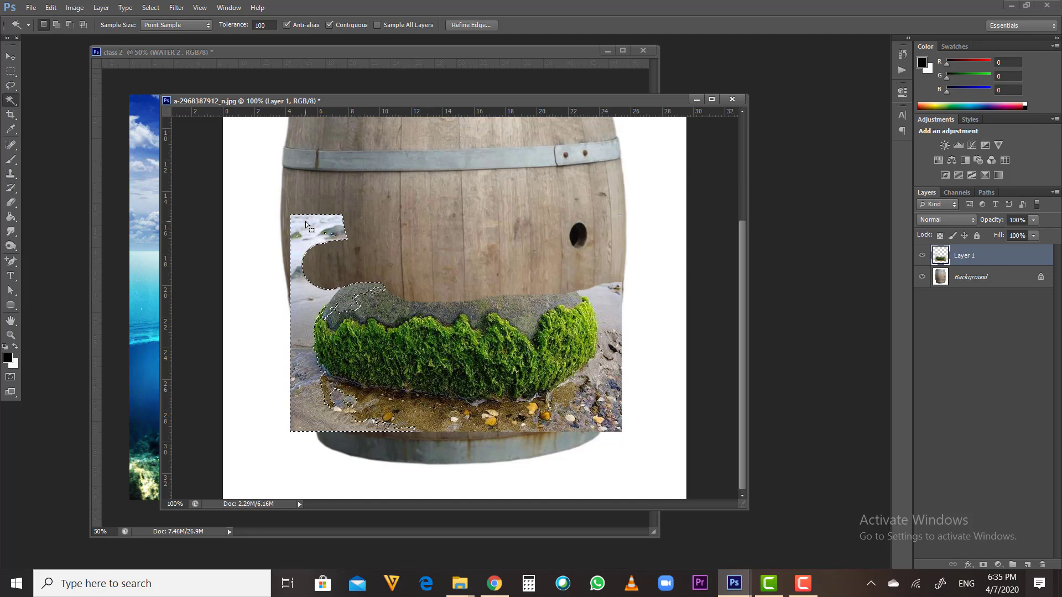
key("Delete")
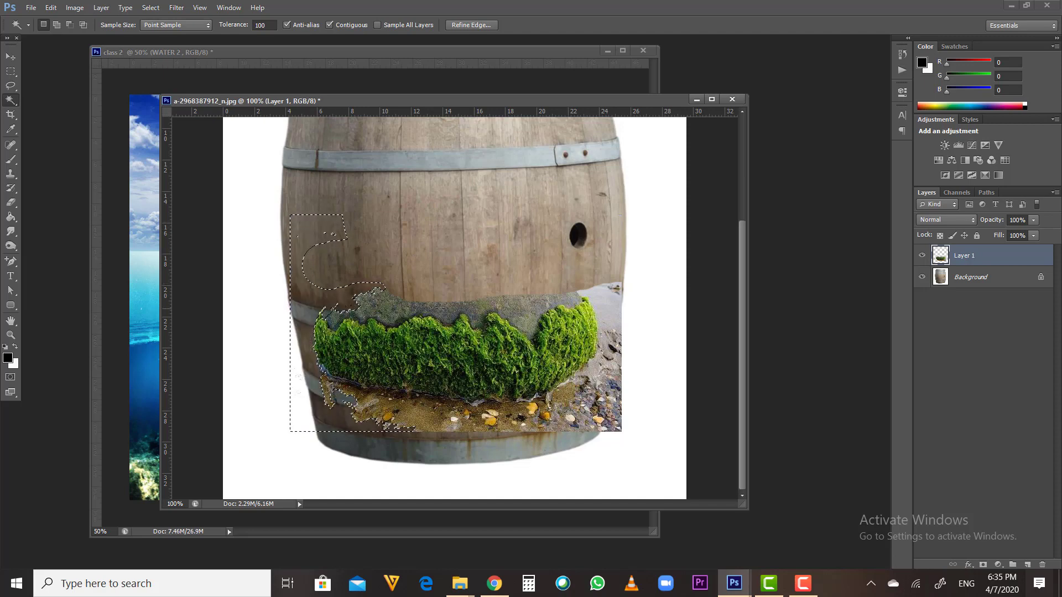
Delete the sand and pebble area on the moss's right side with the Magic Wand, and clear the selection
left_click(609, 300)
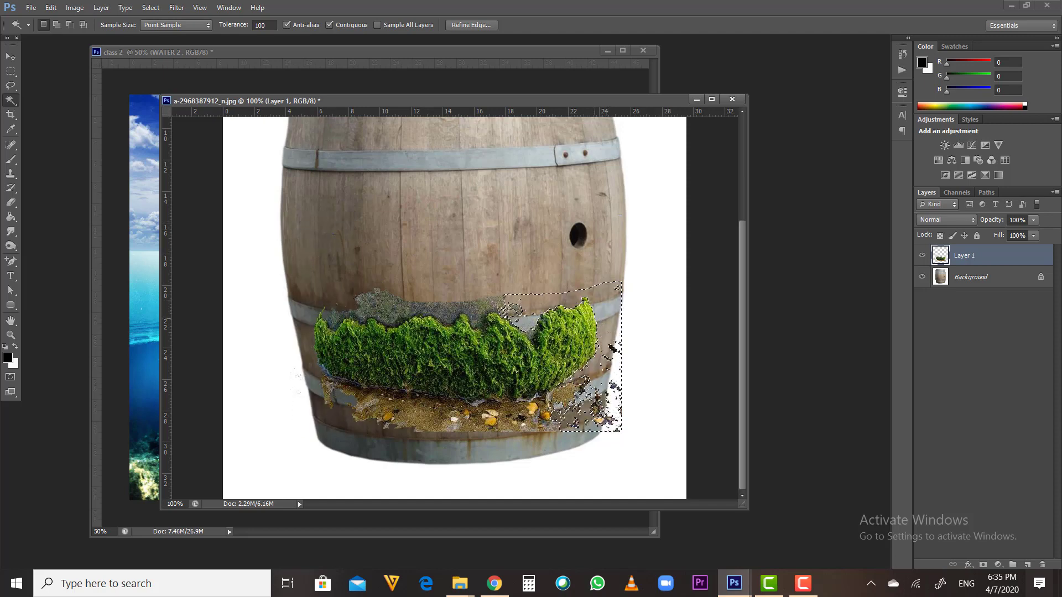
left_click(471, 309)
left_click(472, 419)
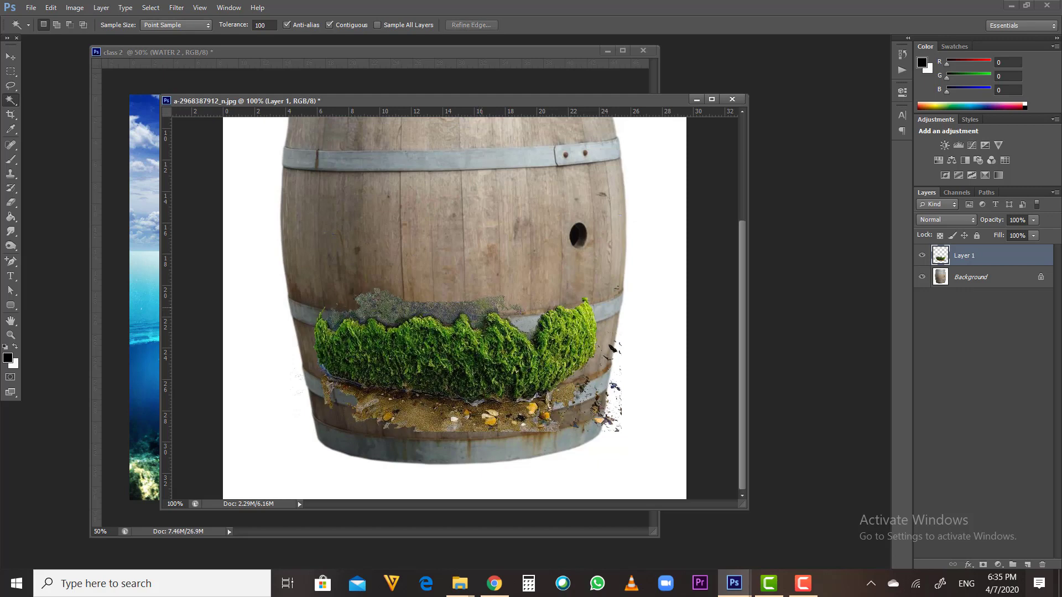
left_click(454, 421)
left_click(576, 397)
left_click(576, 400)
left_click(612, 396)
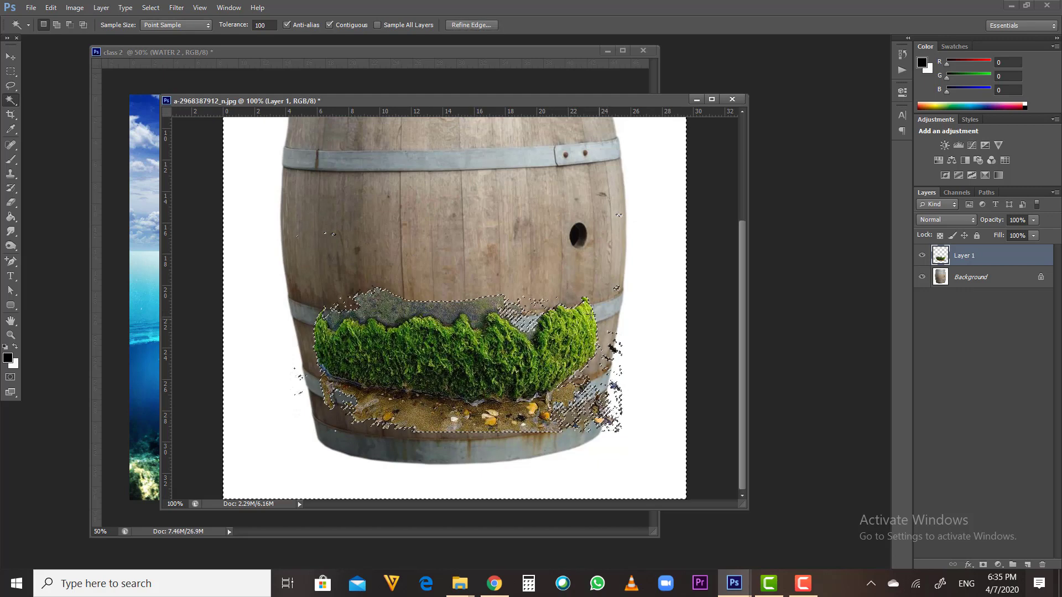
key("ctrl+d")
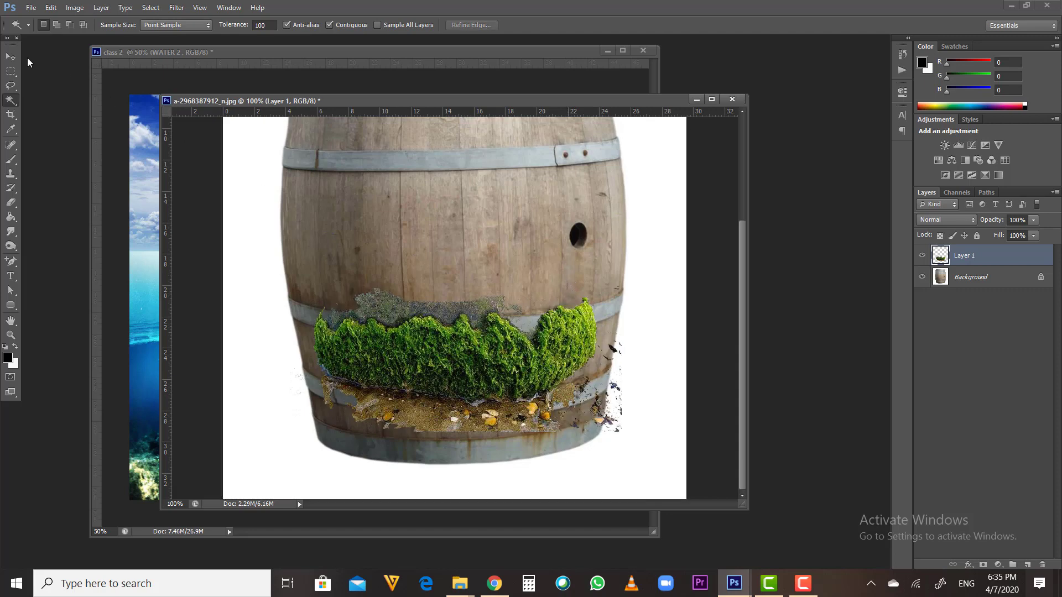
Erase the leftover stone above the moss and the remaining pebbles and sand beside and below it
left_click(11, 203)
mouse_move(365, 282)
left_mouse_down()
mouse_move(387, 287)
mouse_move(390, 302)
mouse_move(482, 291)
mouse_move(476, 302)
mouse_move(514, 293)
left_mouse_up()
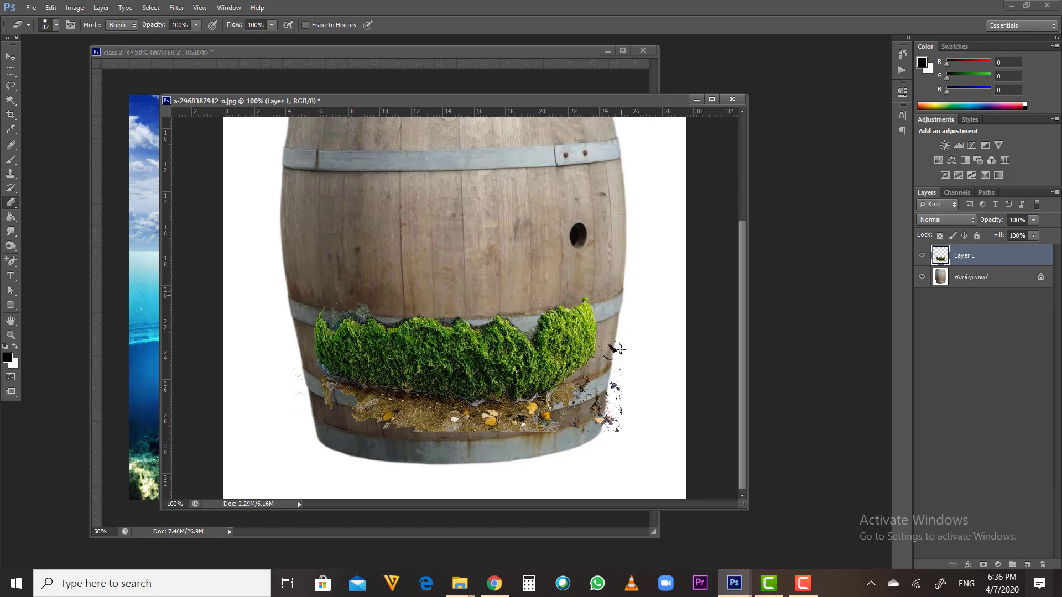
mouse_move(618, 349)
left_mouse_down()
mouse_move(616, 415)
mouse_move(596, 433)
mouse_move(593, 398)
mouse_move(559, 421)
mouse_move(501, 430)
mouse_move(542, 417)
left_mouse_up()
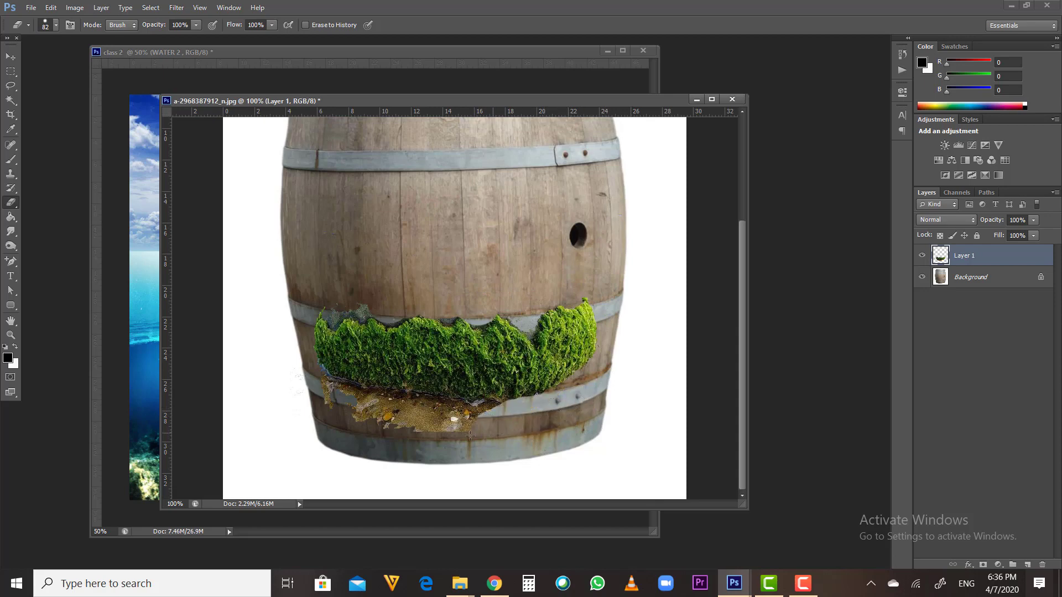
mouse_move(470, 436)
left_mouse_down()
mouse_move(422, 435)
mouse_move(486, 427)
mouse_move(355, 418)
mouse_move(448, 425)
mouse_move(304, 385)
left_mouse_up()
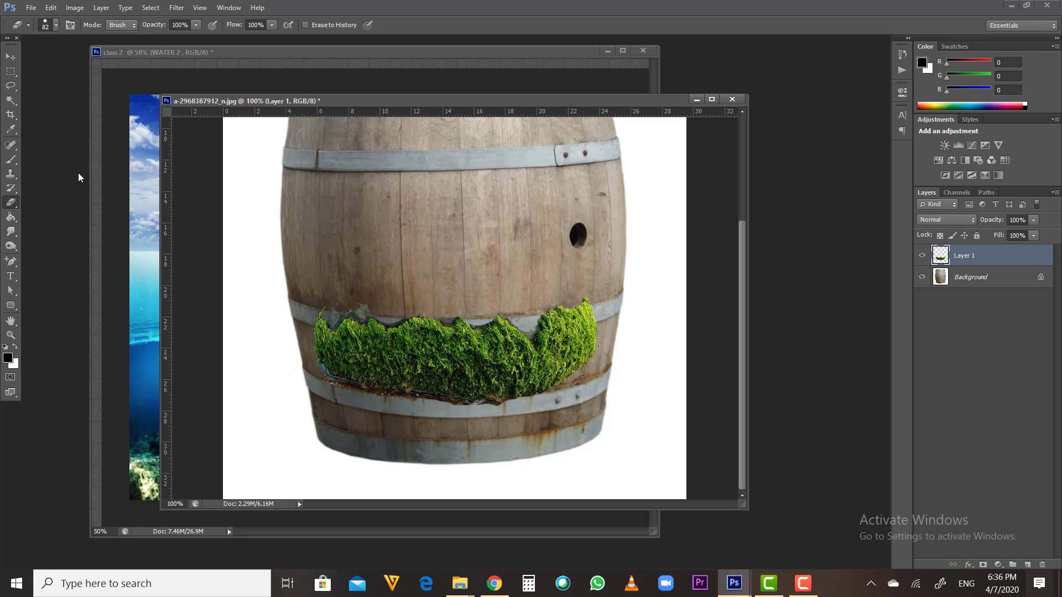
Move the moss down to the barrel's base and scale it to about 115% to span the barrel's width
left_click(11, 56)
left_click_drag(479, 344, 462, 419)
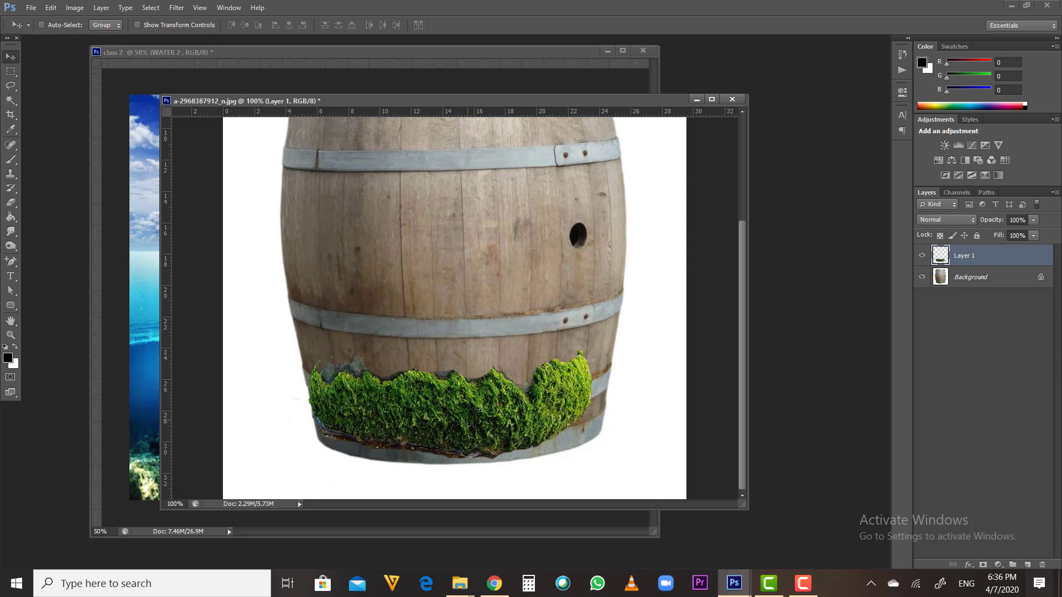
key("ctrl+t")
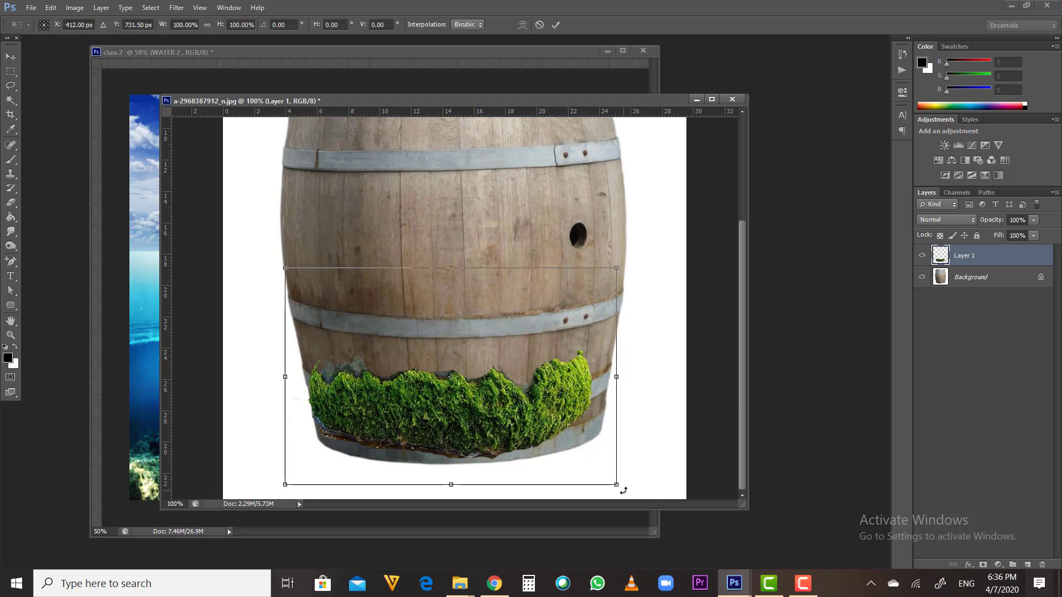
left_click_drag(618, 485, 681, 509)
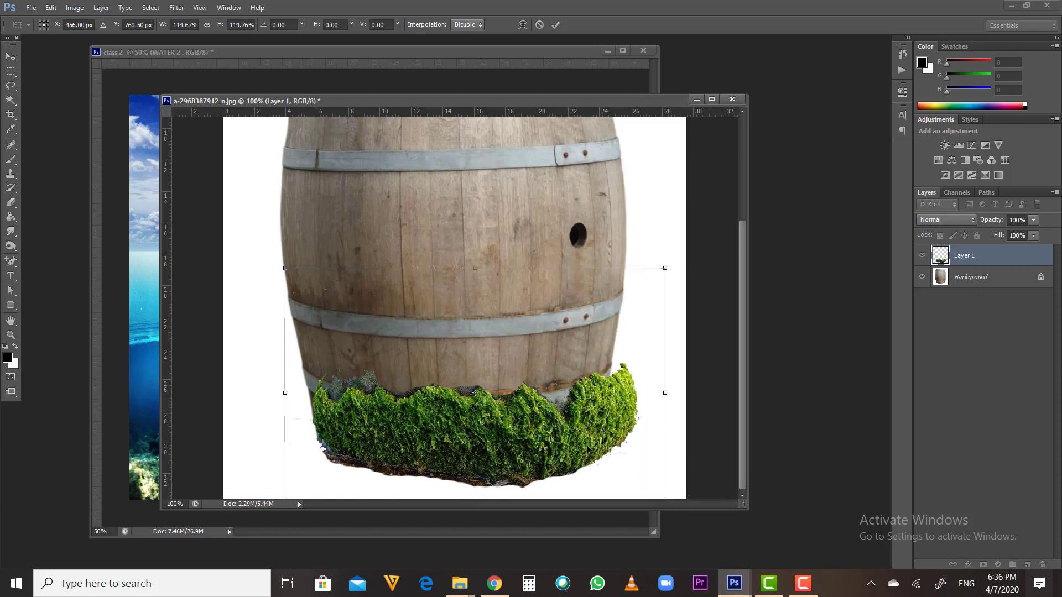
left_click_drag(586, 446, 557, 420)
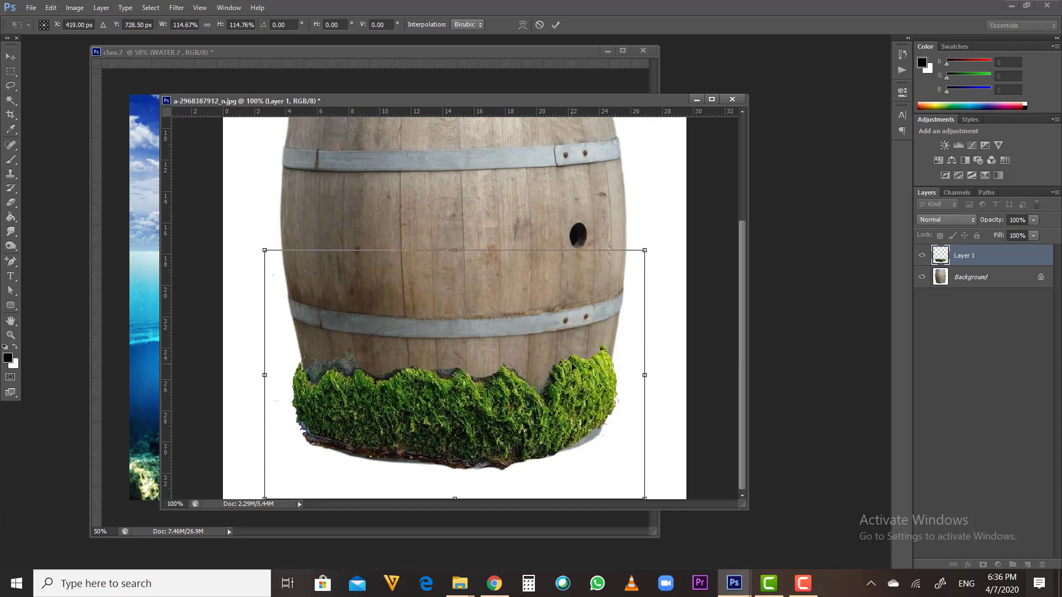
Warp the moss so its left and right sides follow the curved edges of the barrel
right_click(573, 366)
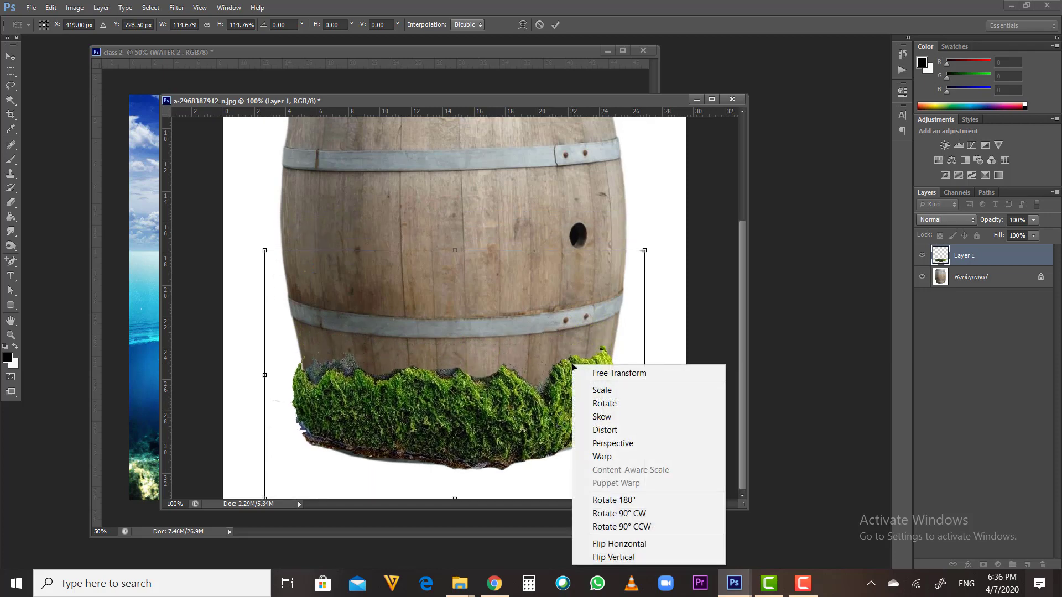
left_click(625, 457)
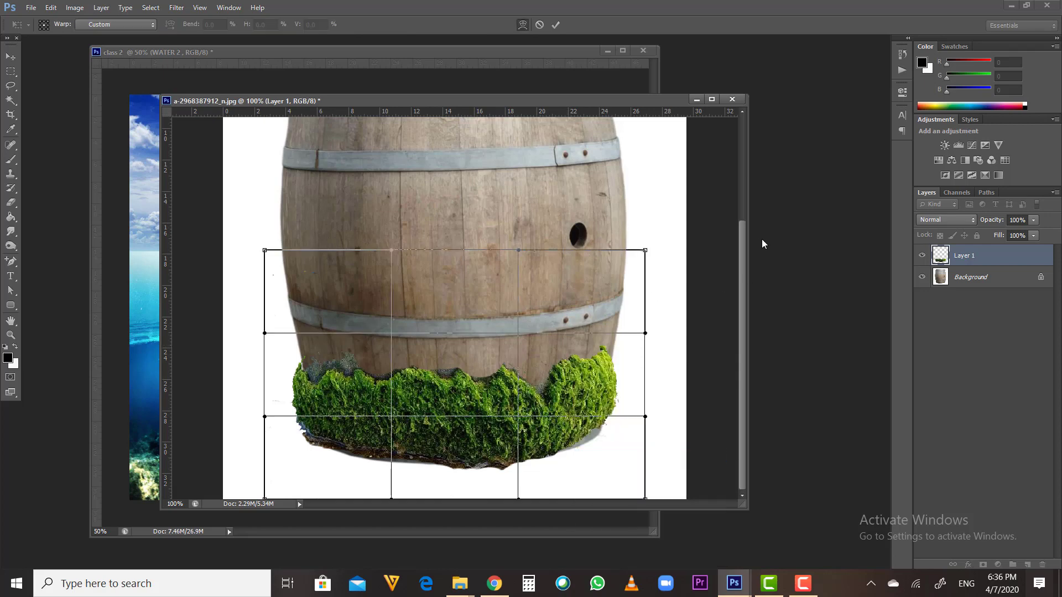
left_click_drag(646, 419, 636, 457)
left_click_drag(264, 419, 310, 431)
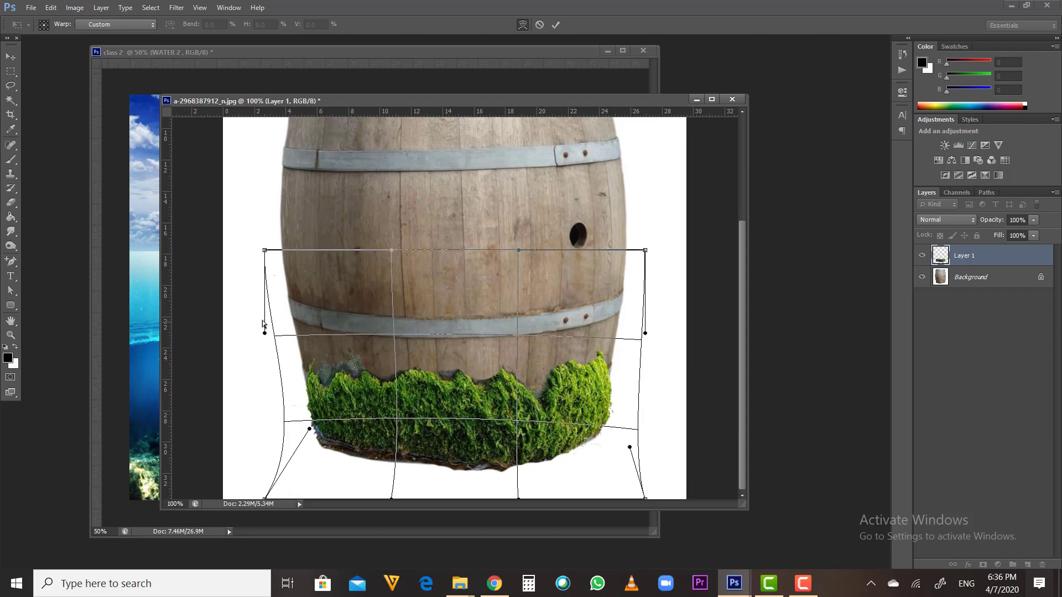
left_click_drag(265, 332, 247, 269)
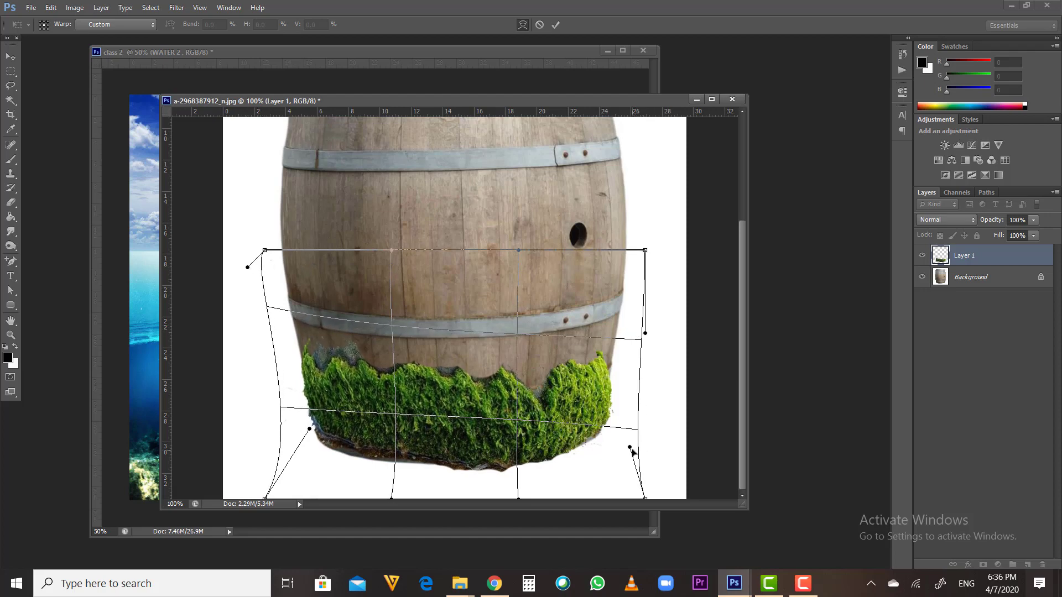
mouse_move(629, 445)
left_mouse_down()
mouse_move(635, 391)
mouse_move(631, 450)
left_mouse_up()
mouse_move(645, 334)
left_mouse_down()
mouse_move(640, 304)
mouse_move(633, 313)
mouse_move(644, 314)
left_mouse_up()
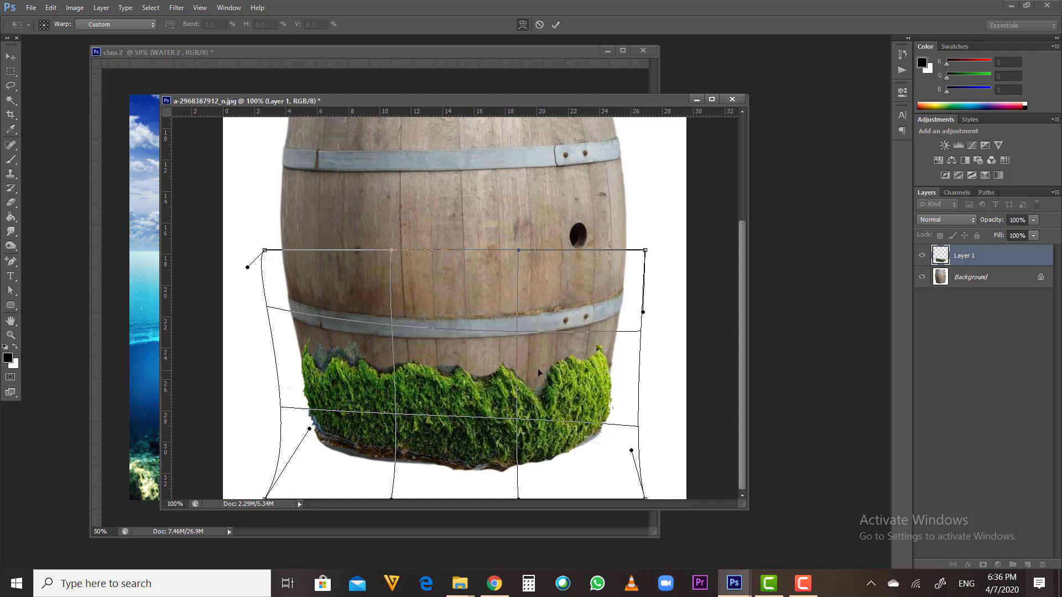
Refine the warp across the moss's middle and lower edge to fit the barrel's base, and apply the transformation
mouse_move(517, 366)
left_mouse_down()
mouse_move(532, 359)
mouse_move(527, 348)
mouse_move(509, 351)
left_mouse_up()
left_click_drag(634, 452, 632, 492)
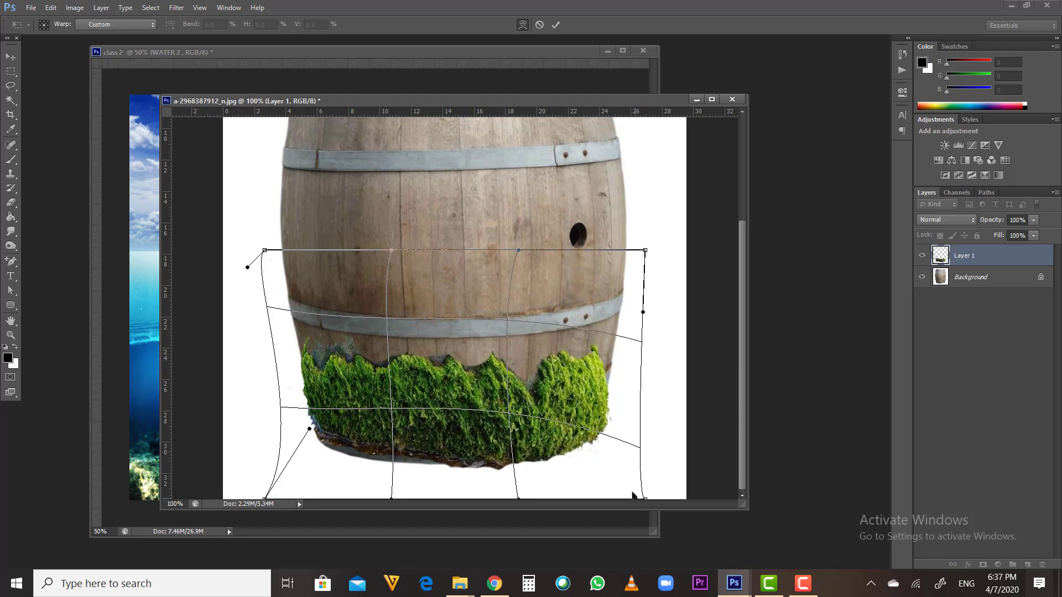
left_click_drag(506, 321, 516, 322)
left_click_drag(469, 385, 460, 386)
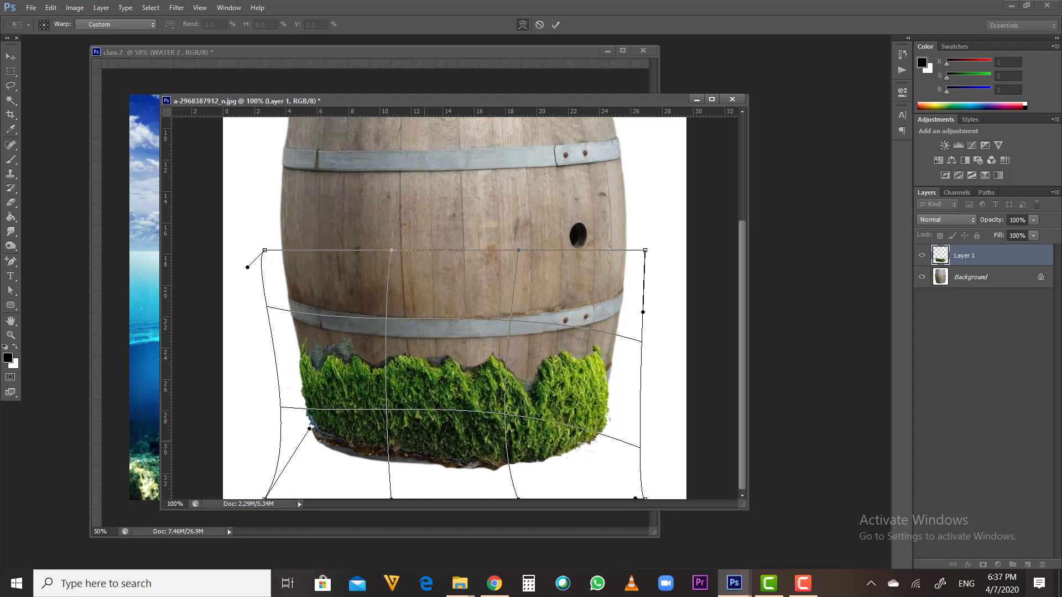
left_click_drag(423, 441, 423, 444)
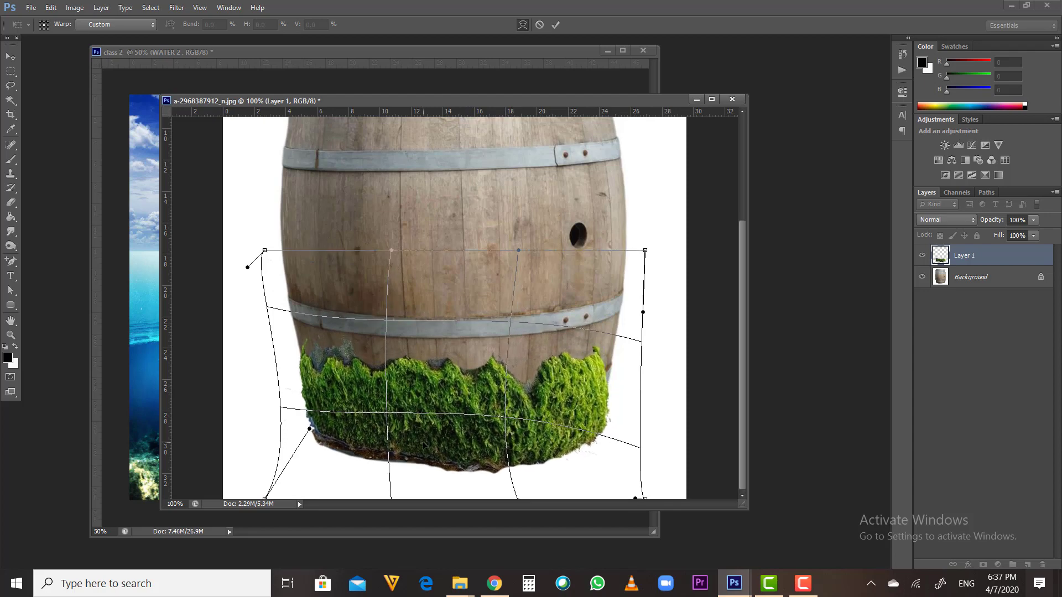
left_click(9, 57)
left_click(490, 221)
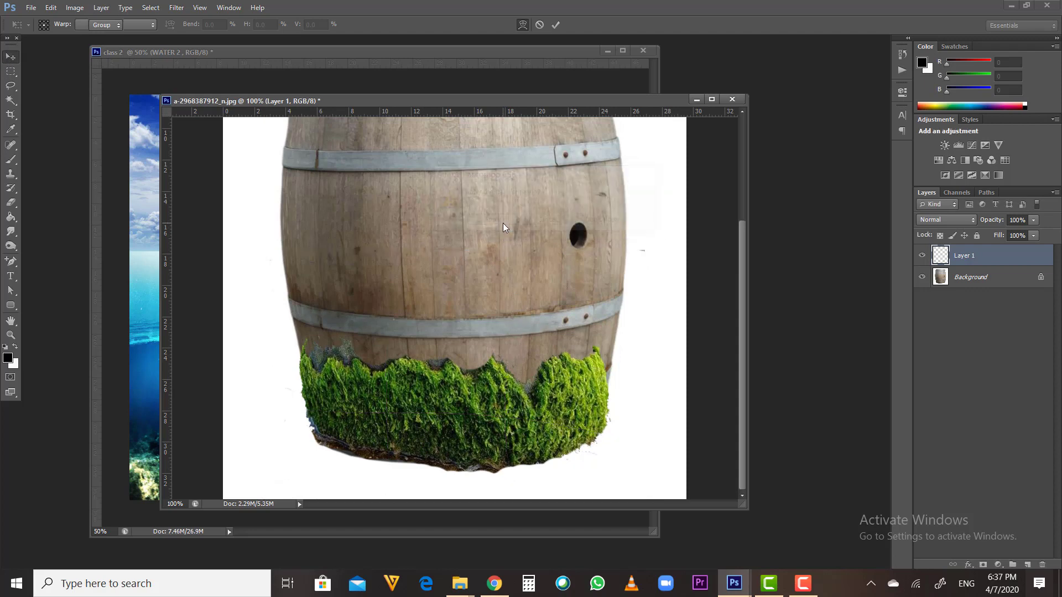
Convert the Background into regular layer Layer 0 and set Layer 1's blend mode to Hard Light
double_click(966, 281)
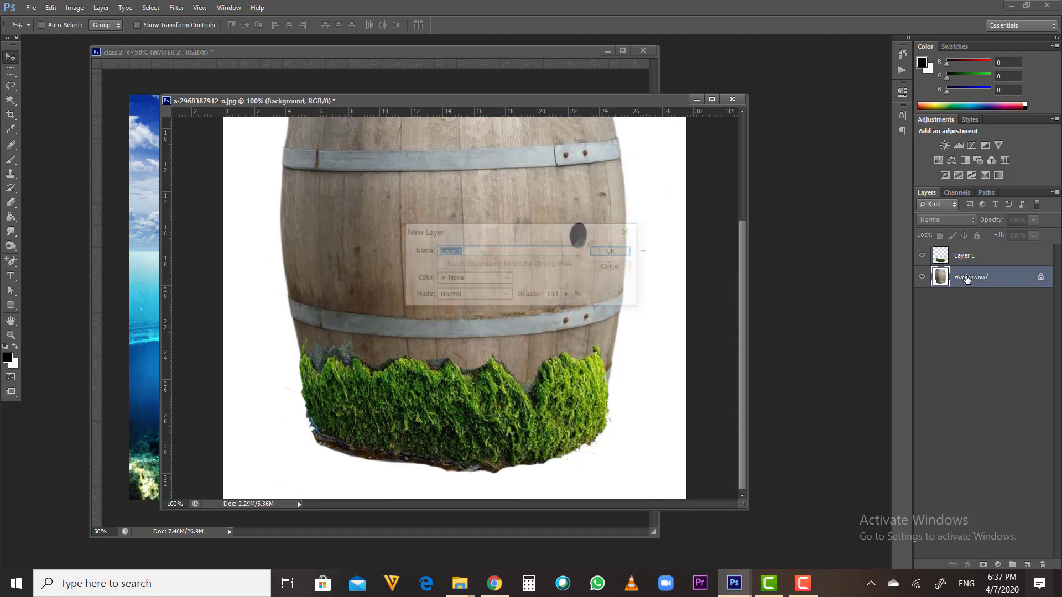
left_click(614, 250)
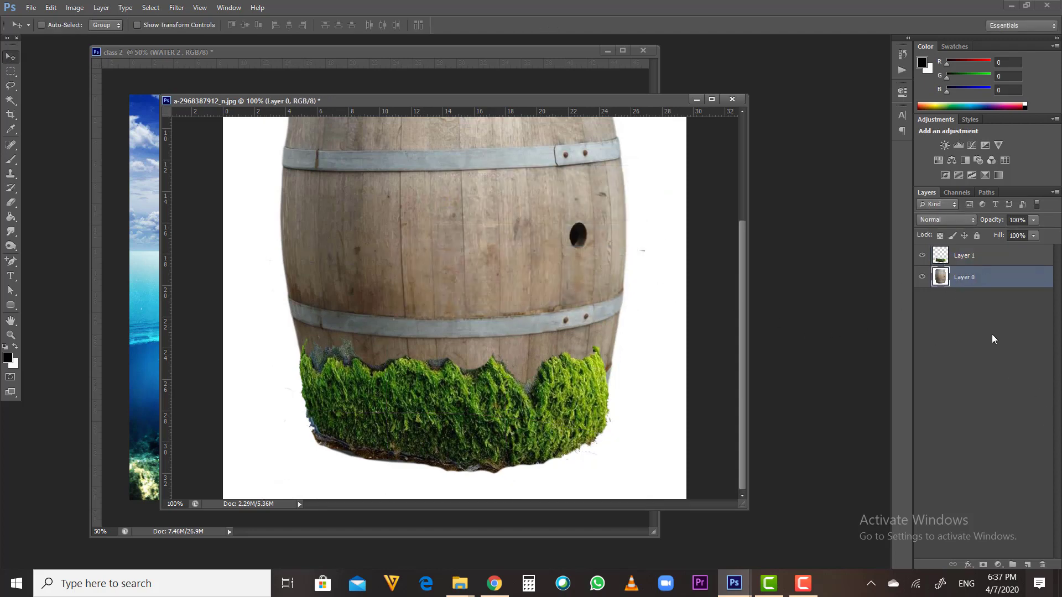
left_click(967, 256)
left_click(952, 222)
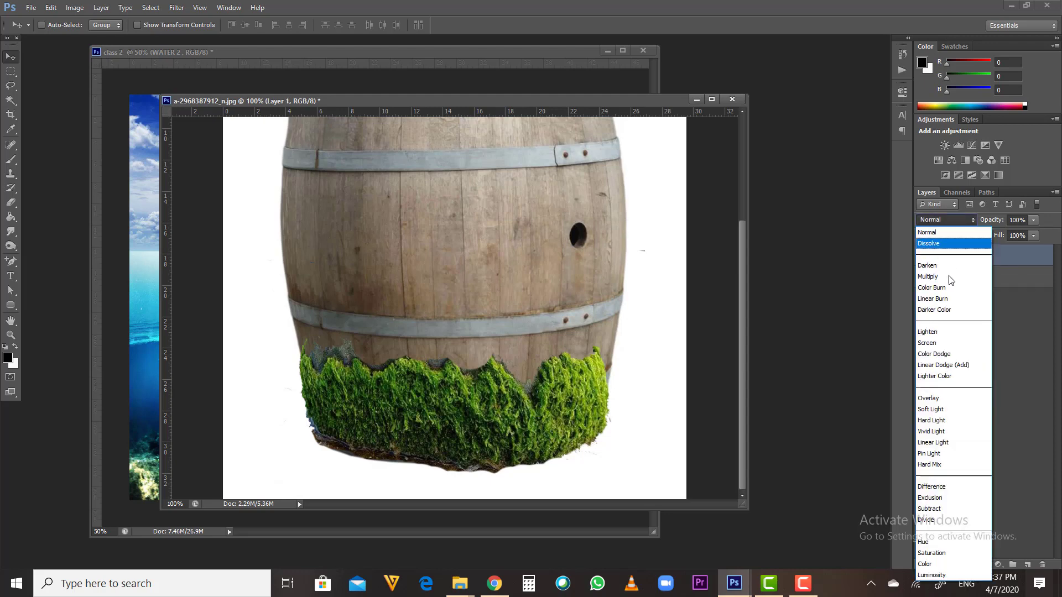
left_click(947, 419)
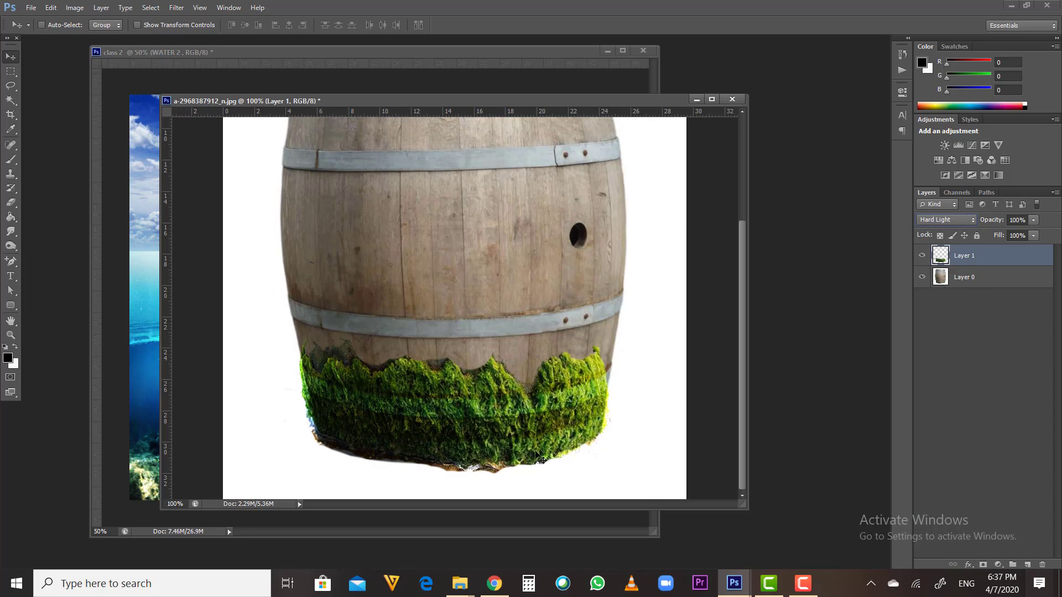
Distort the moss layer by pulling its upper-right corner outward to cover the barrel's right edge, and apply it
key("ctrl+t")
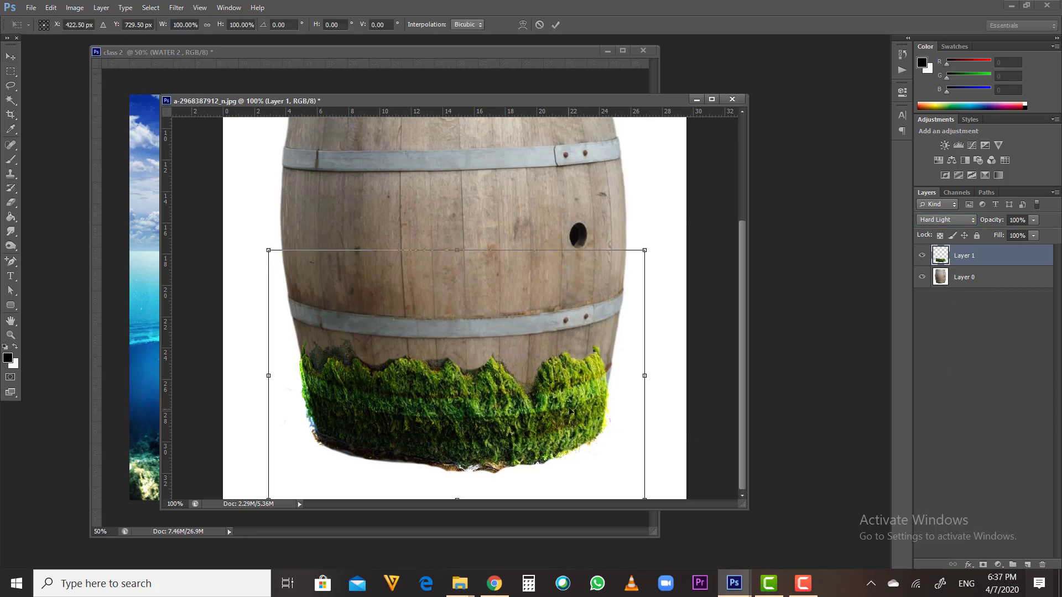
left_click_drag(647, 255, 670, 226)
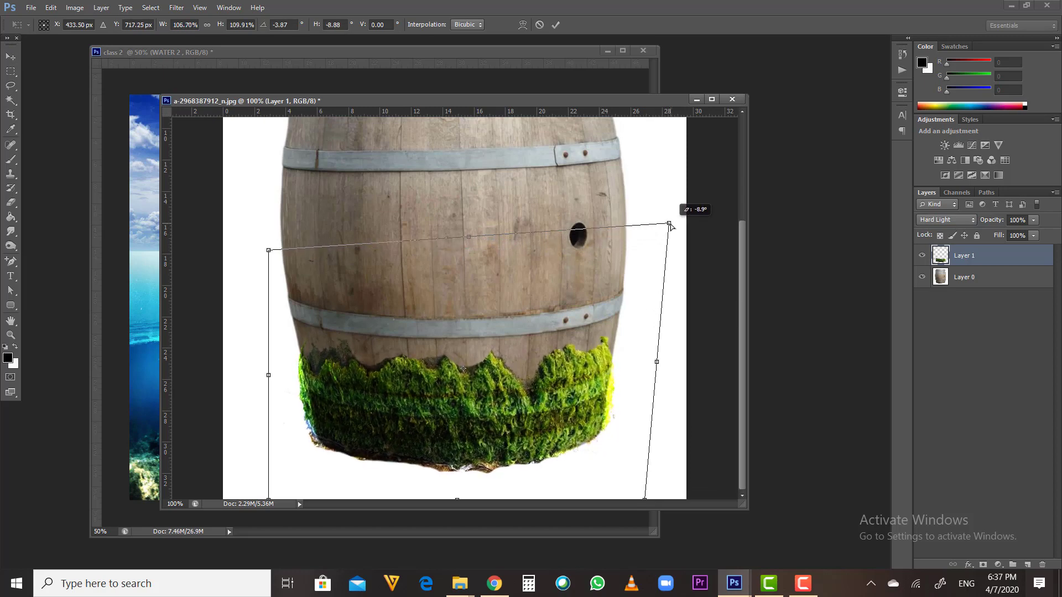
key("Return")
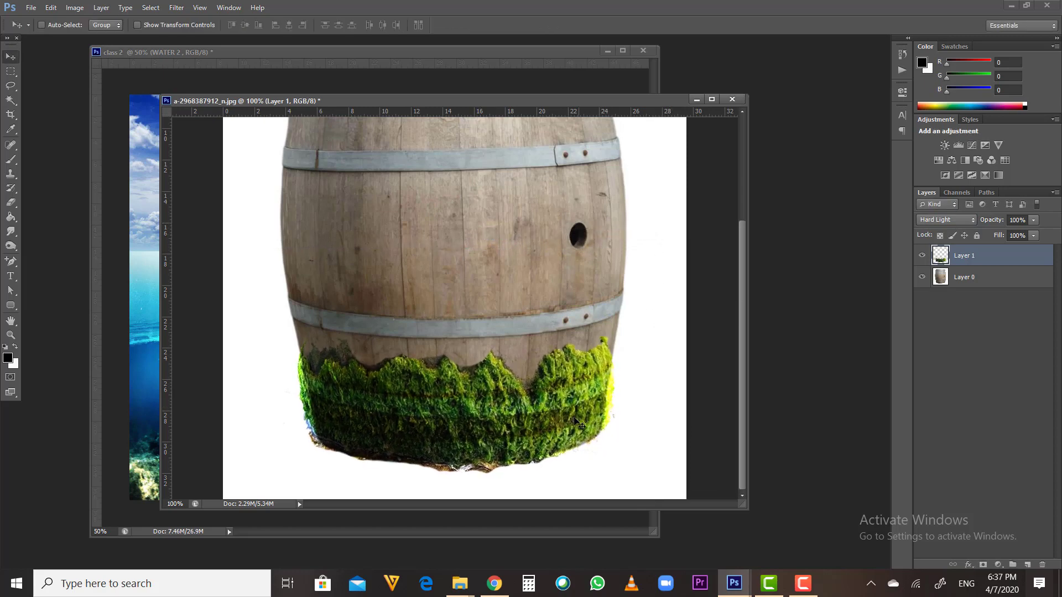
Merge the moss layer and the barrel layer into a single layer
left_click(562, 255, "alt")
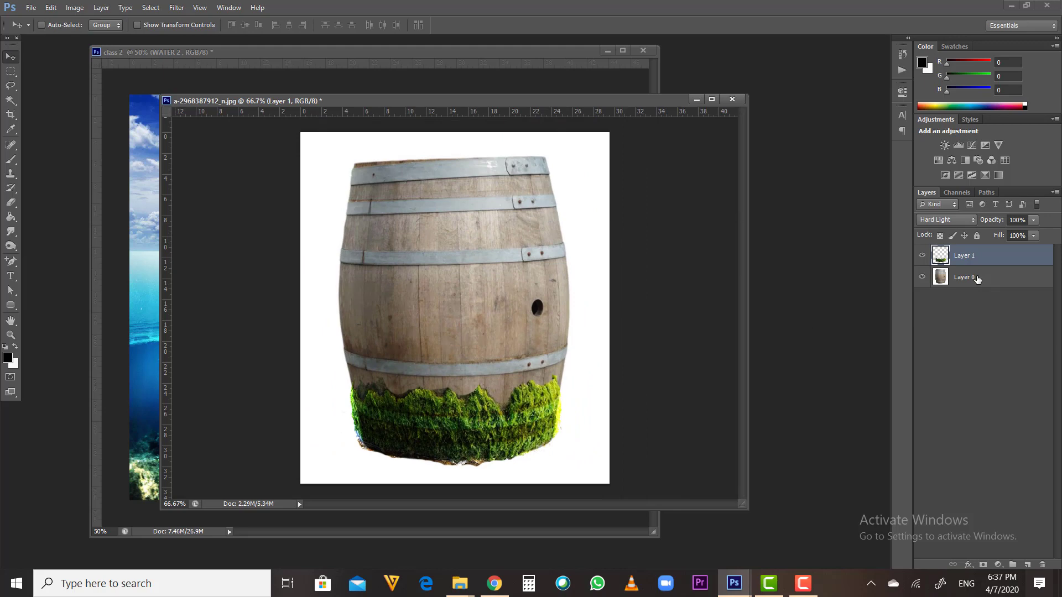
left_click(977, 279, "shift")
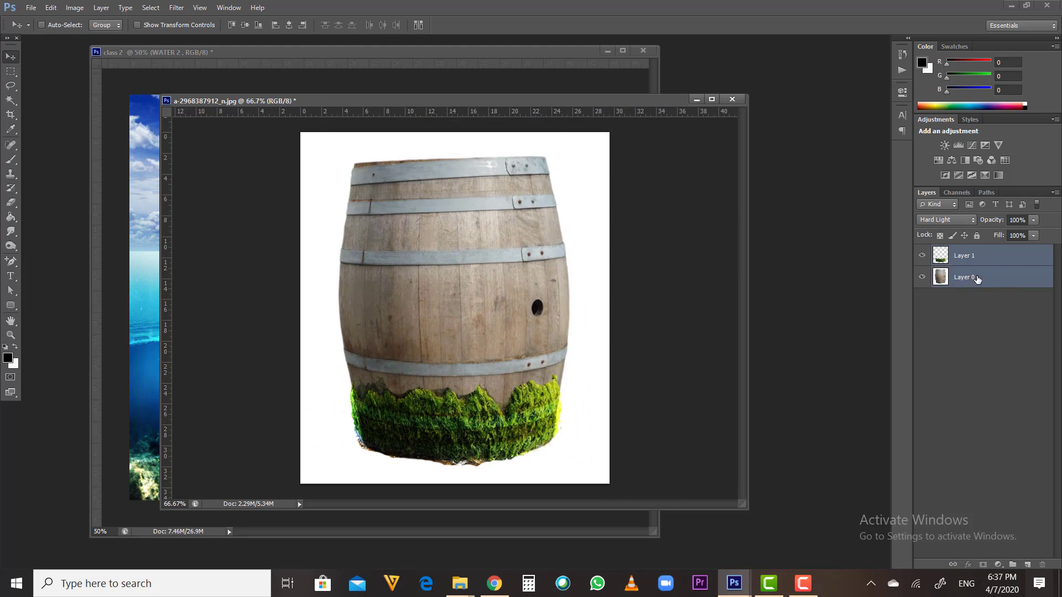
key("ctrl+e")
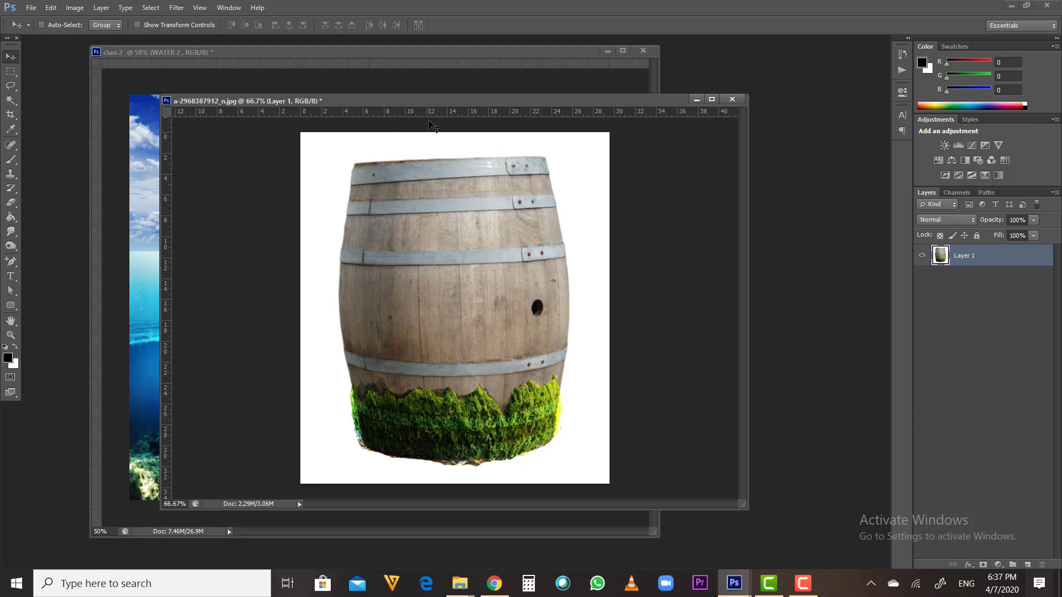
left_click_drag(432, 101, 628, 105)
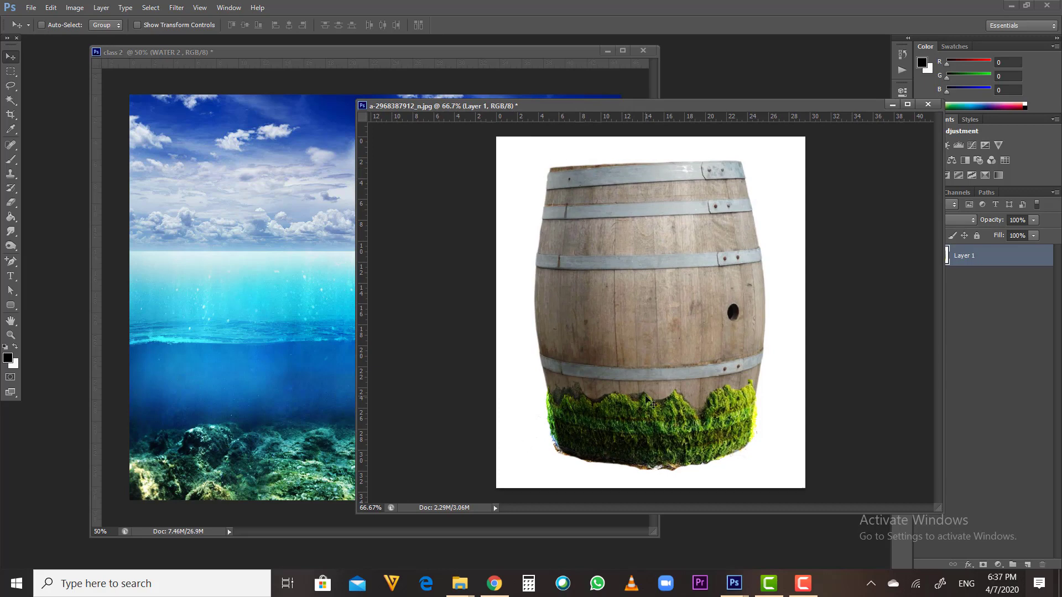
left_click_drag(687, 337, 407, 295)
key("ctrl+alt+z")
key("ctrl+alt+z")
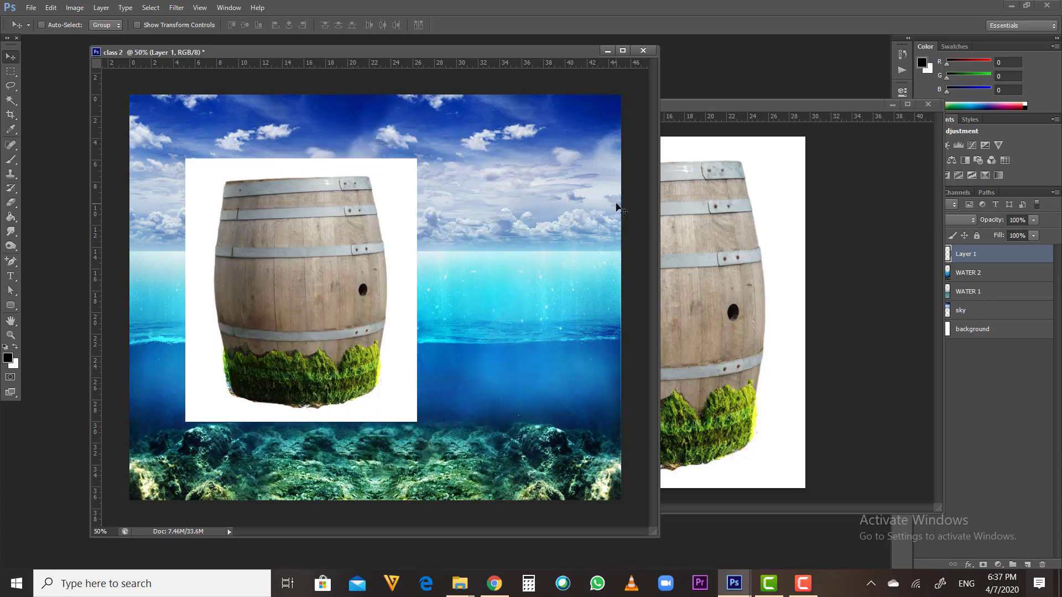
left_click_drag(774, 103, 618, 124)
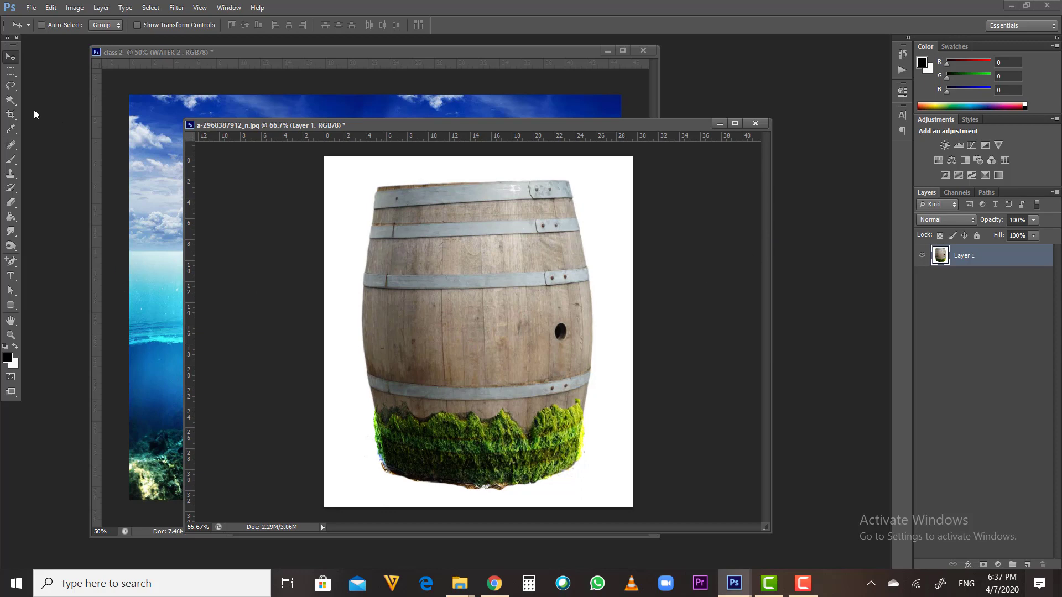
Delete the white background around the barrel using the Magic Wand with a tolerance of 30, and clear the selection
left_click(10, 100)
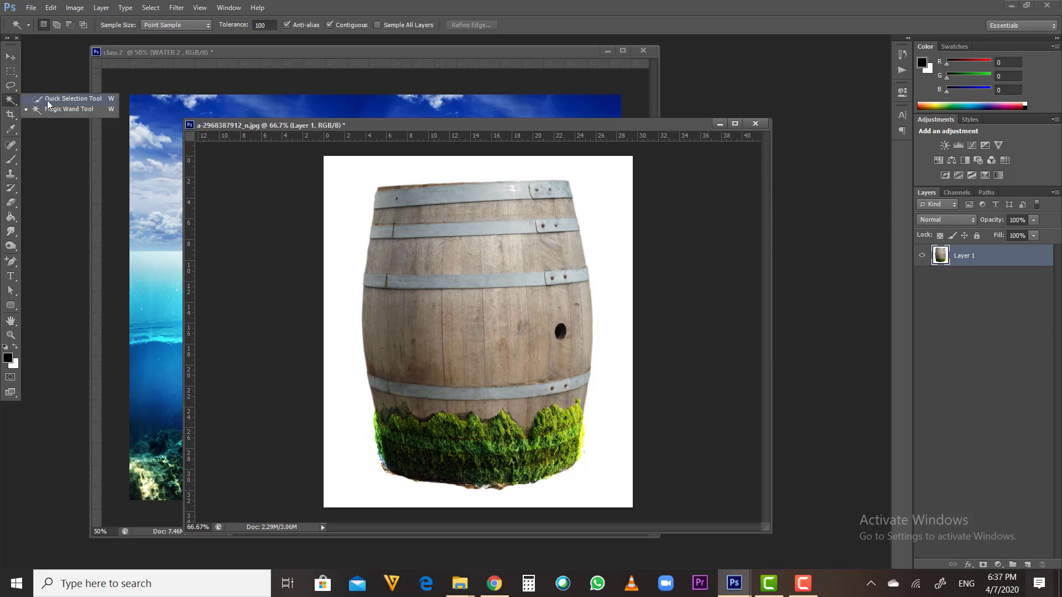
left_click(57, 110)
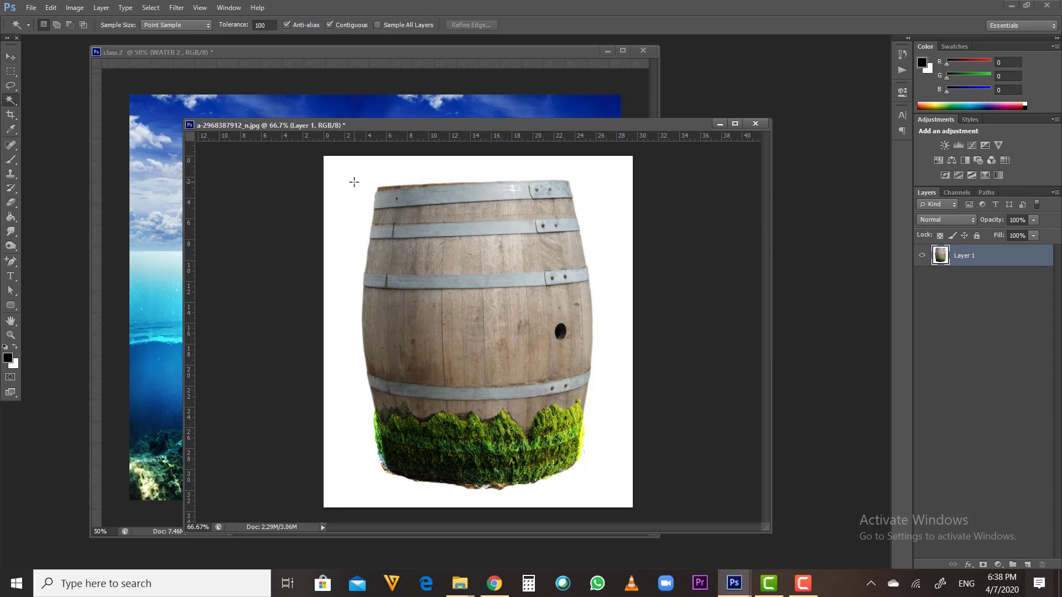
left_click(354, 182)
key("ctrl+d")
left_click(260, 25)
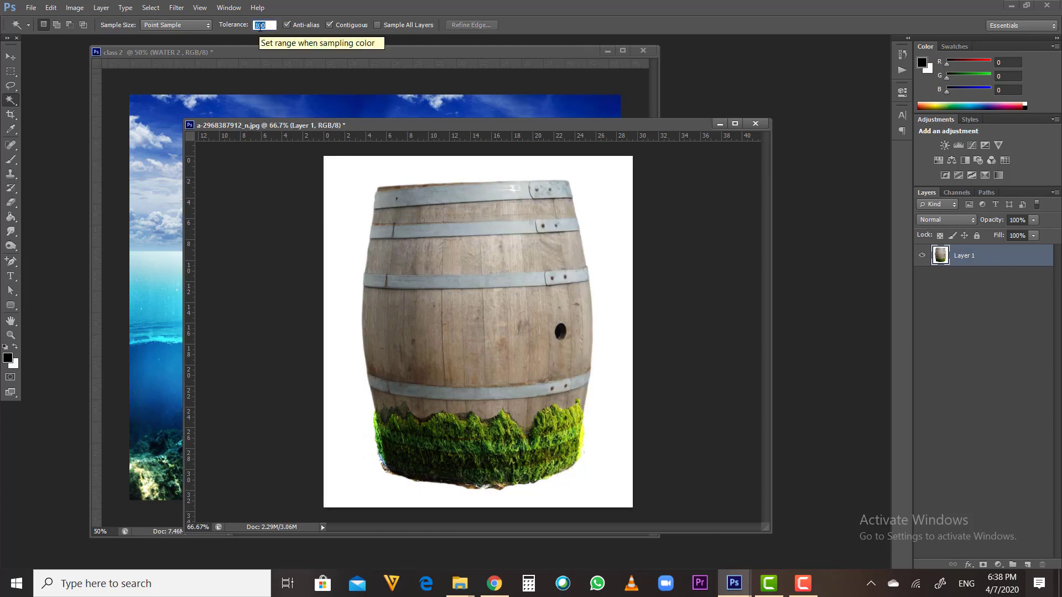
type("30")
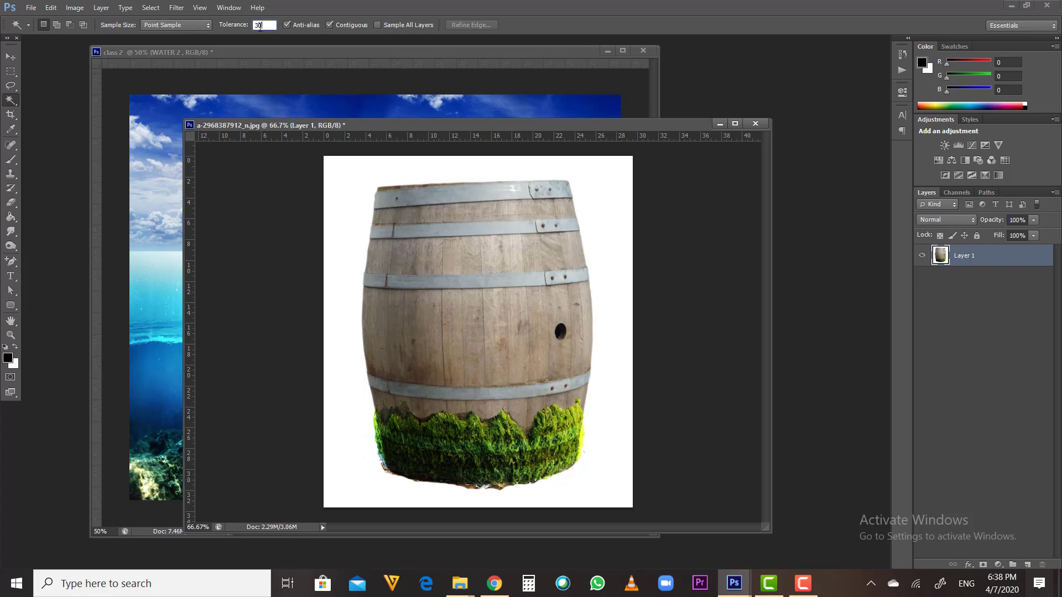
left_click(11, 57)
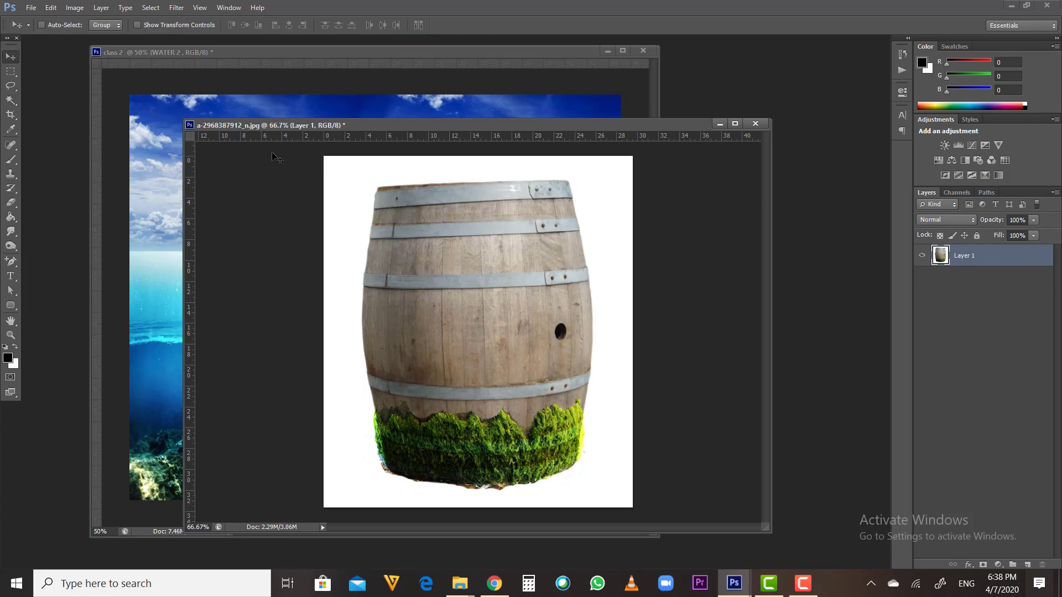
left_click(11, 100)
left_click(349, 203)
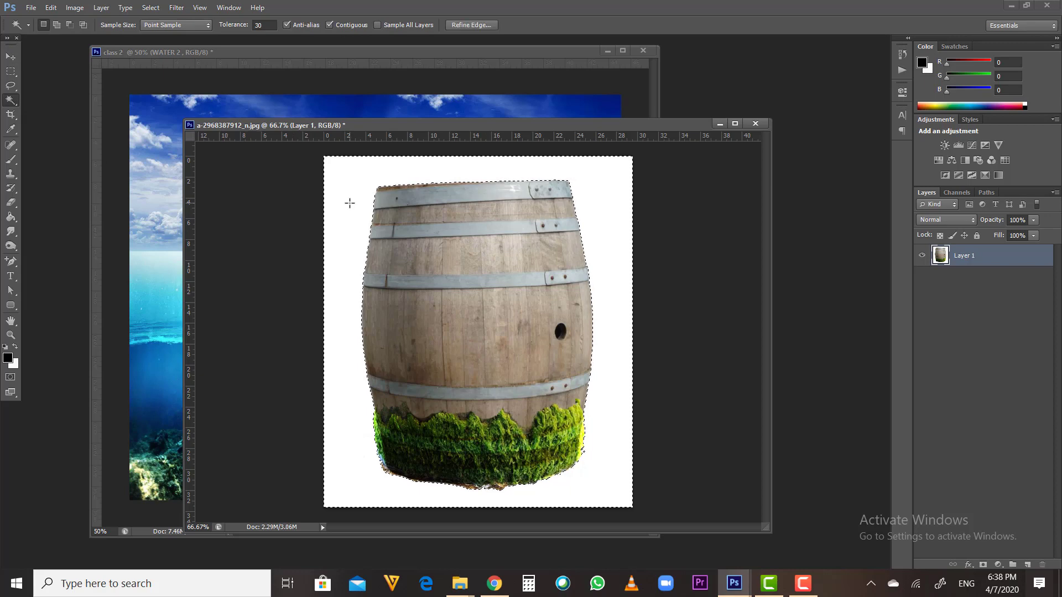
key("Delete")
left_click(14, 57)
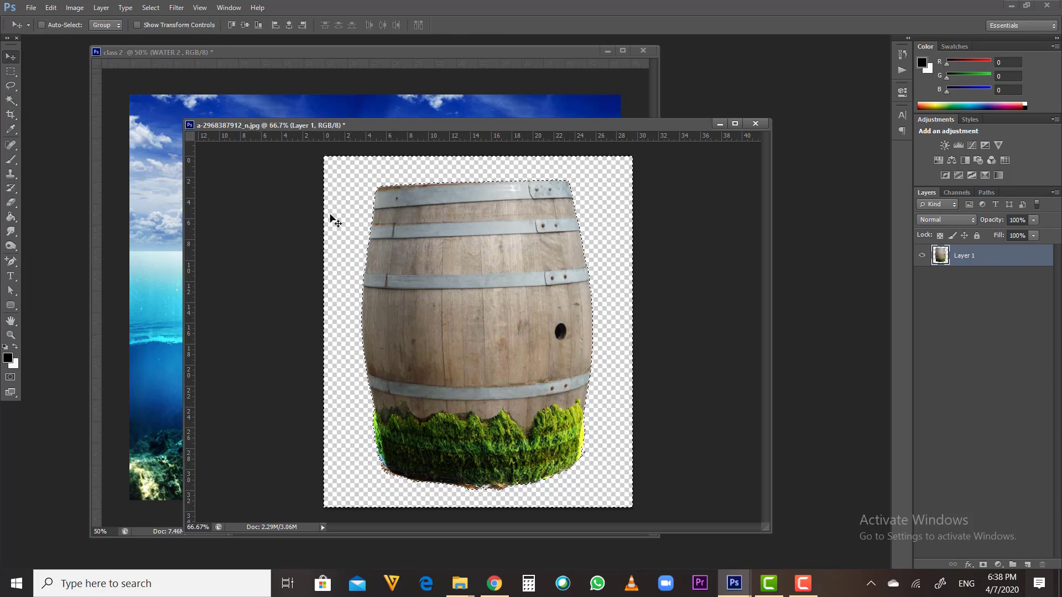
key("ctrl+d")
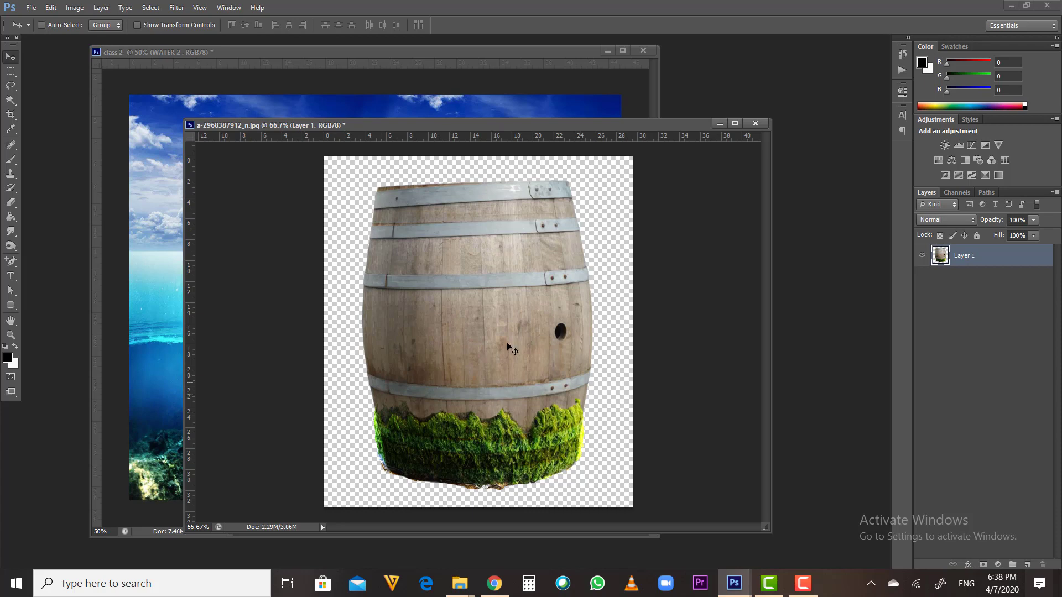
Copy the cut-out barrel into the class 2 document and close the barrel image without saving
left_click_drag(549, 127, 684, 115)
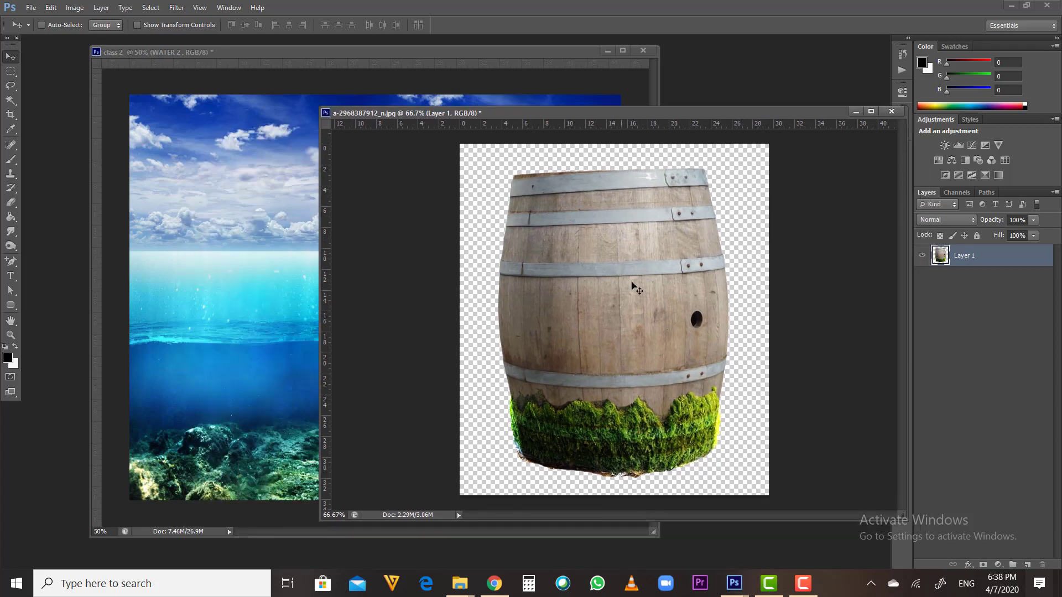
left_click_drag(623, 270, 290, 301)
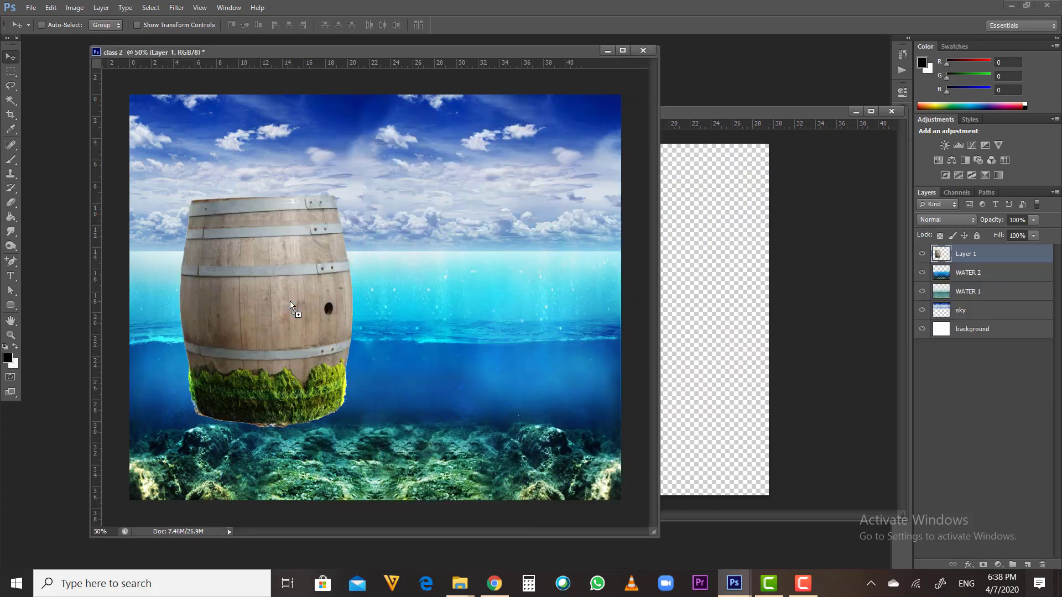
left_click(891, 111)
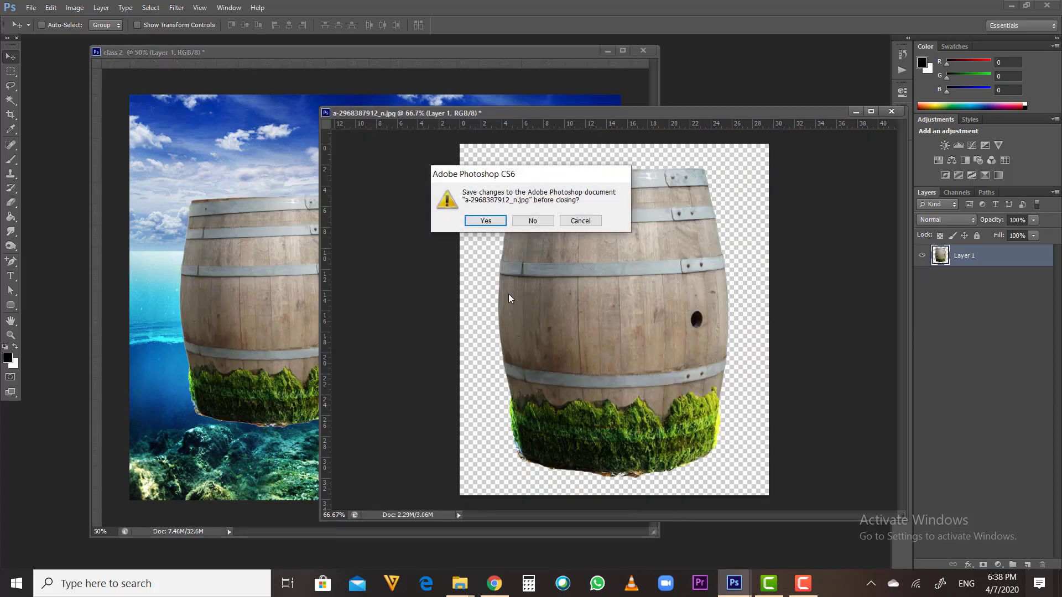
left_click(532, 220)
Scale the barrel to about 68% in width and height and place it near the canvas centre with its base at the waterline
left_click_drag(277, 256, 436, 233)
left_click_drag(371, 245, 359, 265)
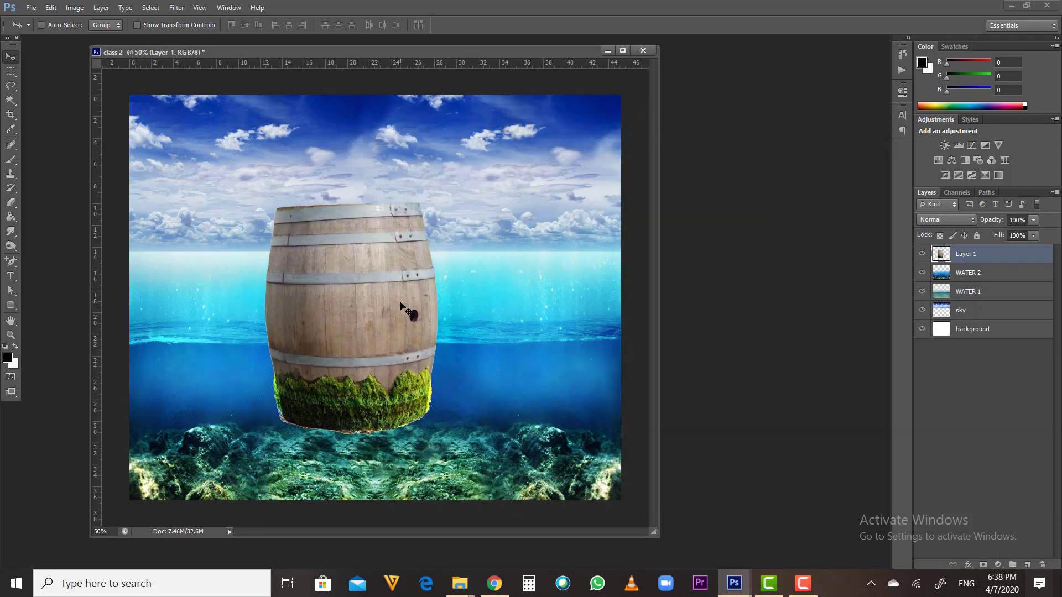
left_click_drag(404, 322, 475, 280)
left_click_drag(655, 535, 754, 552)
key("ctrl+t")
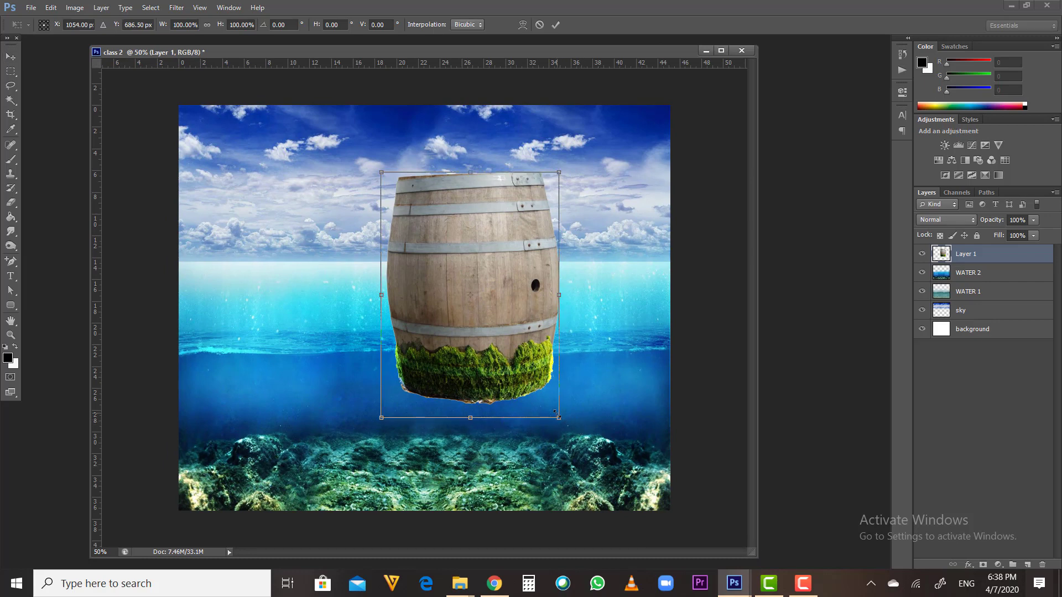
left_click_drag(564, 421, 525, 368)
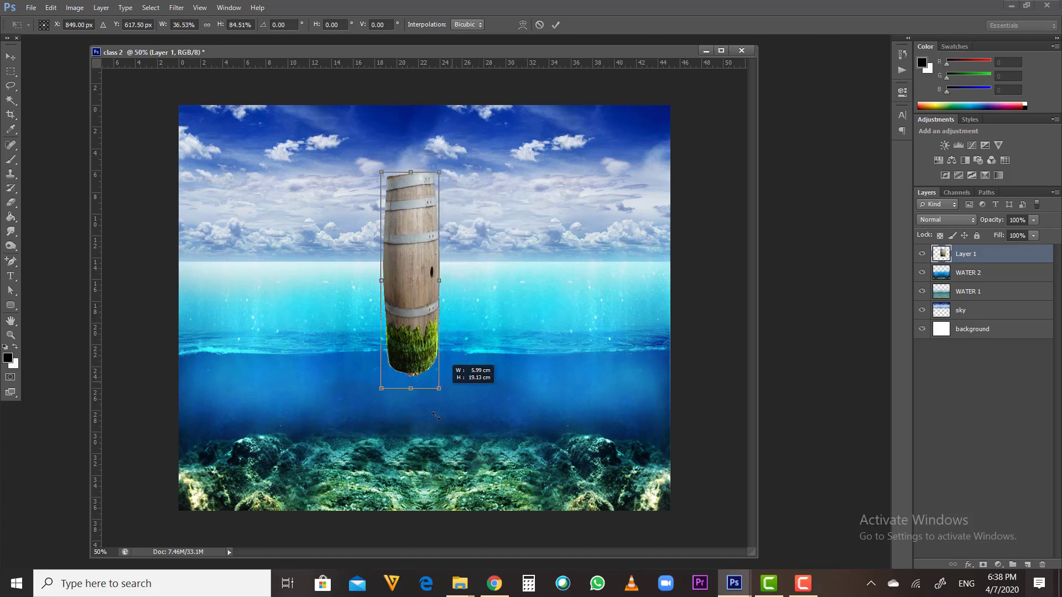
left_click_drag(435, 415, 515, 358)
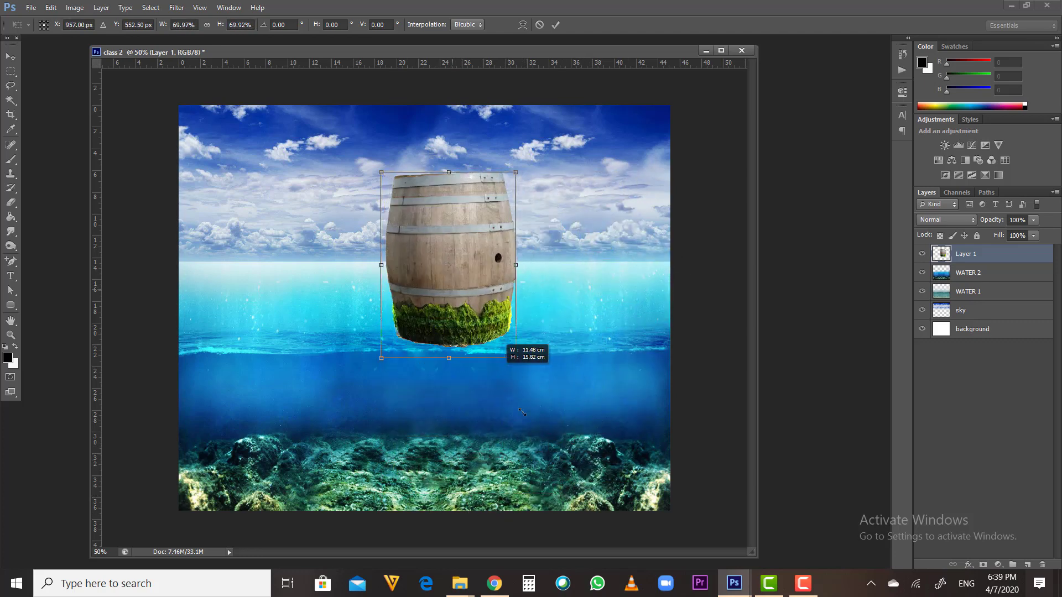
left_click_drag(522, 412, 481, 361)
left_click_drag(473, 275, 446, 297)
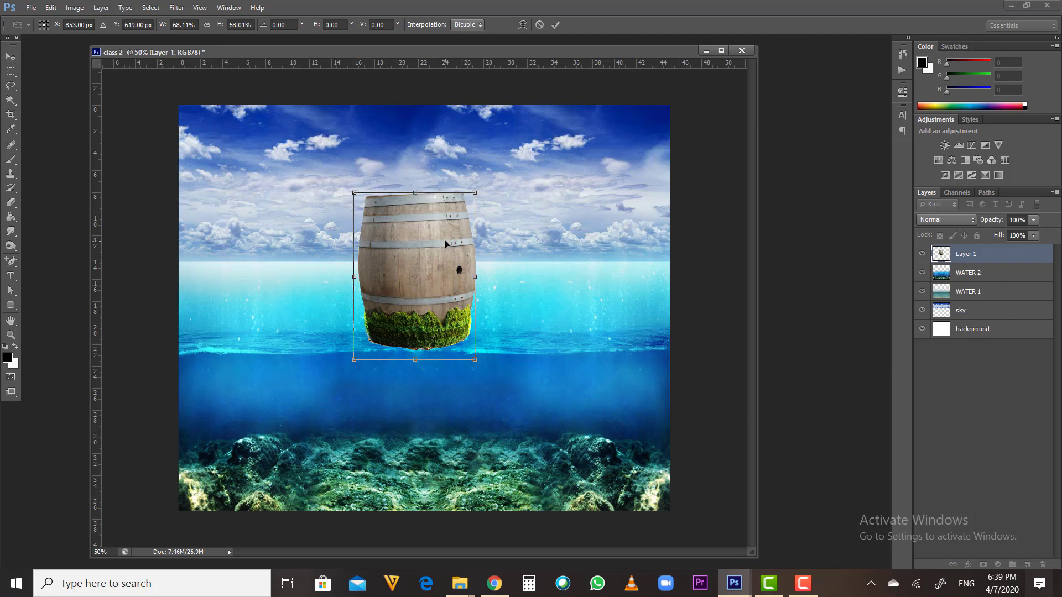
Rotate the barrel about 30.5° clockwise, apply the transformation, and shift it about 1.27 cm right and 0.53 cm up
left_click_drag(486, 178, 533, 227)
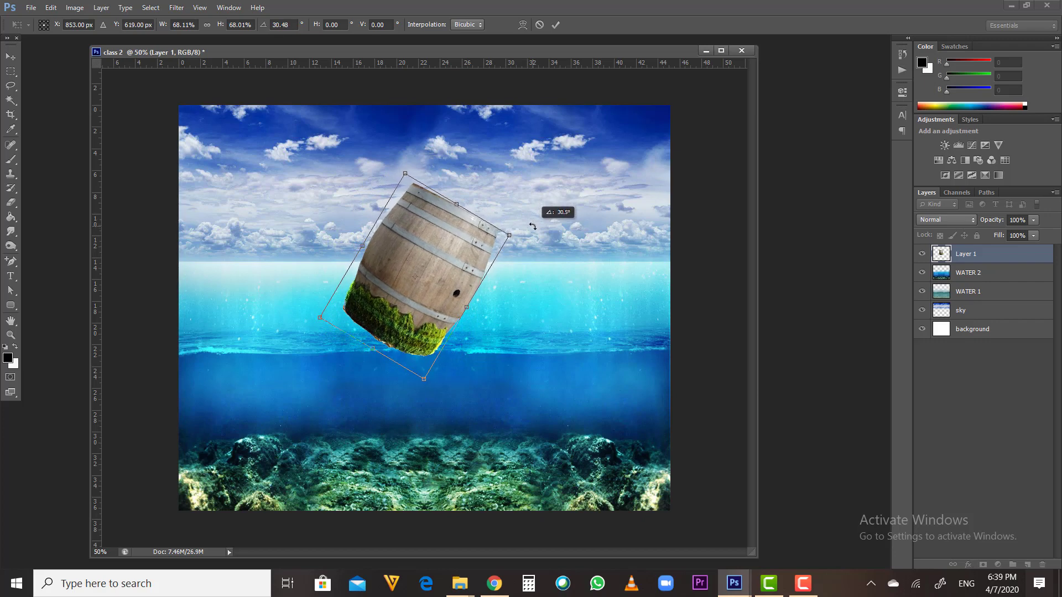
left_click(8, 59)
left_click(489, 223)
mouse_move(430, 309)
left_mouse_down()
mouse_move(438, 293)
mouse_move(457, 310)
mouse_move(426, 301)
mouse_move(444, 308)
left_mouse_up()
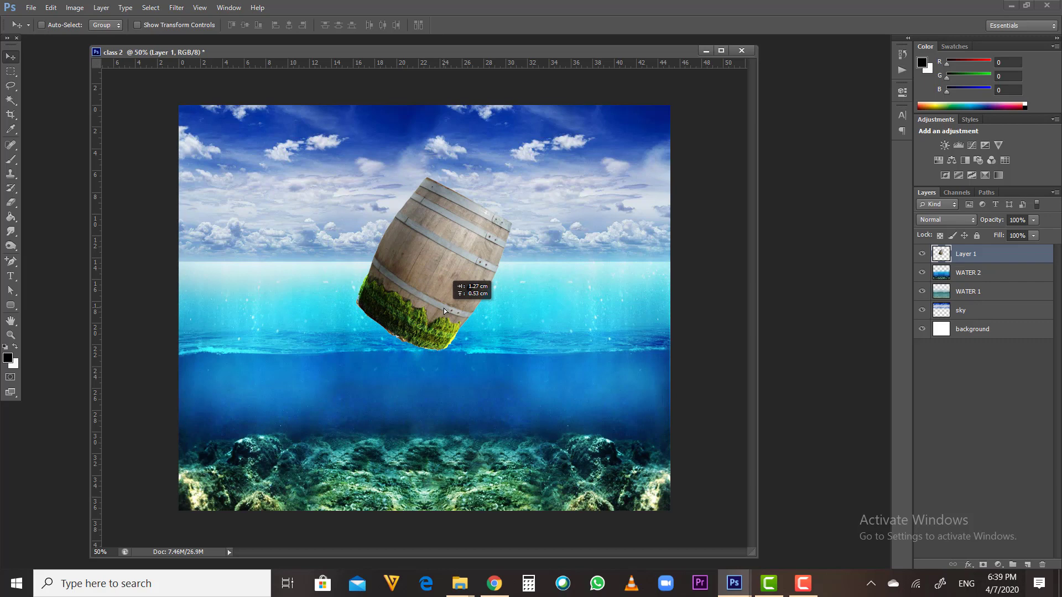
left_click_drag(443, 307, 443, 307)
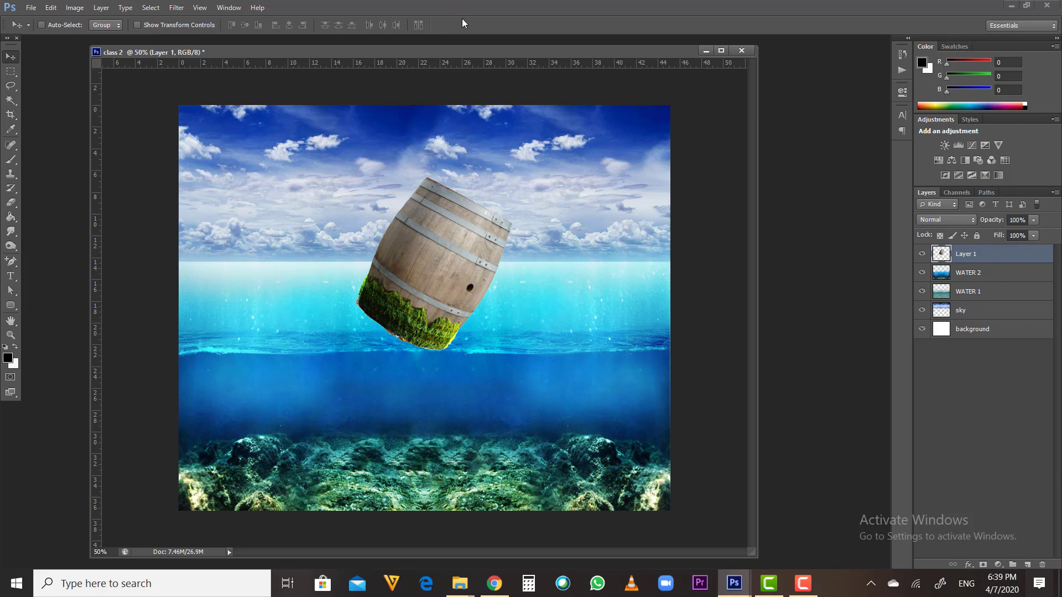
left_click(808, 595)
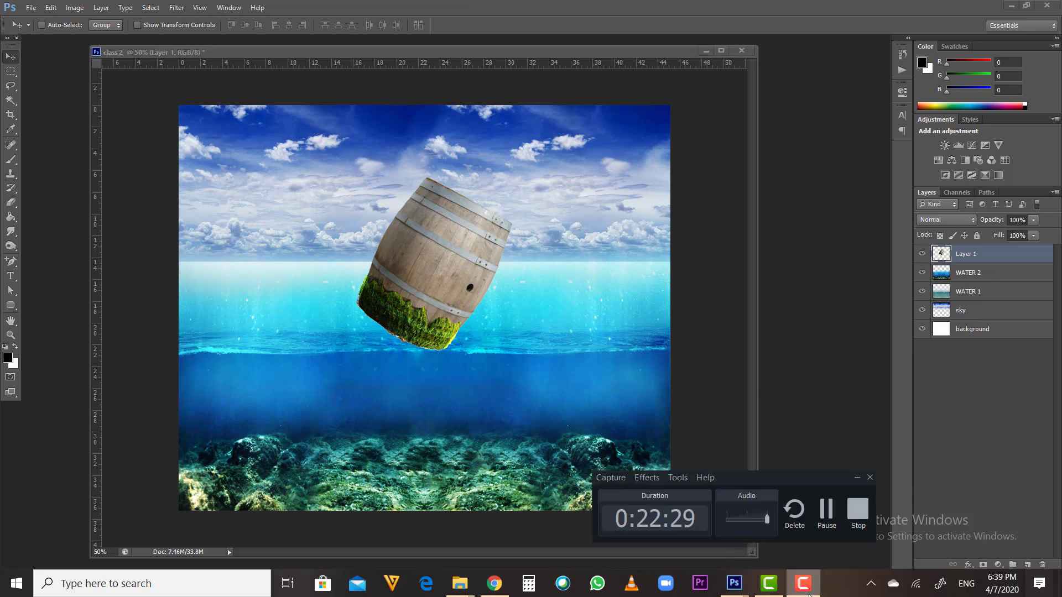
left_click(859, 479)
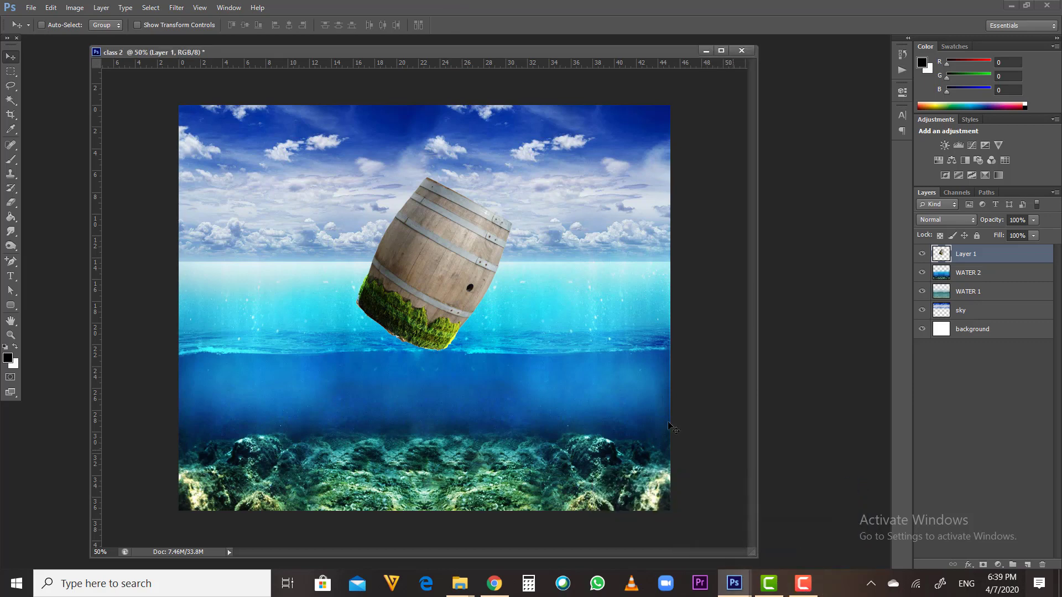
left_click(809, 583)
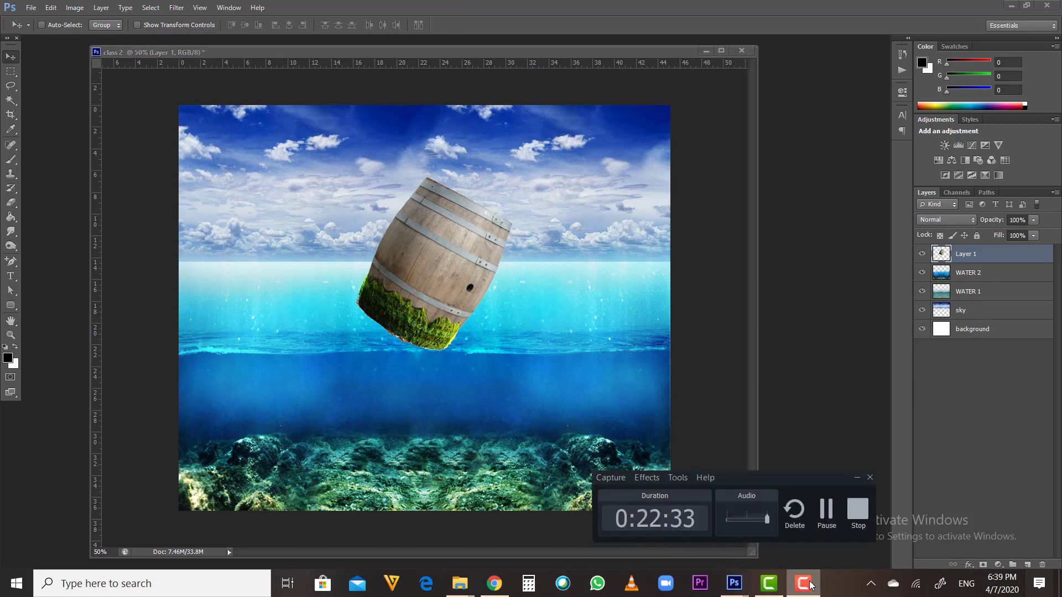
left_click(808, 583)
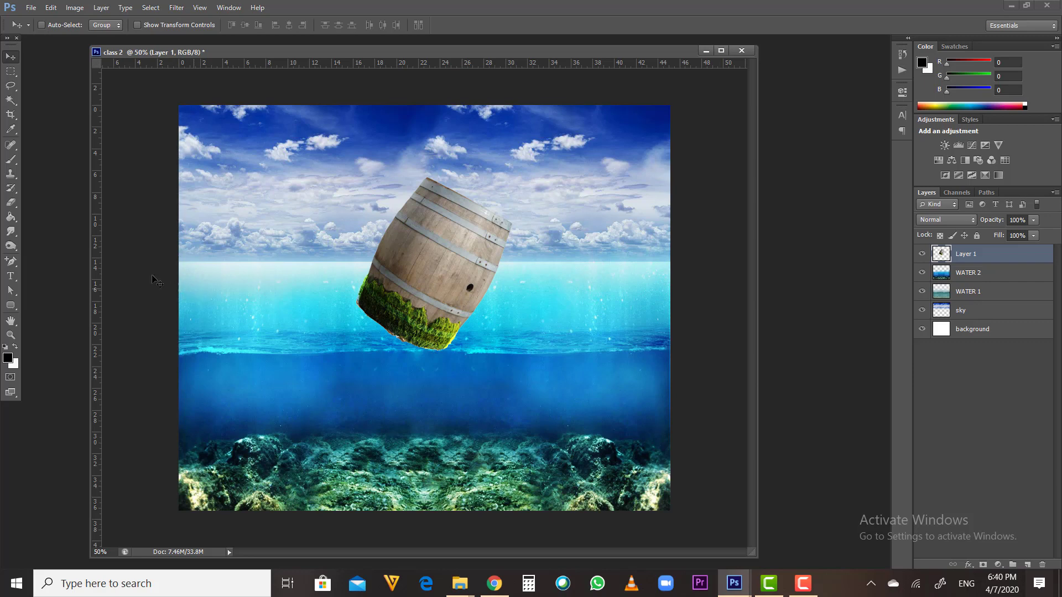
Select the part of the barrel above the horizon with a rectangular marquee, cut it, and paste it onto a new layer
left_click(11, 72)
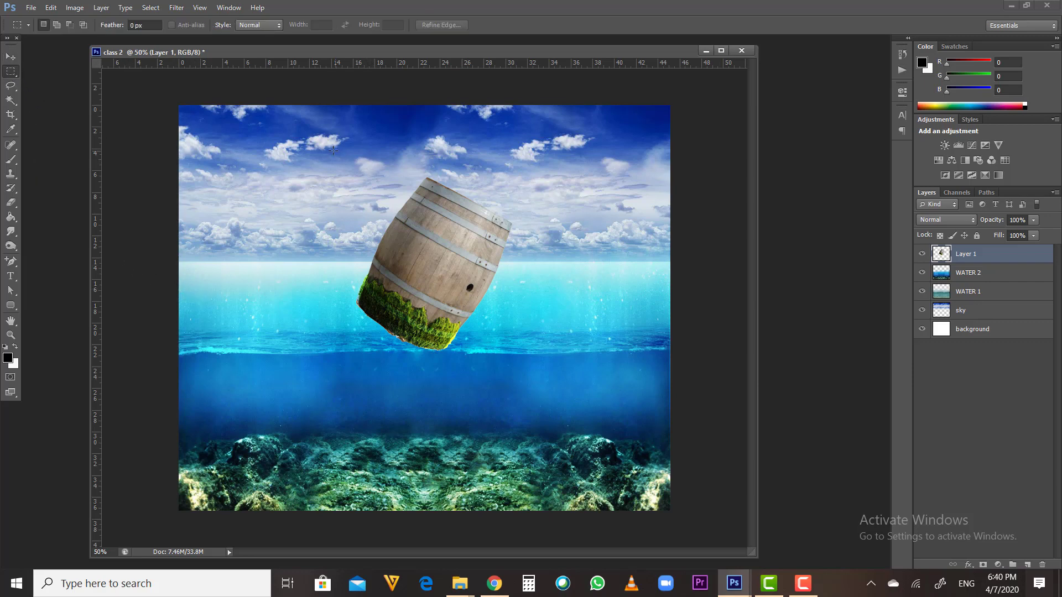
left_click_drag(317, 138, 534, 261)
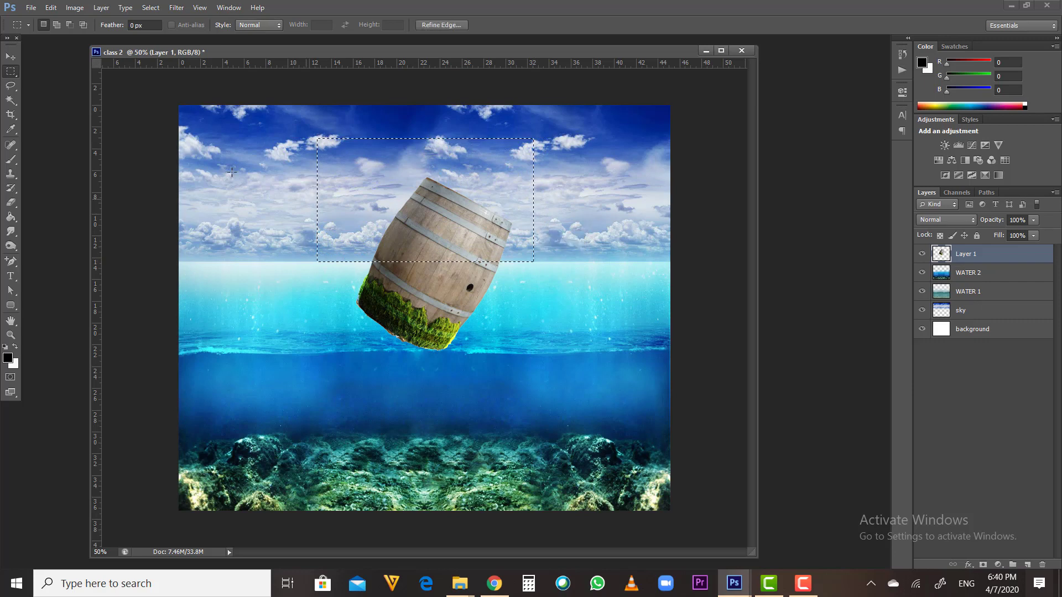
right_click(10, 73)
left_click(64, 72)
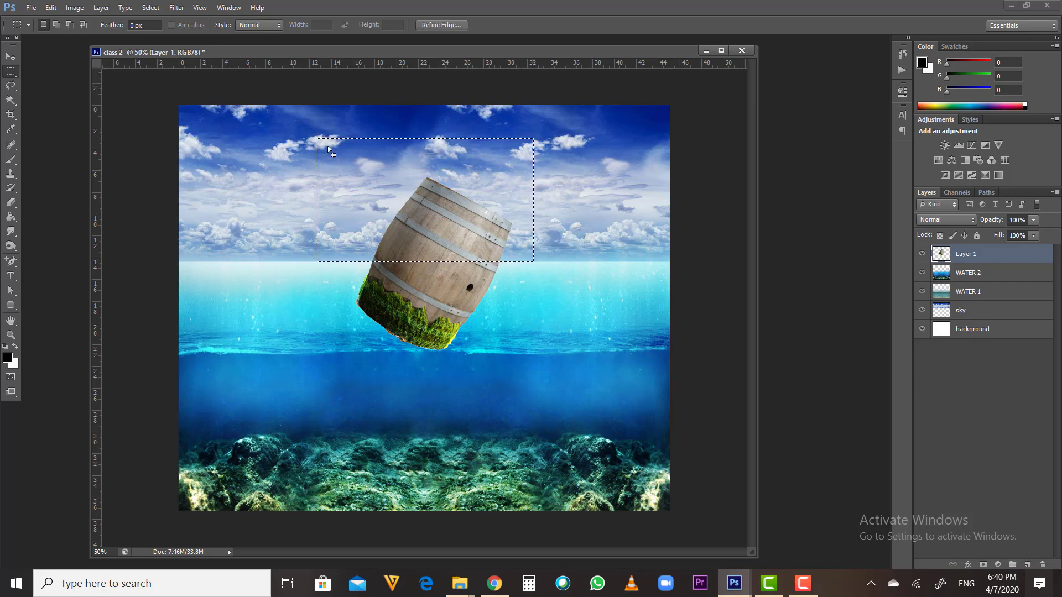
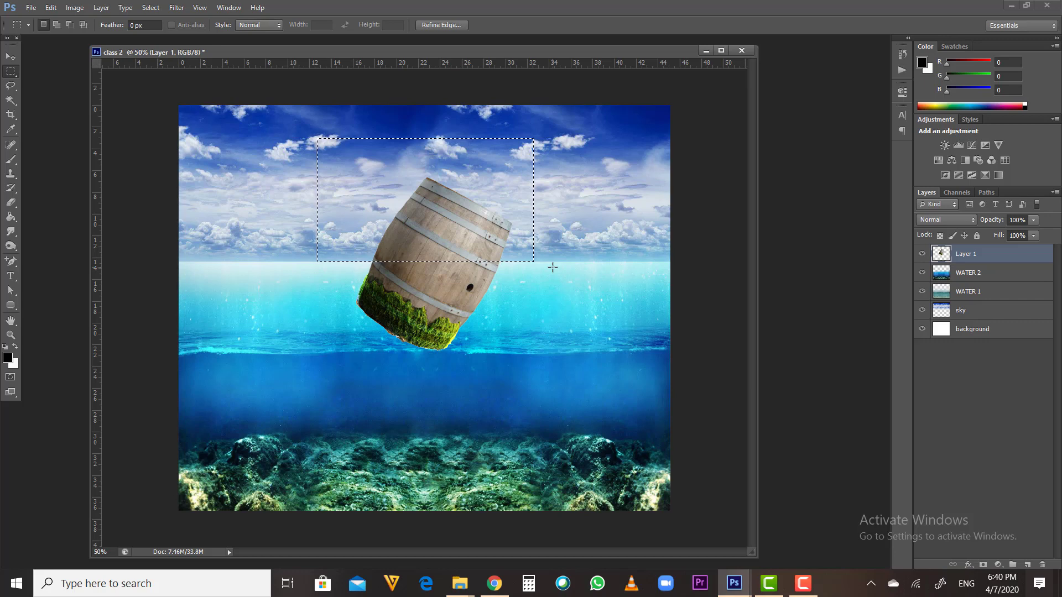
key("ctrl+x")
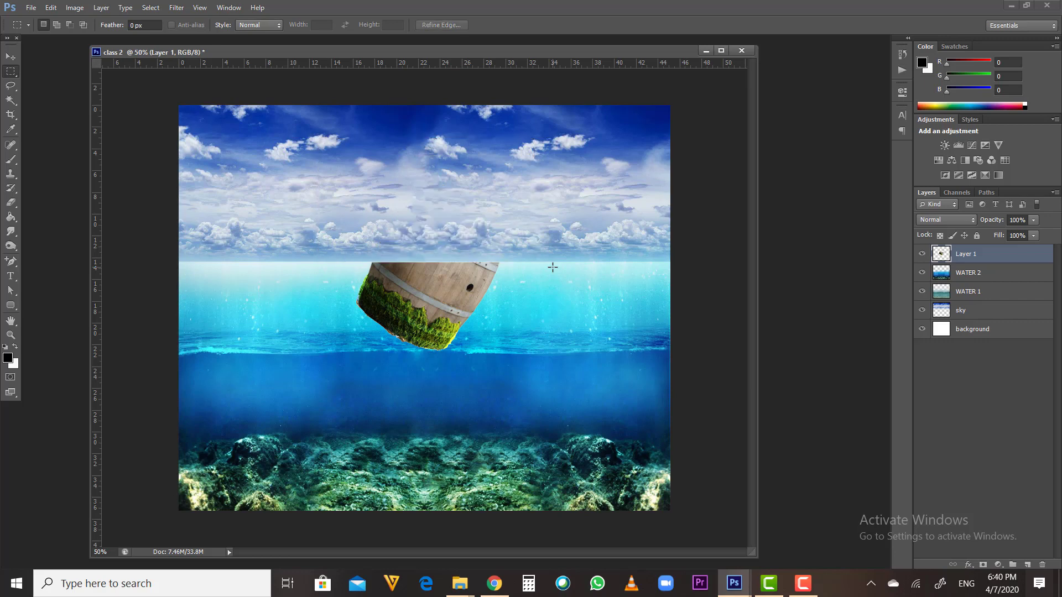
key("ctrl+v")
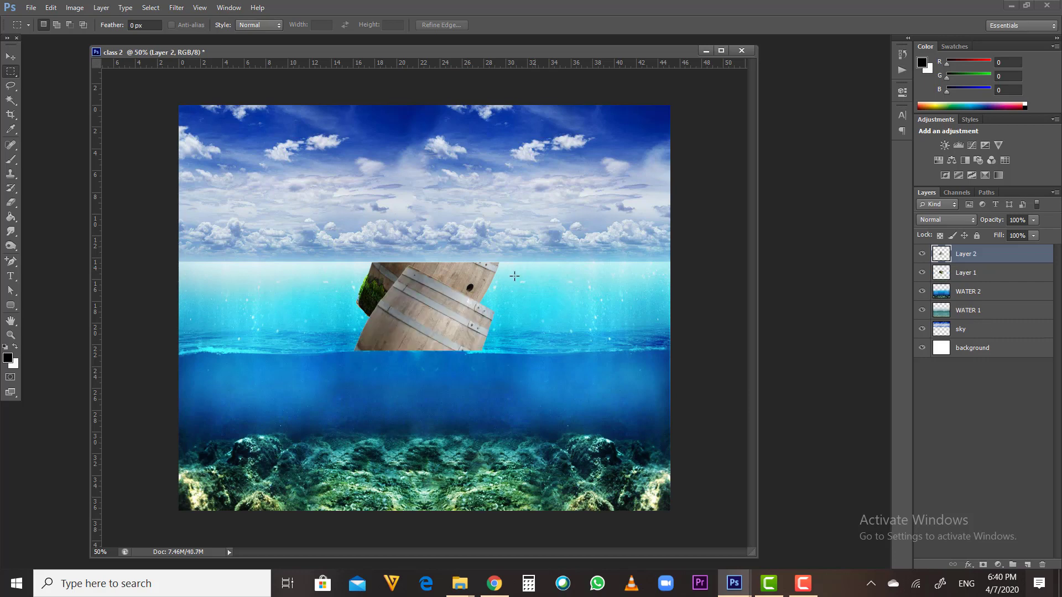
Move the pasted upper barrel part up into the sky, clear of the lower part, and rename its layer UPER
left_click(7, 57)
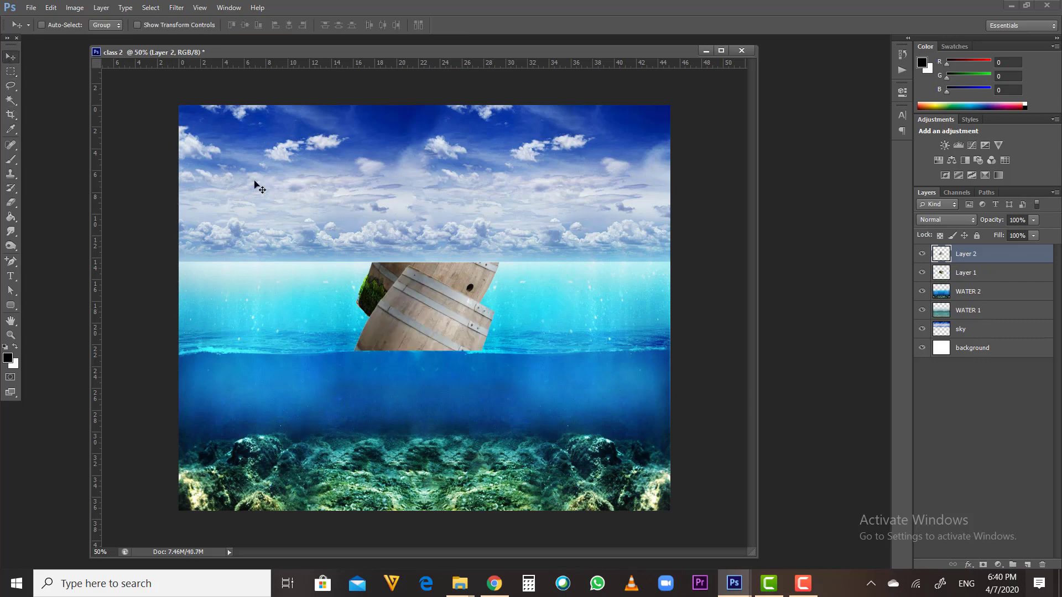
left_click_drag(410, 311, 435, 208)
double_click(965, 255)
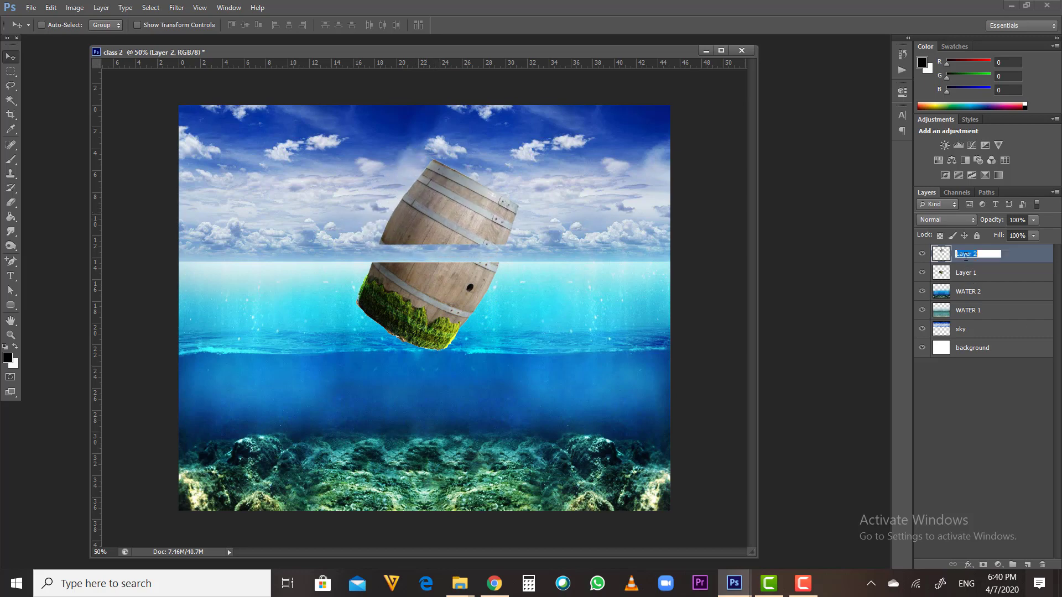
type("UPP")
type("R")
key("Return")
Rename Layer 1, which holds the lower barrel part, as LOWER
double_click(968, 272)
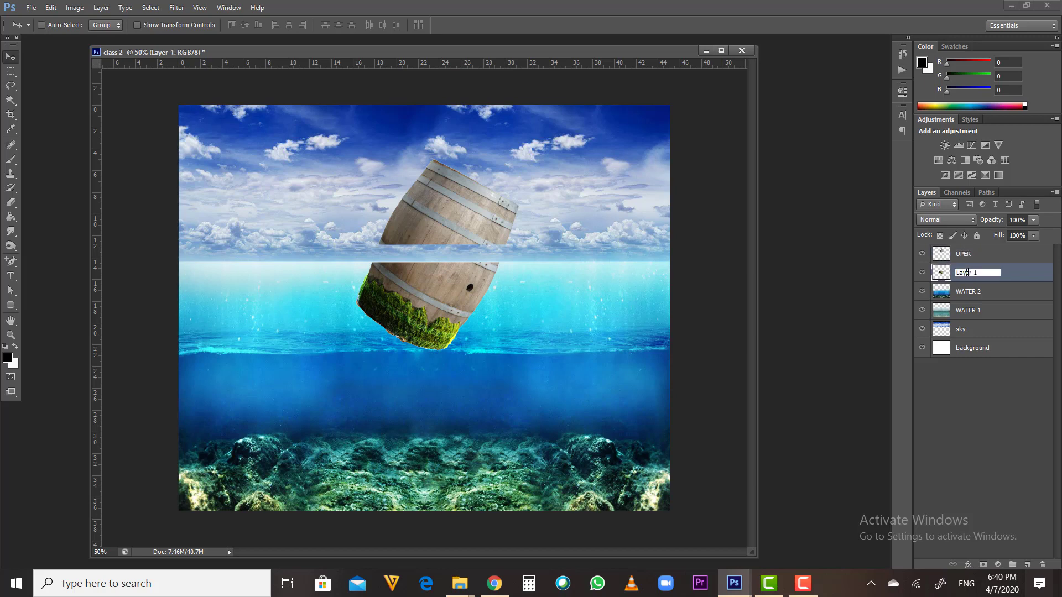
double_click(968, 272)
left_click(967, 272)
key("ctrl+a")
type("LOWER")
key("Return")
Scale the UPER barrel part to about 94% and lower it to just above the horizon, applying the transformation
left_click(943, 253)
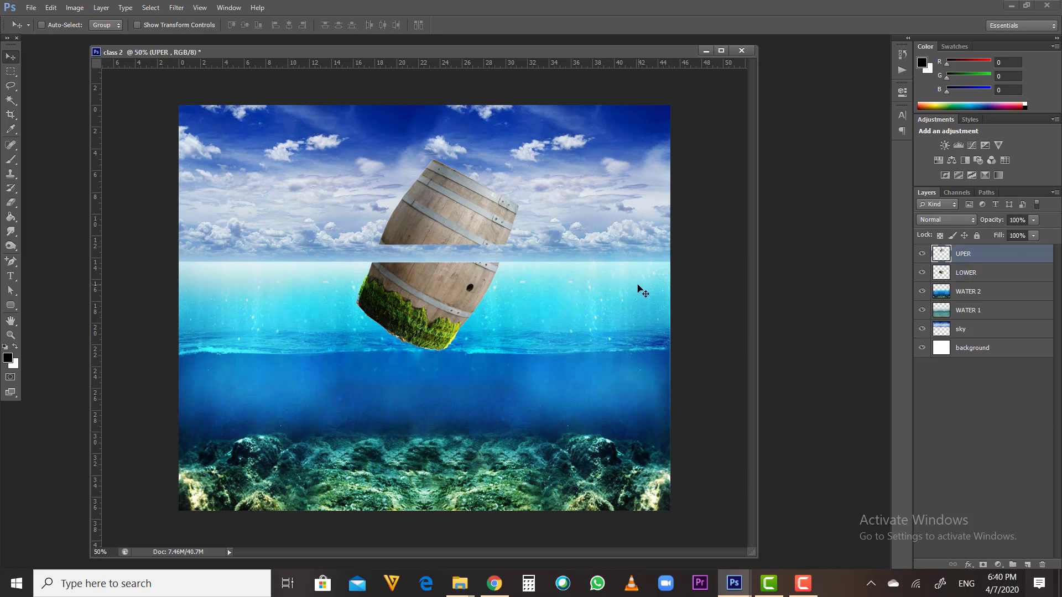
key("ctrl+t")
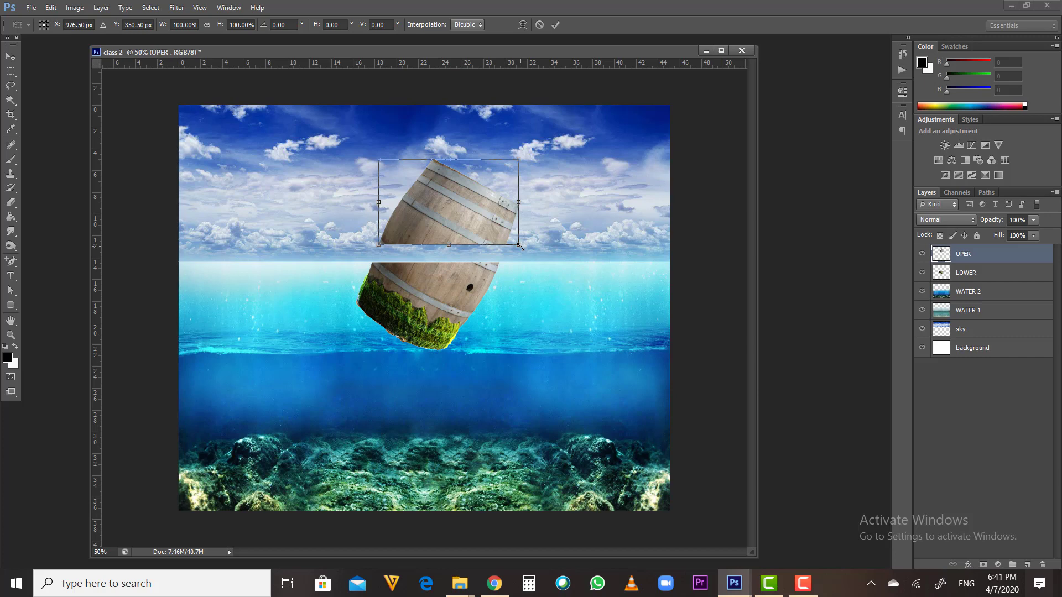
left_click_drag(520, 246, 510, 239)
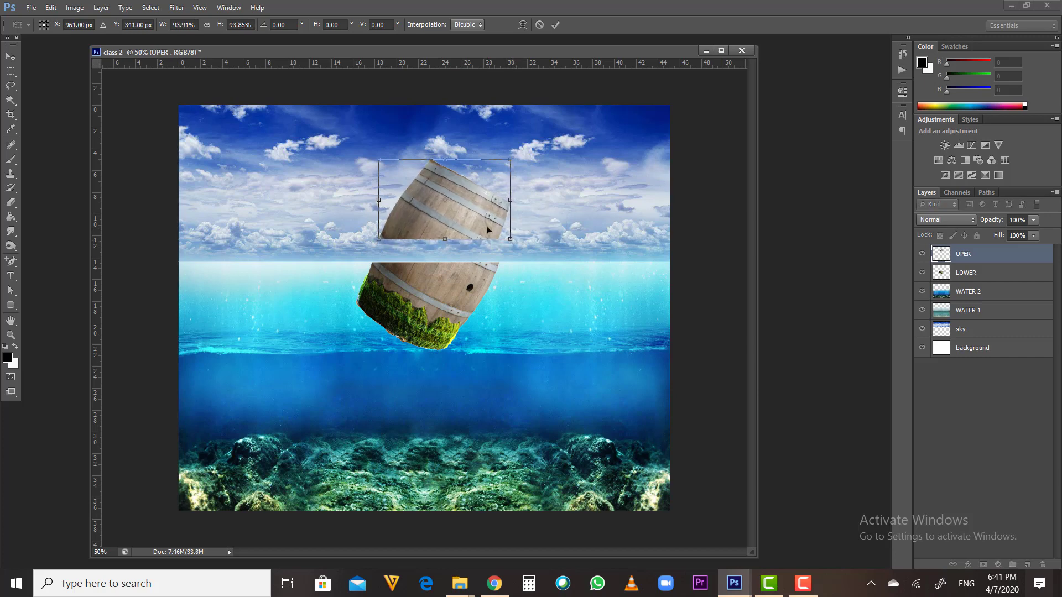
left_click_drag(461, 199, 456, 218)
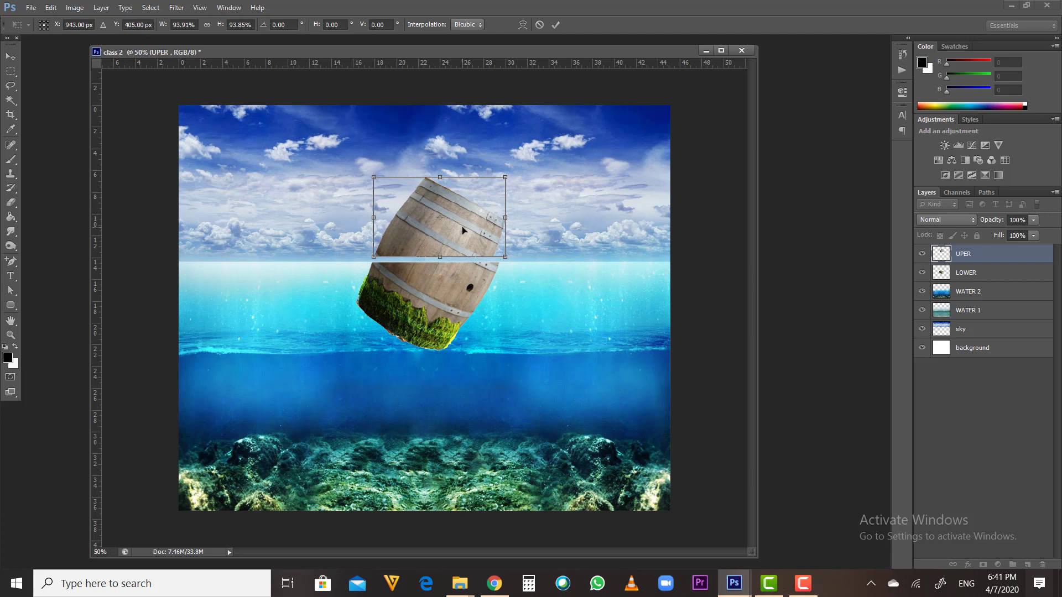
key("Return")
Shift the LOWER barrel part 20 px left and 22 px down with Free Transform and apply it
left_click(959, 273)
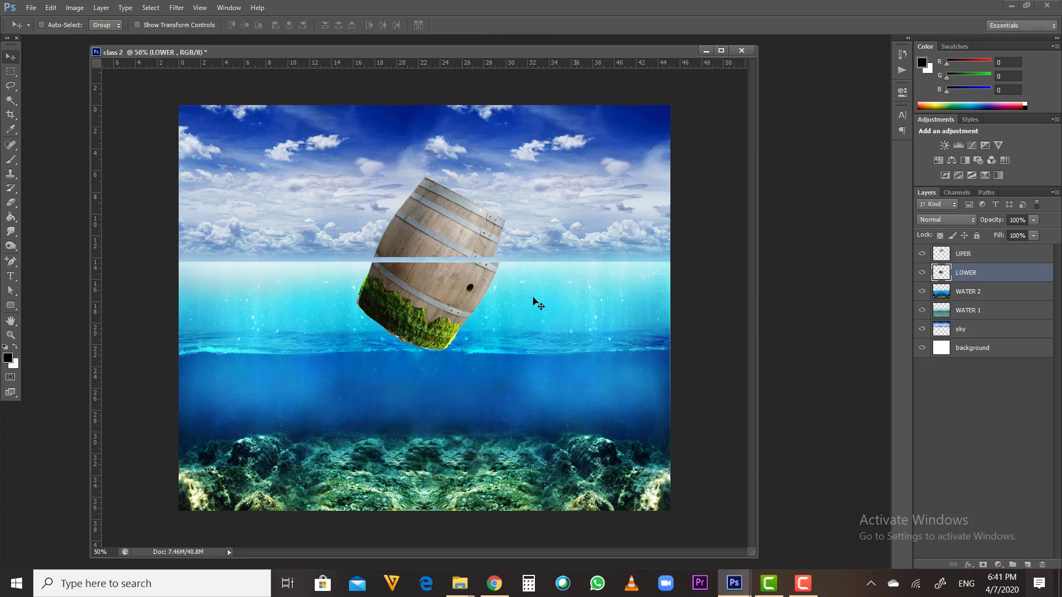
key("ctrl+t")
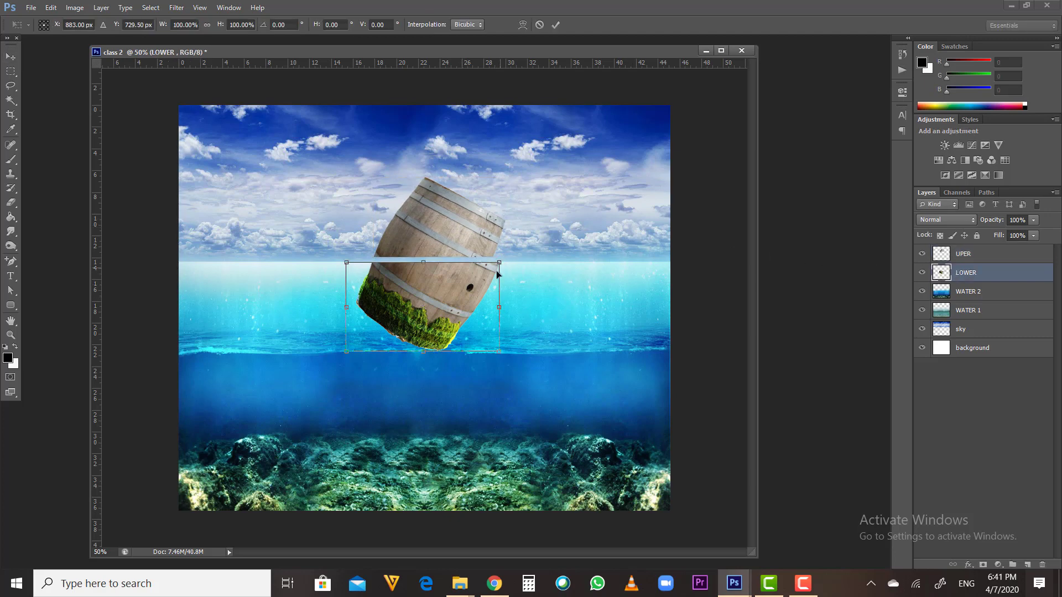
left_click_drag(483, 278, 478, 284)
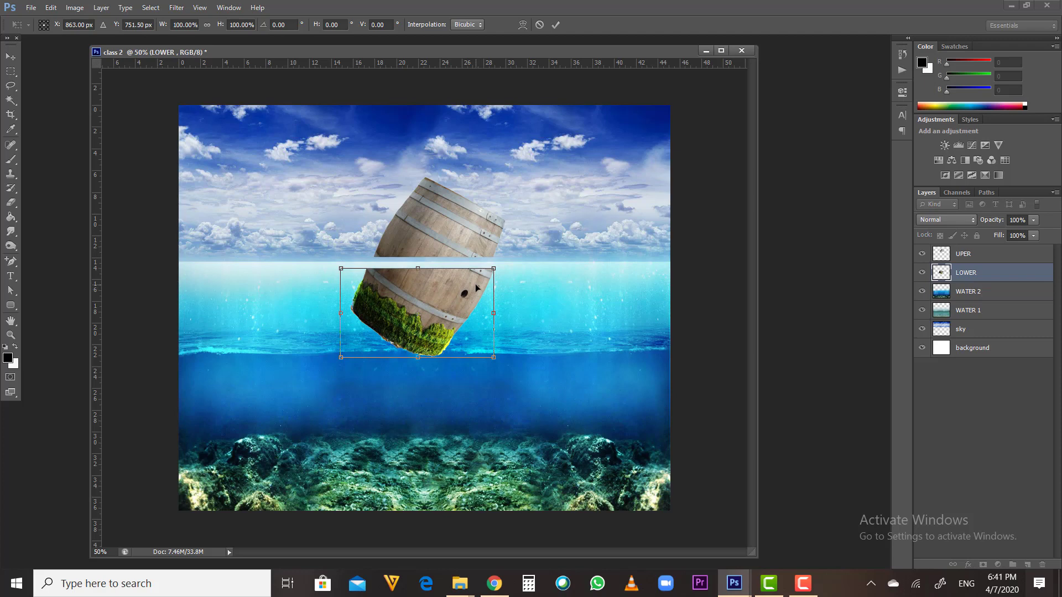
key("Return")
Reposition the UPER barrel part in small moves and nudges to line it up with the lower part across a narrow gap
right_click(472, 244)
left_click(476, 250)
left_click_drag(475, 245, 474, 250)
key("Up")
key("Up")
key("Up")
key("Up")
key("Up")
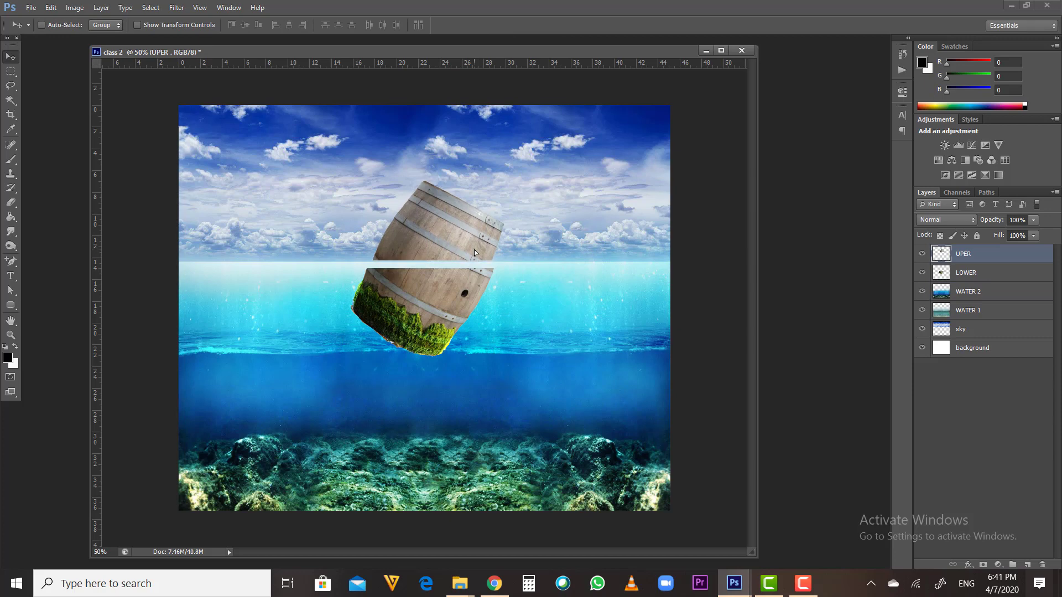
key("Down")
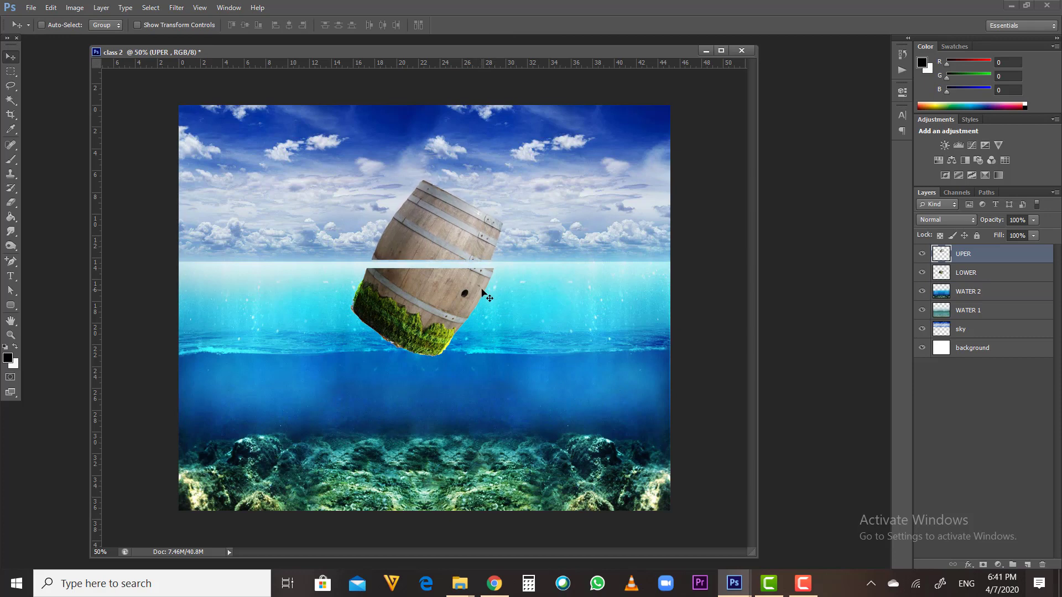
left_click_drag(480, 288, 475, 287)
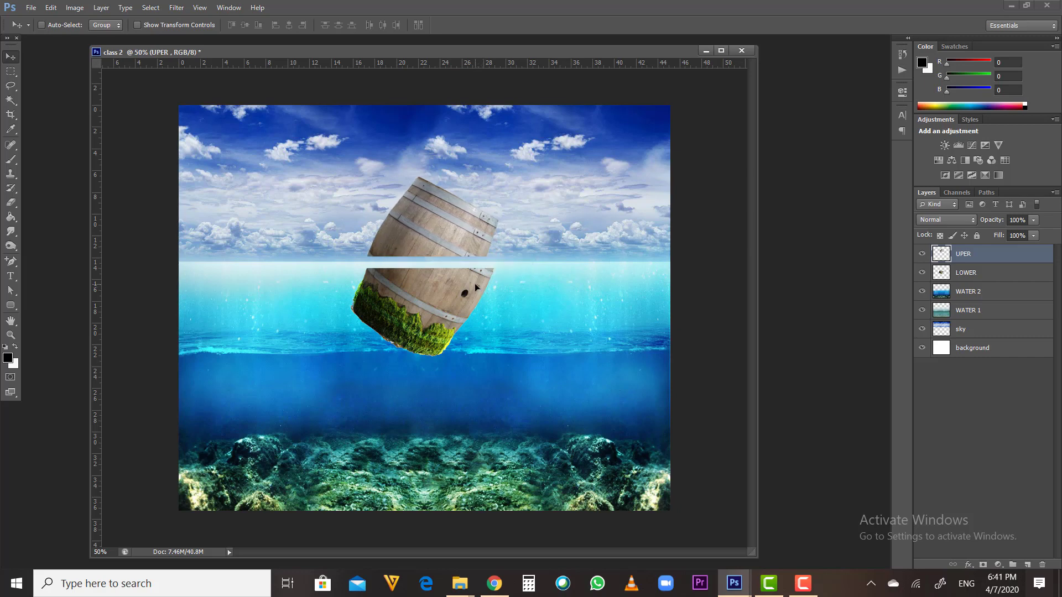
key("Right")
key("Right")
key("Right")
key("Right")
key("Right")
key("Right")
key("Right")
key("Right")
key("Right")
key("Right")
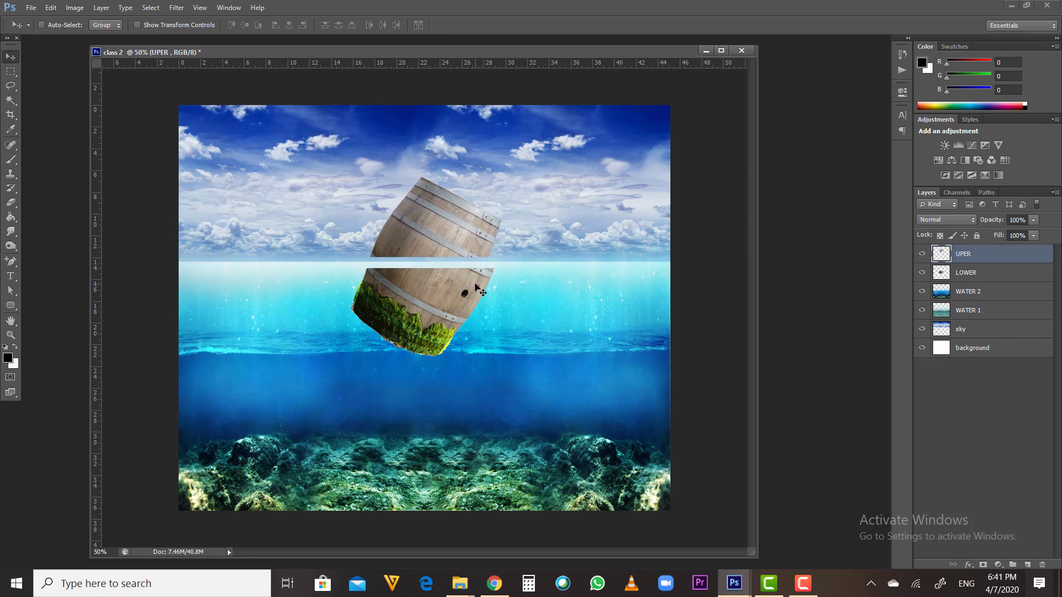
key("Down")
key("Down")
Place the LOWER layer beneath WATER 2 and toggle WATER 2's visibility to compare the underwater effect
left_click(982, 274)
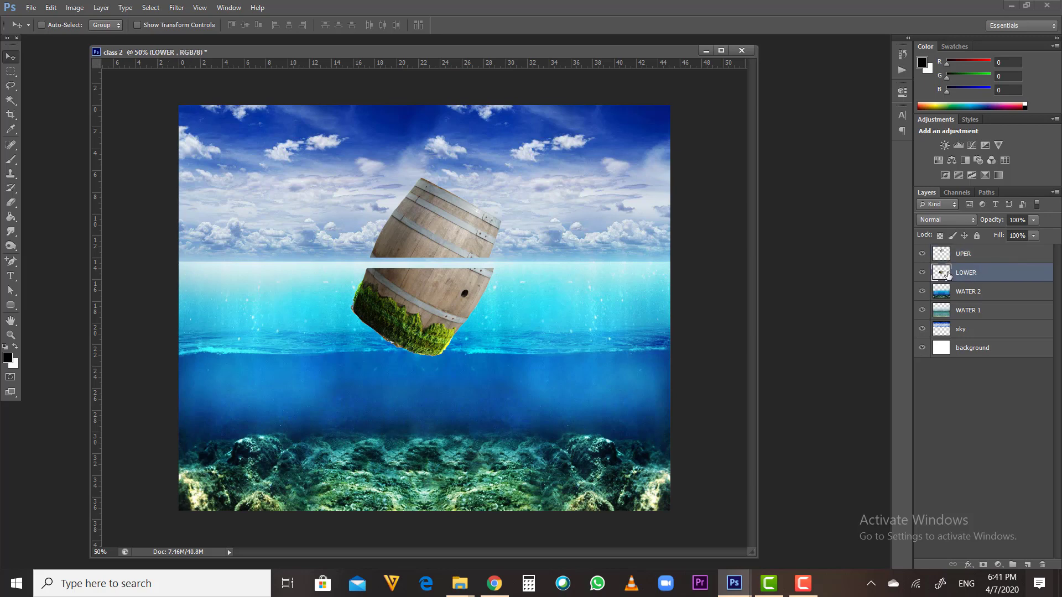
left_click_drag(946, 273, 945, 297)
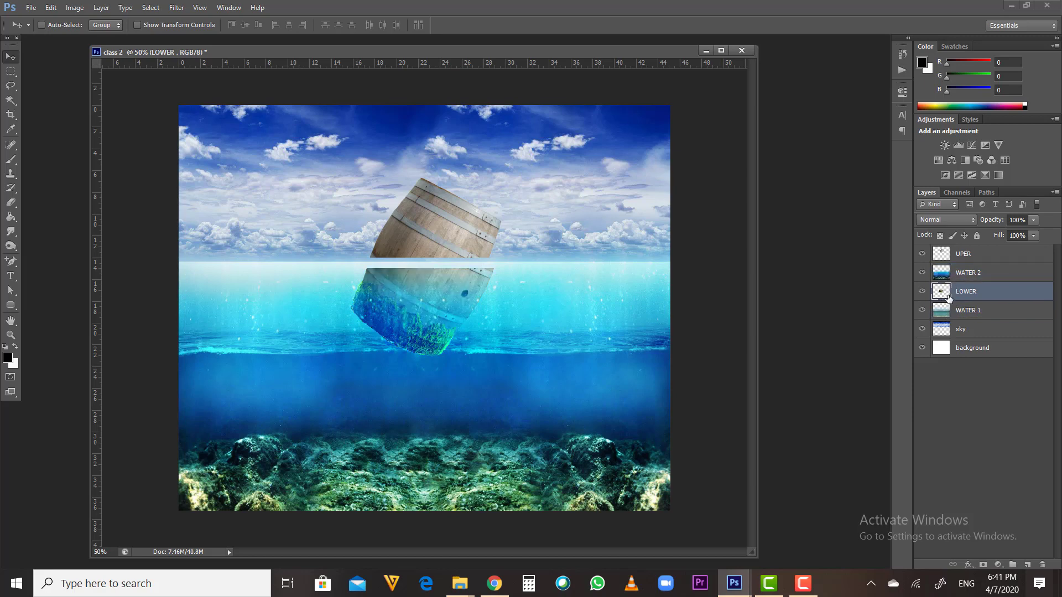
left_click(922, 274)
left_click(921, 274)
left_click(921, 274)
left_click(920, 273)
Nudge the UPER barrel part slightly right and down so its cut edge sits near the horizon line
left_click(944, 255)
left_click(11, 56)
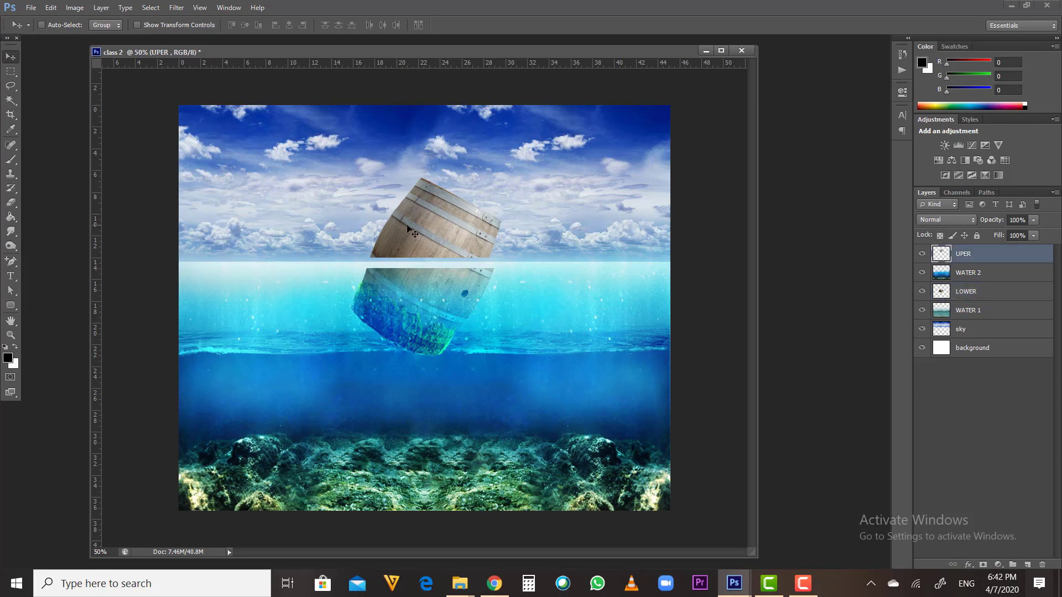
left_click_drag(419, 235, 419, 233)
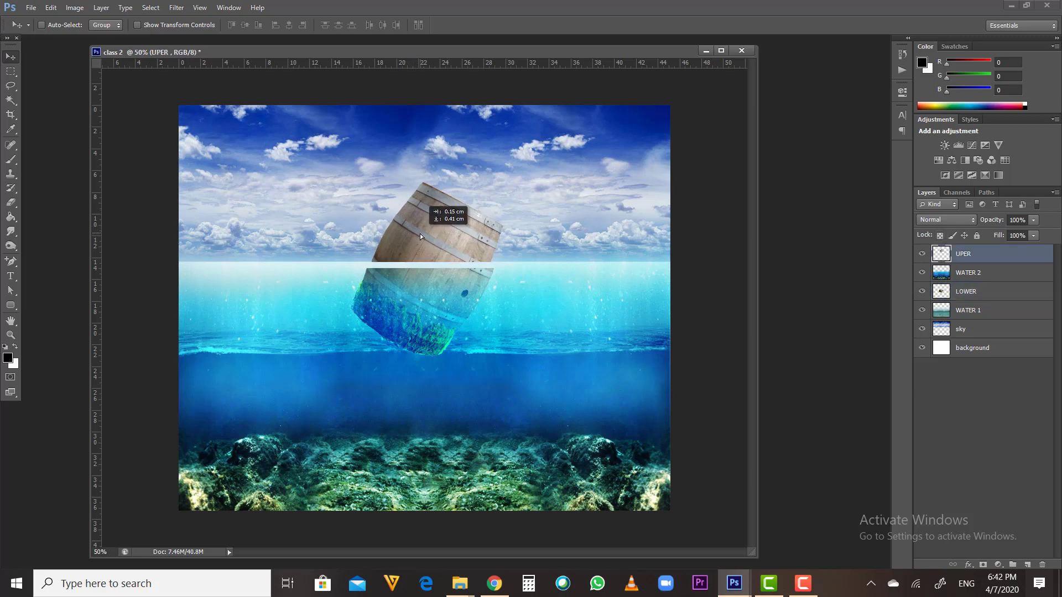
key("Up")
key("Up")
key("Up")
key("Up")
key("Up")
key("Up")
key("Up")
key("Up")
key("Up")
key("Up")
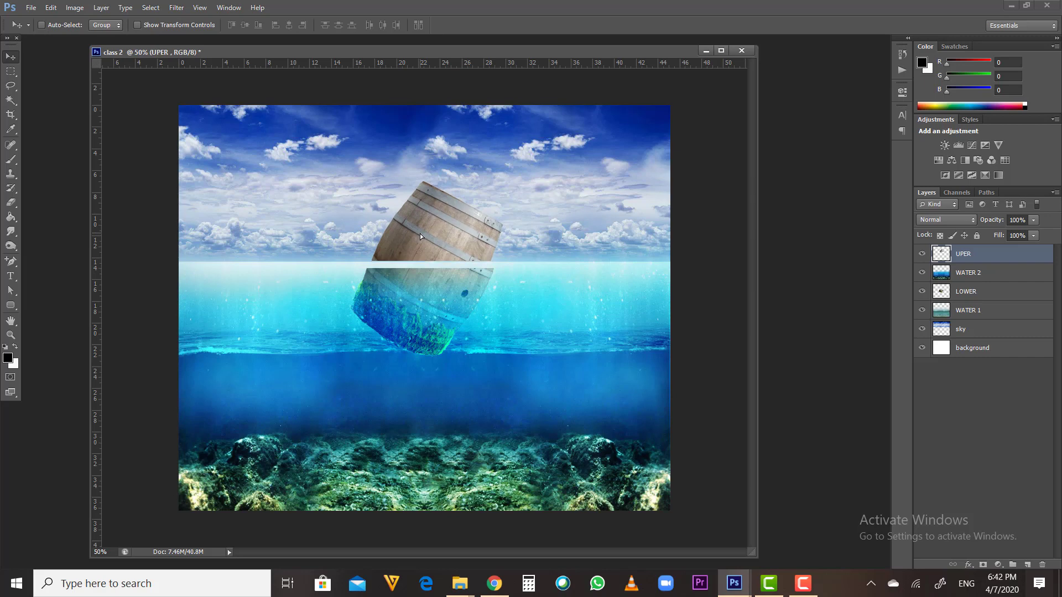
key("Right")
key("Right")
key("Down")
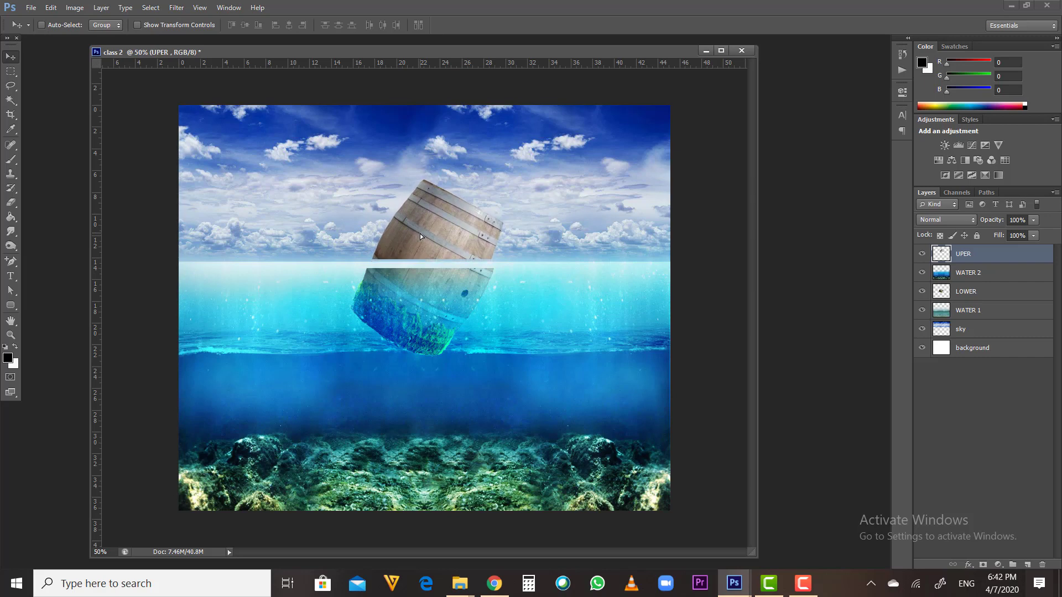
Darken the right side, base and upper left area of the LOWER barrel part with an 83 px Burn tool, Midtones range, 50% exposure
left_click(948, 293)
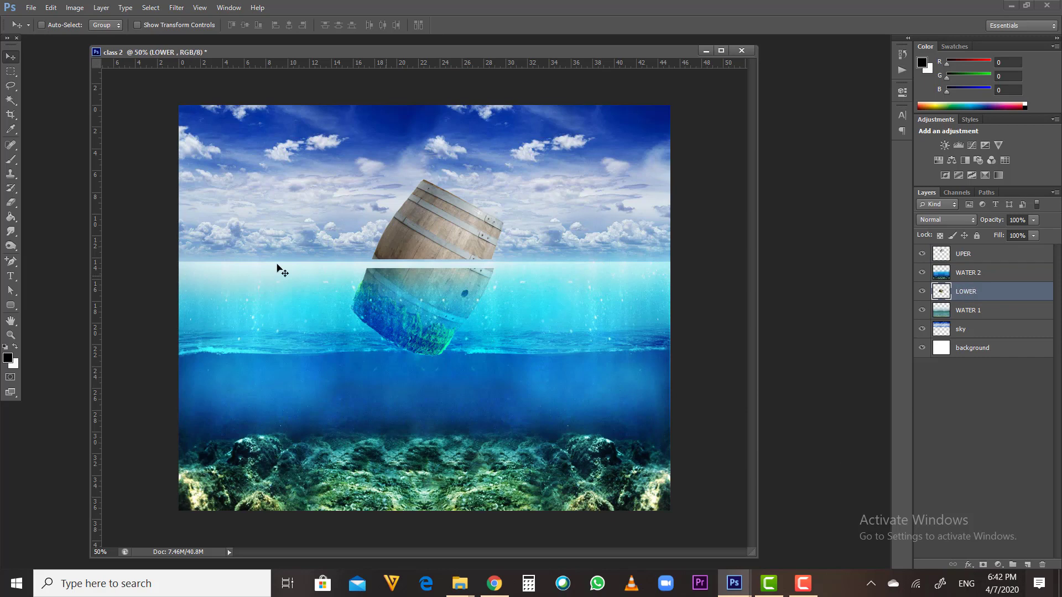
left_click(11, 247)
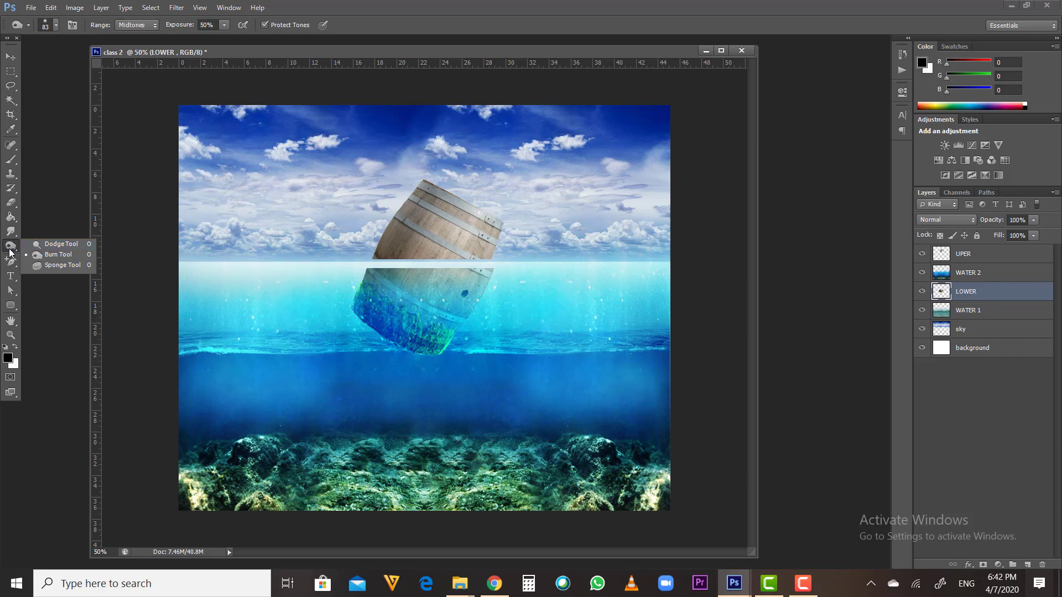
left_click(62, 257)
right_click(445, 298)
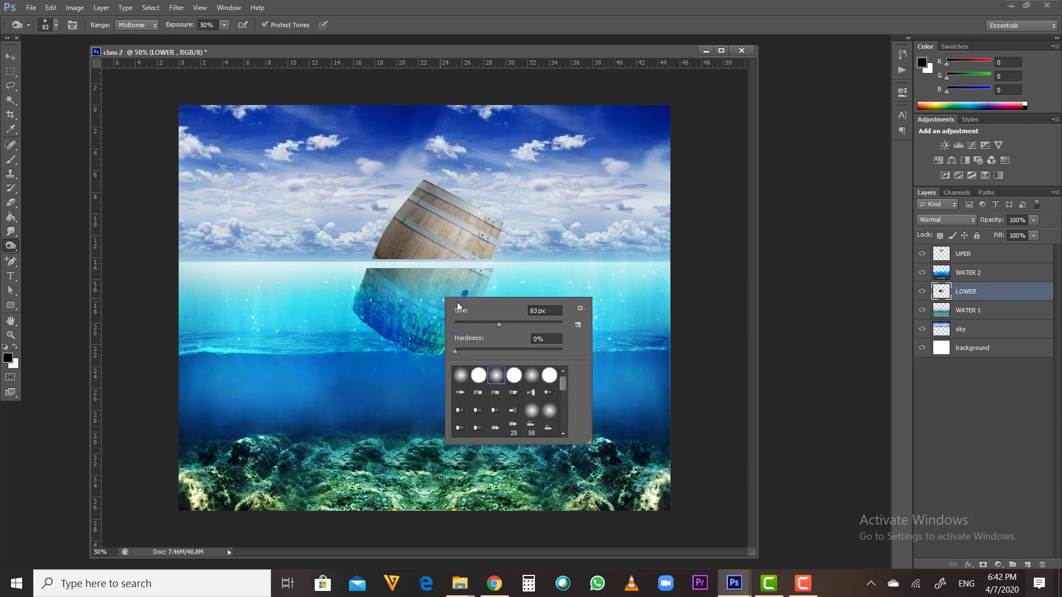
left_click(470, 286)
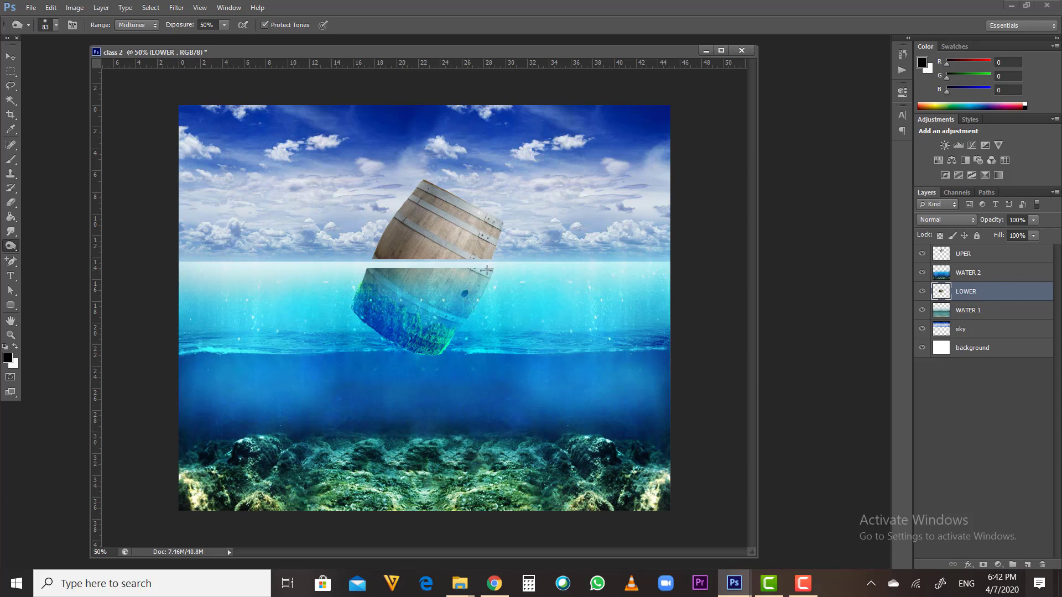
left_click_drag(482, 284, 447, 342)
left_click_drag(485, 288, 423, 347)
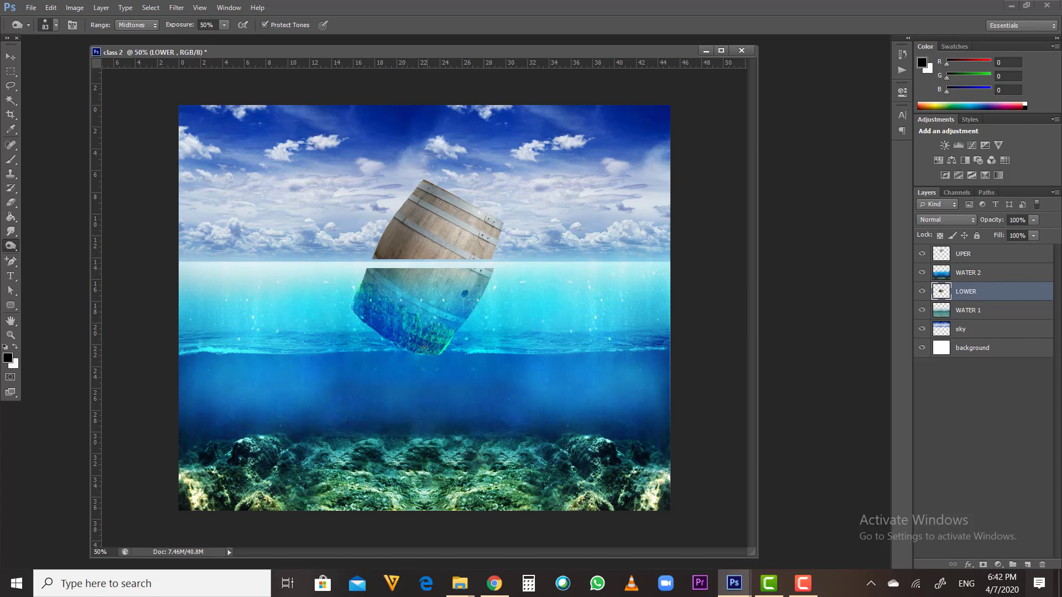
mouse_move(392, 296)
left_mouse_down()
mouse_move(457, 298)
mouse_move(409, 318)
mouse_move(464, 283)
mouse_move(400, 293)
left_mouse_up()
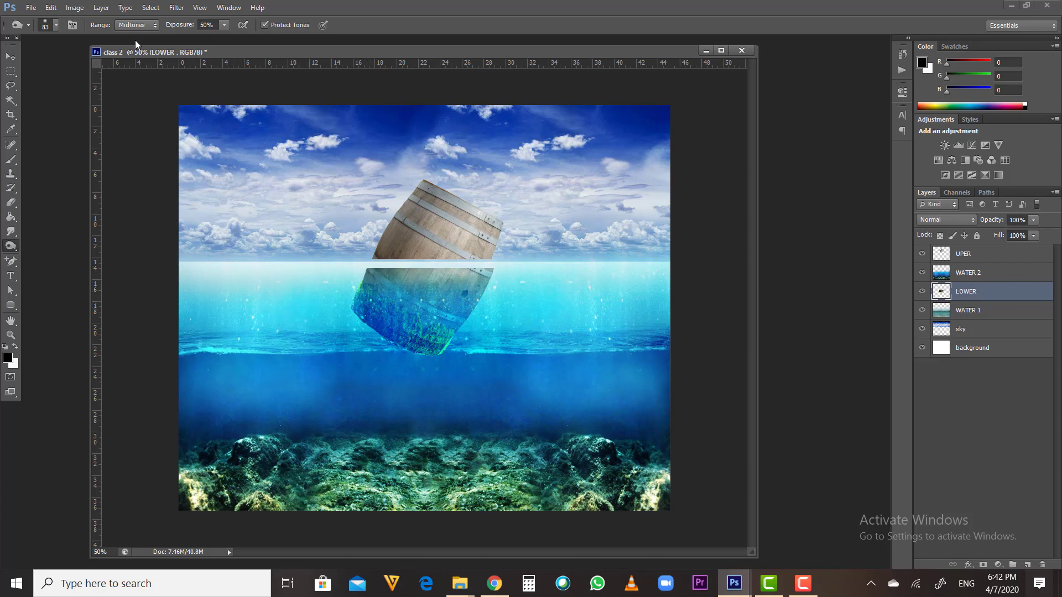
Place the splash image c-158559528_n.jpg from the Adobe Photoshop Part 2 folder into class 2 and bring its layer above UPER
left_click(11, 56)
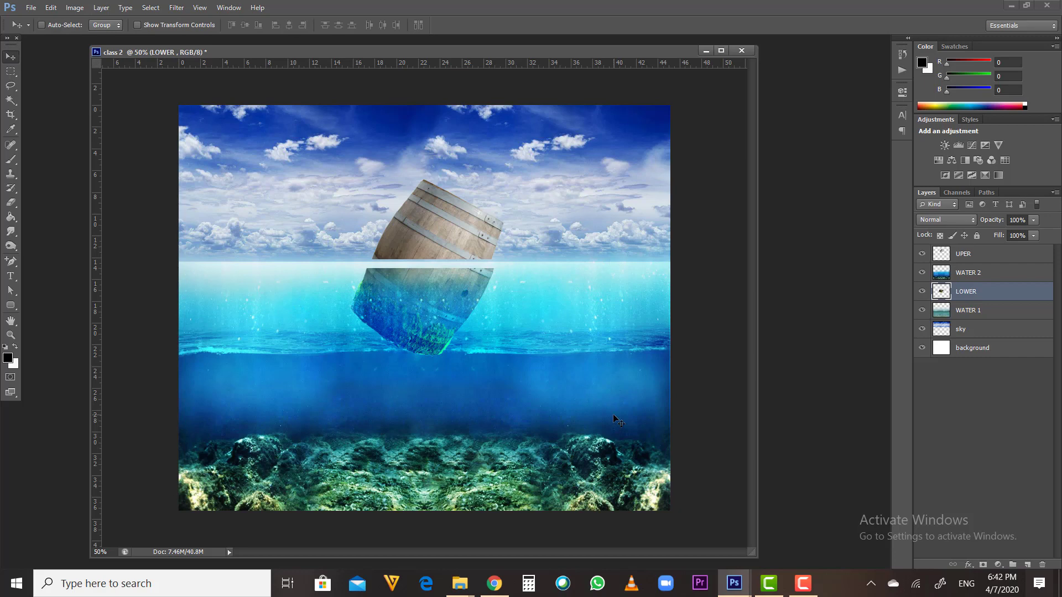
mouse_move(458, 596)
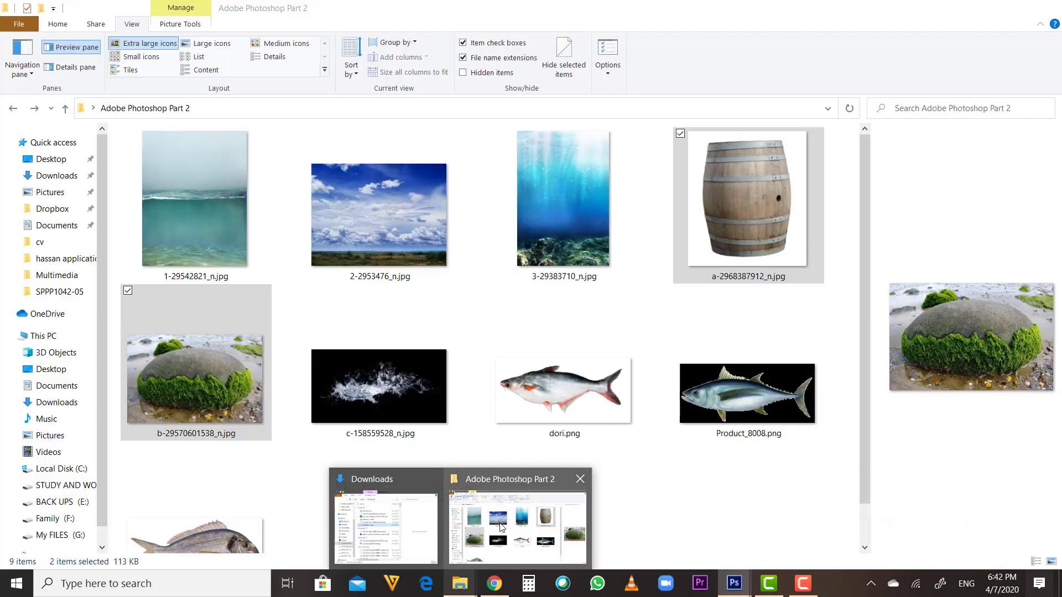
left_click(502, 527)
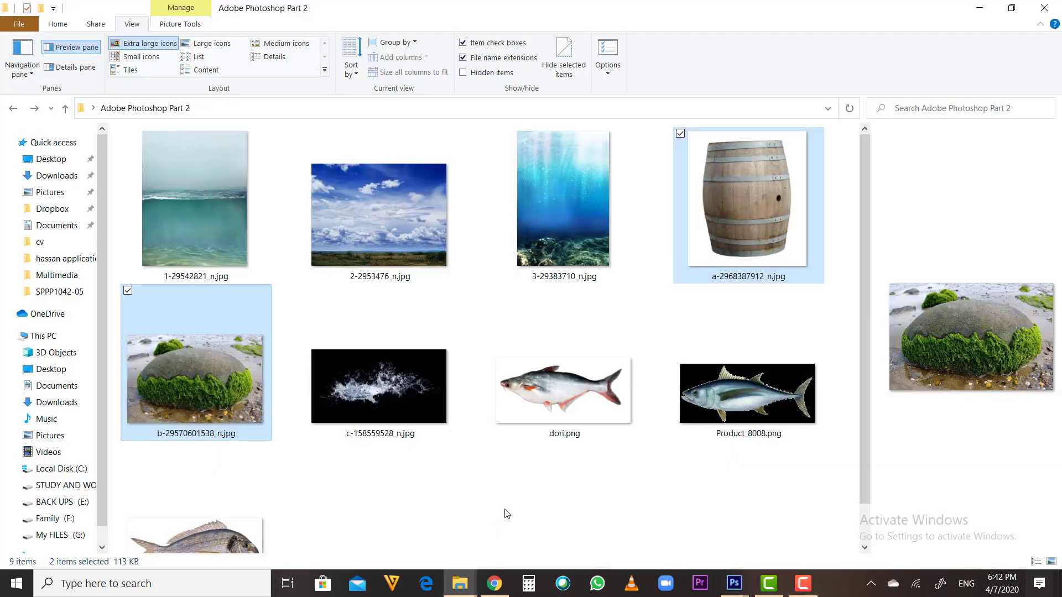
left_click(402, 412)
left_click_drag(362, 394, 542, 391)
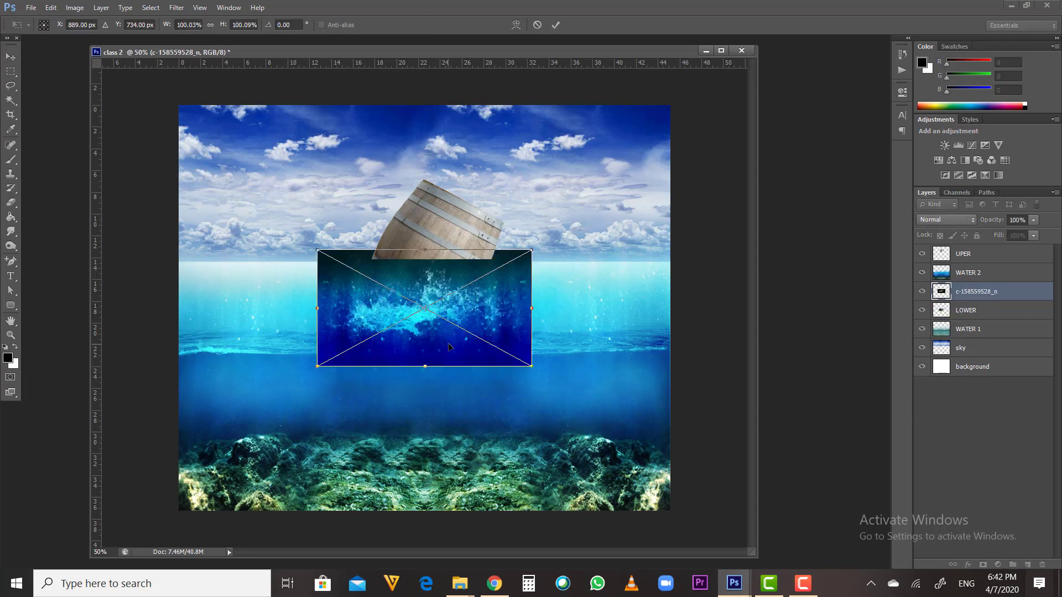
key("Return")
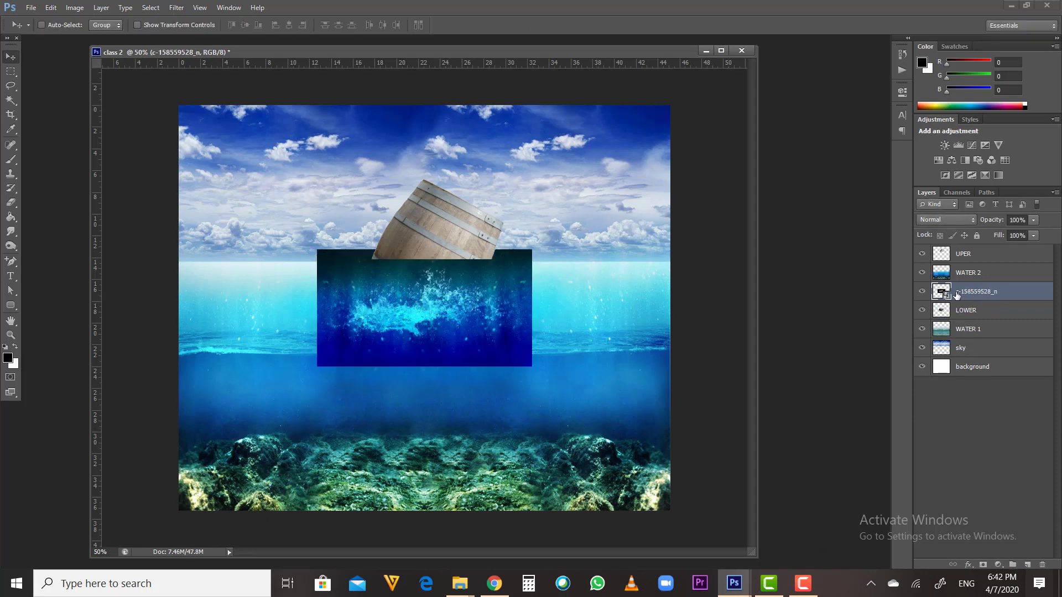
left_click_drag(956, 295, 960, 246)
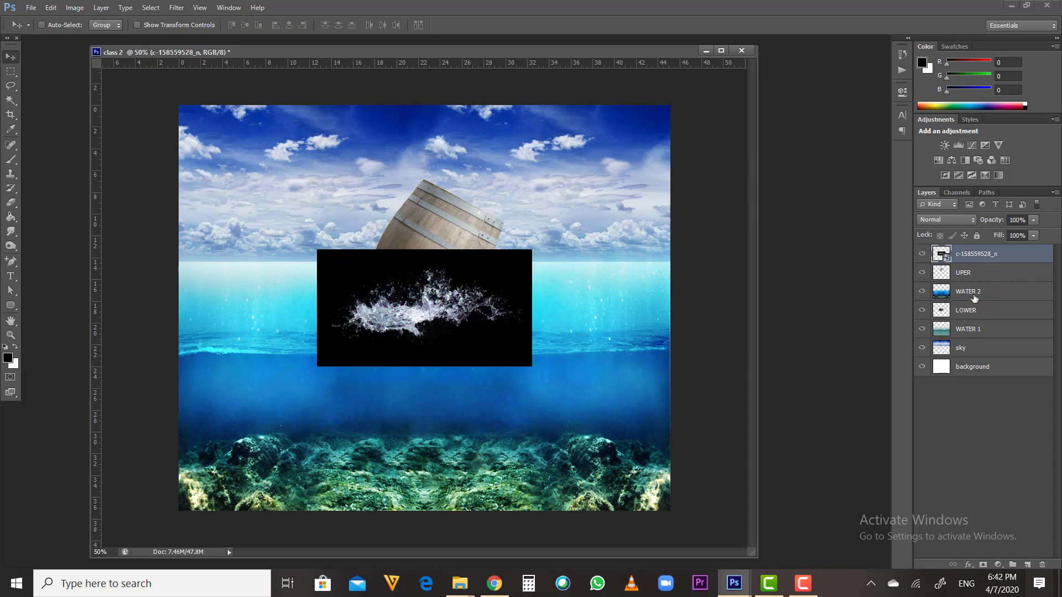
Move the splash image to the canvas's upper left and make three copies of it, arranging all four in a two-by-two grid
left_click_drag(489, 326, 389, 215)
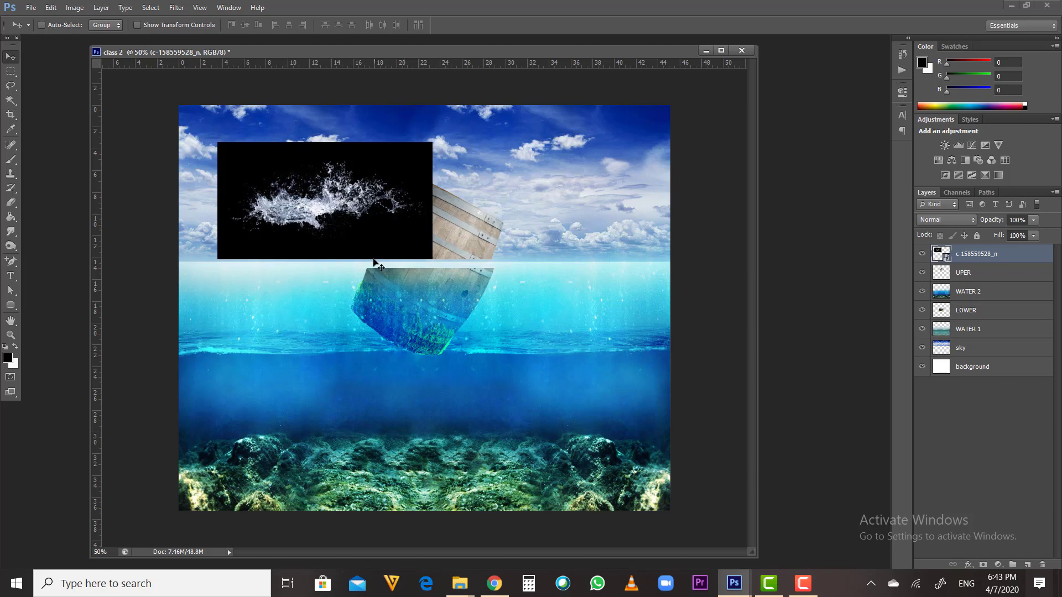
left_click_drag(340, 224, 342, 368)
left_click_drag(307, 348, 539, 348)
left_click_drag(539, 348, 545, 206)
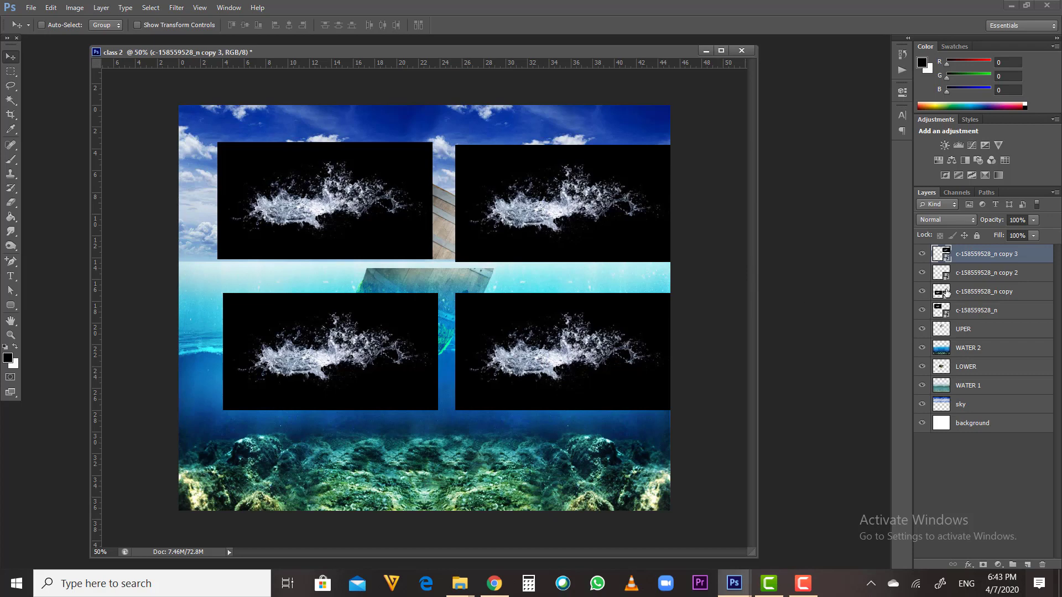
Flatten the original c-158559528_n splash to about a third of its height and move it down to the horizon line
left_click(972, 313)
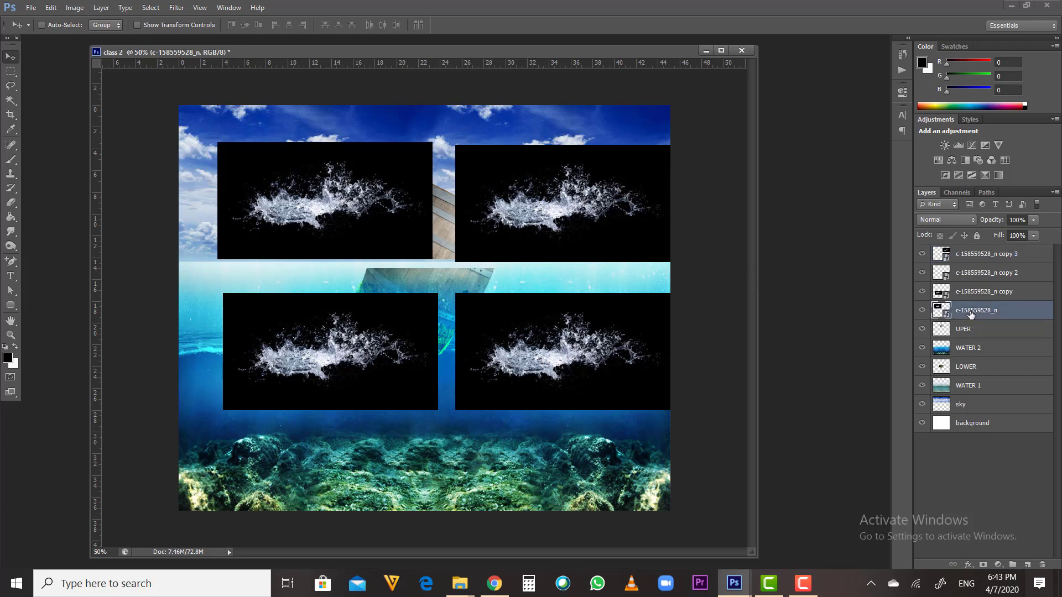
key("ctrl+t")
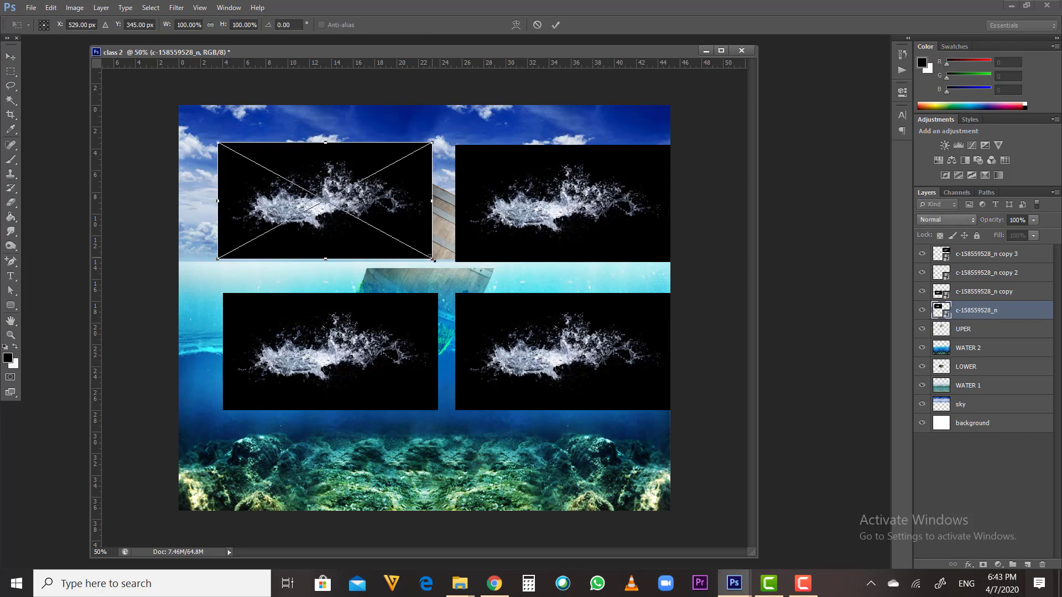
left_click_drag(432, 259, 438, 182)
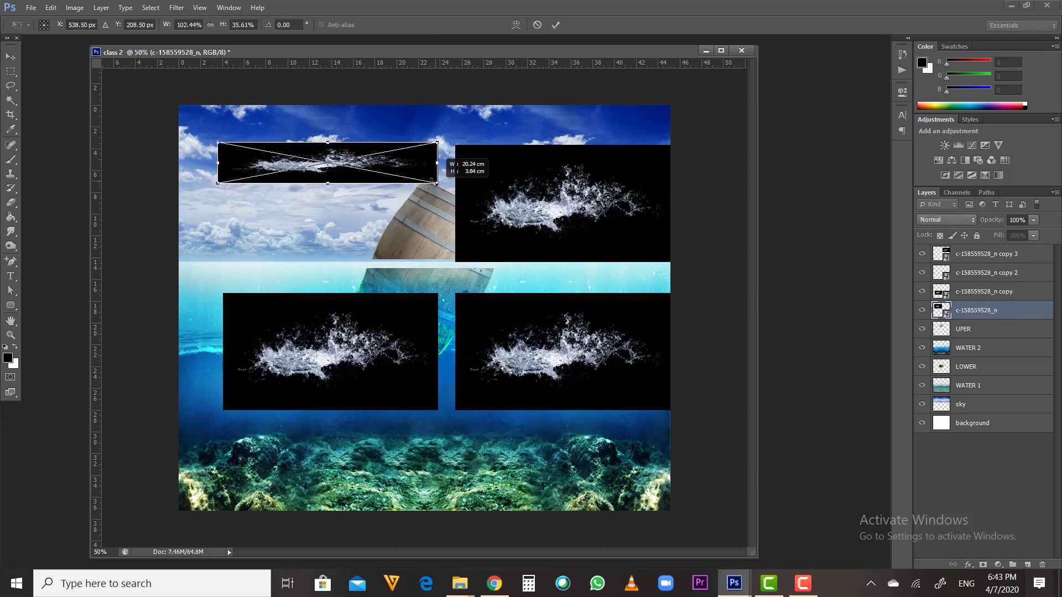
key("Return")
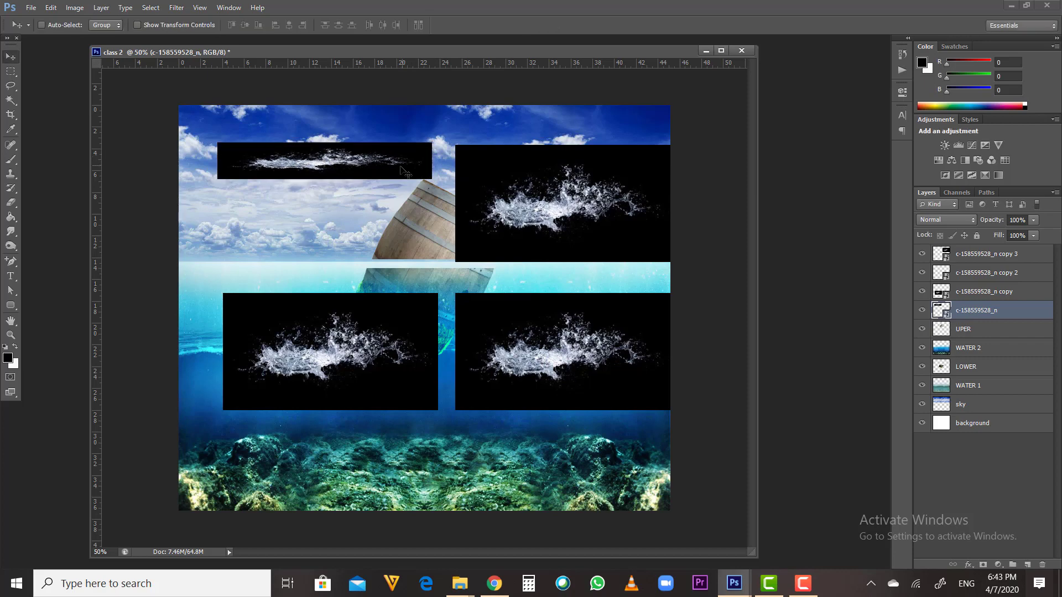
left_click_drag(405, 174, 399, 256)
Shrink the c-158559528_n copy 3 splash to about 46% width and 28% height, placed just above the flattened splash
right_click(543, 204)
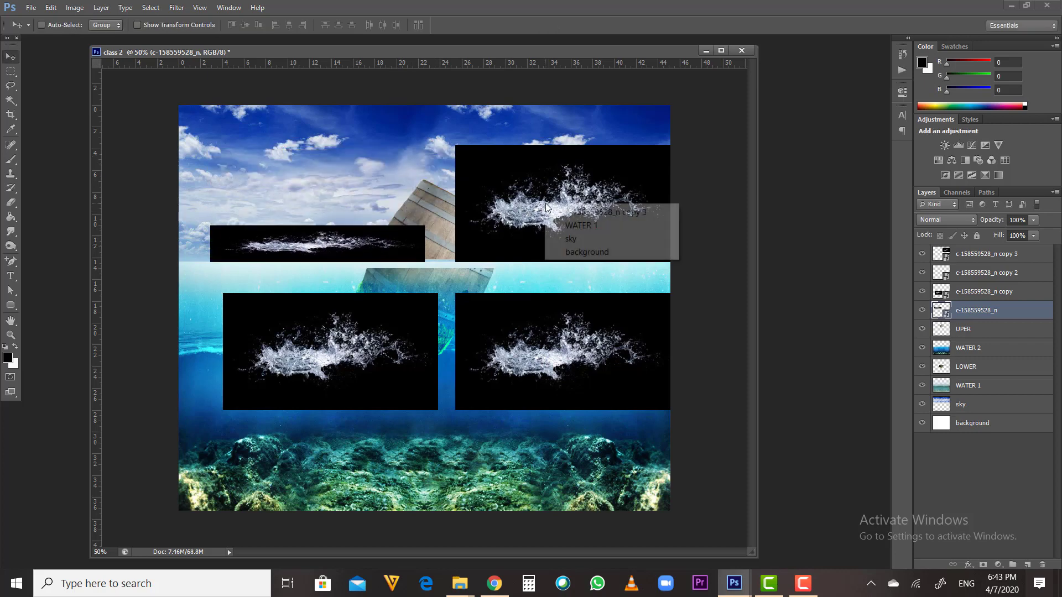
left_click(611, 212)
left_click_drag(611, 212, 580, 209)
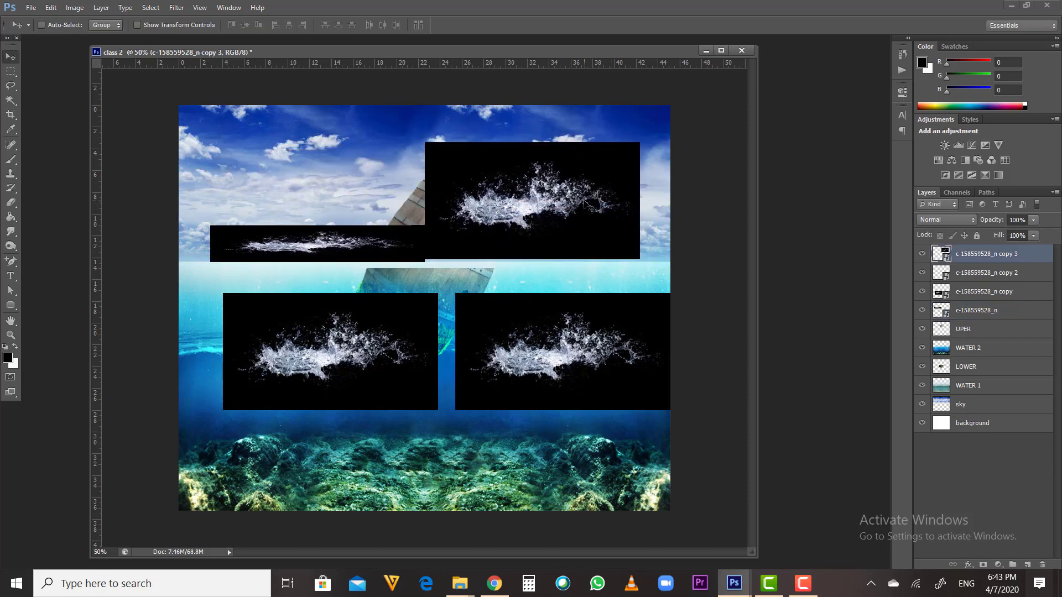
key("ctrl+t")
left_click_drag(639, 258, 283, 210)
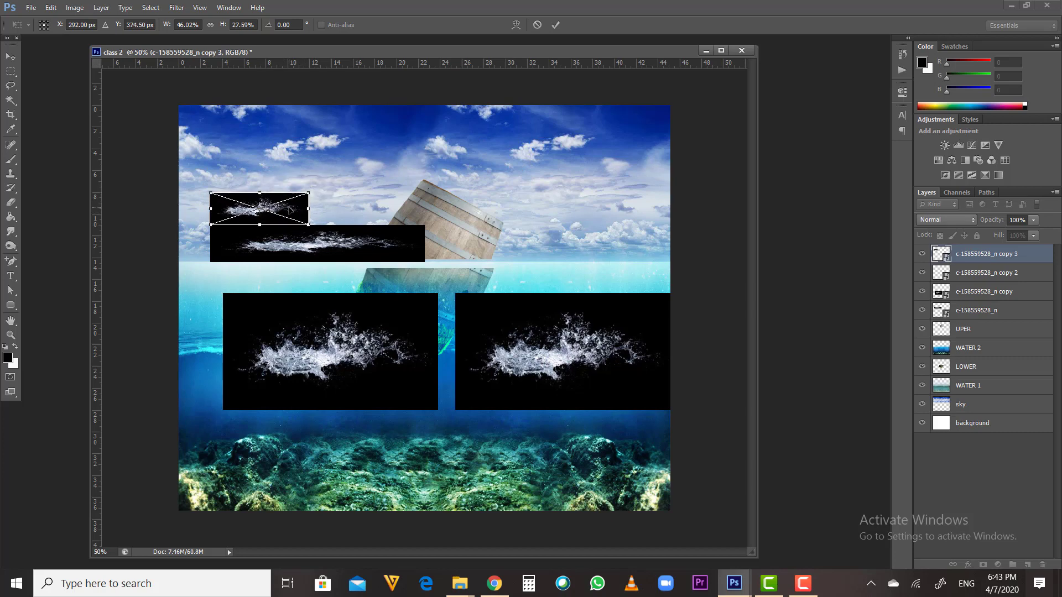
key("Return")
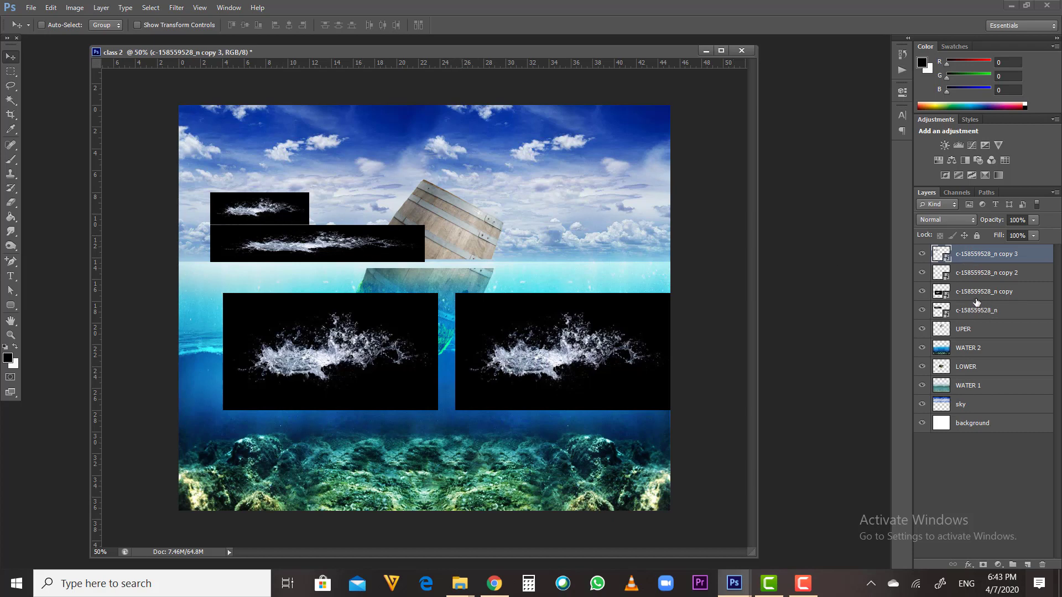
Set the copy 3 splash to Screen blending and move it to the barrel's right edge at the waterline
left_click(945, 219)
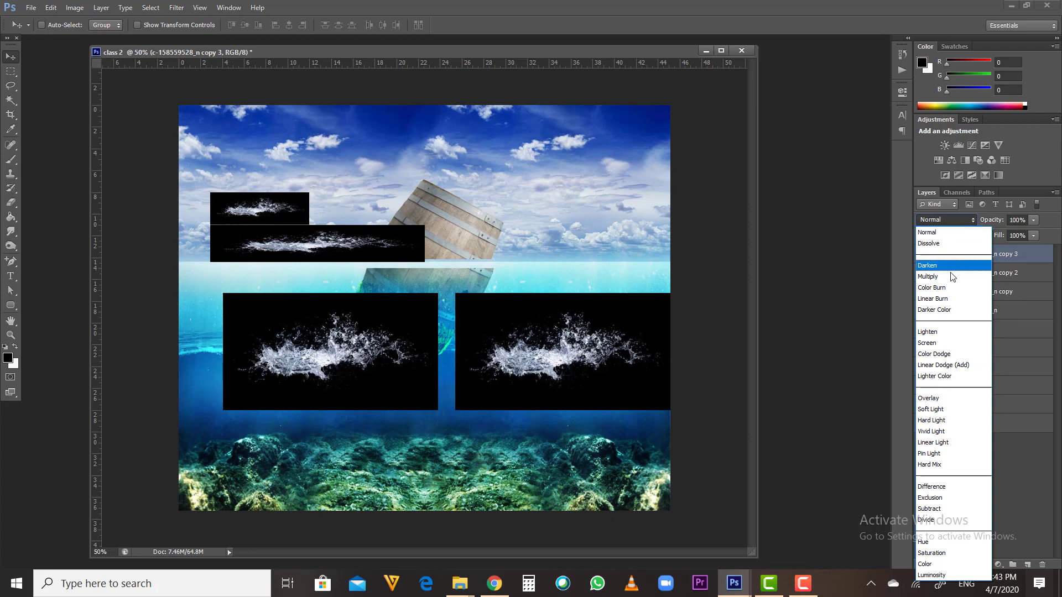
left_click(943, 343)
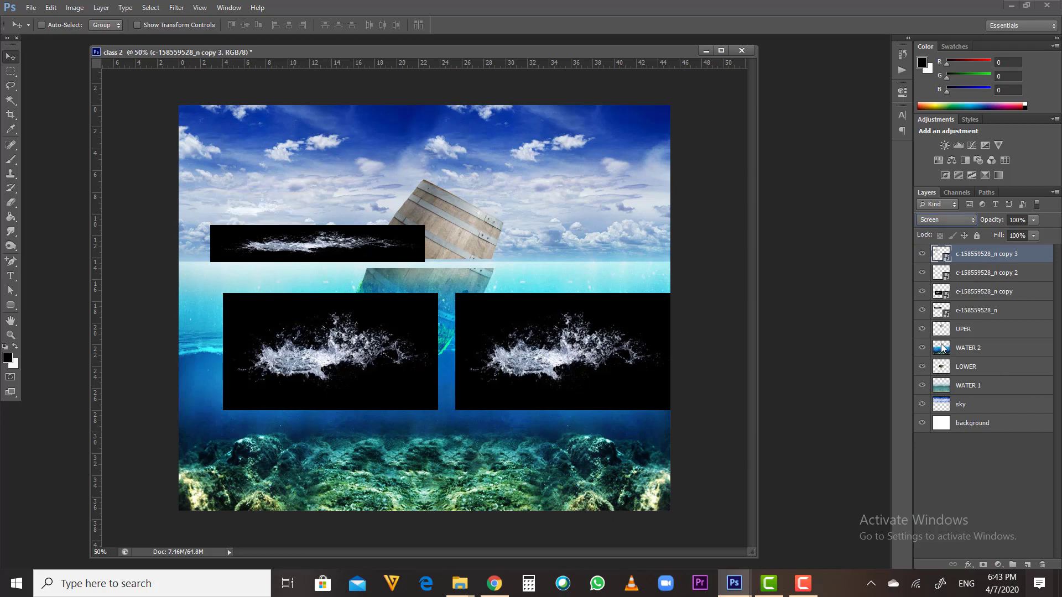
left_click_drag(260, 214, 489, 259)
Set the blend mode of c-158559528_n copy 2, c-158559528_n copy and c-158559528_n to Screen
left_click(948, 273)
left_click(946, 219)
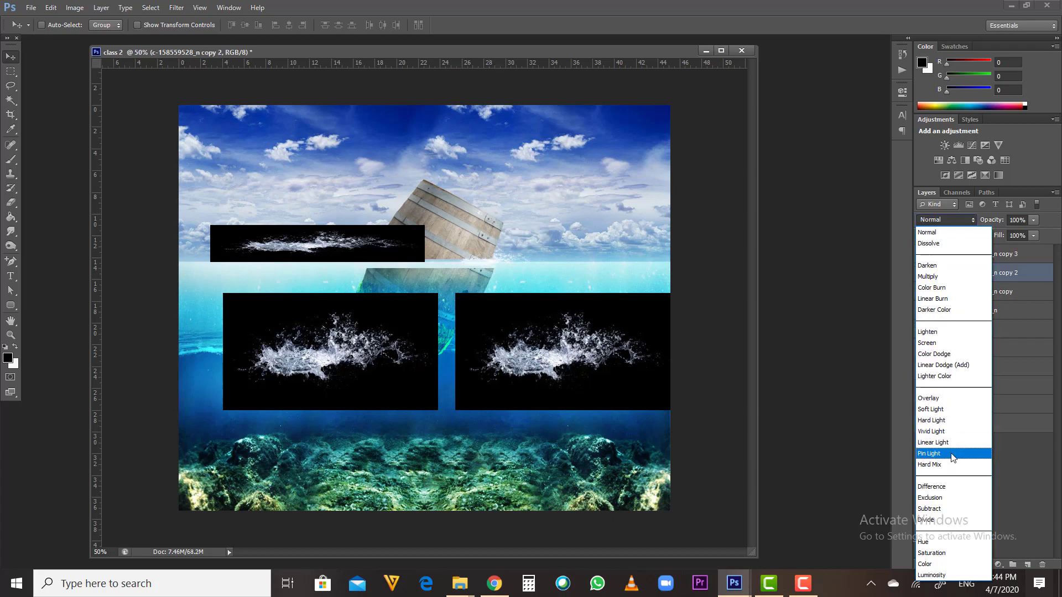
left_click(933, 344)
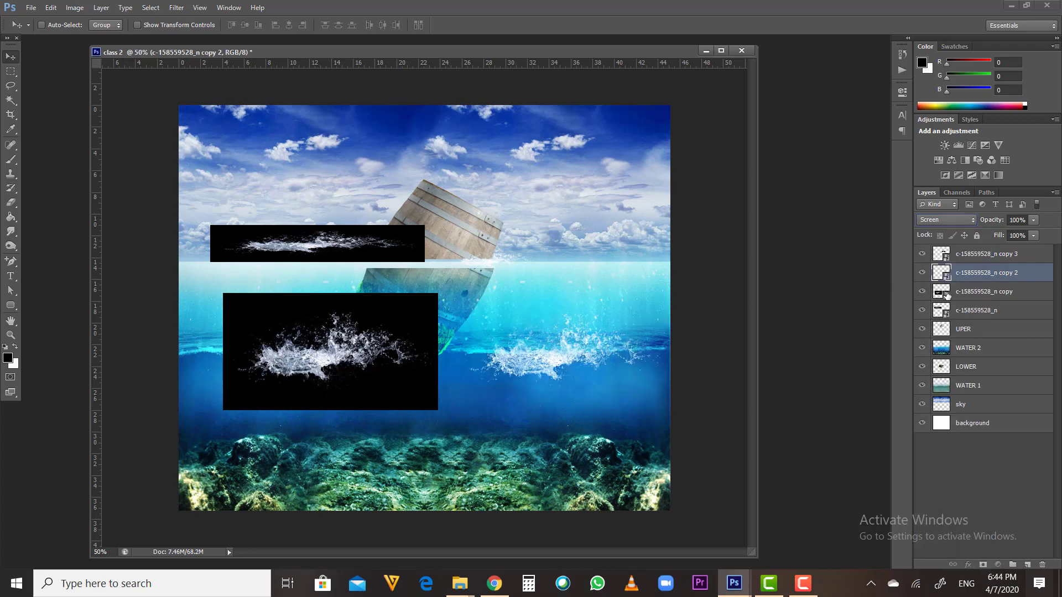
left_click(943, 292)
left_click(953, 220)
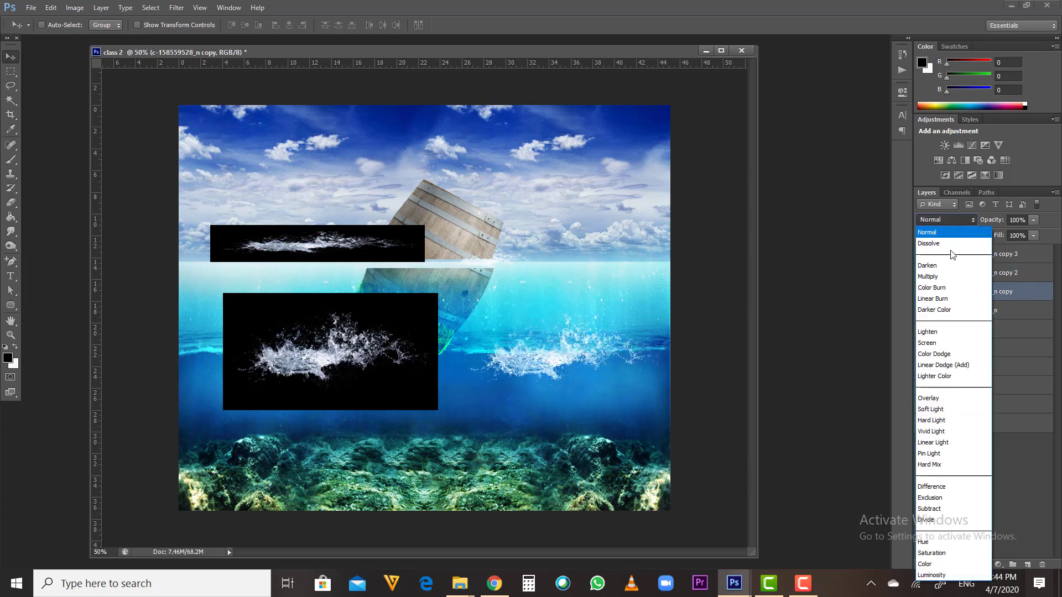
left_click(940, 343)
left_click(949, 310)
left_click(948, 220)
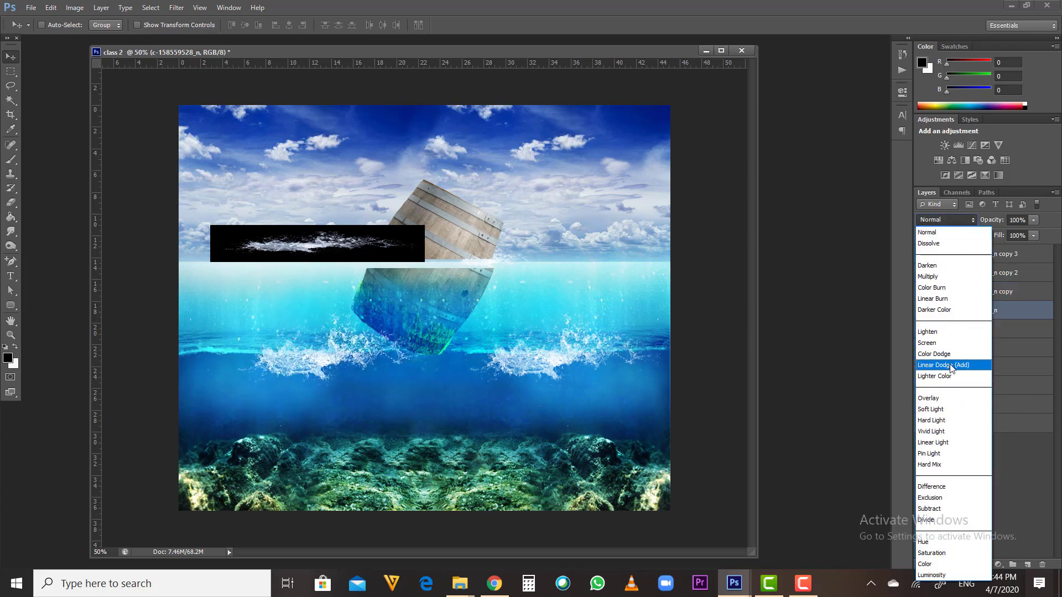
left_click(949, 343)
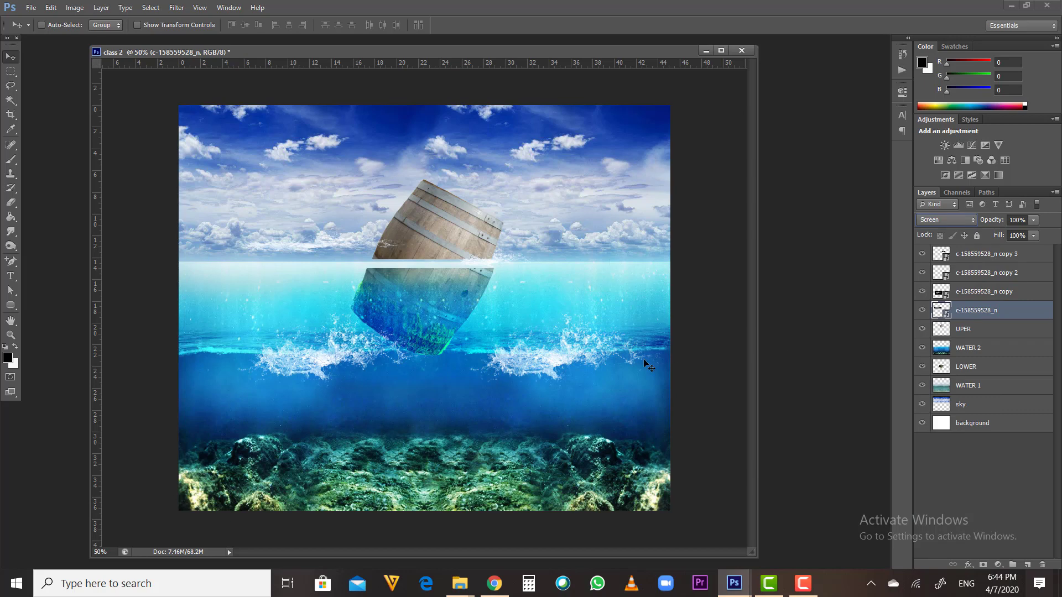
Raise the copy 2 splash slightly and move the flattened c-158559528_n splash onto the barrel's cut at the waterline
right_click(542, 359)
left_click(552, 363)
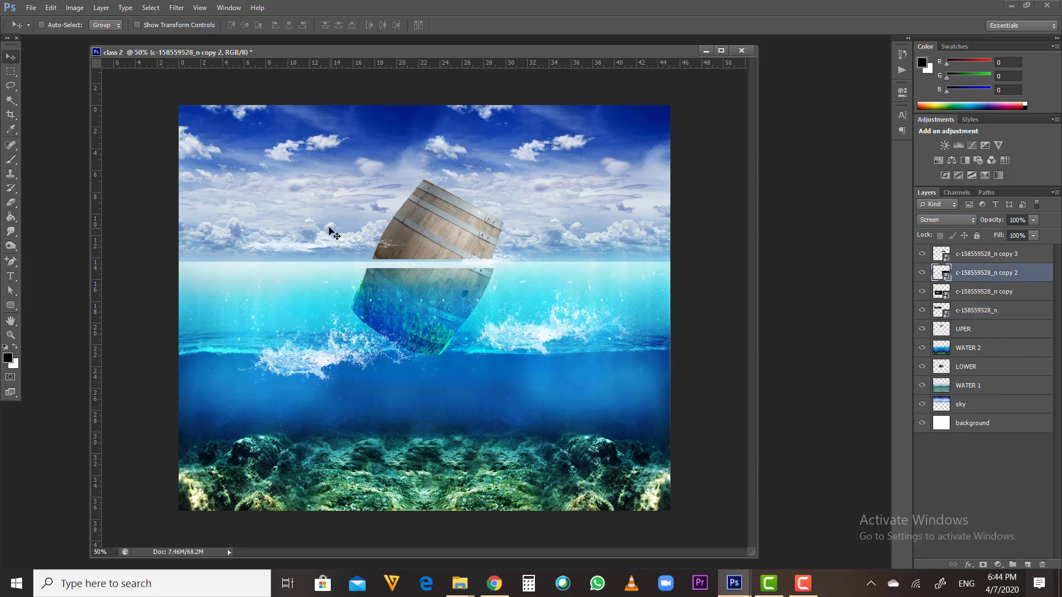
right_click(378, 245)
left_click(393, 253)
left_click_drag(393, 253, 470, 260)
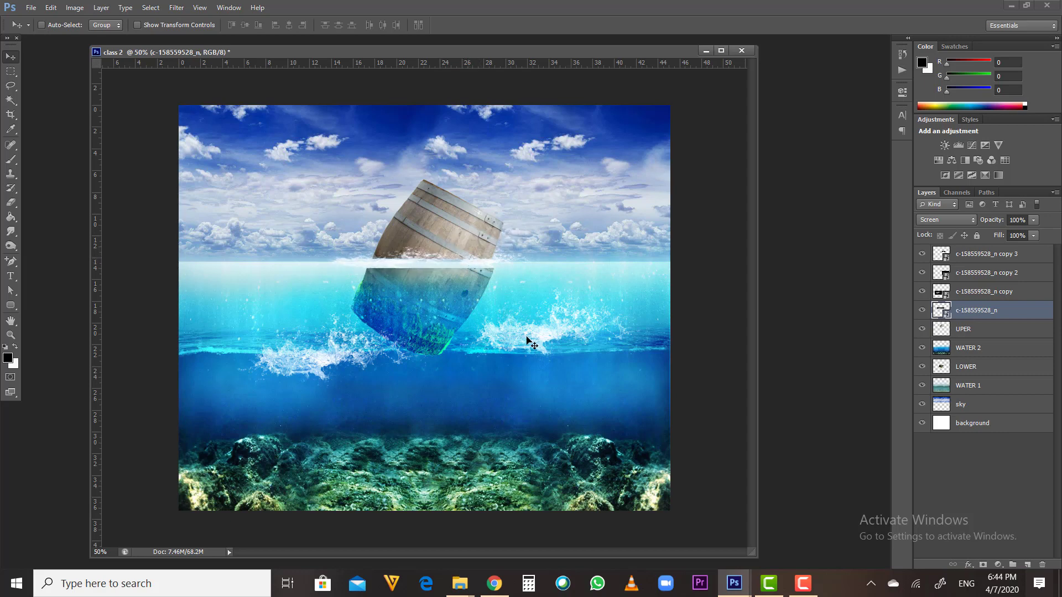
Move the copy 2 splash to the barrel's right side at the waterline, scaled to about 88% and rotated about 4°
right_click(528, 338)
left_click(553, 344)
left_click_drag(532, 316, 499, 271)
key("ctrl+t")
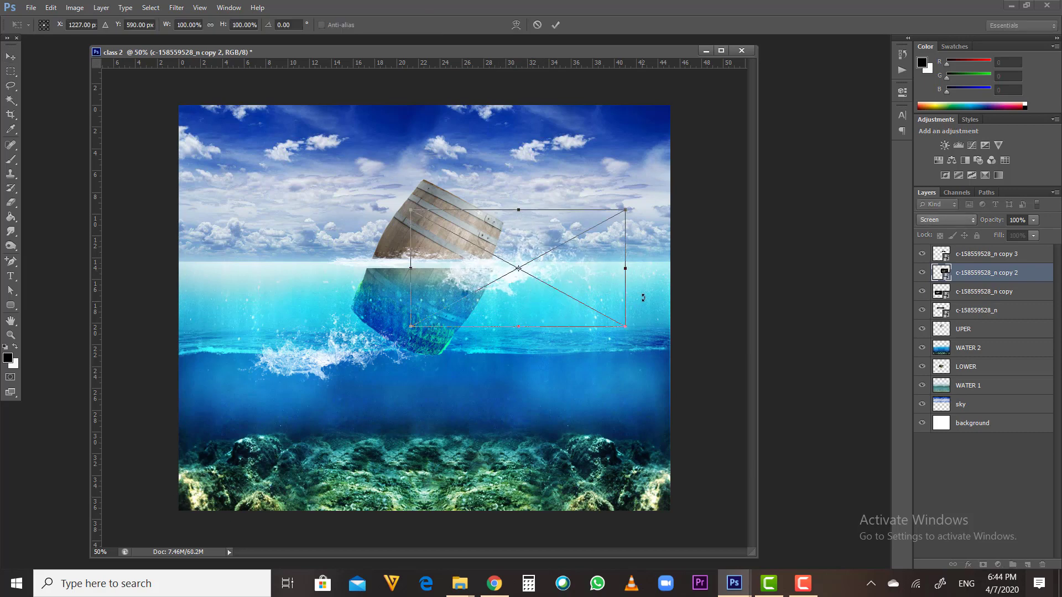
left_click_drag(641, 301, 565, 295)
left_click_drag(606, 336, 579, 320)
left_click_drag(545, 273, 530, 271)
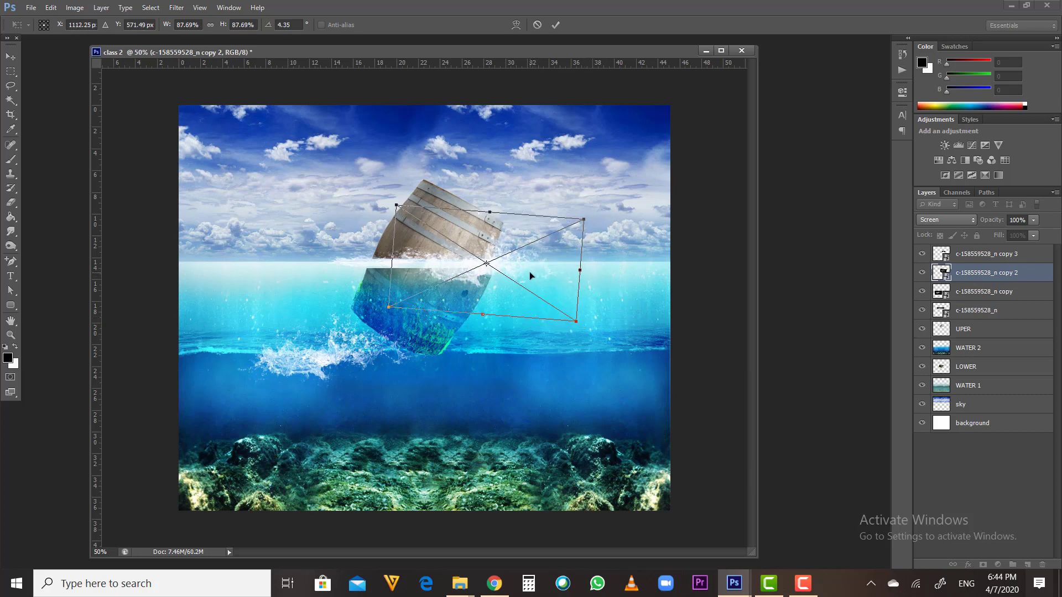
key("Return")
Move the c-158559528_n copy splash over the barrel's left side at the waterline, scaled to about 88% and rotated about 11°
right_click(344, 357)
left_click(344, 357)
left_click_drag(344, 357, 406, 265)
key("ctrl+t")
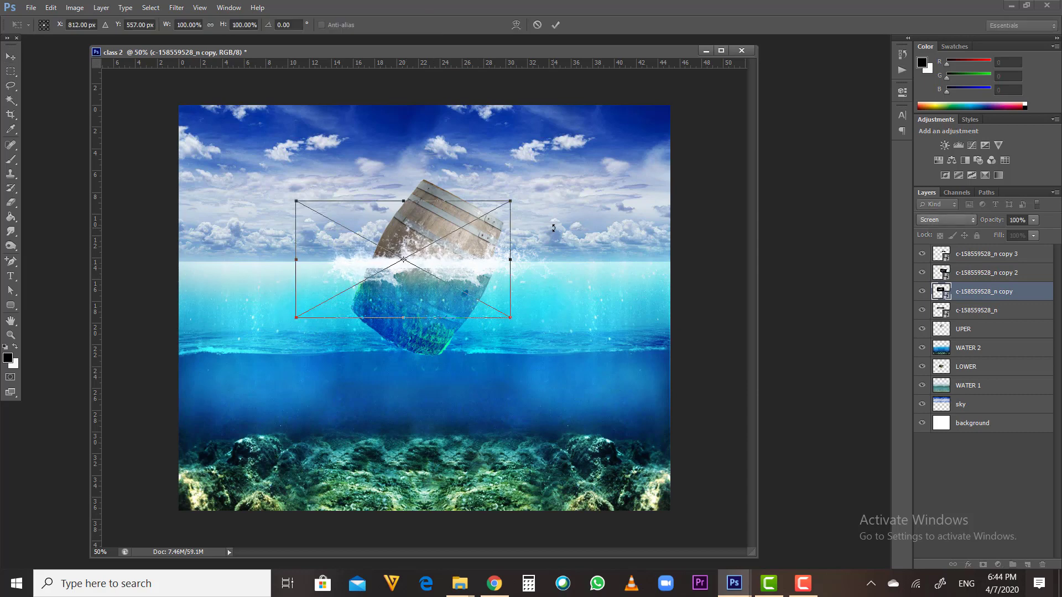
left_click_drag(525, 216, 459, 249)
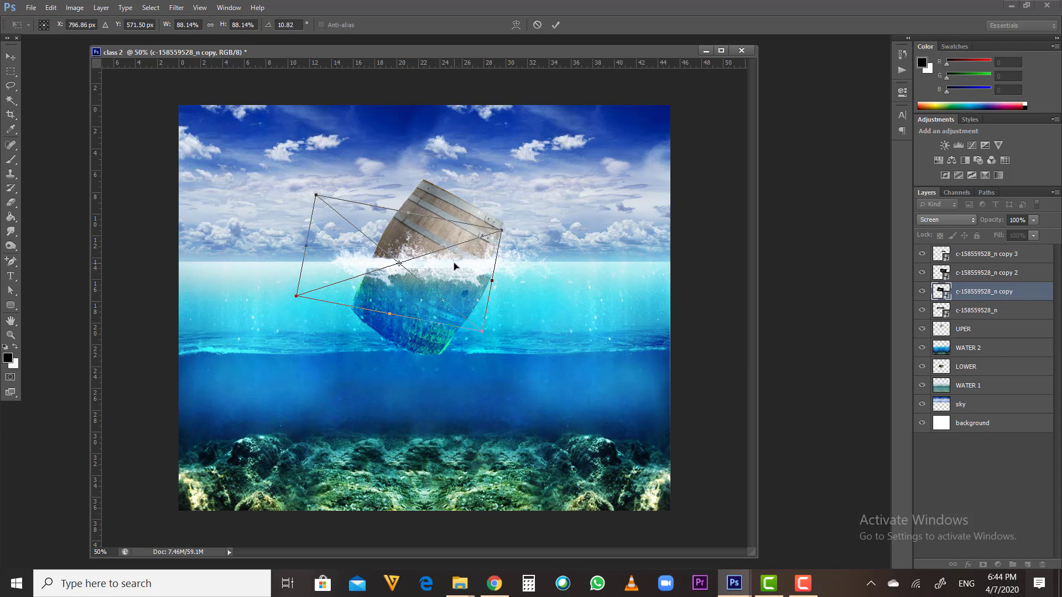
key("Return")
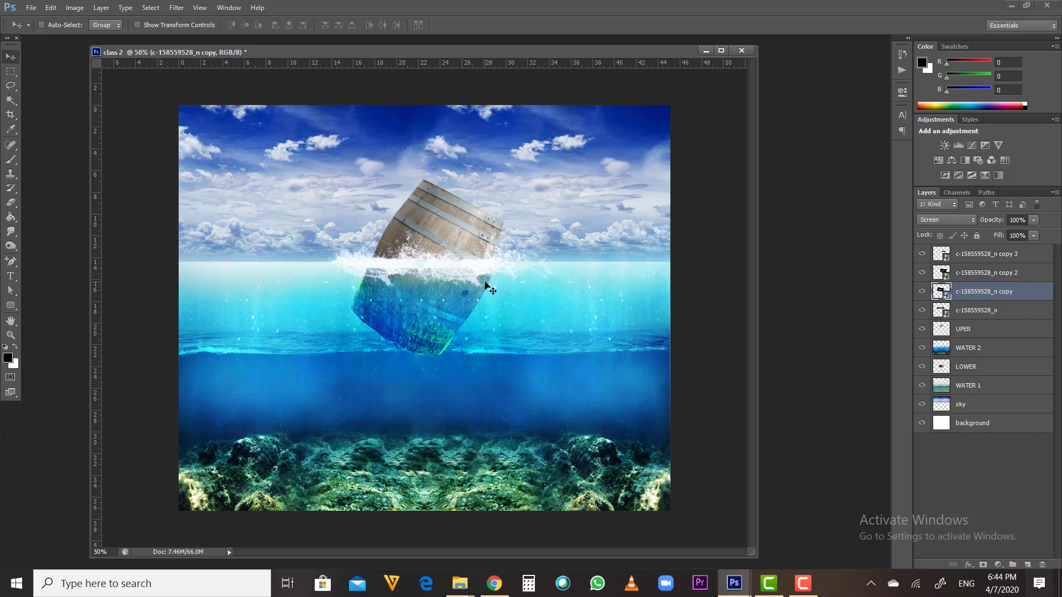
Nudge the UPER barrel part a few pixels right to line it up with the LOWER part
right_click(467, 221)
left_click(472, 223)
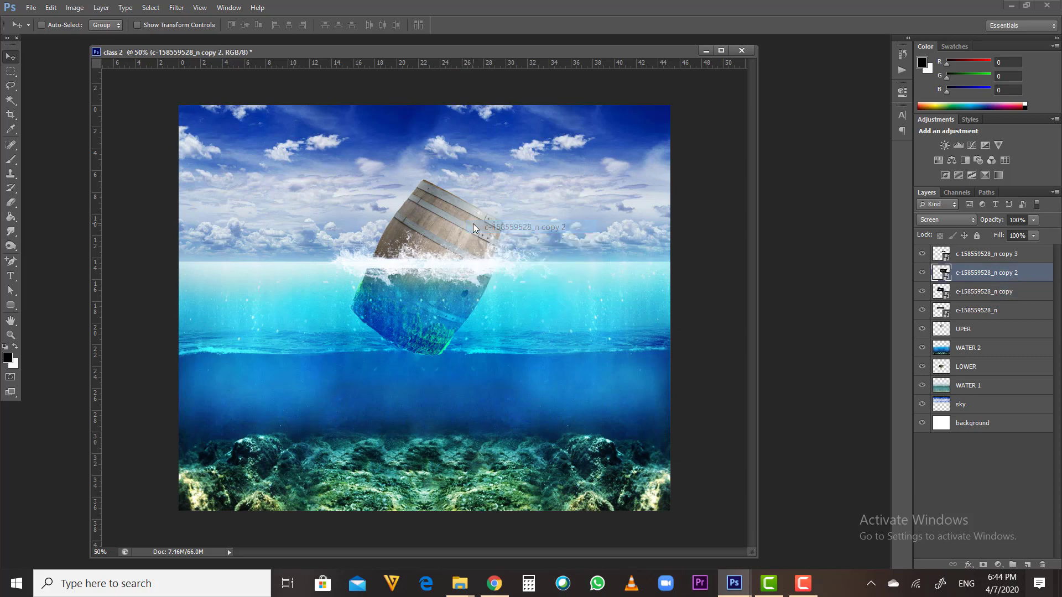
right_click(463, 224)
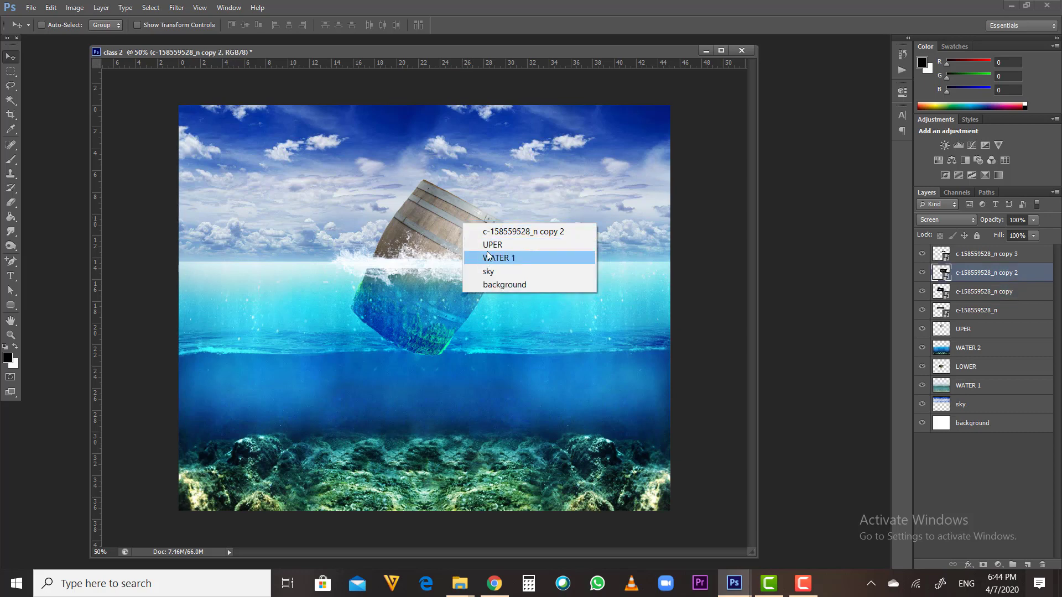
left_click(486, 245)
key("Right")
key("Right")
key("Right")
key("Right")
key("Right")
key("Right")
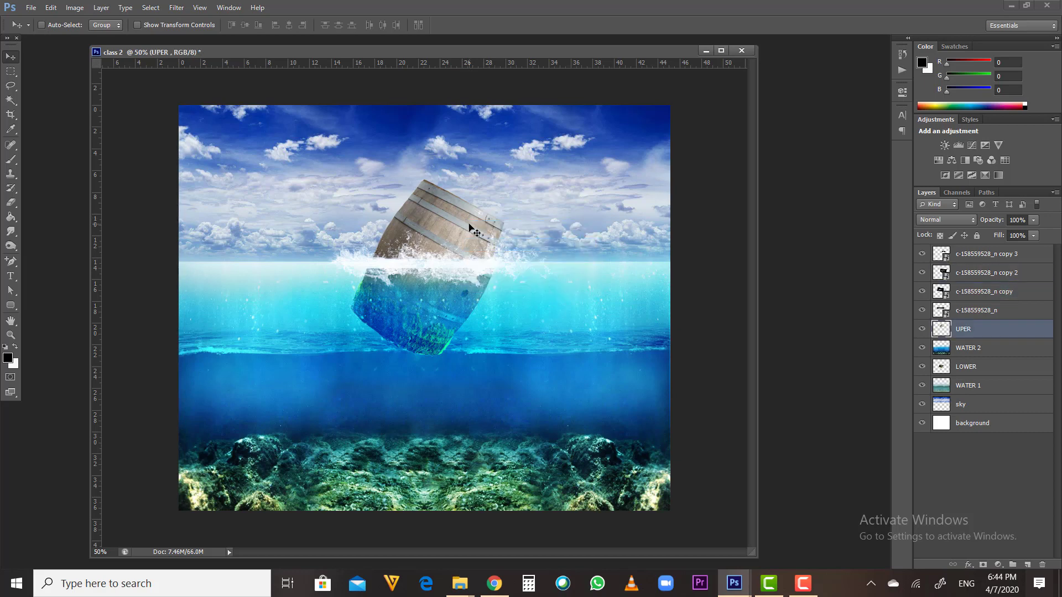
key("Left")
Switch to the Adobe Photoshop Part 2 folder and preview the fish images dori.png, Product_8008.png and seabream.png
mouse_move(461, 583)
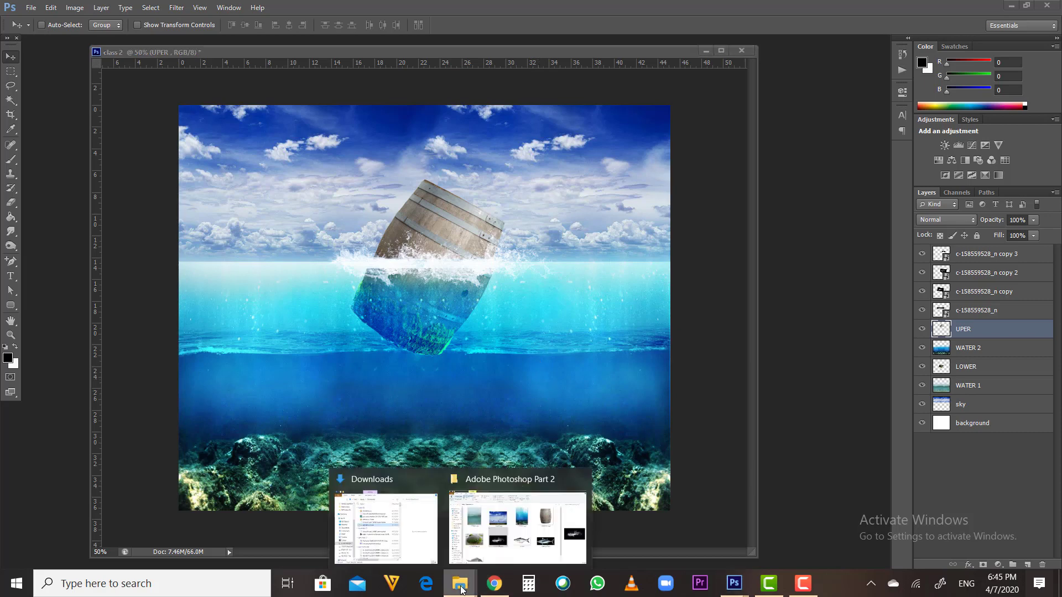
left_click(511, 524)
scroll(396, 536, "down", 1)
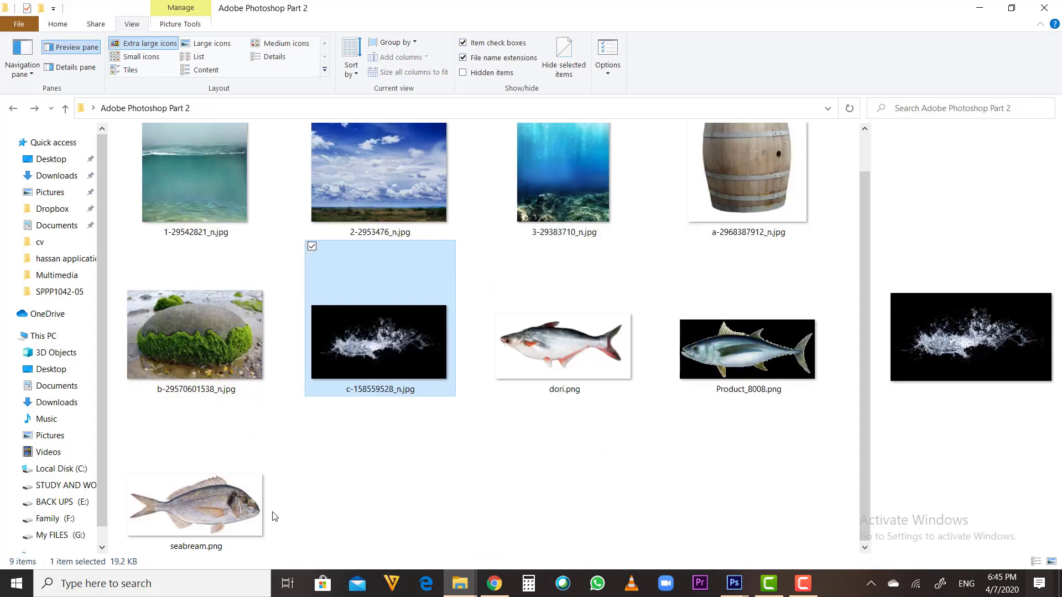
left_click(242, 508)
left_click(780, 332, "ctrl")
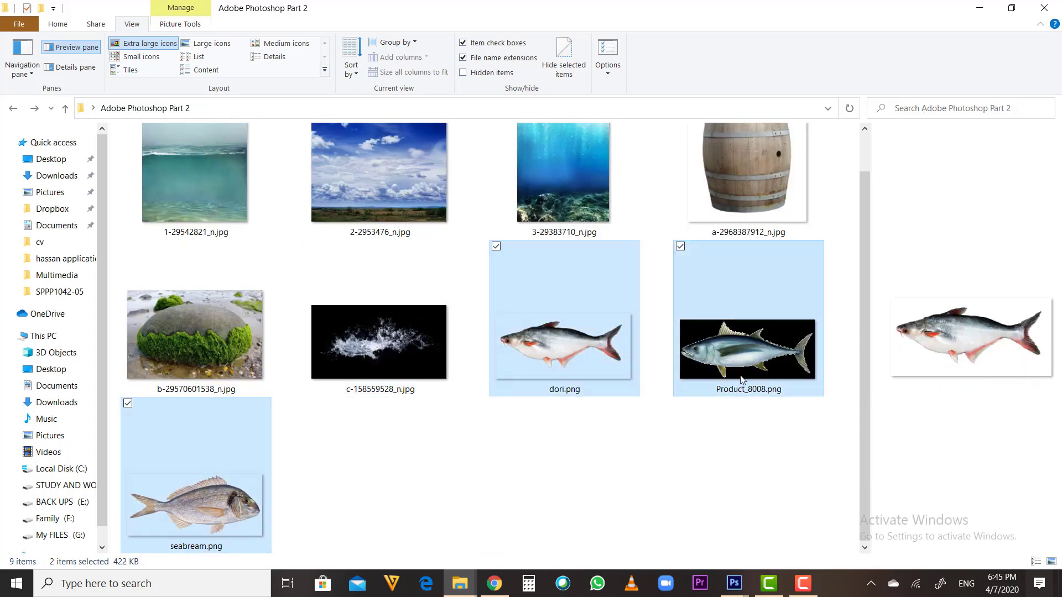
left_click_drag(567, 332, 646, 426)
left_click(578, 347)
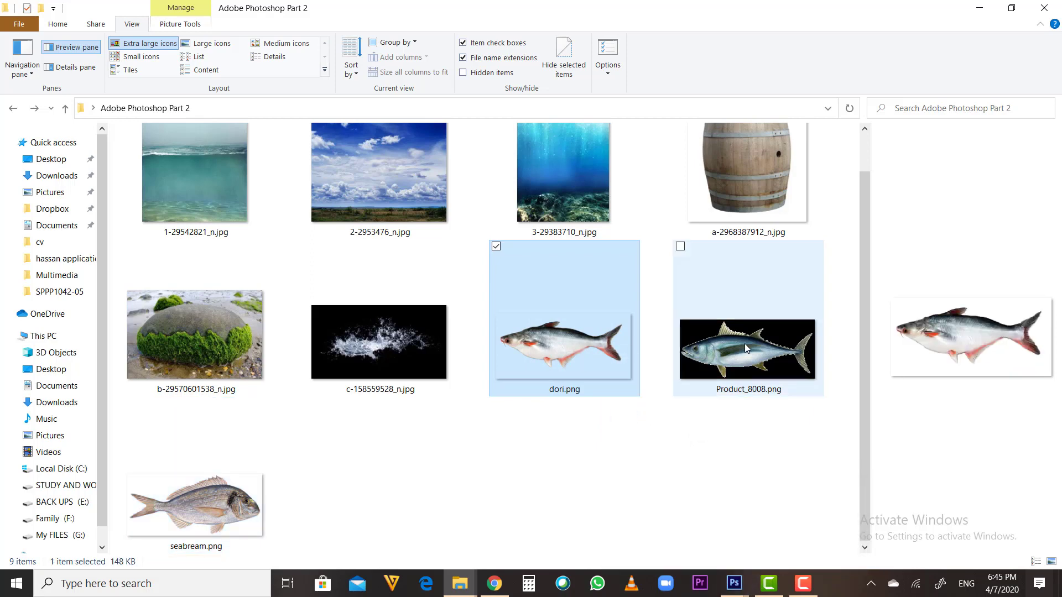
left_click(744, 343)
left_click(184, 501)
Place dori.png, Product_8008.png and seabream.png into class 2 above UPER, and move the seabream into the deep water below the barrel
left_click(634, 354)
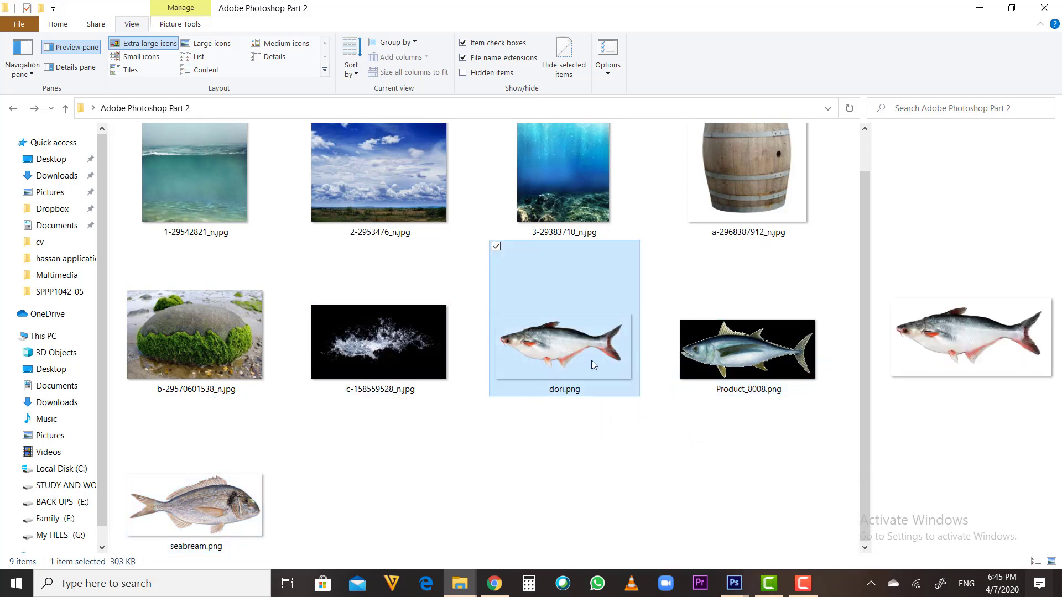
left_click(766, 348, "ctrl")
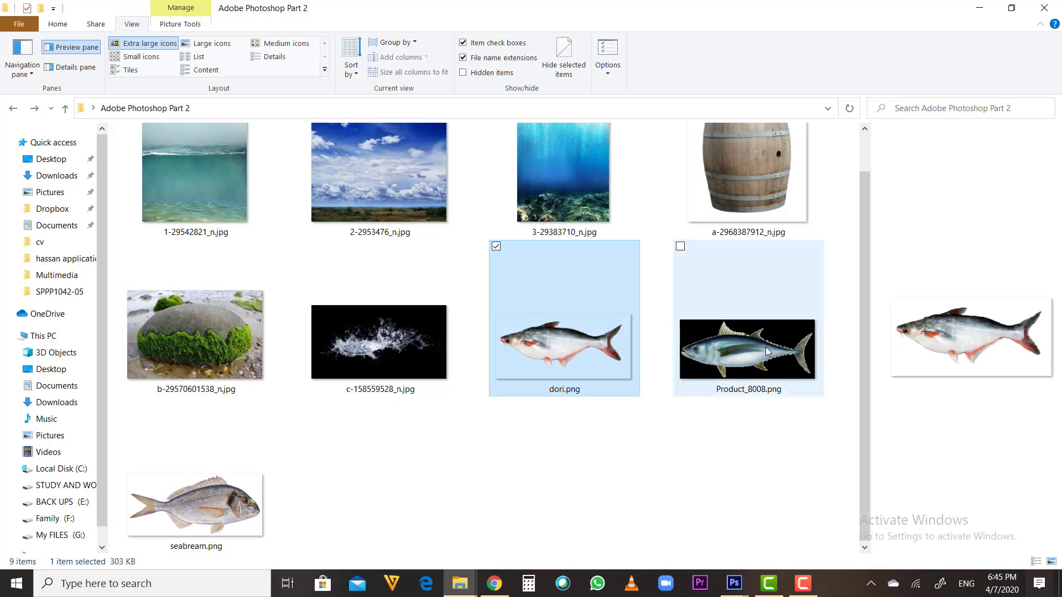
left_click(242, 508, "ctrl")
left_click_drag(621, 330, 542, 397)
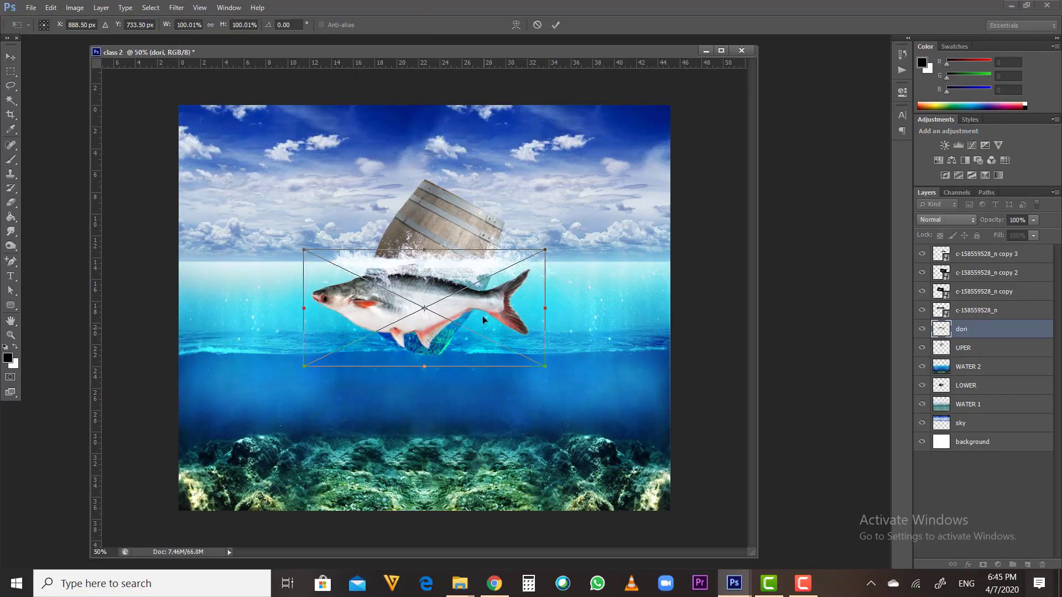
key("Return")
key("Return")
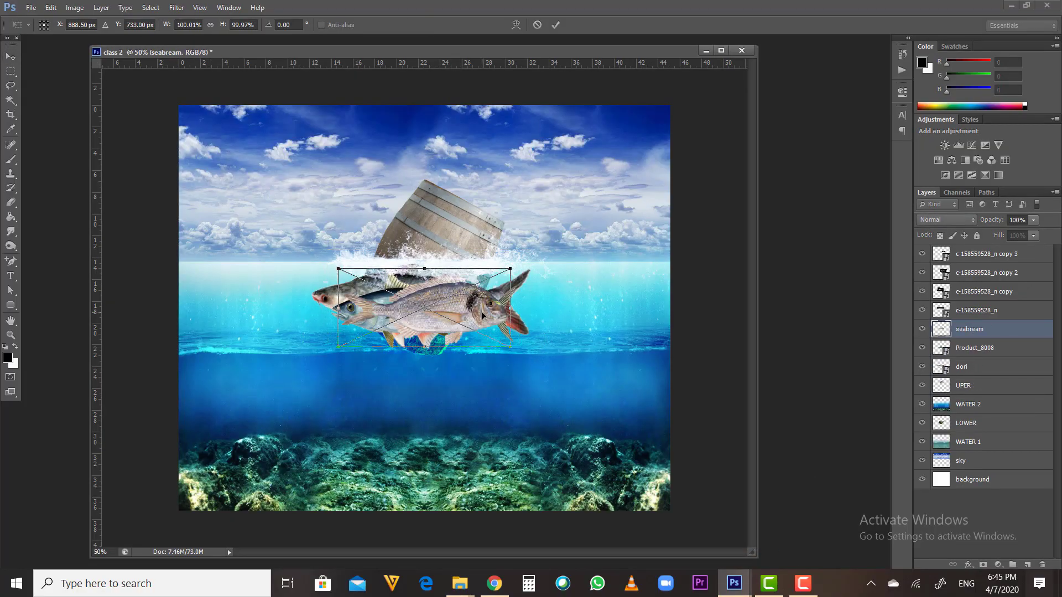
key("Return")
left_click_drag(481, 318, 397, 395)
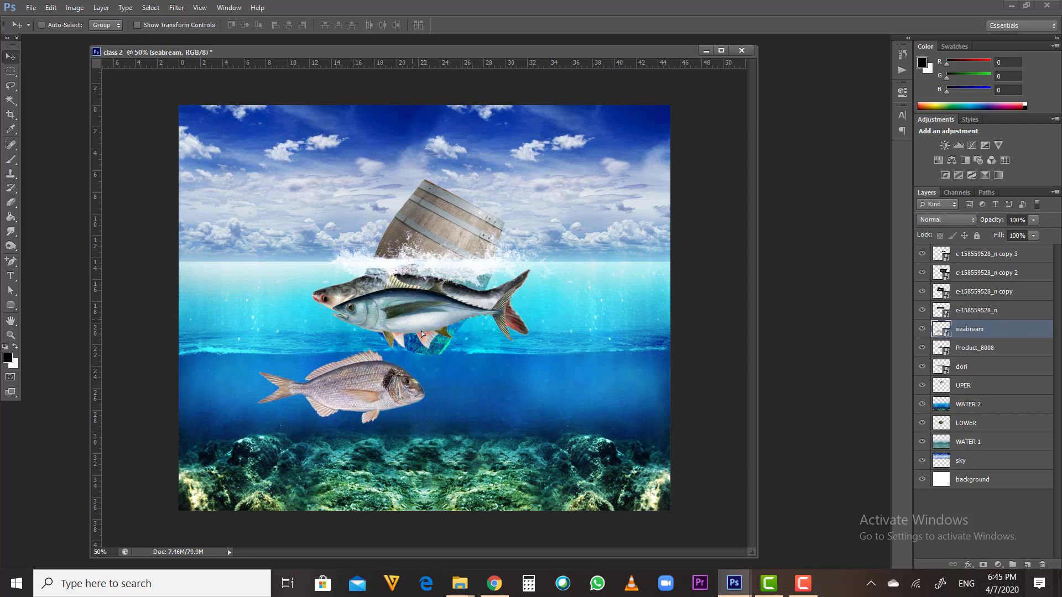
mouse_move(421, 334)
left_mouse_down()
mouse_move(476, 347)
mouse_move(421, 342)
left_mouse_up()
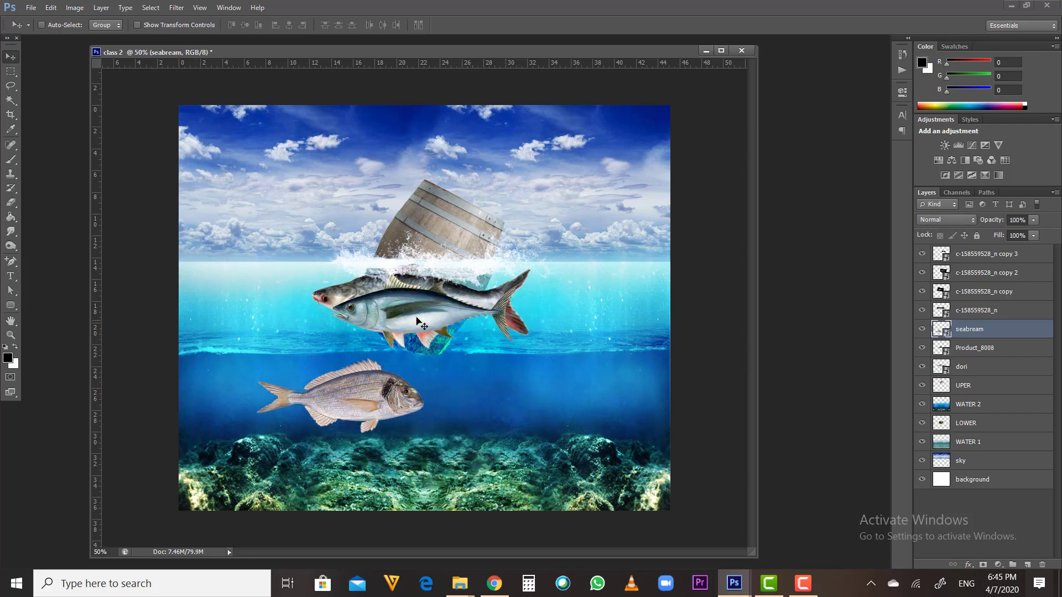
Rename the seabream layer to FISH1 and the Product_8008 layer to FISH2
double_click(971, 329)
type("FISH1")
key("Return")
left_click(965, 351)
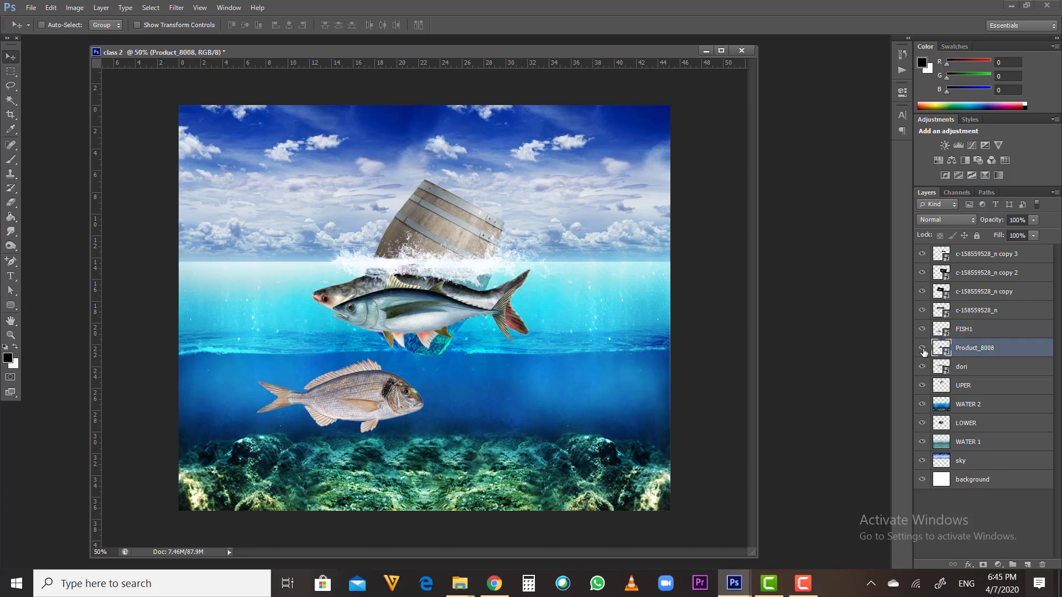
left_click(922, 349)
left_click(923, 349)
double_click(965, 346)
type("FISH2")
key("Return")
Check which fish the dori layer holds by toggling its visibility, and rename the layer to FISH 3
left_click(965, 367)
left_click(922, 366)
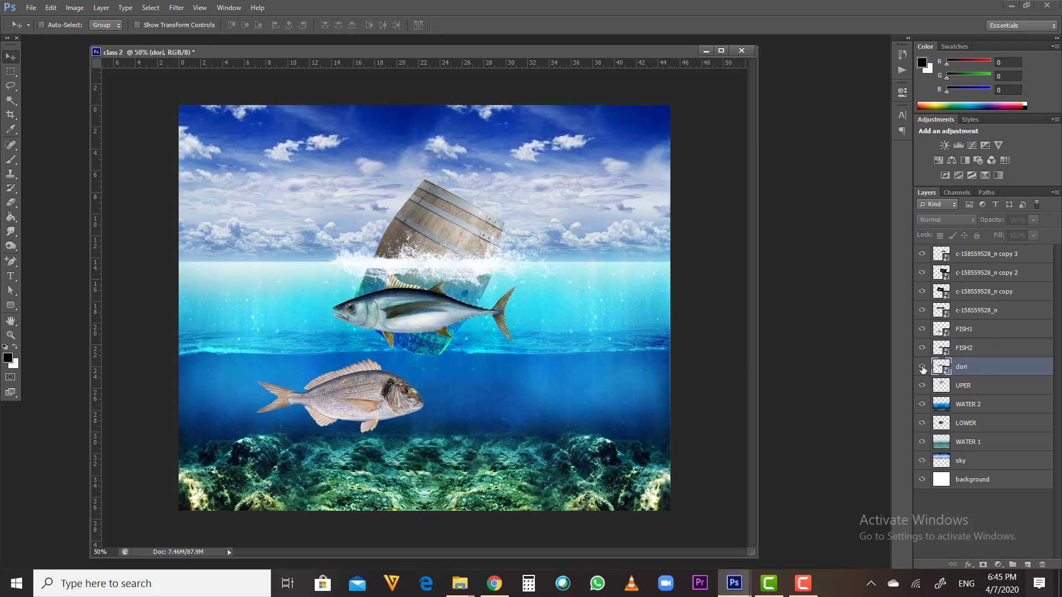
left_click(922, 367)
double_click(971, 369)
type("FI")
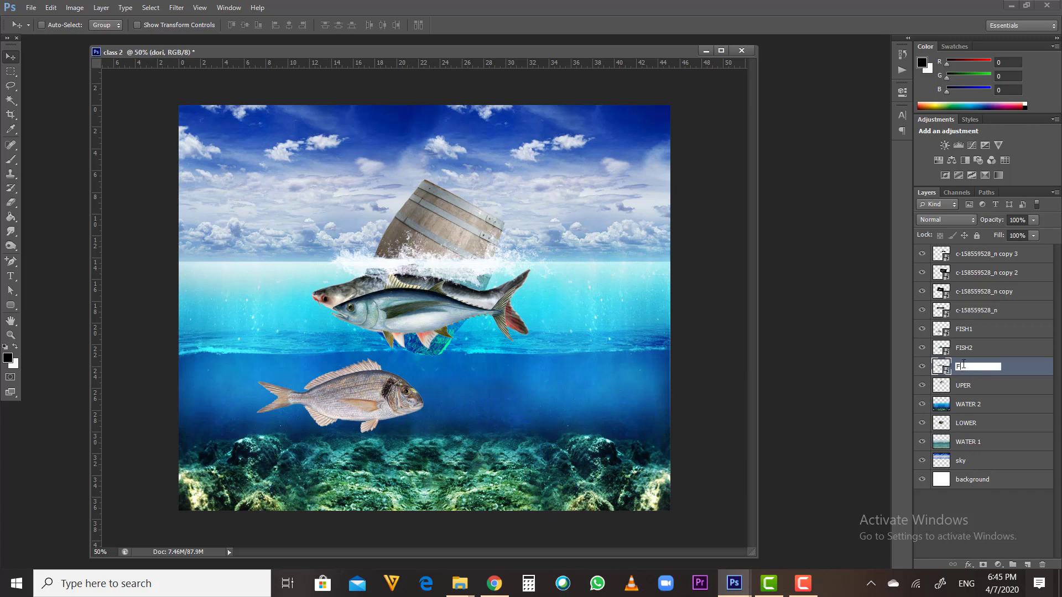
type("SH 3")
key("Return")
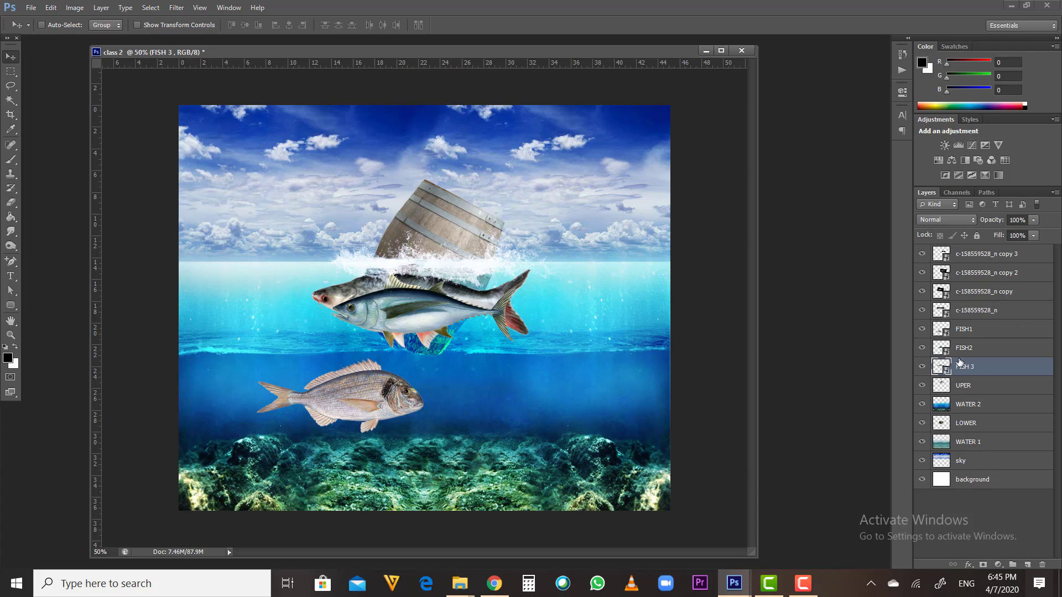
Scale FISH1, FISH2 and FISH 3 down together to about 35% and move them into the deep water below the barrel
left_click(973, 330, "shift")
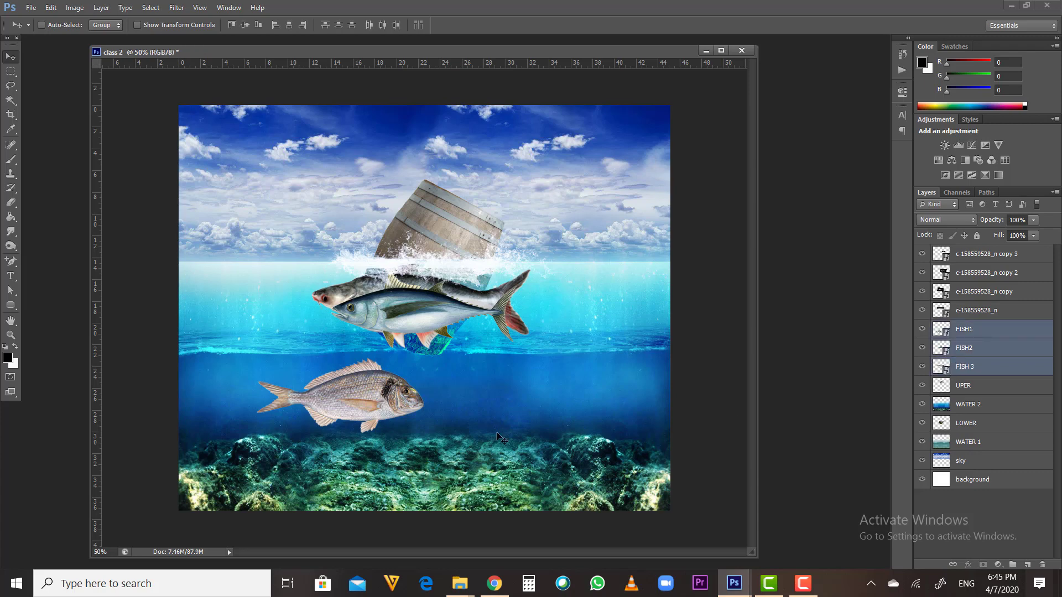
key("ctrl+t")
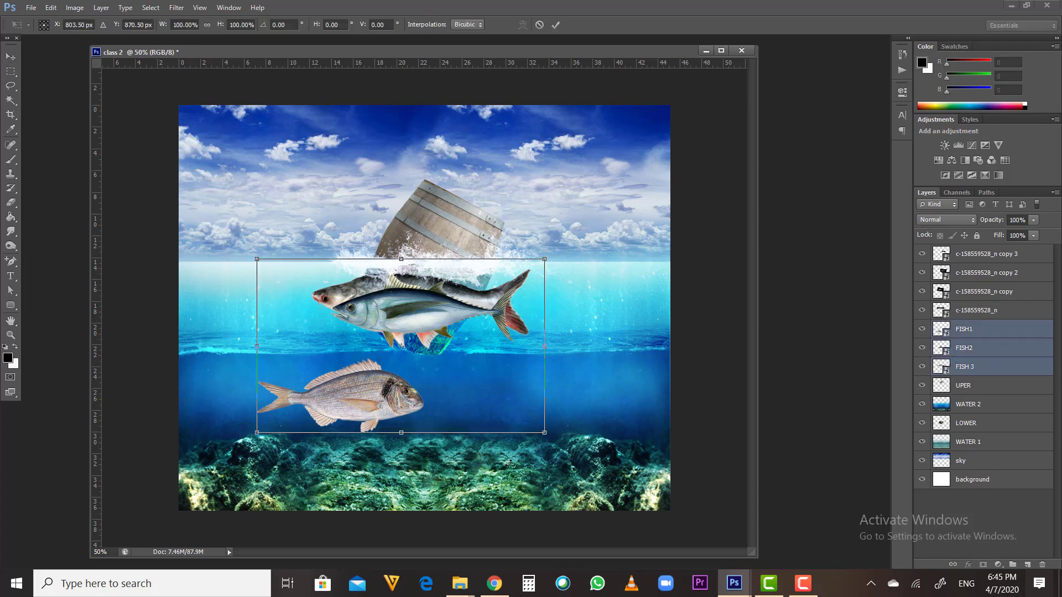
left_click_drag(544, 434, 380, 333)
left_click_drag(303, 282, 360, 399)
key("Return")
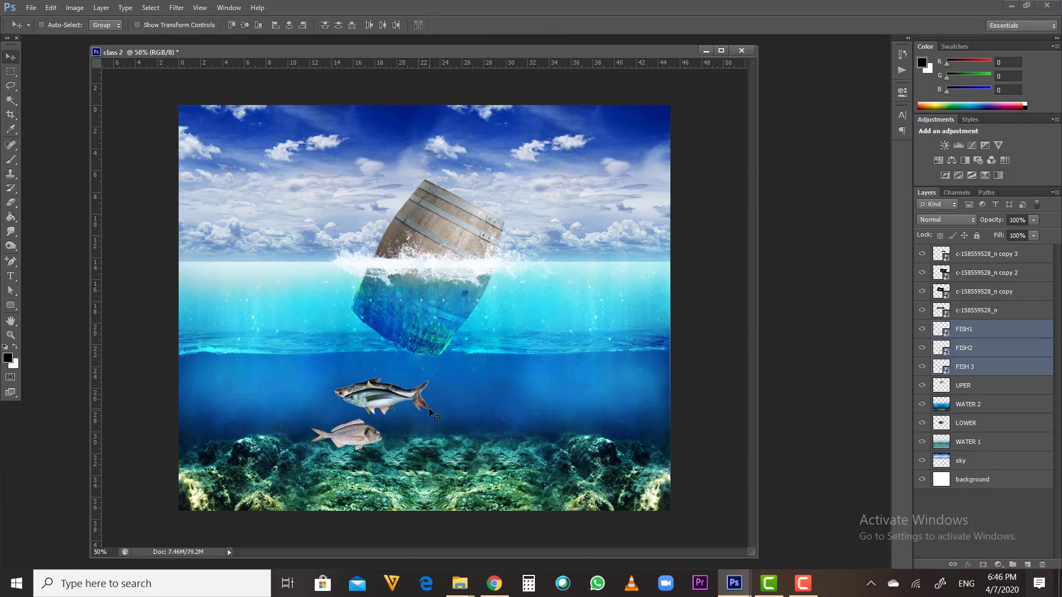
key("ctrl+t")
left_click_drag(435, 450, 407, 438)
key("Return")
Separate the overlapping fish by moving FISH2 to the right side of the deep water and FISH 3 just right of centre
right_click(374, 389)
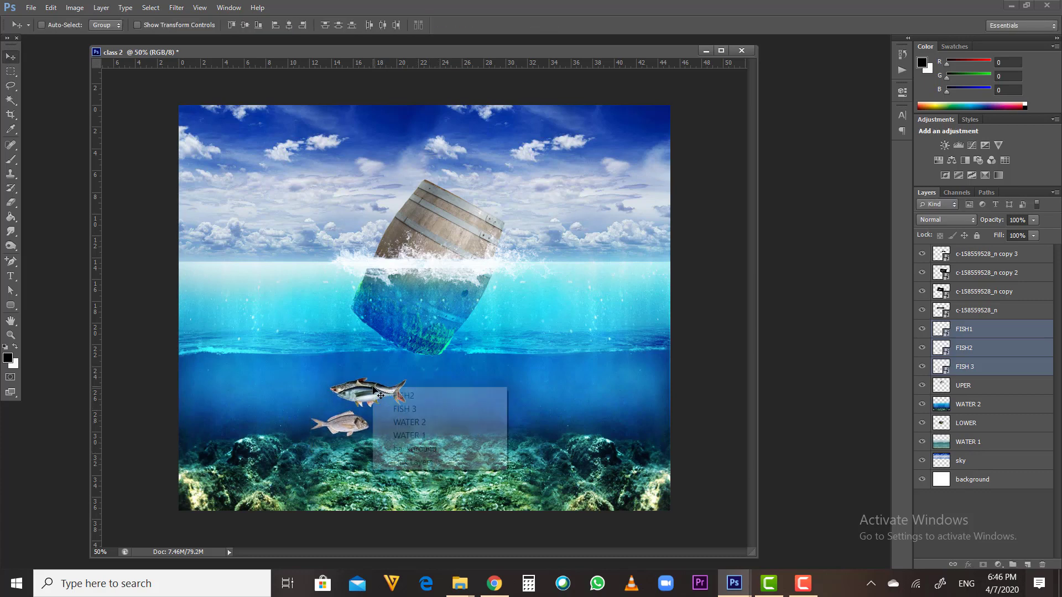
left_click(387, 394)
left_click_drag(387, 395, 588, 403)
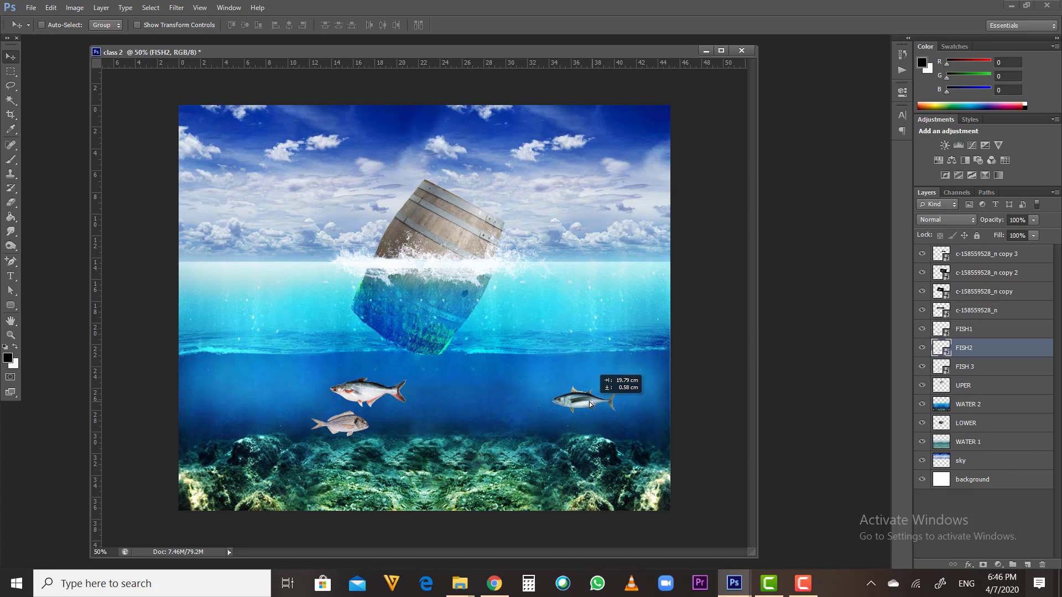
right_click(361, 388)
left_click(391, 395)
left_click_drag(403, 394, 507, 416)
Move FISH1 to the left side of the deep water and place a smaller copy, scaled to about 28%, below and left of it
right_click(360, 424)
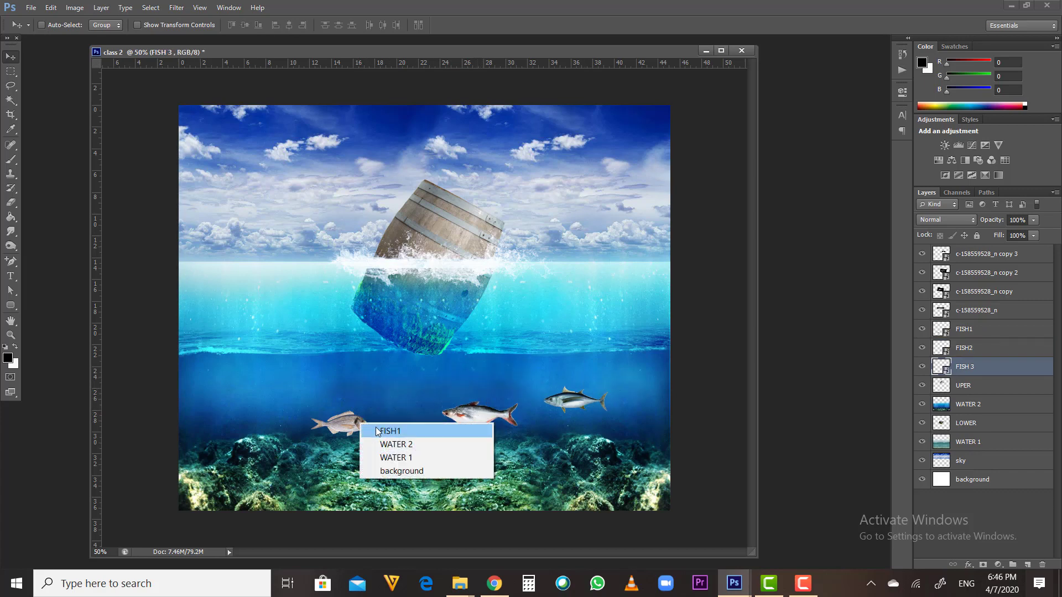
left_click(387, 430)
left_click_drag(359, 427, 236, 422)
key("ctrl+t")
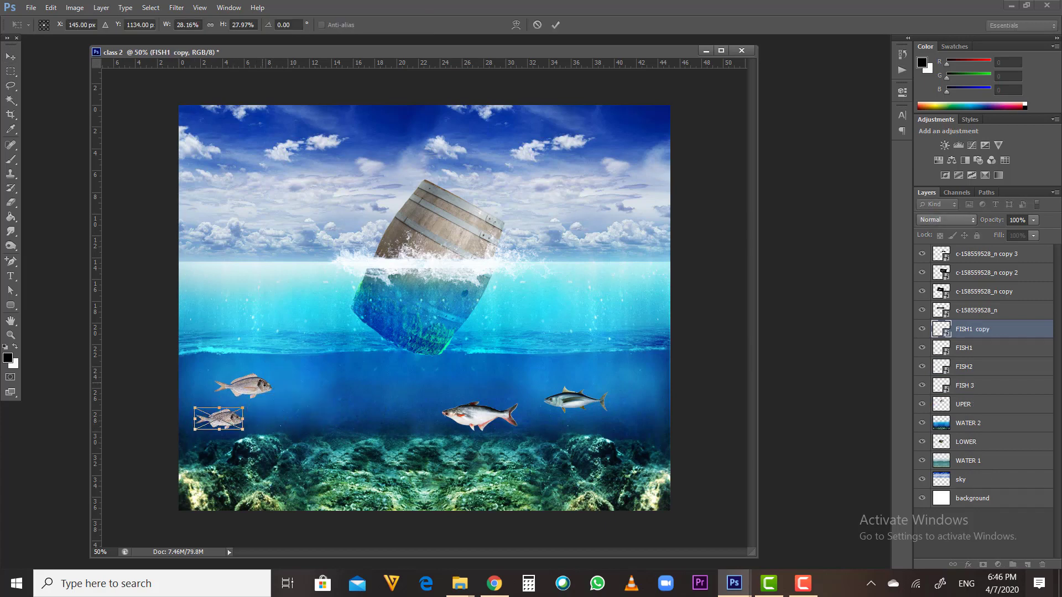
right_click(235, 422)
key("Escape")
key("Return")
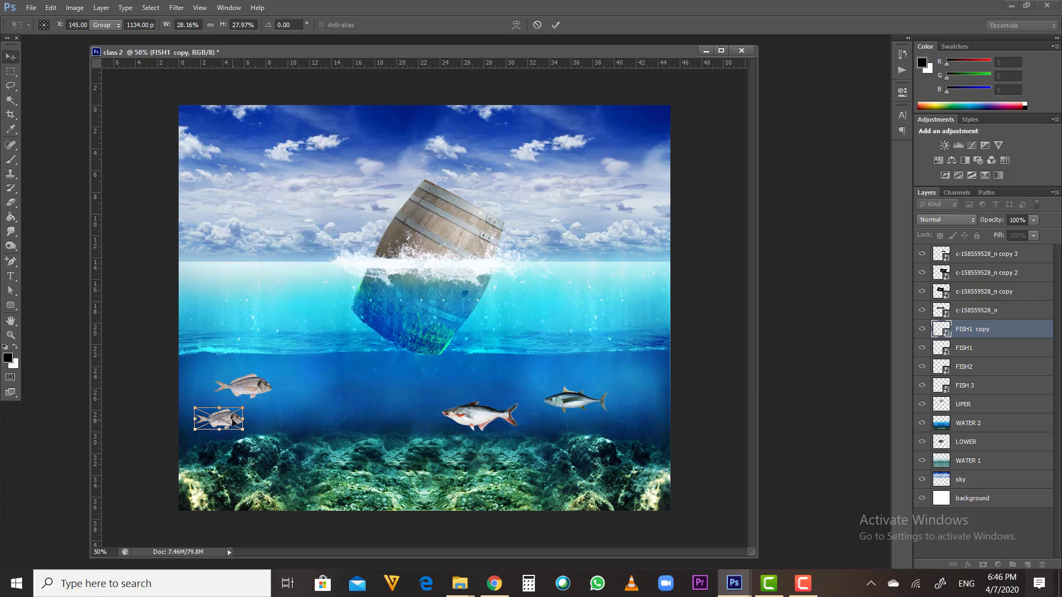
Scale FISH2 down slightly, move it toward the right edge and place a copy just below and left of it
right_click(554, 407)
left_click(578, 414)
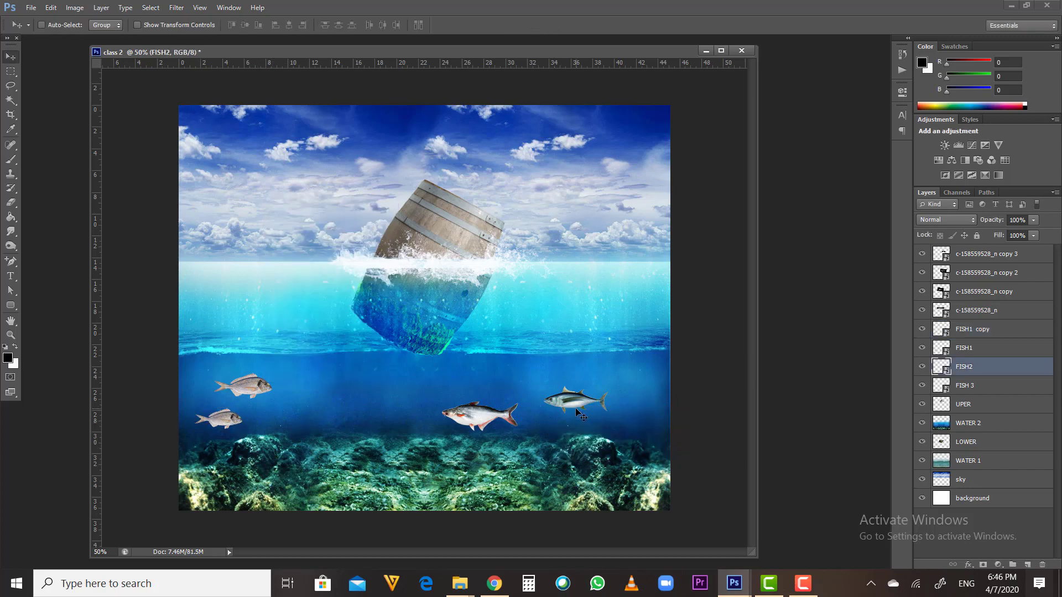
key("ctrl+t")
mouse_move(608, 412)
left_mouse_down()
mouse_move(588, 408)
mouse_move(642, 393)
mouse_move(606, 404)
left_mouse_up()
key("Return")
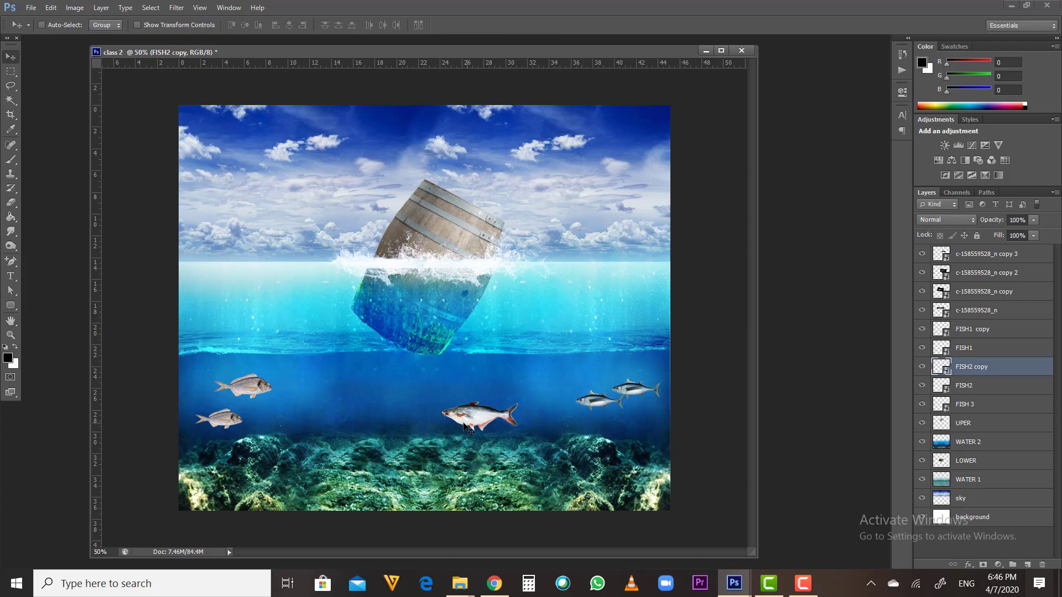
Scale FISH 3 down and shift it slightly up and left, beneath the barrel
right_click(463, 426)
left_click(479, 416)
key("ctrl+t")
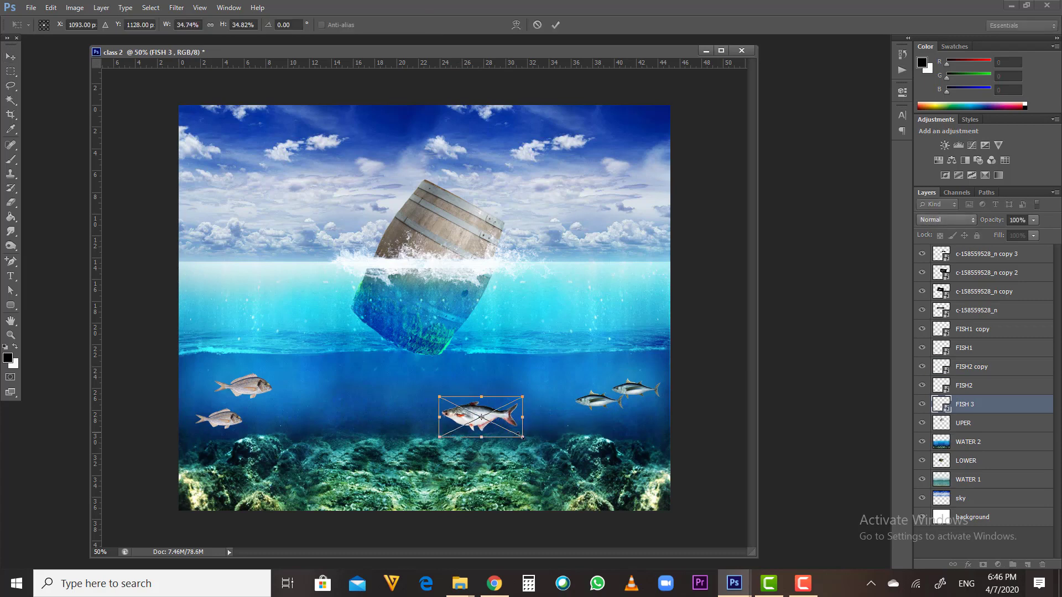
left_click_drag(522, 437, 470, 398)
key("Return")
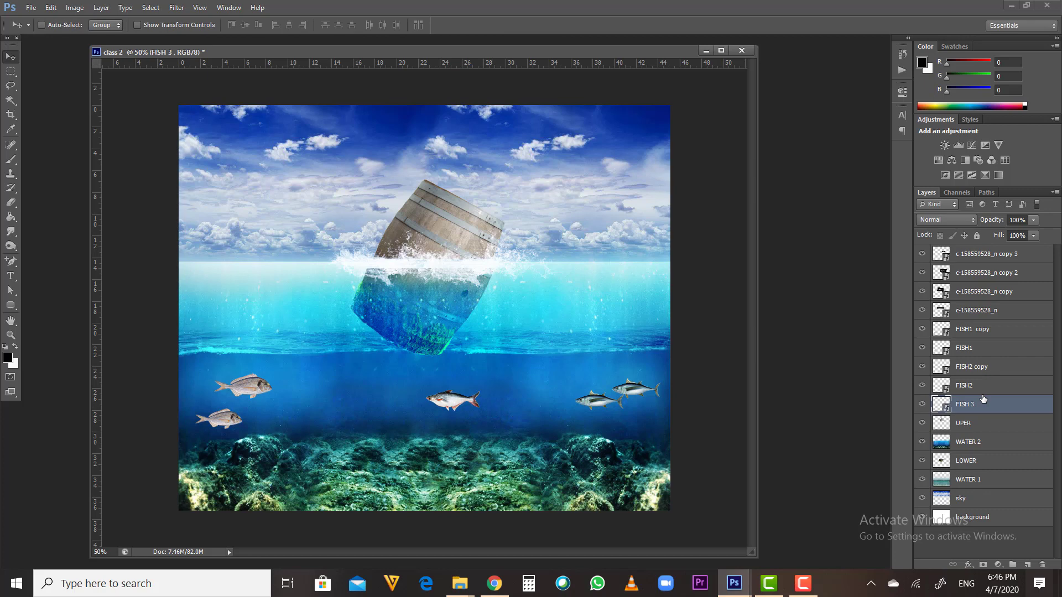
Merge all five fish layers into one layer and check it by toggling its visibility
left_click(983, 330, "shift")
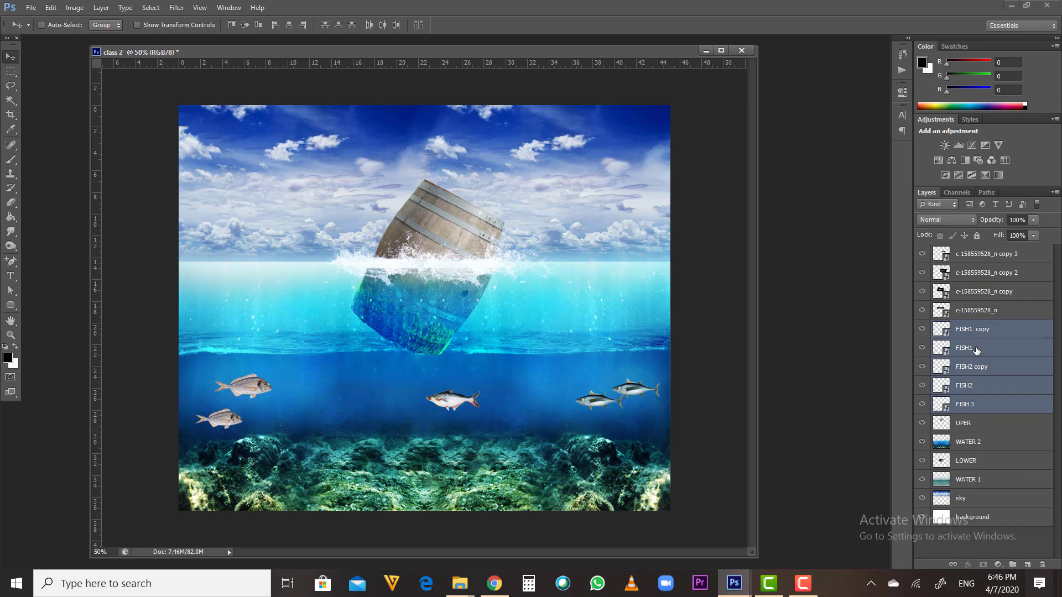
key("ctrl+e")
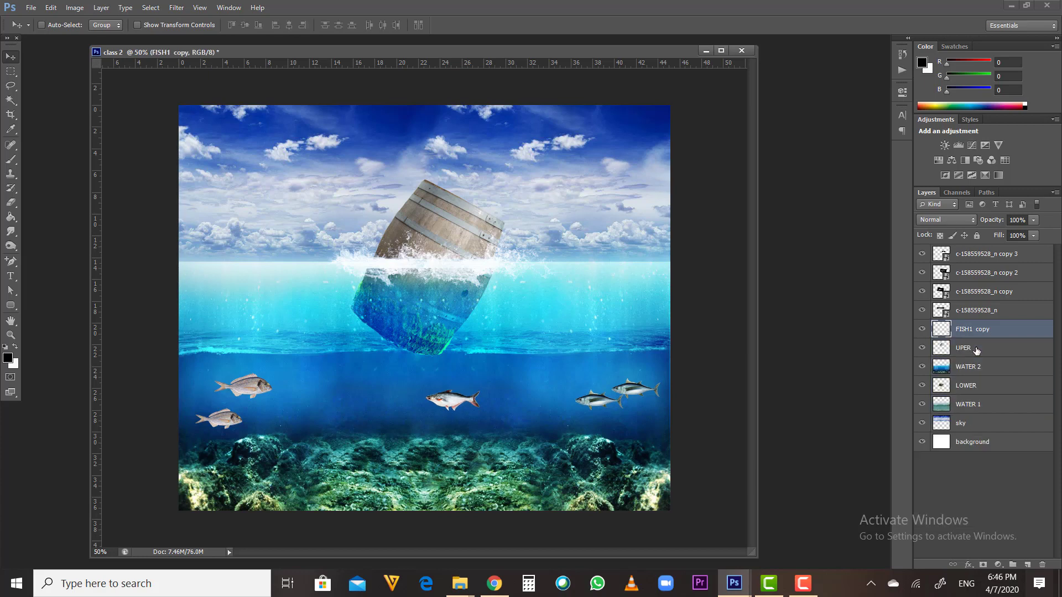
left_click(921, 330)
left_click(922, 330)
Move the merged fish layer directly below WATER 2 and set its opacity to 64%
left_click_drag(942, 331, 938, 376)
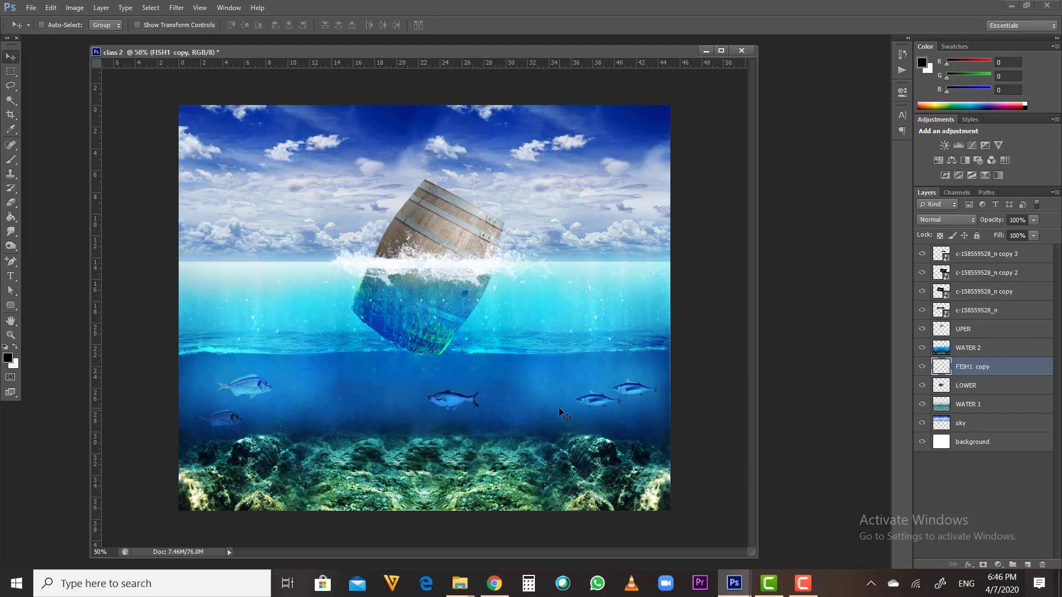
left_click(1033, 220)
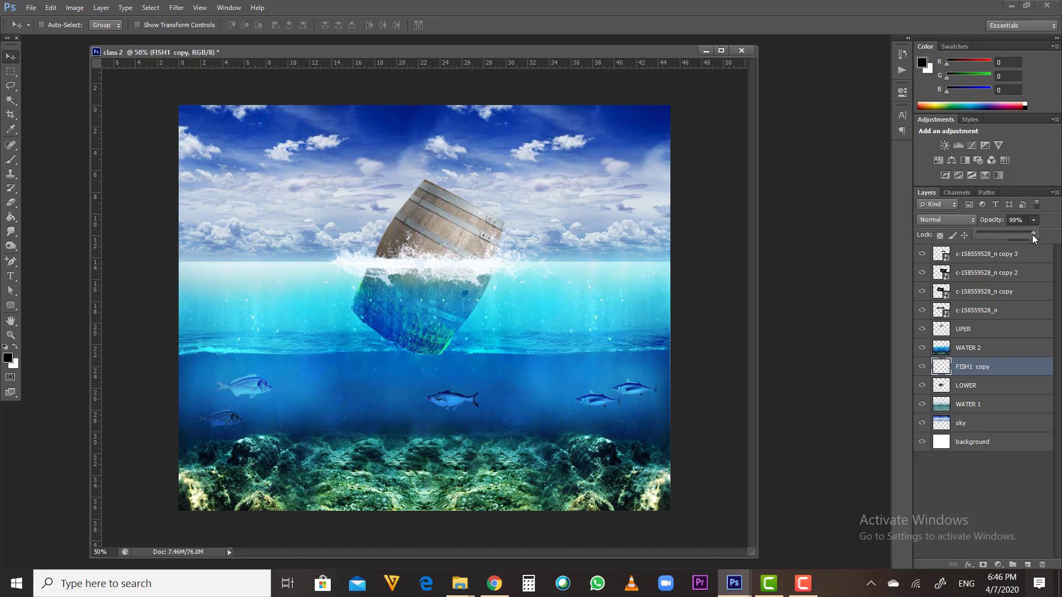
left_click_drag(1013, 235, 1010, 235)
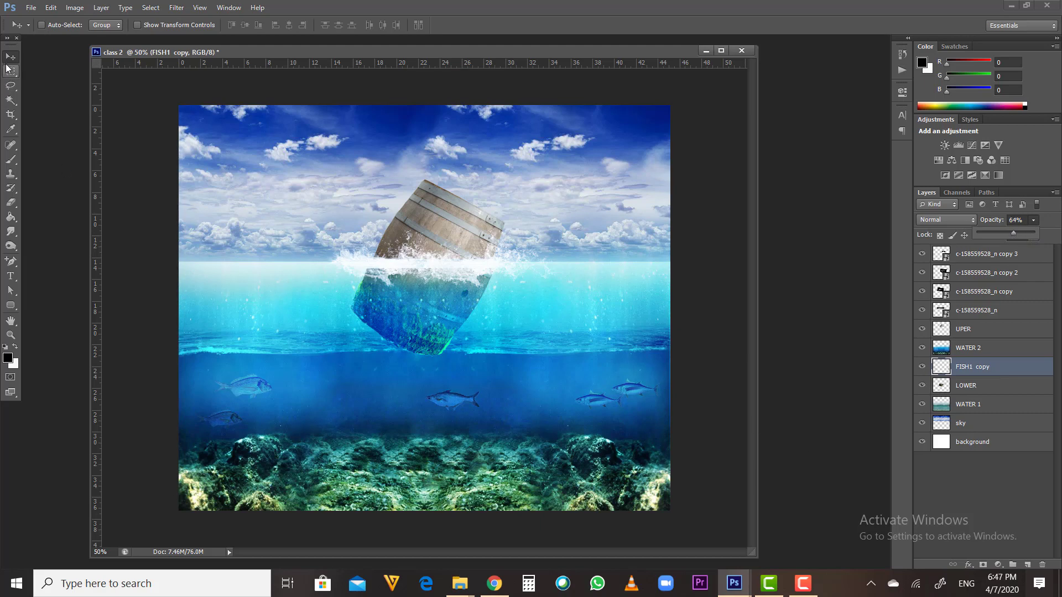
Add a Brightness/Contrast adjustment above all layers with brightness -20 and contrast 31
left_click(935, 475)
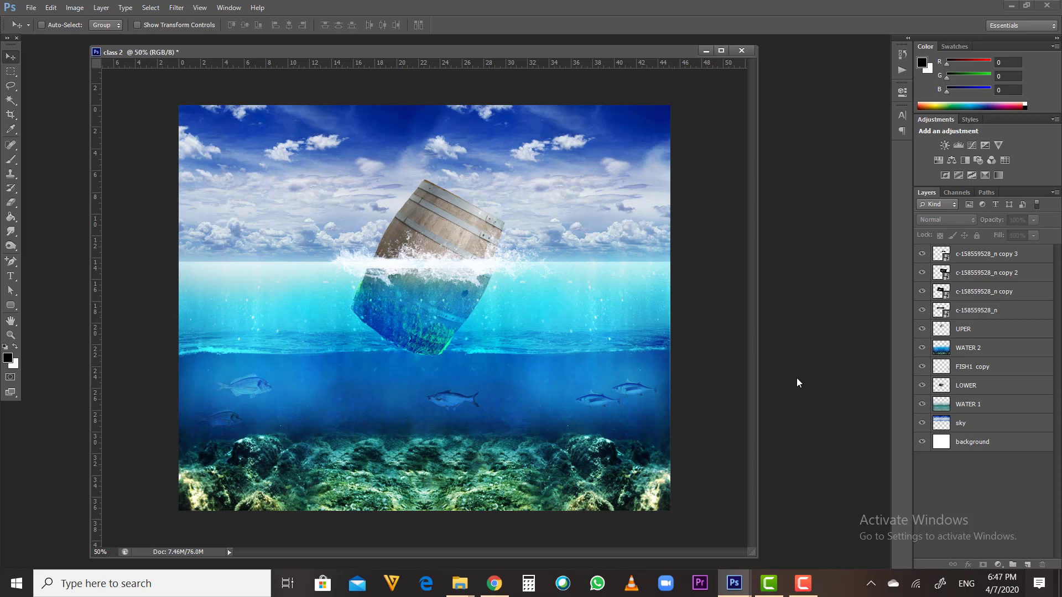
left_click(945, 145)
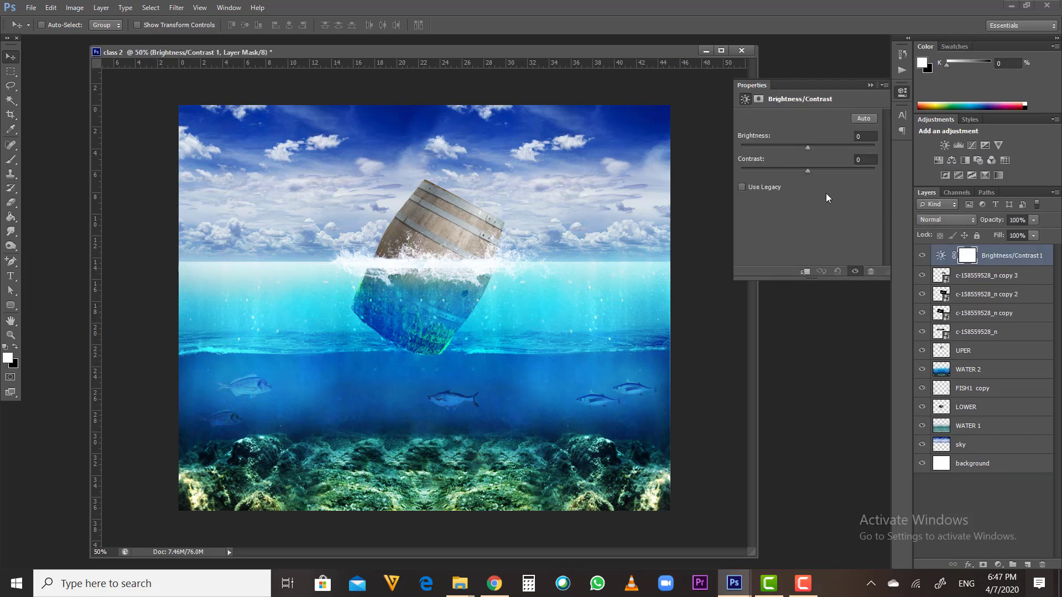
left_click_drag(807, 171, 799, 149)
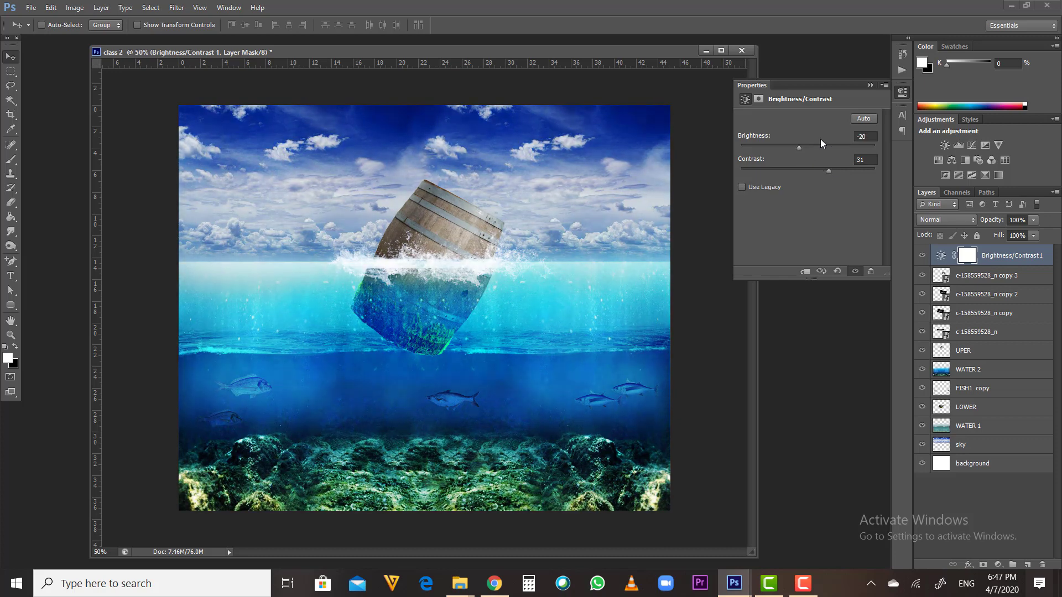
Add a Curves adjustment on top and pull the RGB curve's lower part slightly down to darken the shadows
left_click(975, 145)
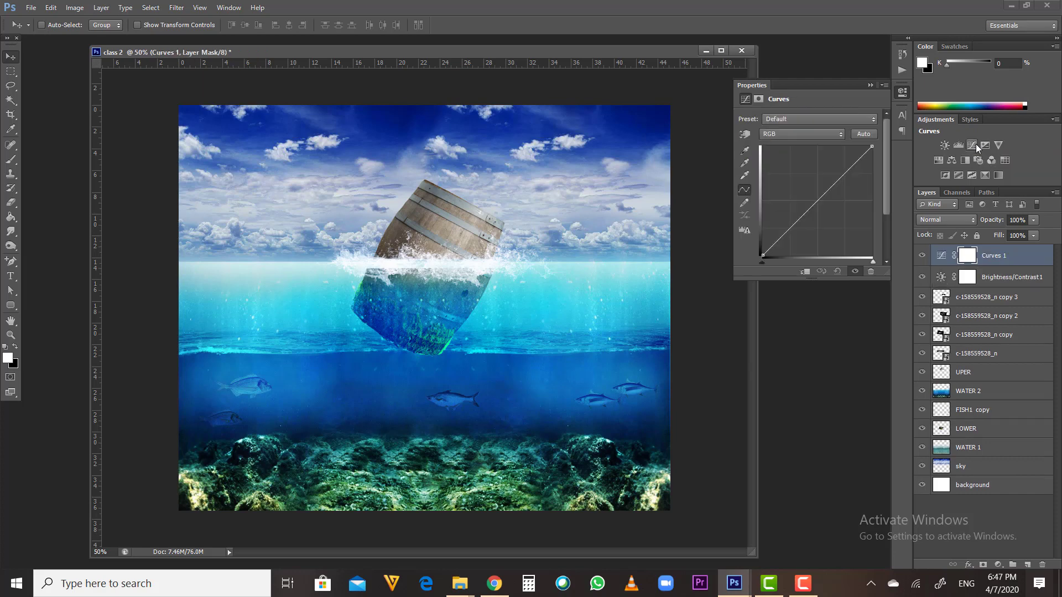
left_click_drag(788, 231, 792, 233)
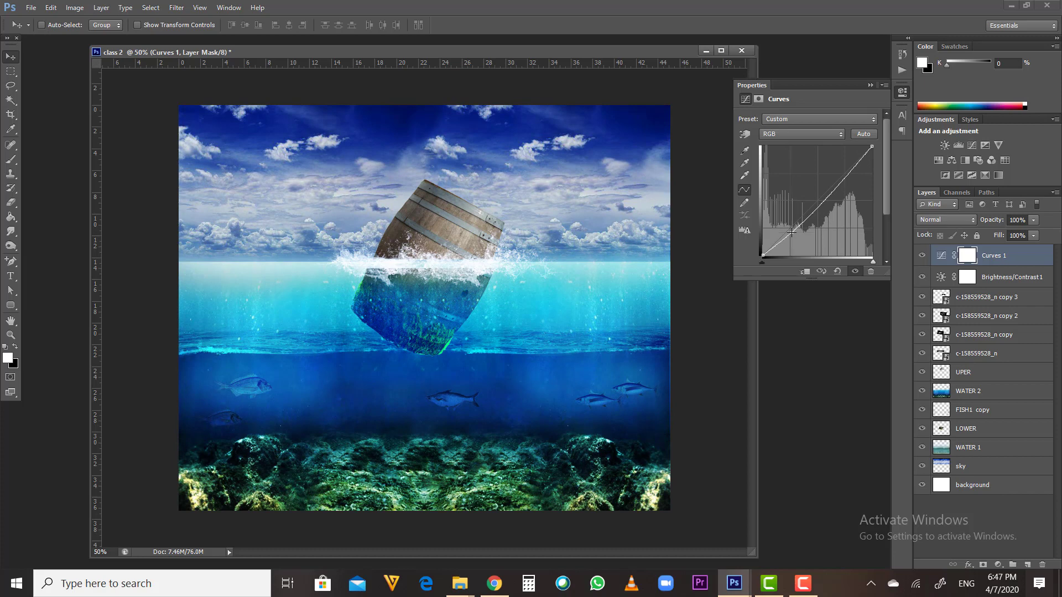
left_click(872, 84)
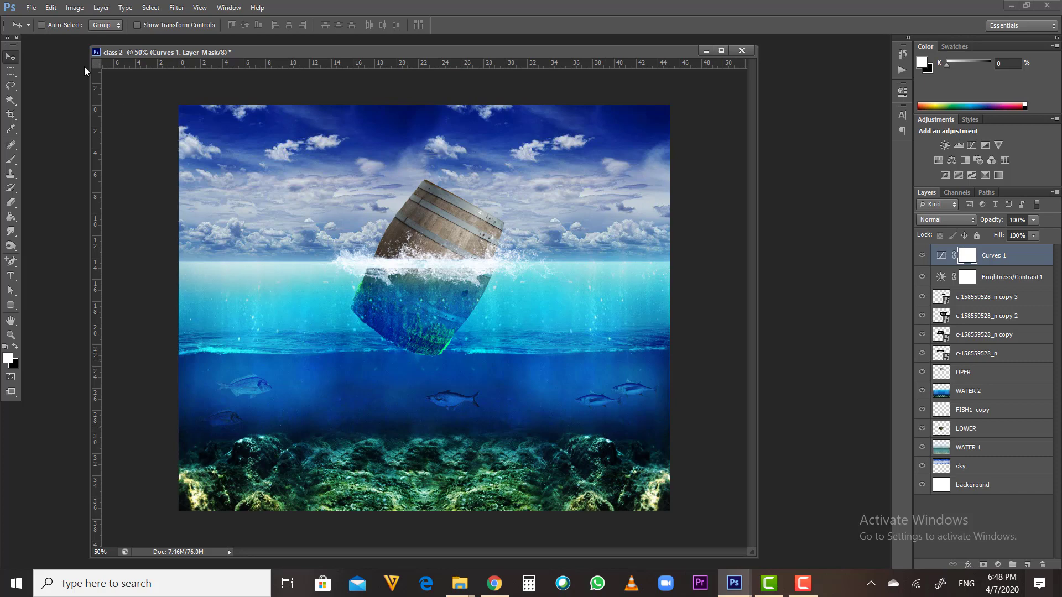
Save the composite as class 2.psd in the Adobe Photoshop Part 2 folder with Maximize Compatibility on
left_click(32, 8)
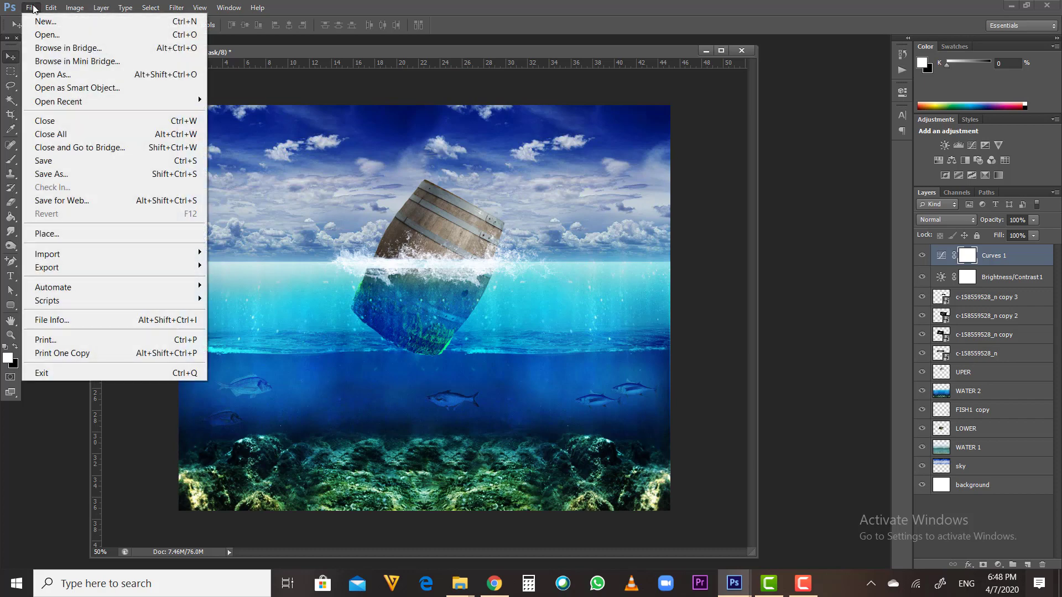
left_click(89, 164)
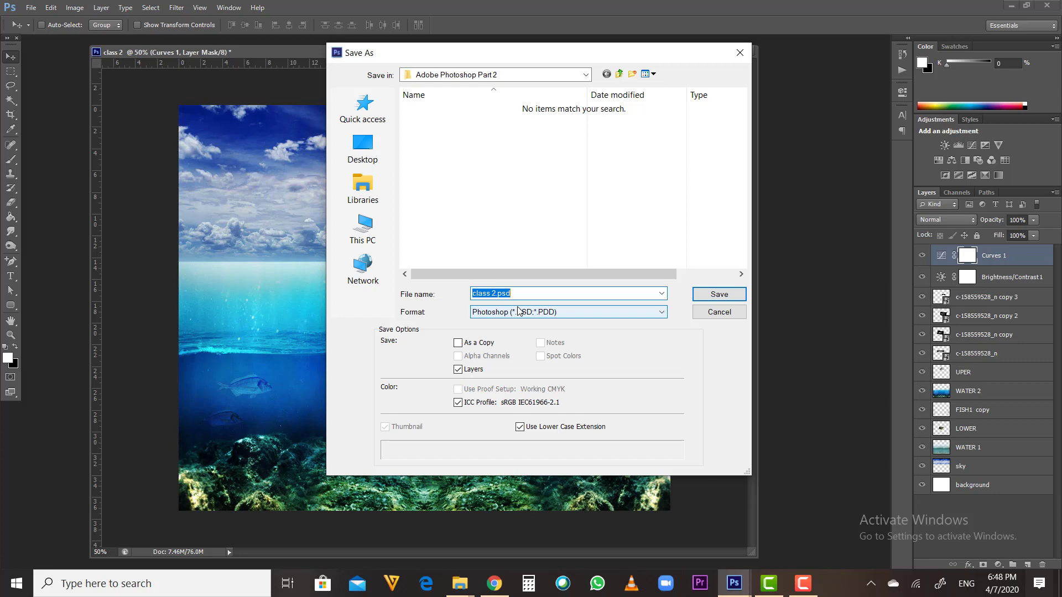
left_click(732, 301)
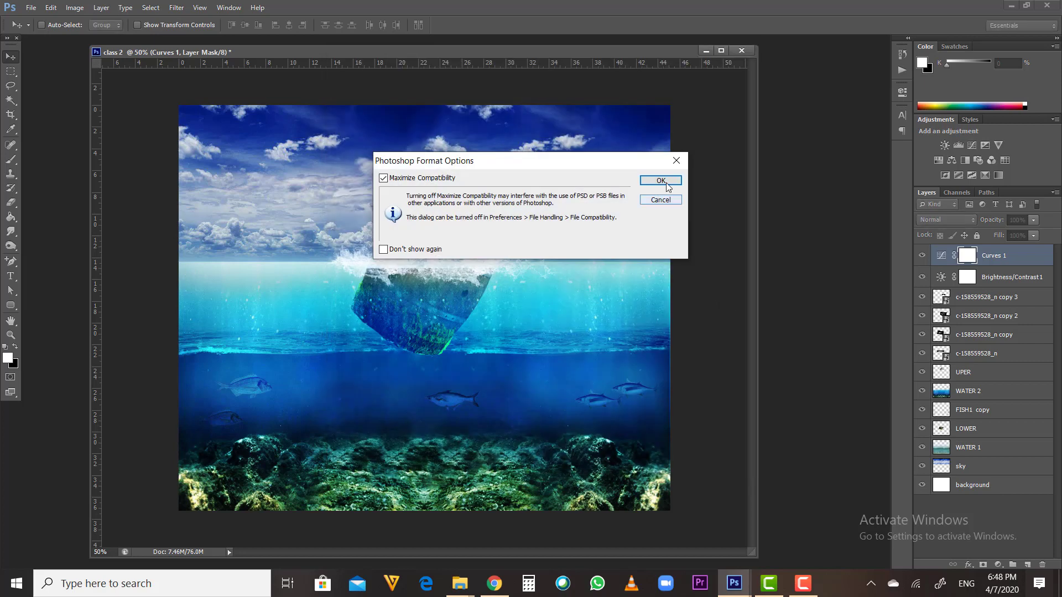
left_click(661, 181)
Close the document and reopen class 2.psd from the Adobe Photoshop Part 2 folder in File Explorer
left_click(741, 50)
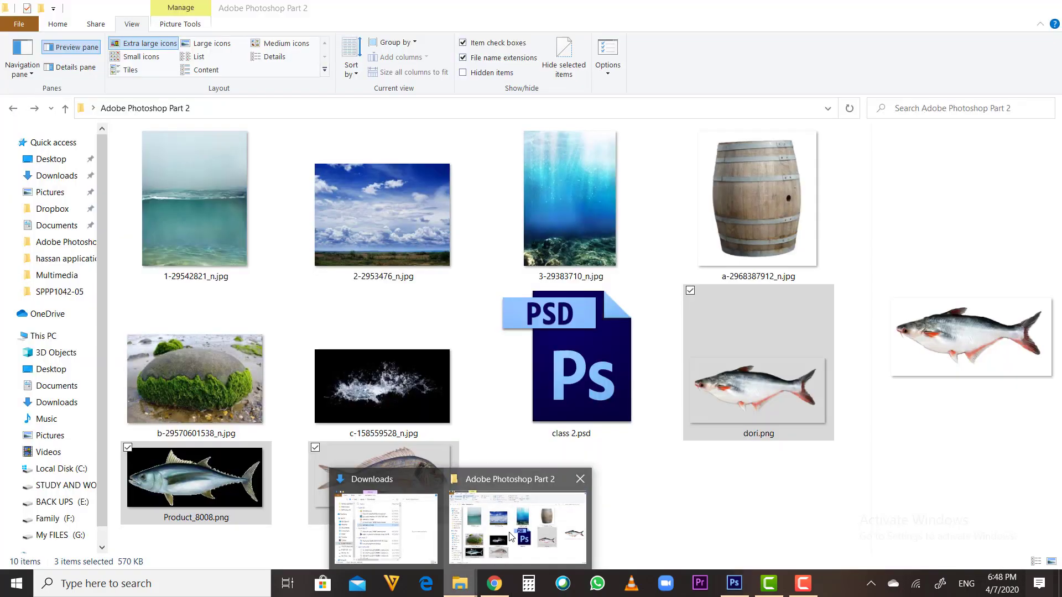
left_click(515, 529)
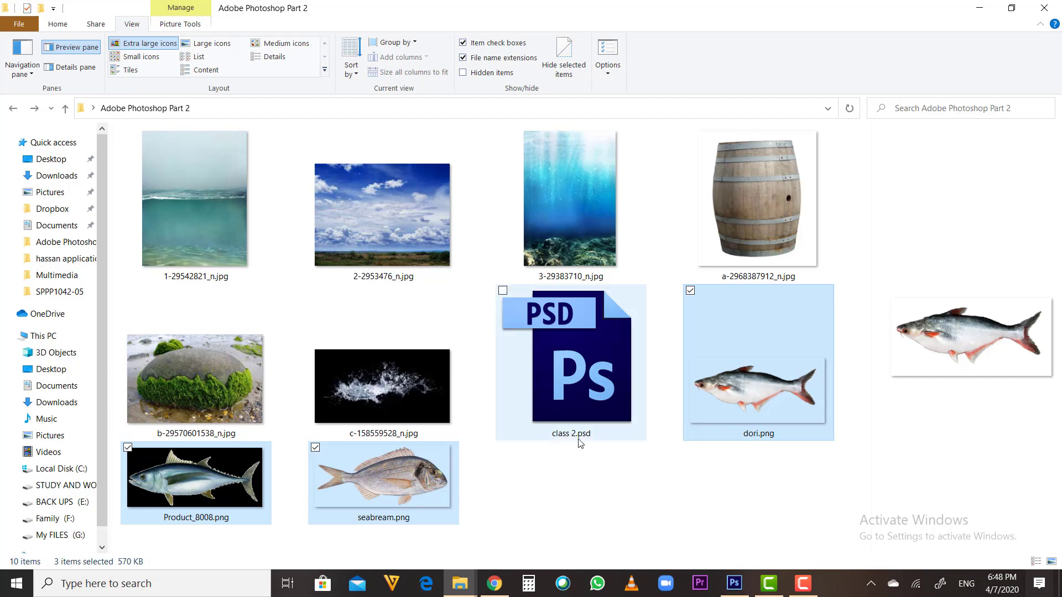
double_click(590, 392)
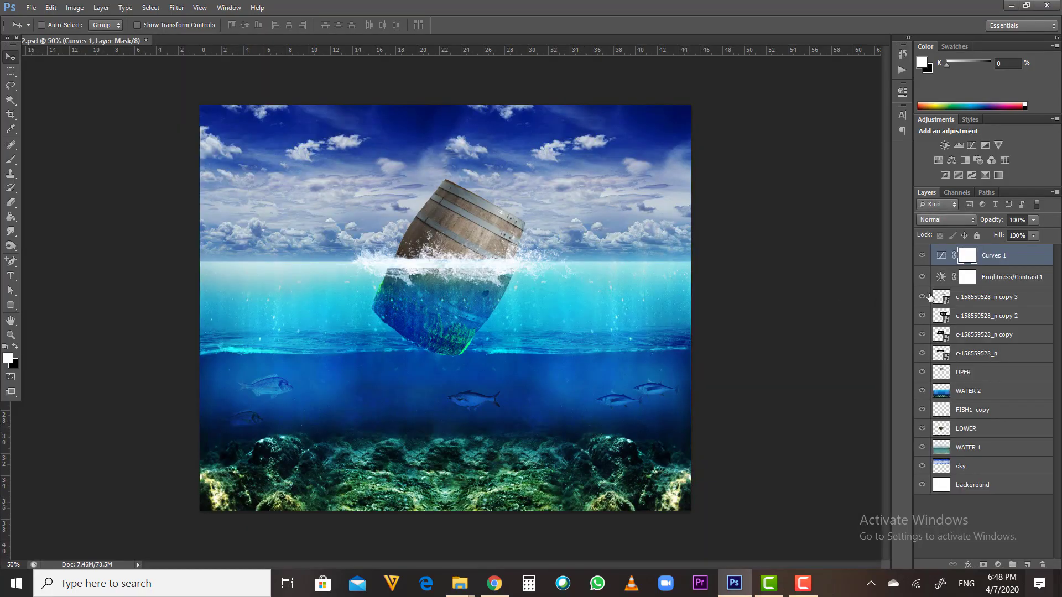
Save a copy of the composite as class 2.jpg in JPEG format in the Adobe Photoshop Part 2 folder, accepting the JPEG options
left_click(14, 8)
left_click(30, 7)
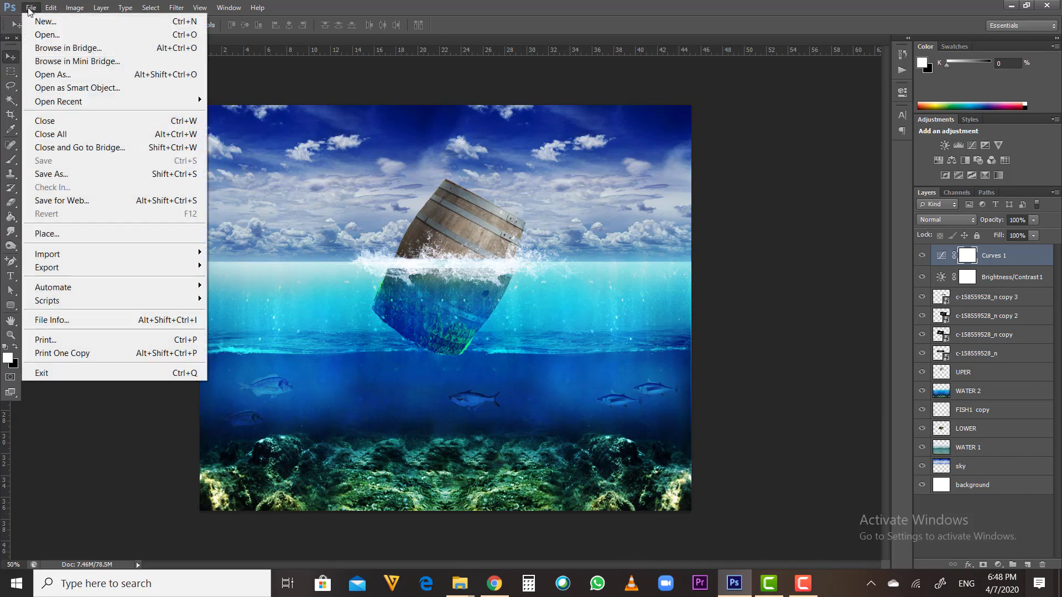
left_click(84, 174)
left_click(541, 312)
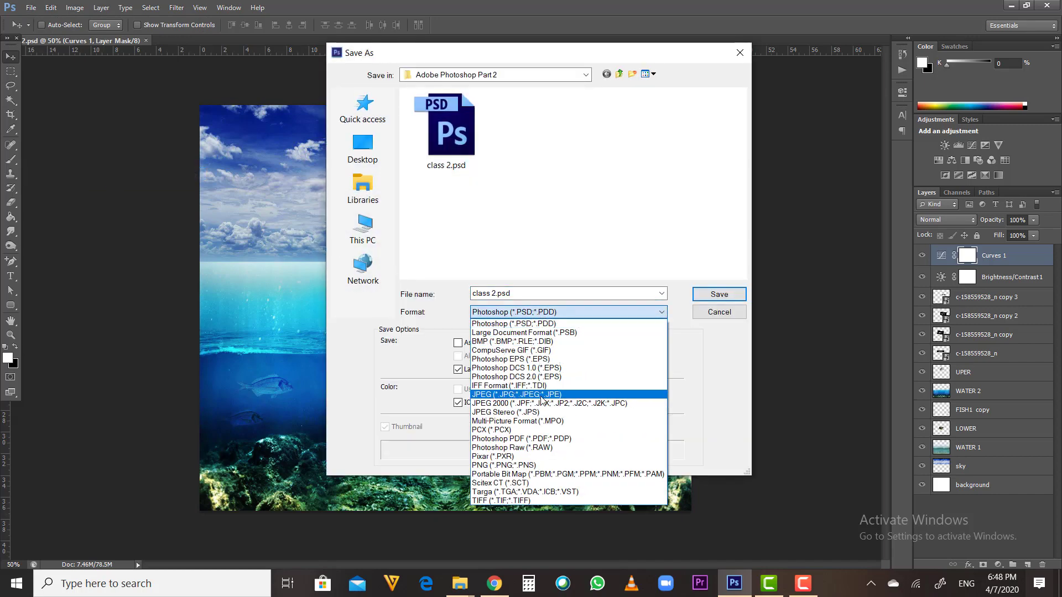
left_click(542, 398)
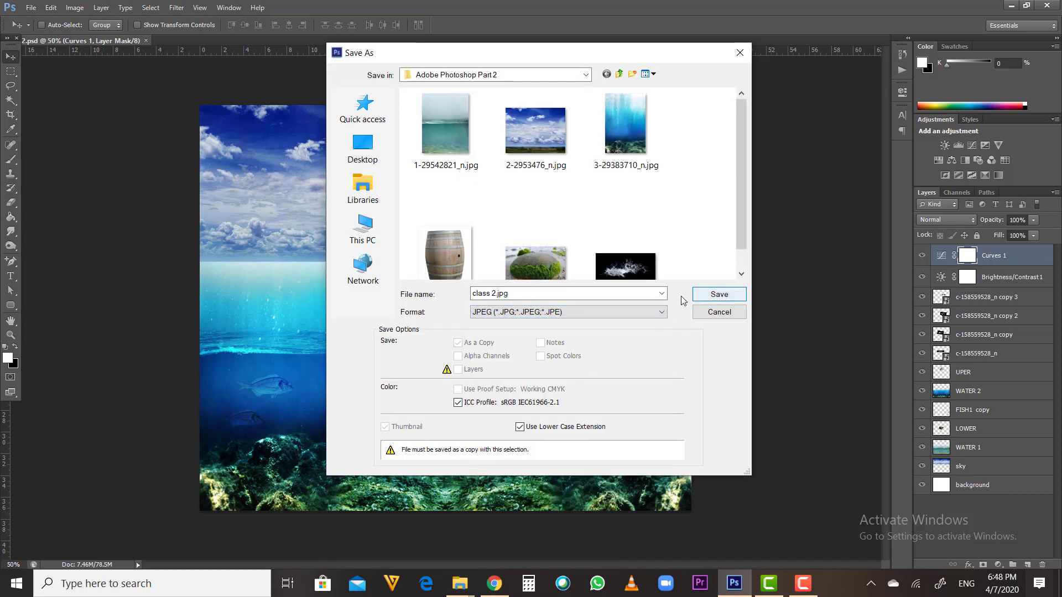
left_click(709, 293)
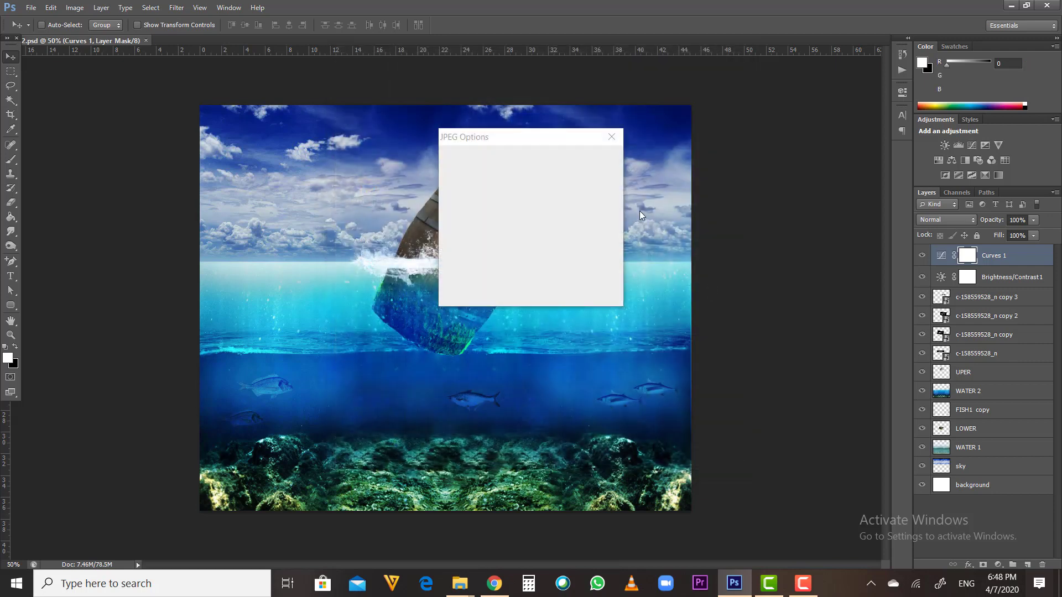
left_click(596, 157)
Switch to the Adobe Photoshop Part 2 folder in File Explorer and open class 2.jpg in Photos to view the exported image
mouse_move(460, 584)
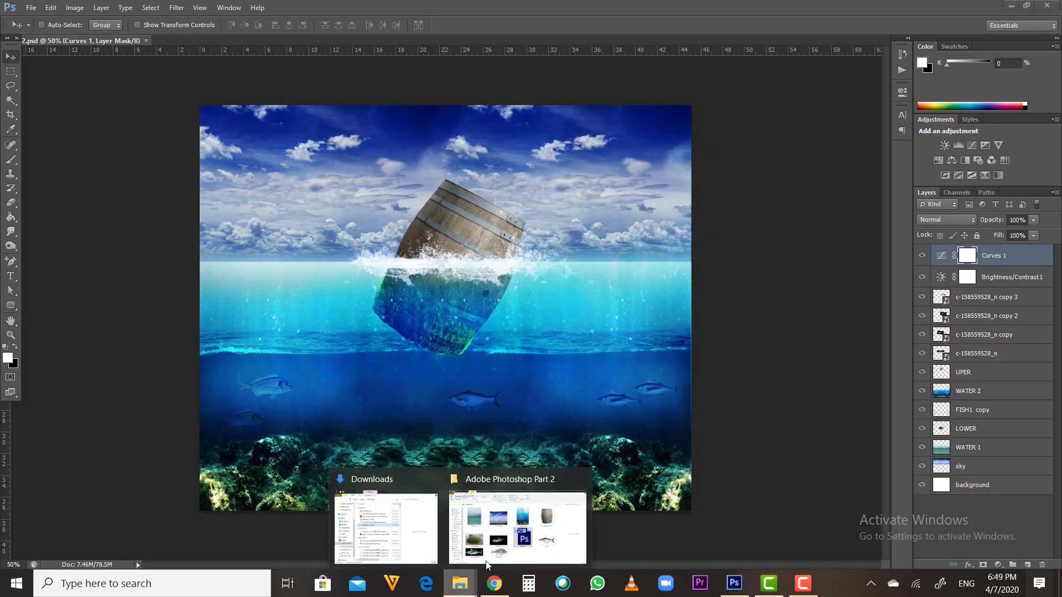
left_click(531, 531)
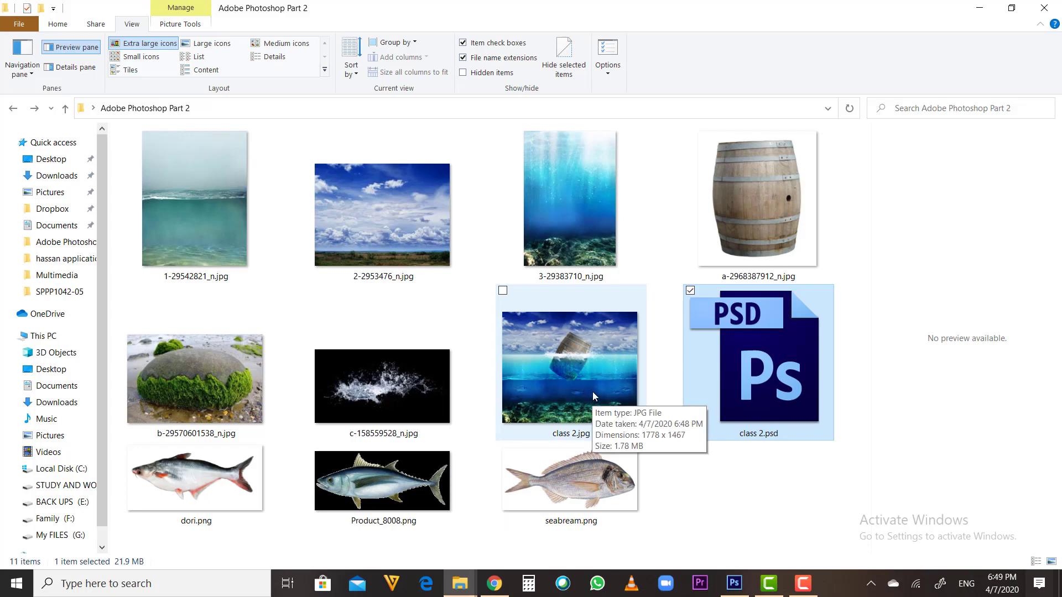
double_click(592, 392)
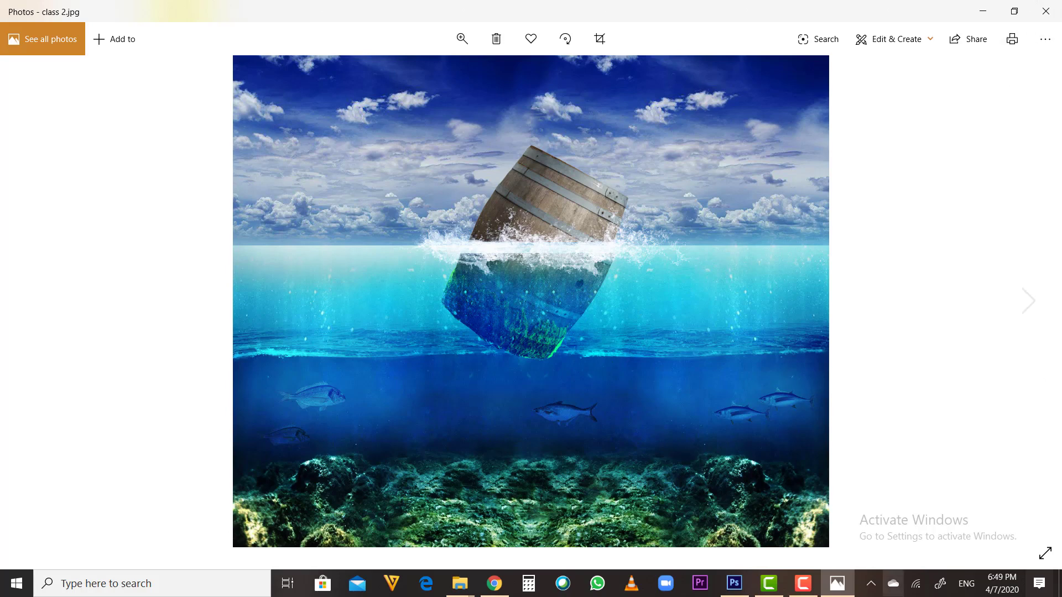
left_click(805, 587)
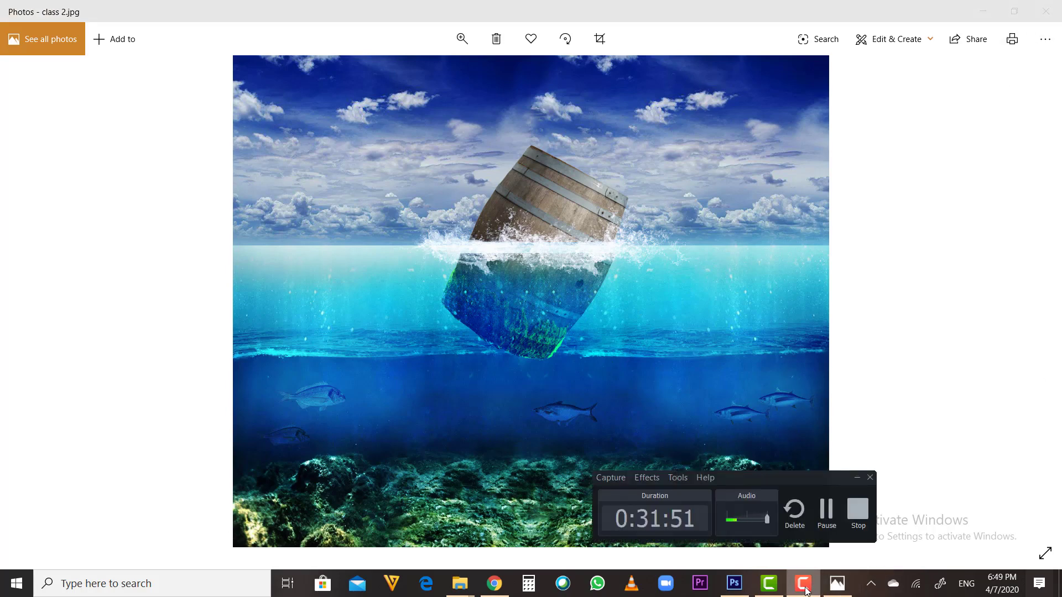